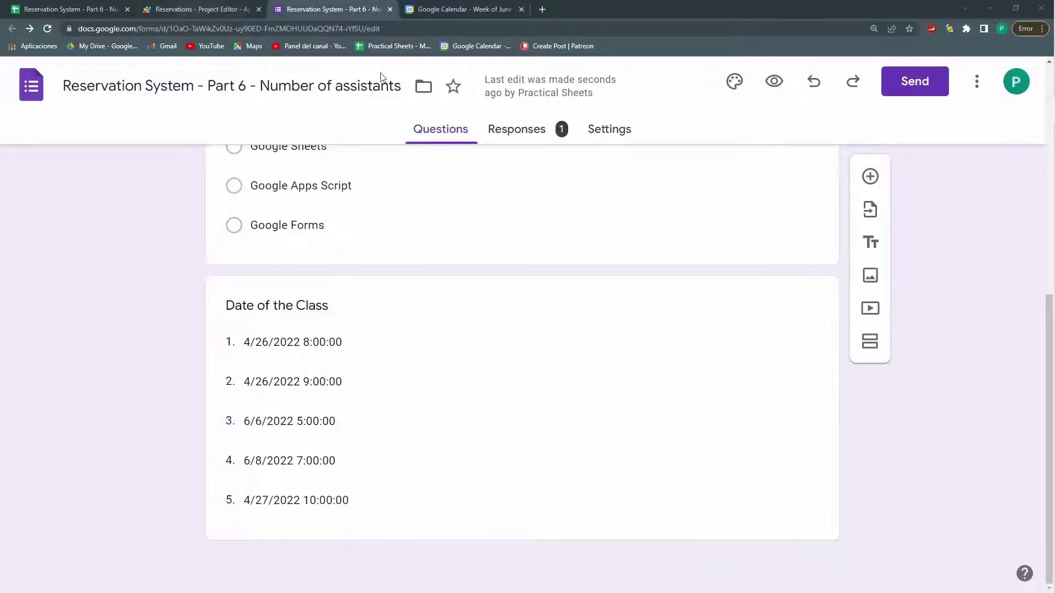
Step: Leave the reservation form and switch to the Reservation System spreadsheet's Options sheet
left_click_drag(266, 84, 403, 87)
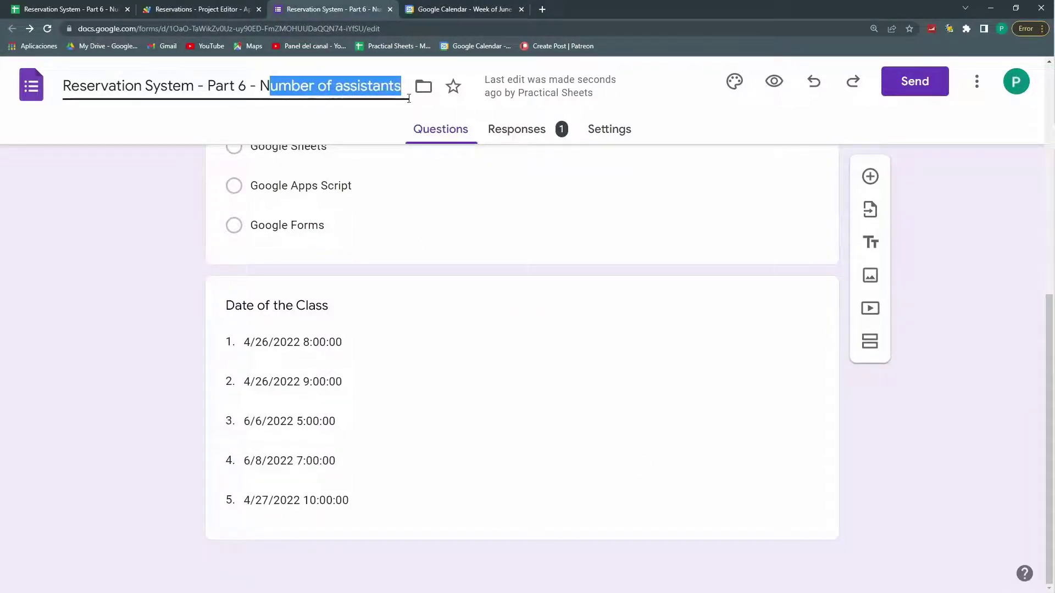
key("ctrl+1")
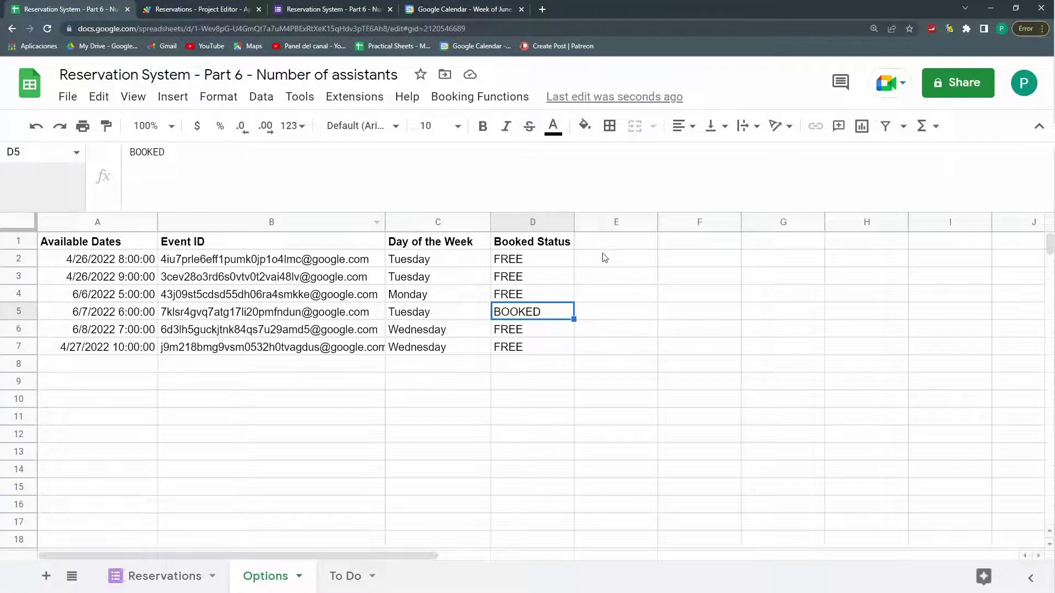
left_click(601, 264)
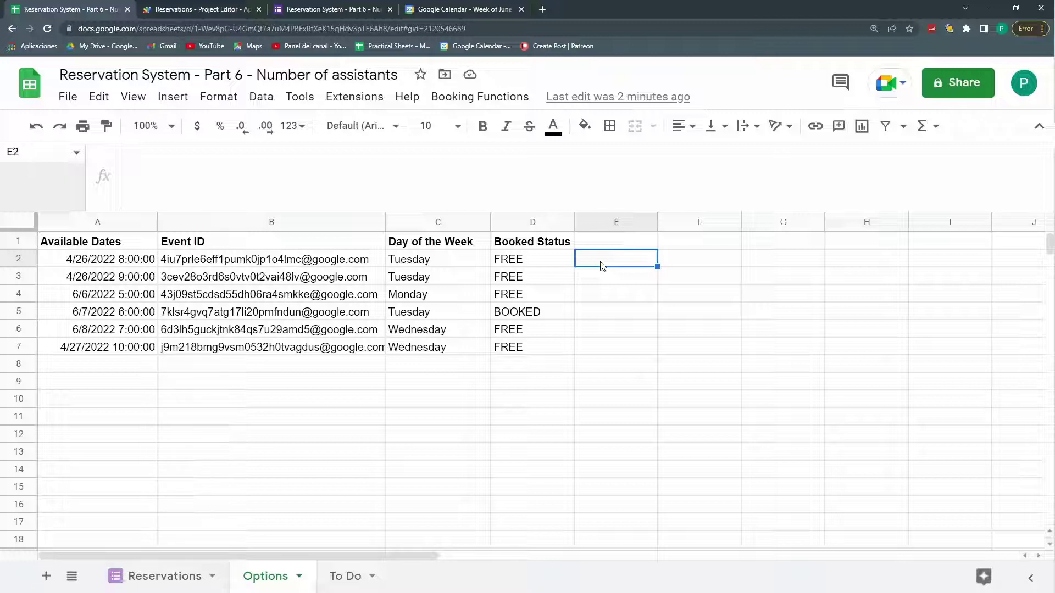
left_click(543, 317)
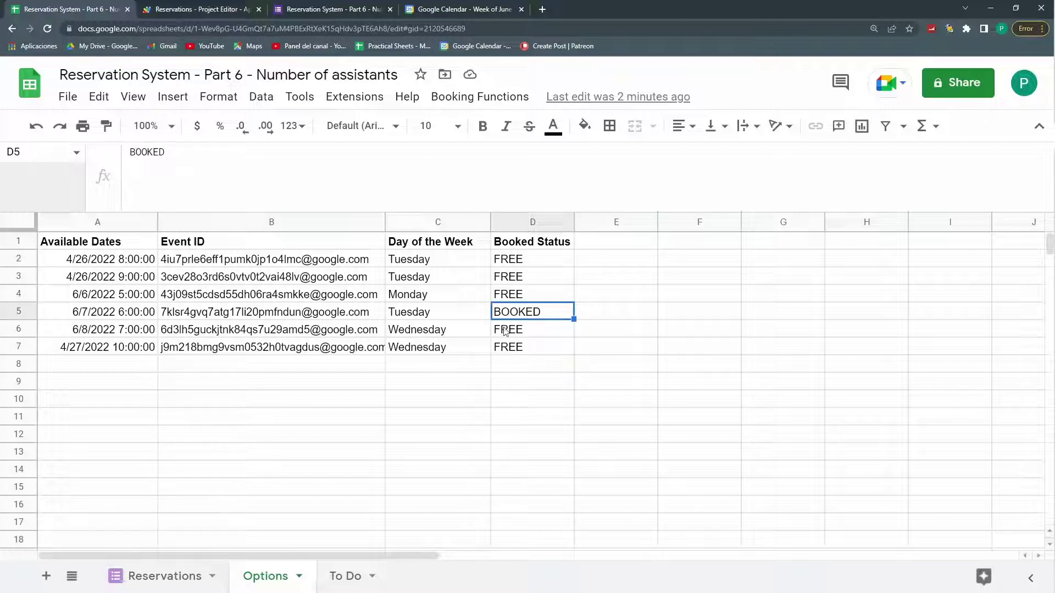
left_click(594, 312)
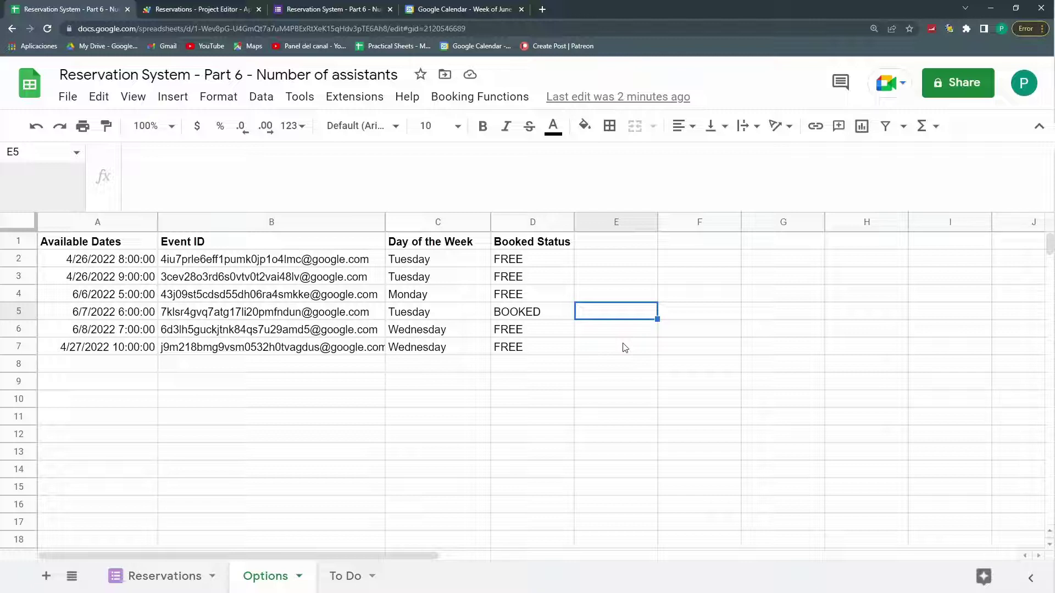
Step: Inspect the booked 6/7/2022 row, a FREE status and an event ID, then go to the June calendar week
left_click_drag(132, 314, 532, 309)
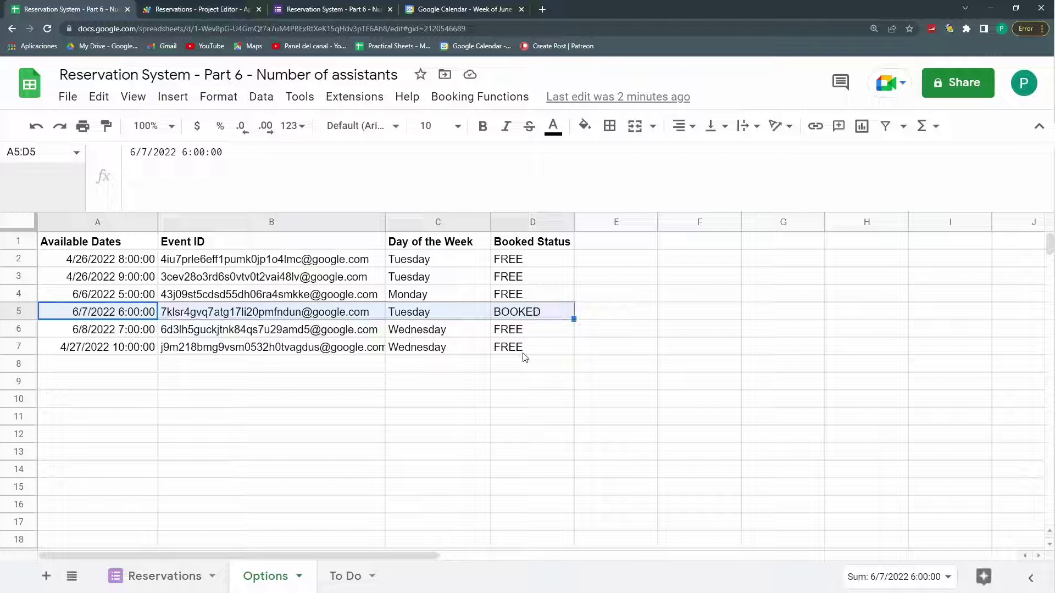
left_click(118, 330)
left_click_drag(112, 317, 546, 321)
left_click(540, 329)
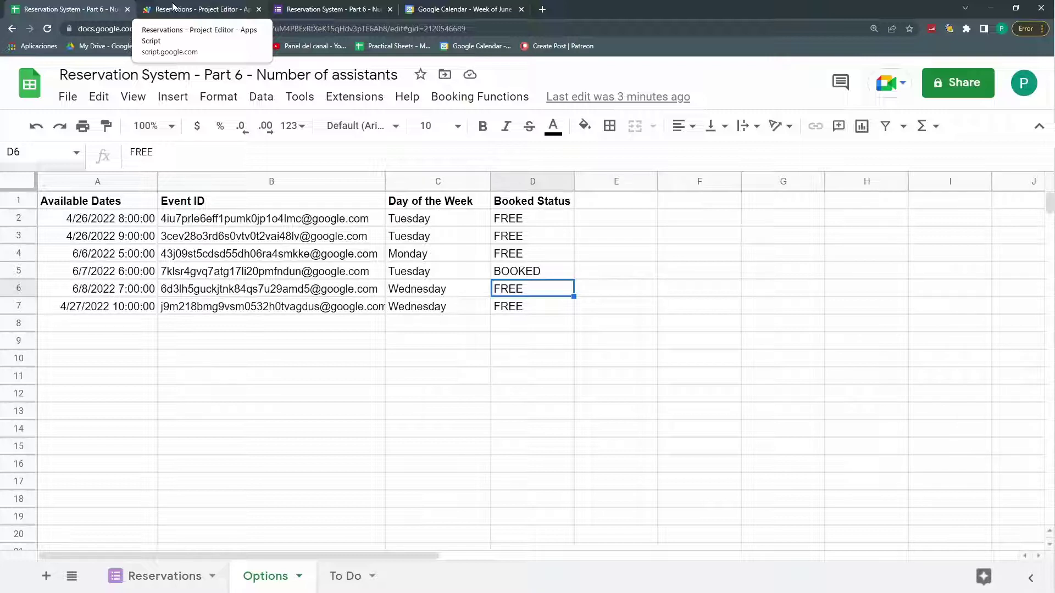
left_click(189, 253)
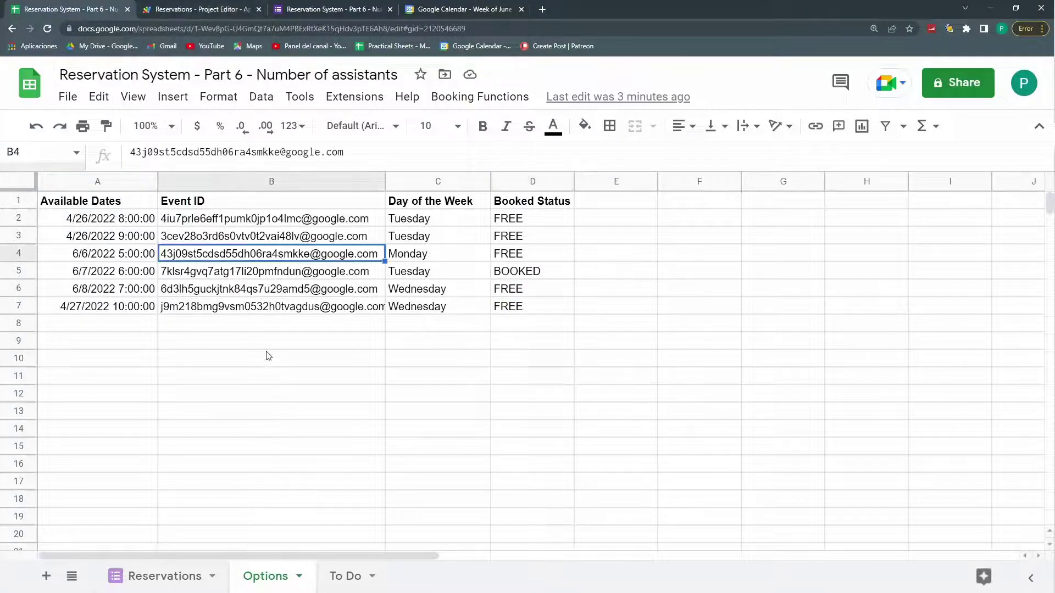
left_click(459, 8)
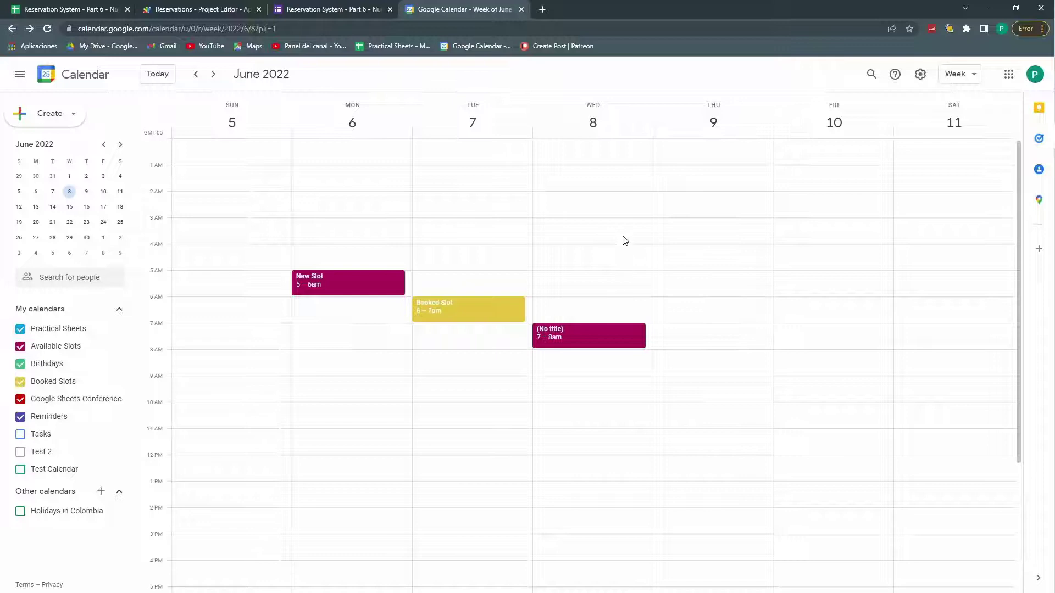
Step: Save a Thursday June 9, 8–9am event to the Available Slots calendar and return to the spreadsheet
left_click(675, 357)
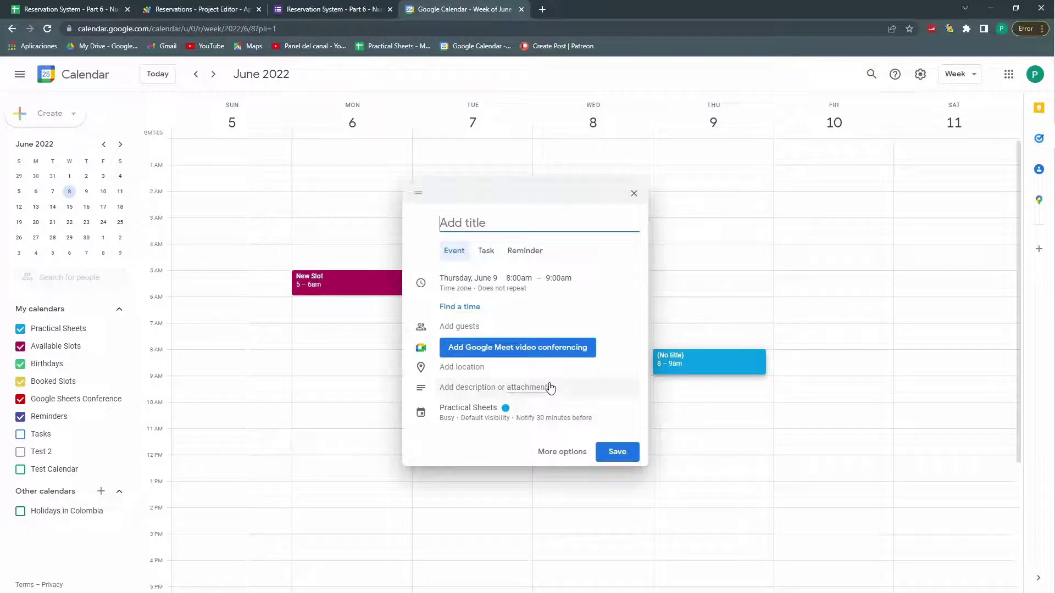
left_click(489, 413)
left_click(488, 415)
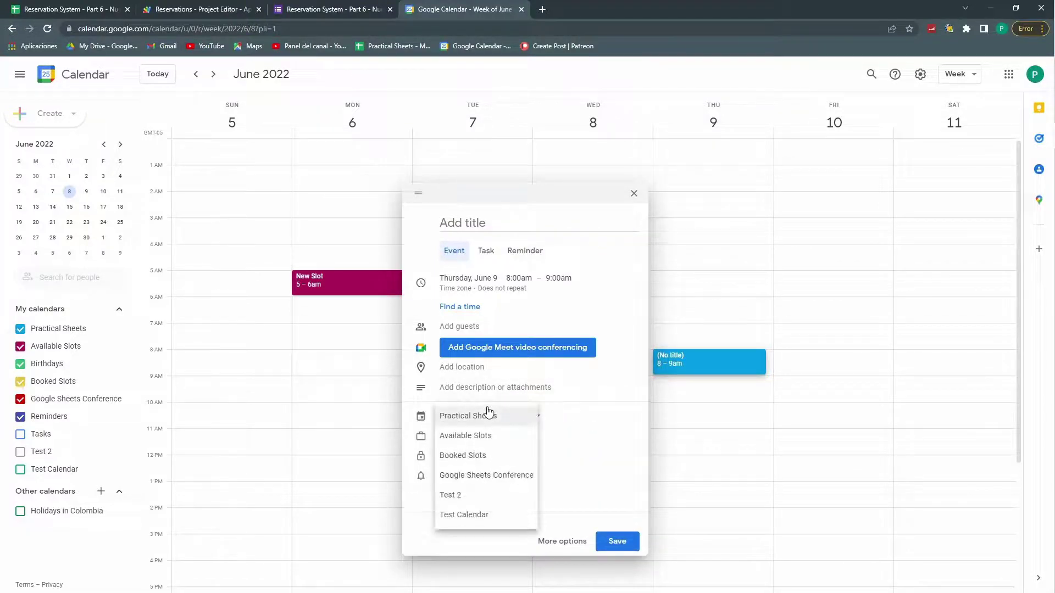
left_click(484, 436)
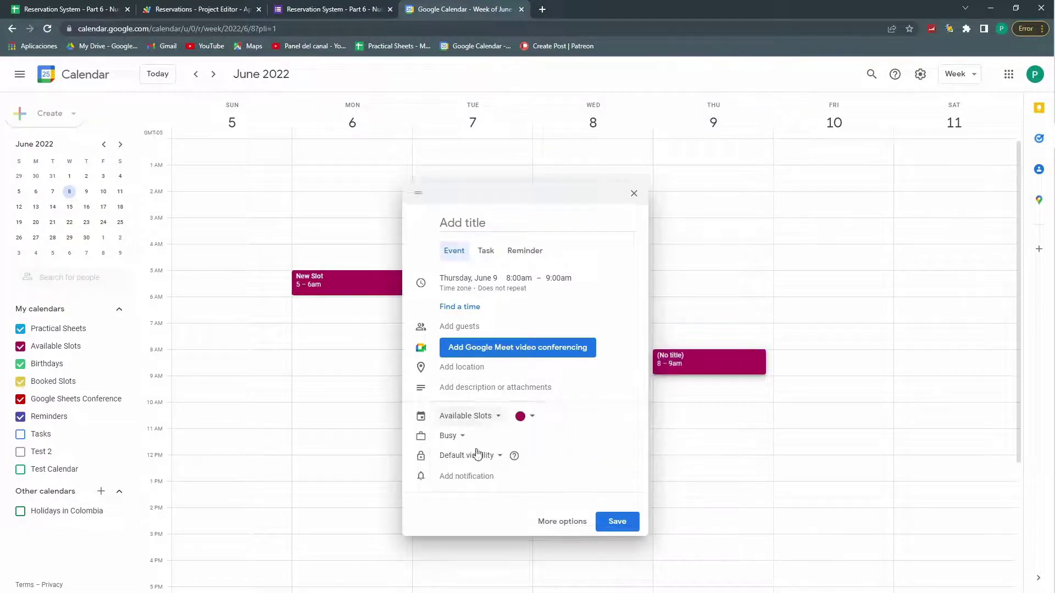
left_click(630, 520)
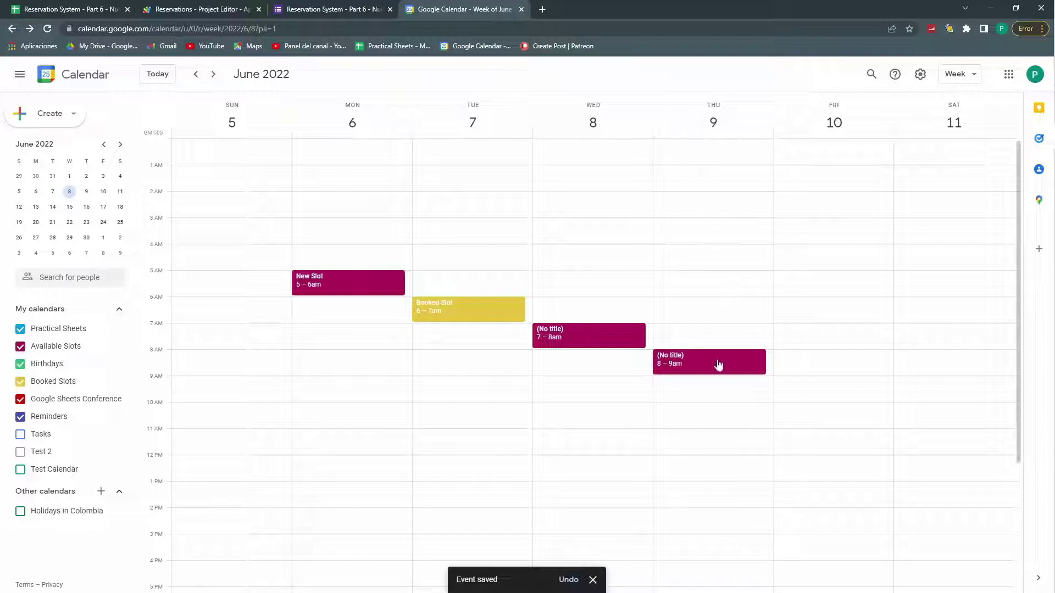
left_click(95, 6)
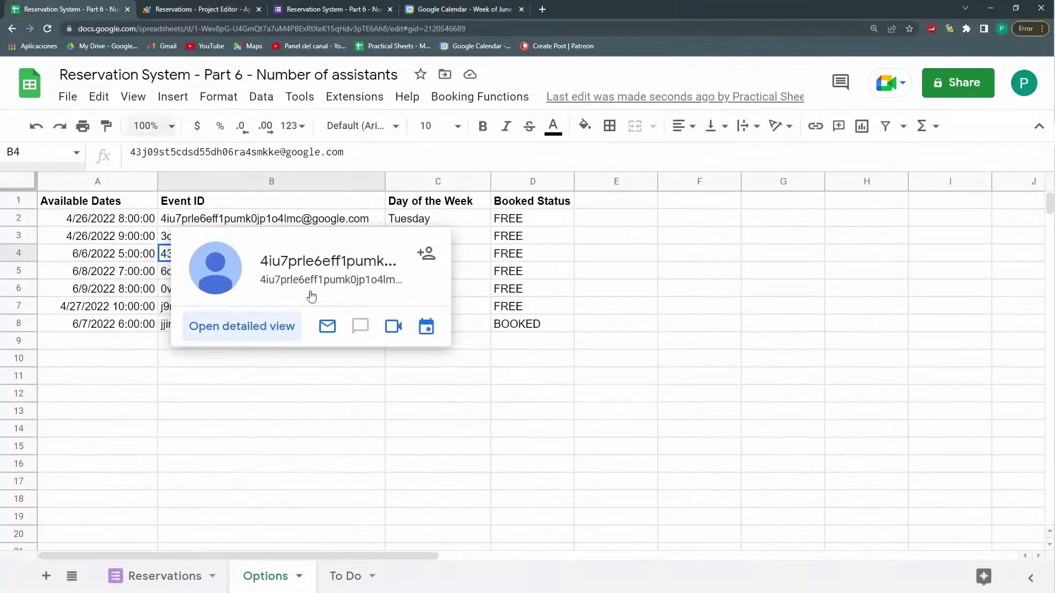
Step: Look over the new 6/9 Thursday row on the Options sheet, then view the form's date options
left_click(637, 356)
left_click_drag(82, 324, 472, 325)
left_click_drag(99, 204, 559, 330)
left_click(522, 376)
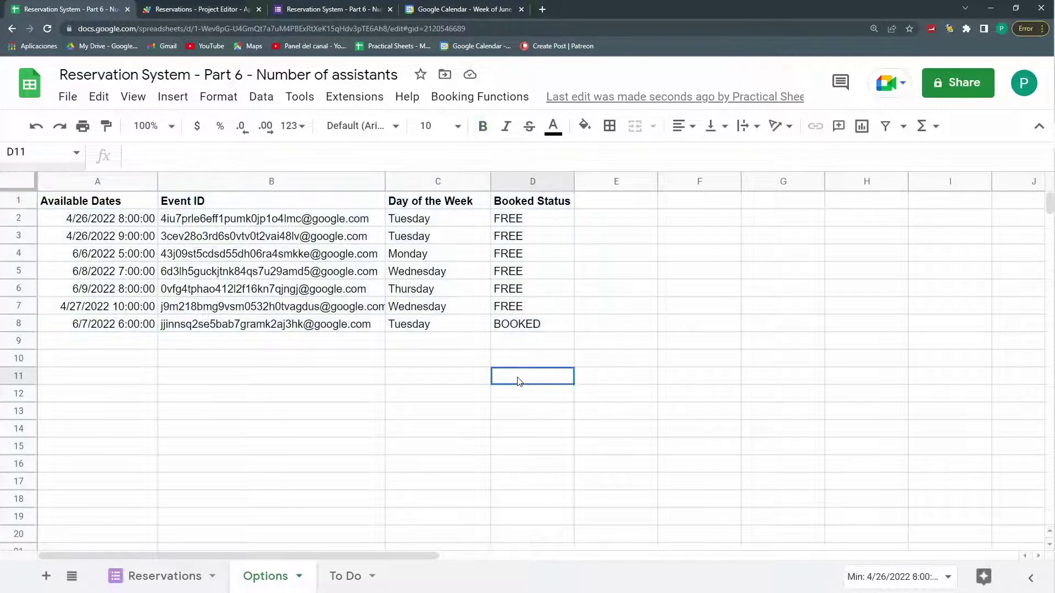
left_click_drag(82, 290, 548, 286)
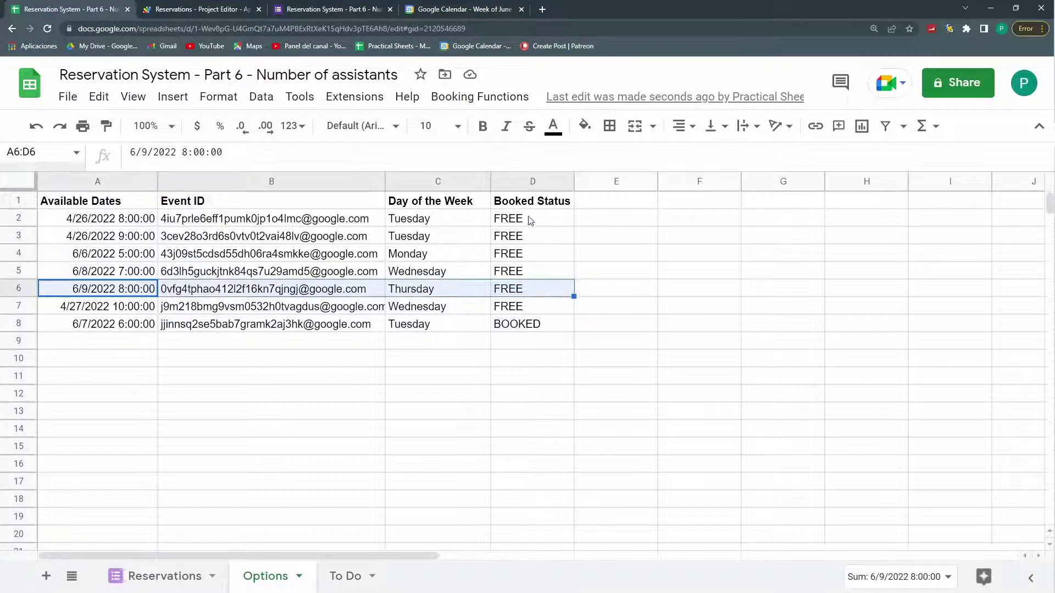
left_click(337, 8)
scroll(391, 302, "down", 1)
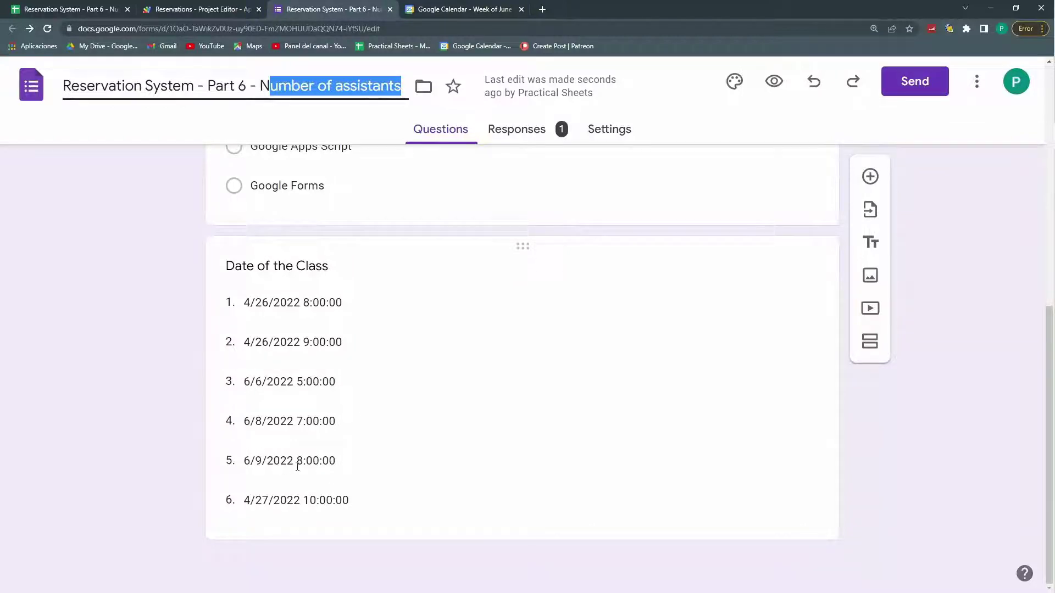
Step: Open the live form, check the Date of the Class choices, and paste the respondent's e-mail
left_click(774, 82)
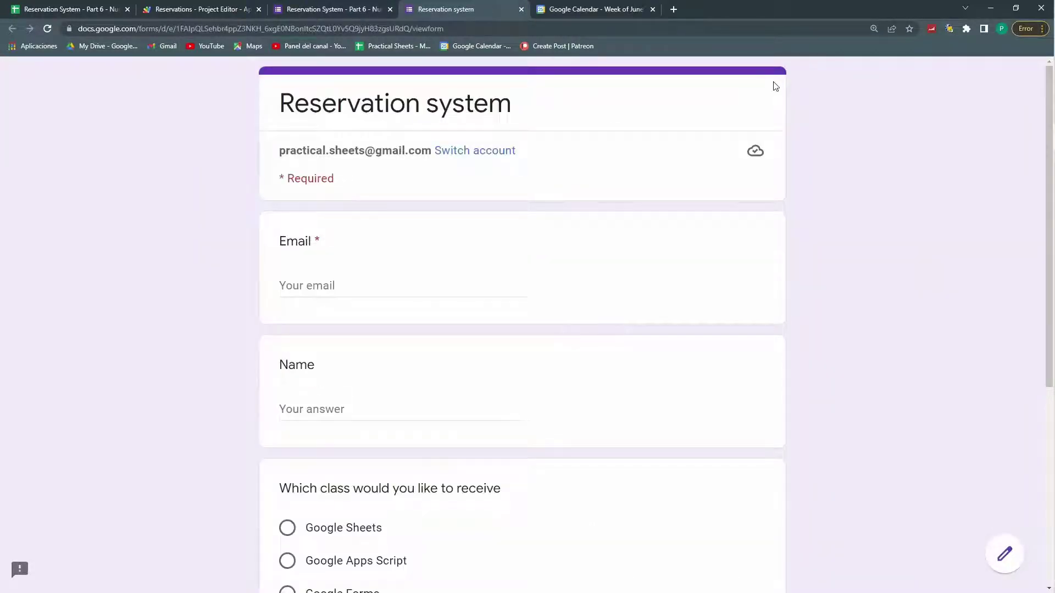
scroll(473, 438, "down", 5)
left_click(377, 459)
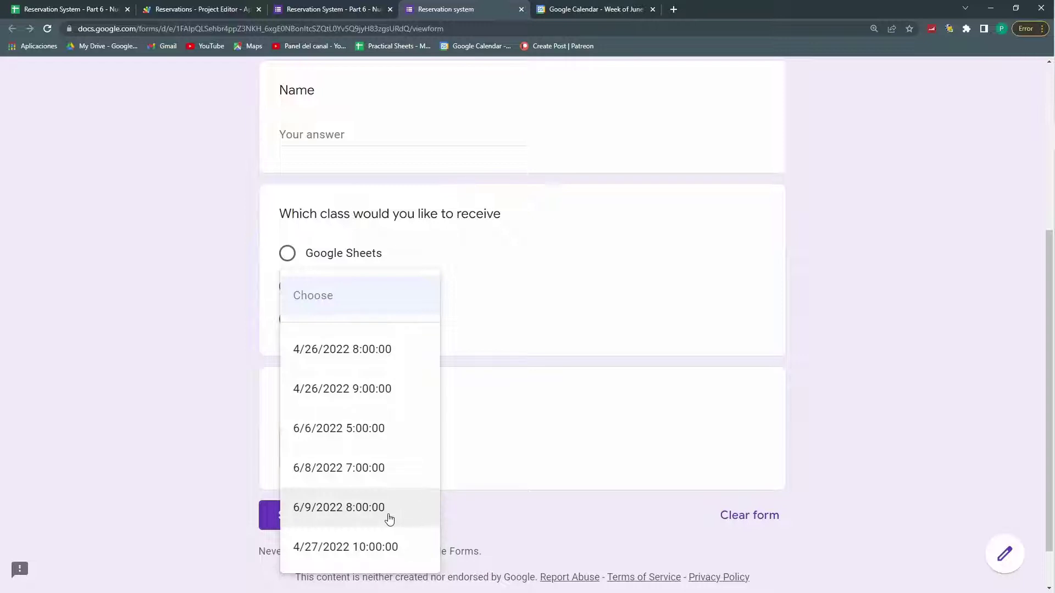
scroll(746, 419, "up", 4)
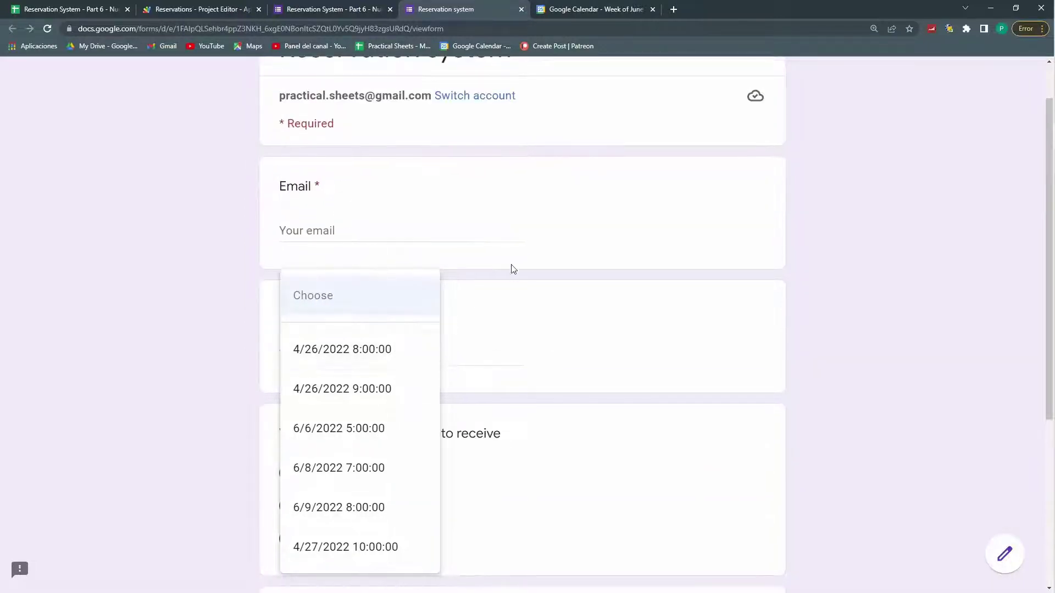
left_click(426, 221)
left_click(428, 226)
key("ctrl+v")
Step: Enter the respondent's name, choose Google Apps Script on 6/9/2022 8:00:00, and submit
left_click(405, 354)
scroll(322, 405, "down", 2)
left_click(324, 397)
scroll(339, 436, "down", 4)
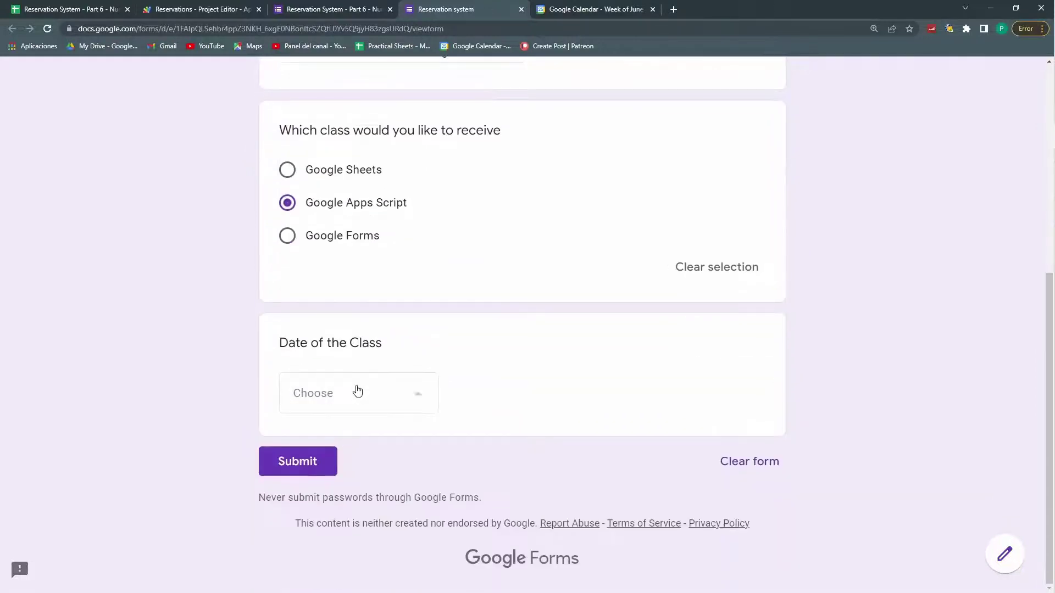
left_click(358, 391)
left_click(360, 504)
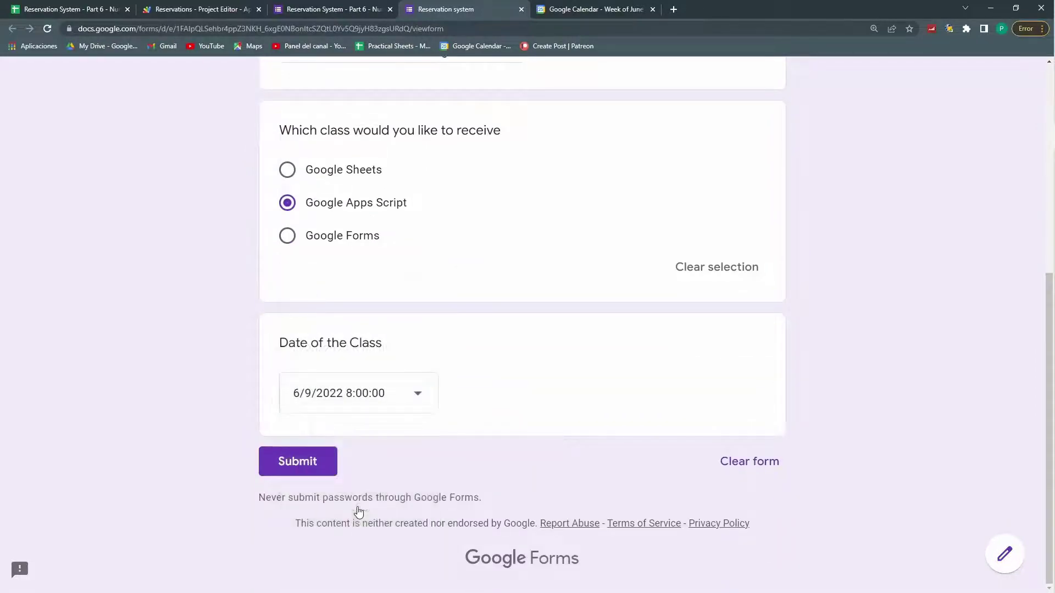
left_click(306, 465)
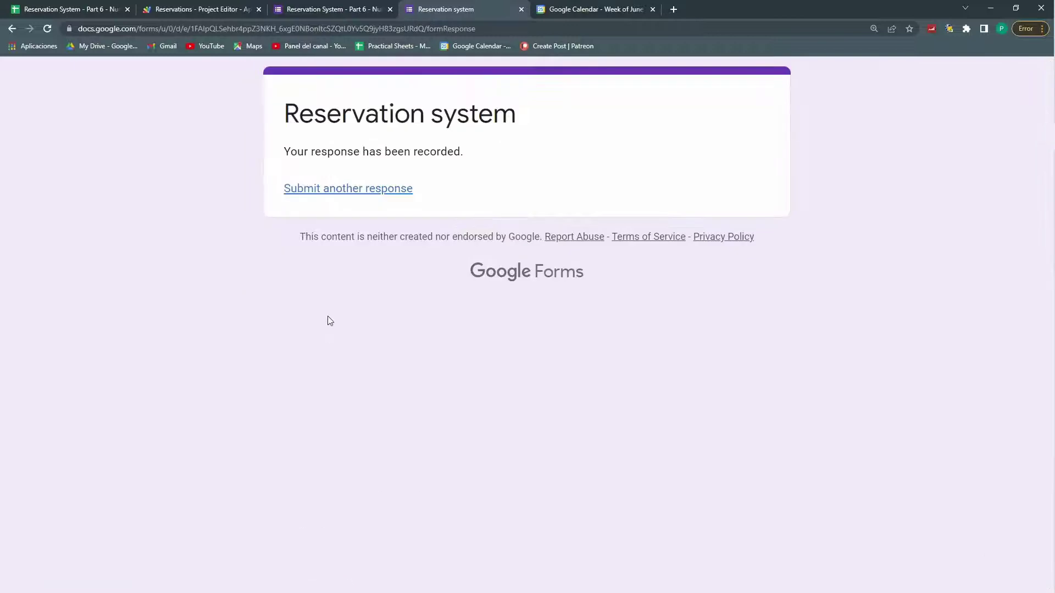
left_click(15, 6)
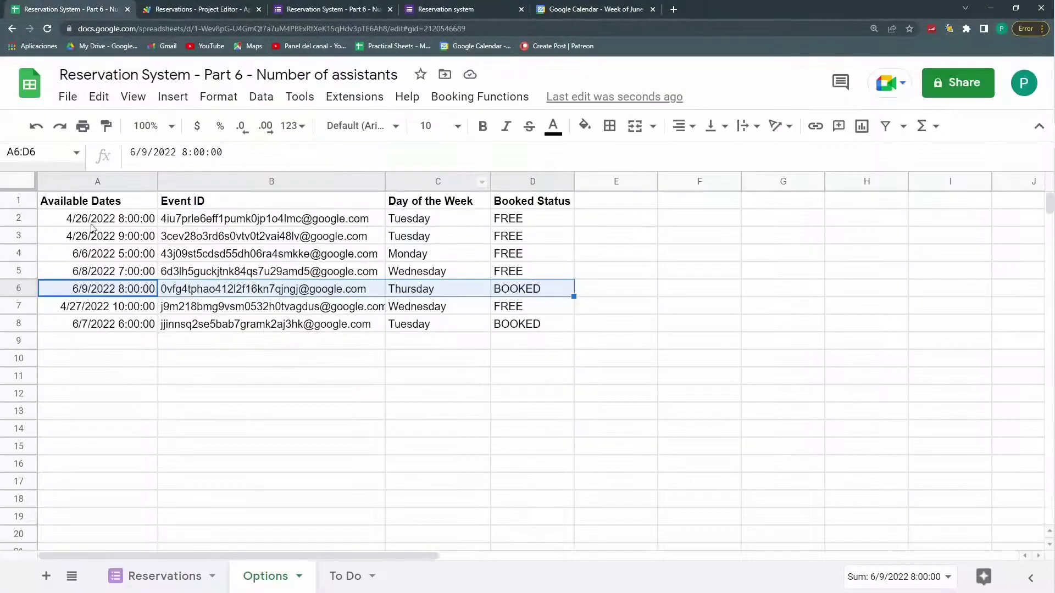
left_click(160, 576)
left_click_drag(92, 241, 687, 240)
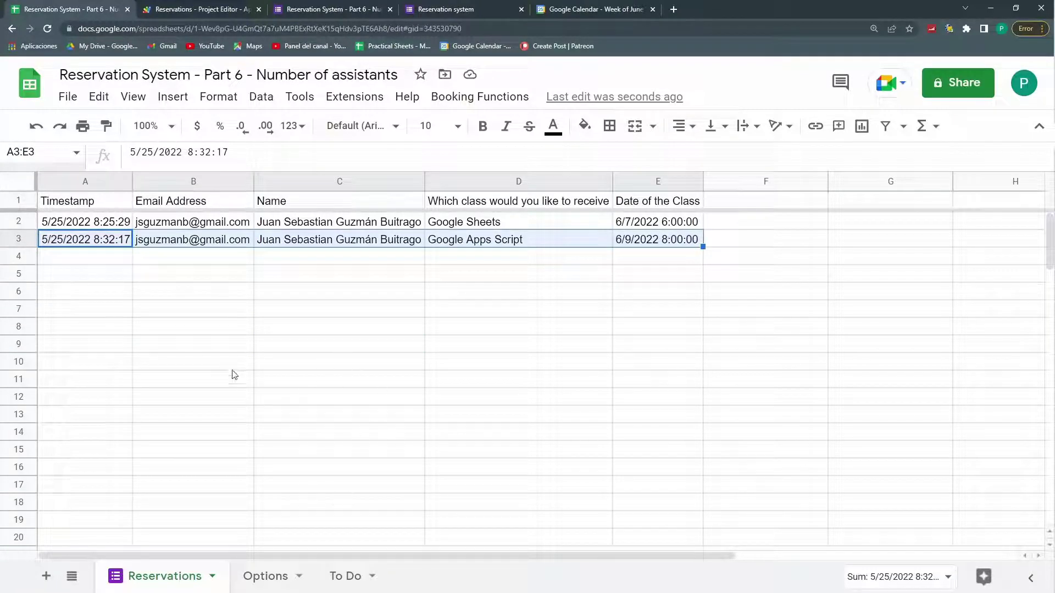
left_click(274, 575)
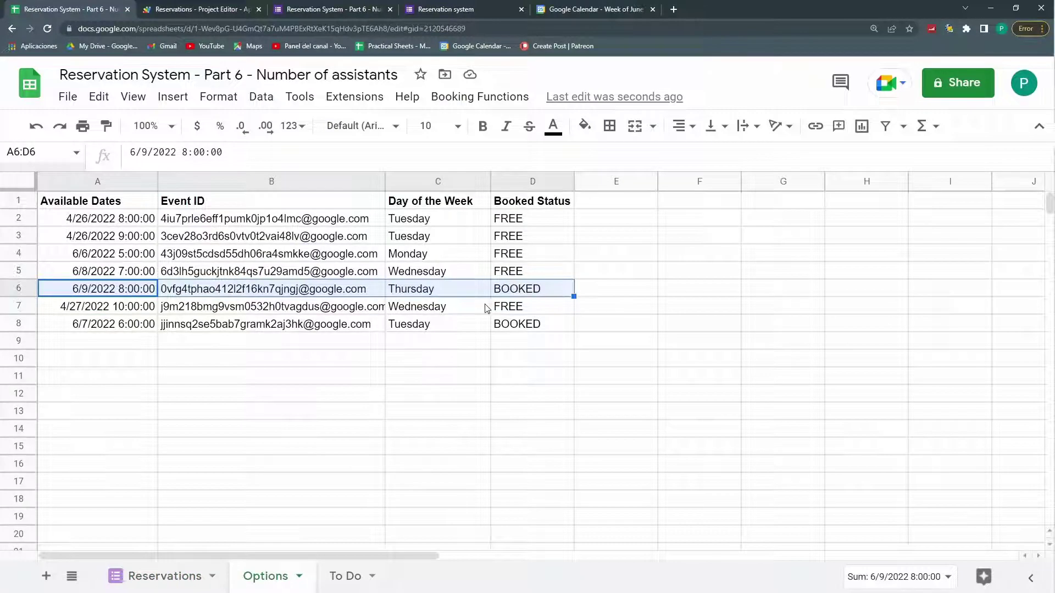
left_click(400, 358)
left_click(90, 294)
key("shift+Right")
key("shift+Right")
key("shift+Right")
left_click(437, 400)
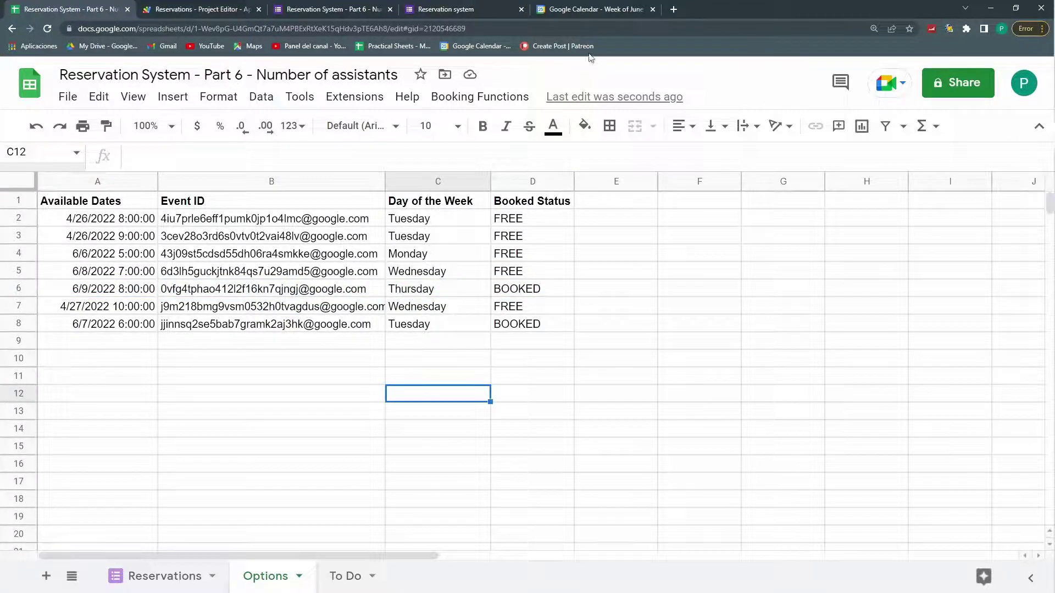
Step: Switch to Google Calendar to see the June 9 8–9am slot as a Booked Slot
left_click(590, 8)
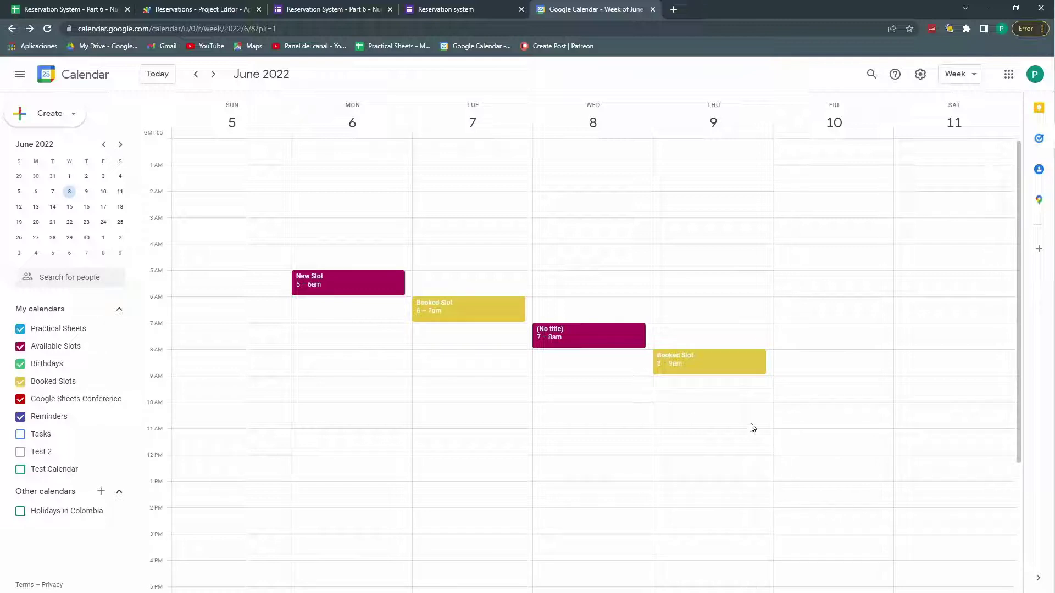
left_click(204, 9)
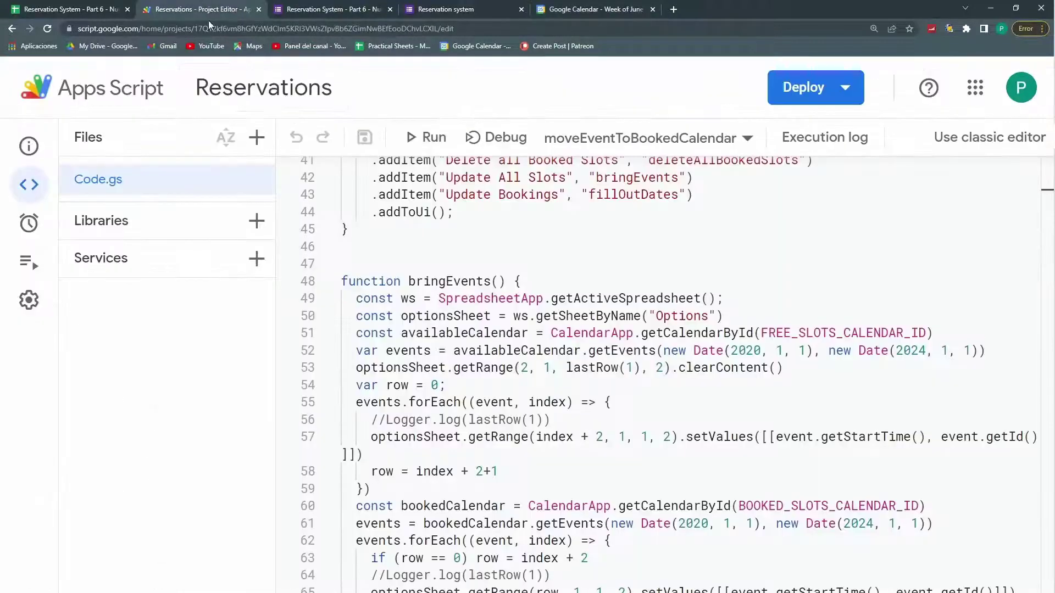
scroll(556, 357, "up", 10)
scroll(556, 361, "up", 3)
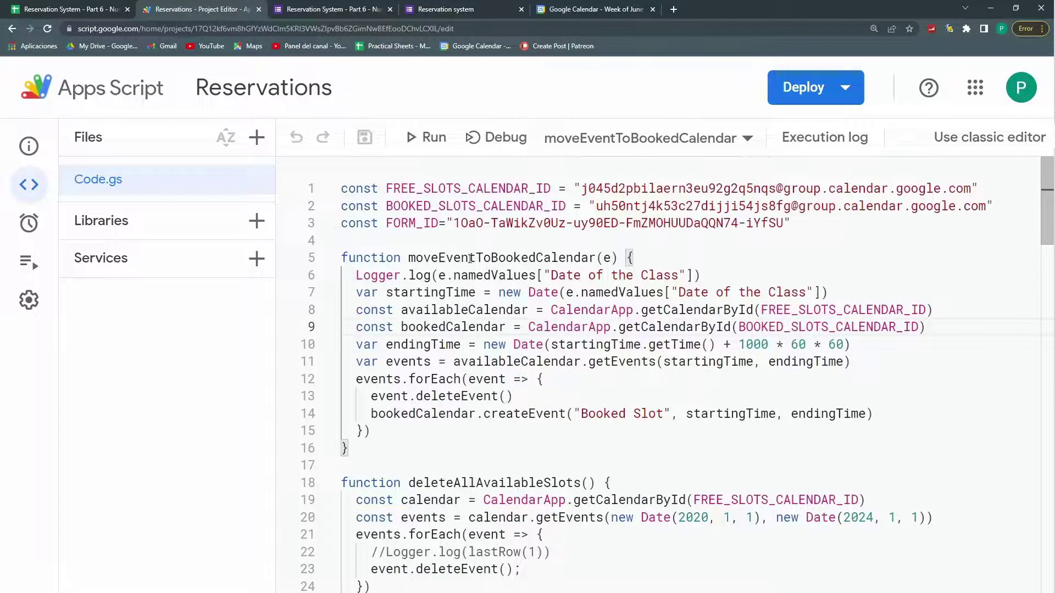
left_click(511, 226)
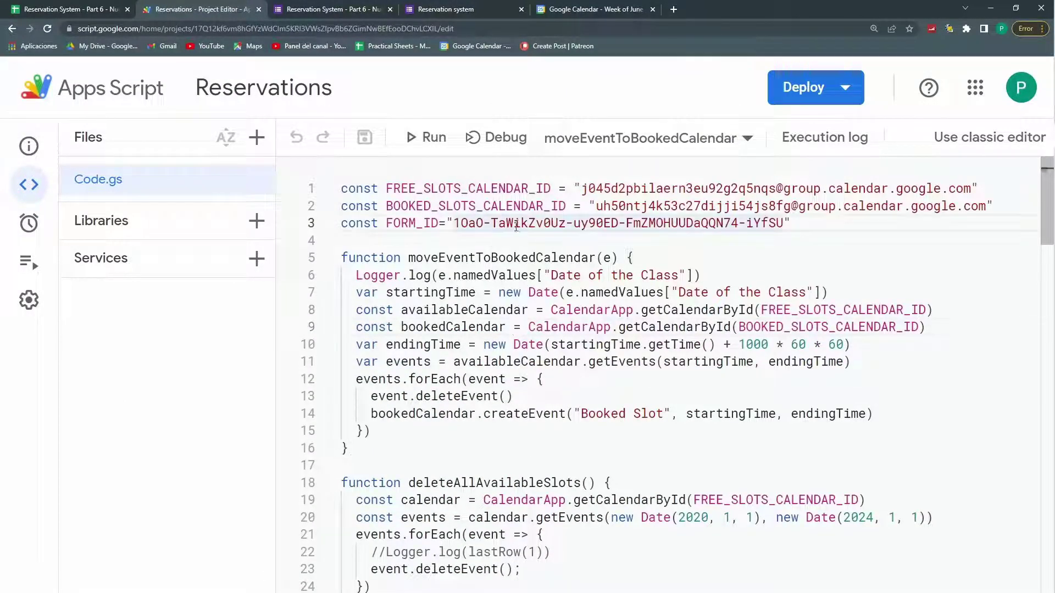
scroll(520, 216, "down", 15)
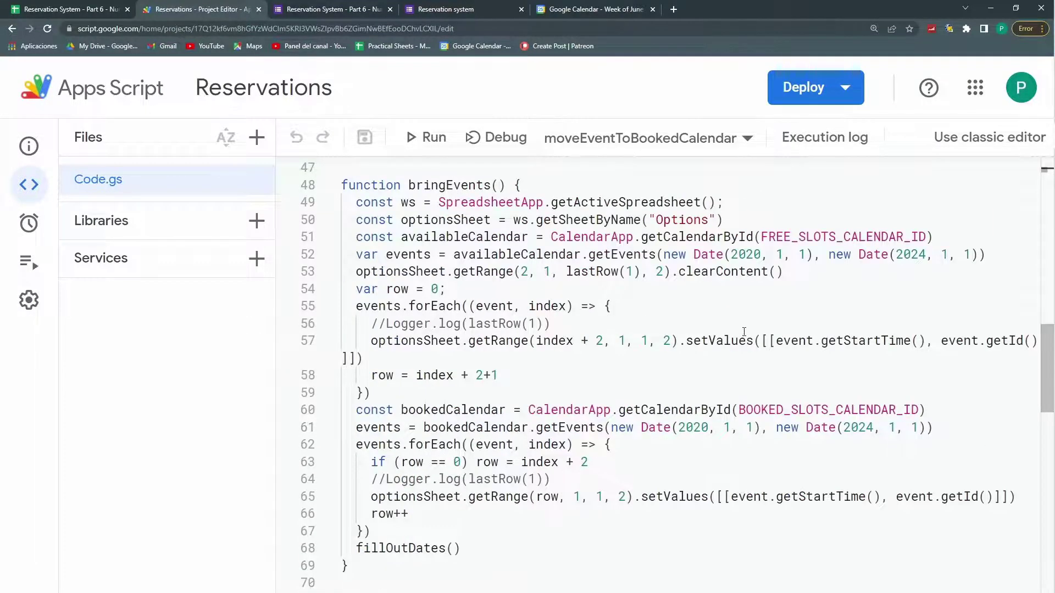
scroll(743, 332, "down", 3)
scroll(461, 377, "down", 3)
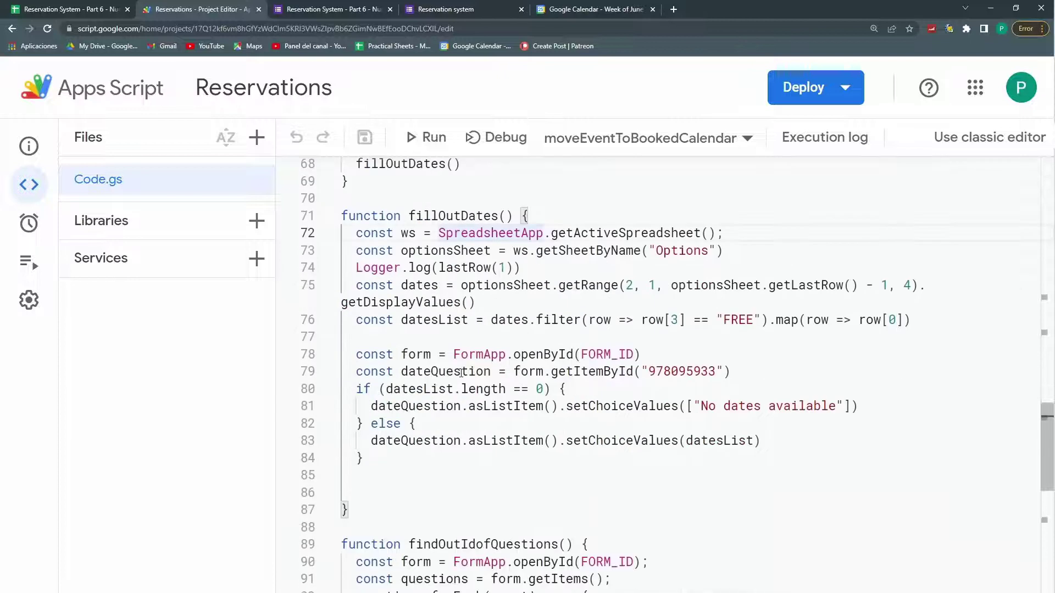
left_click_drag(356, 355, 589, 354)
left_click(650, 353)
scroll(596, 380, "down", 2)
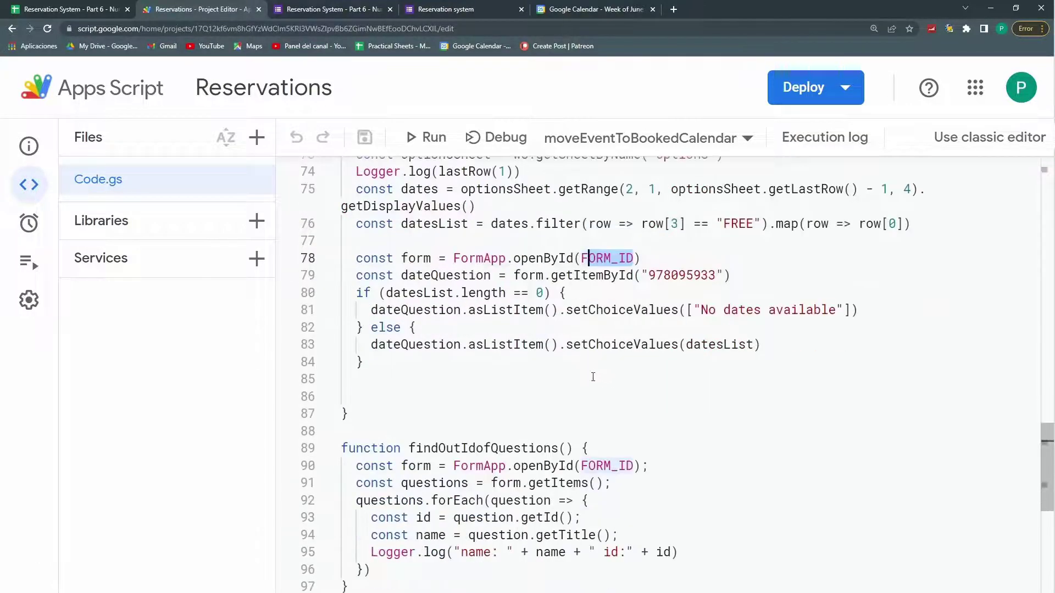
left_click_drag(409, 448, 633, 466)
left_click(430, 478)
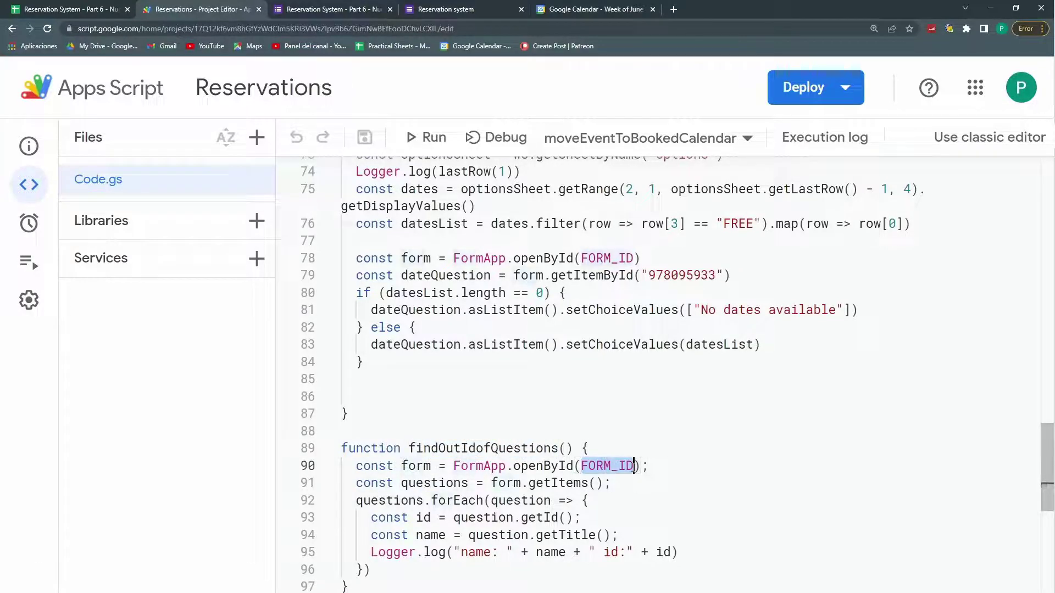
scroll(606, 490, "up", 20)
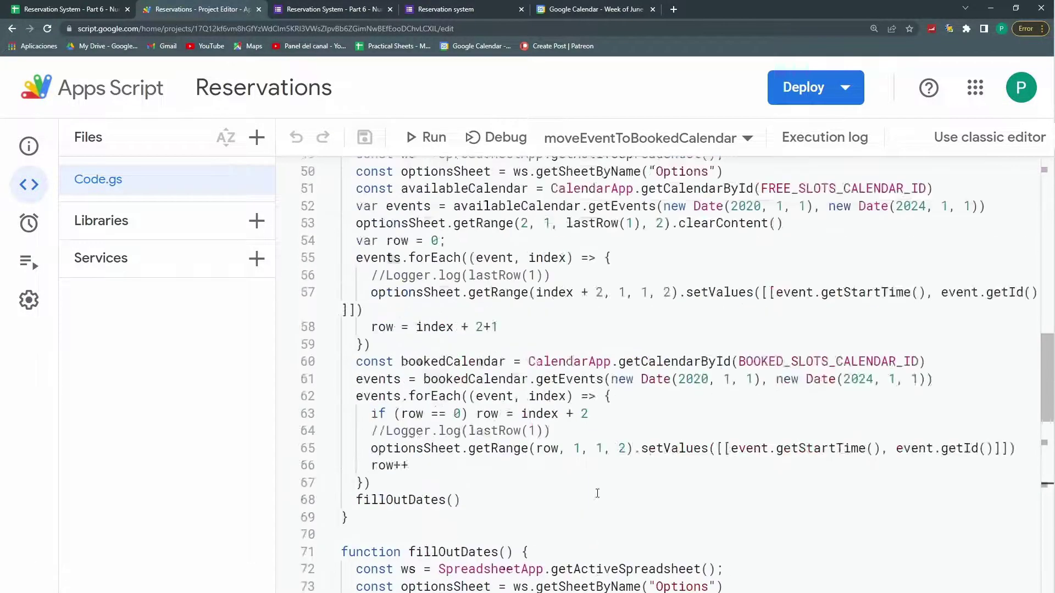
Step: Highlight the FORM_ID value and the moveEventToBookedCalendar function, then go to the June calendar week
left_click(405, 218)
left_click_drag(454, 223, 783, 223)
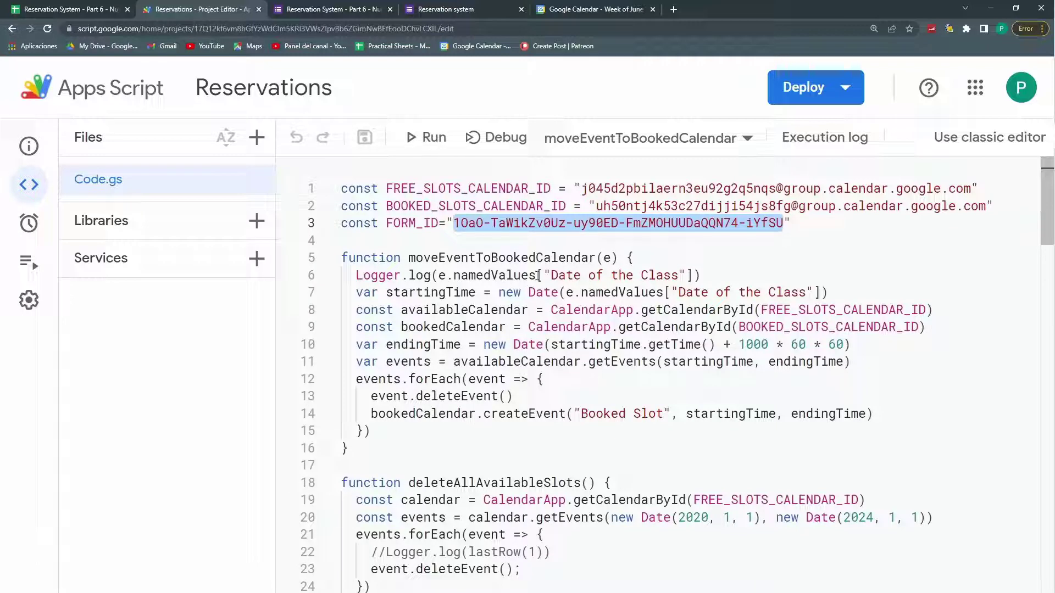
scroll(358, 389, "down", 2)
scroll(359, 389, "up", 2)
left_click(393, 326)
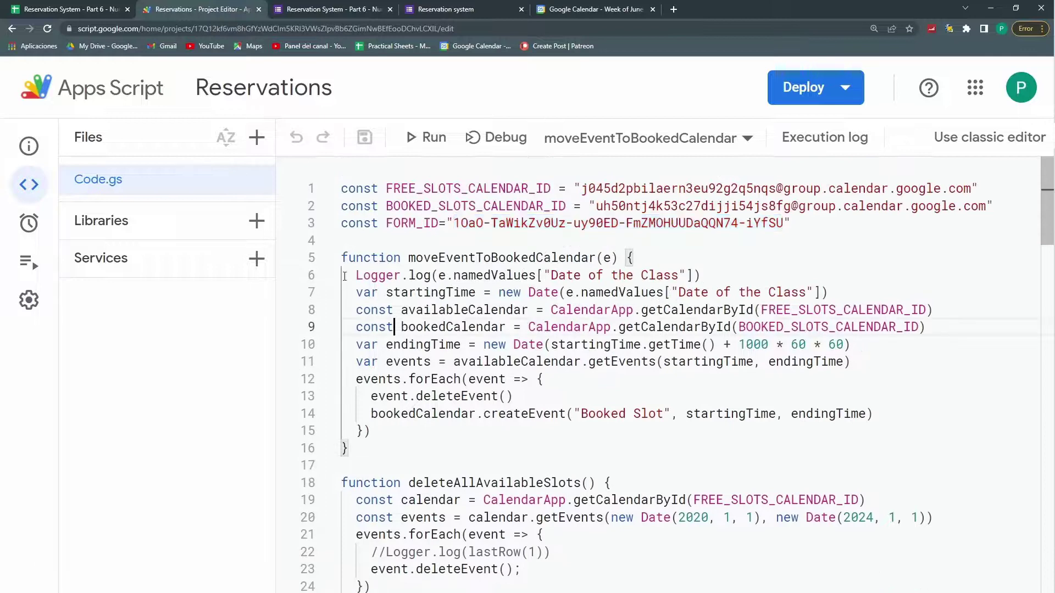
left_click_drag(344, 258, 409, 452)
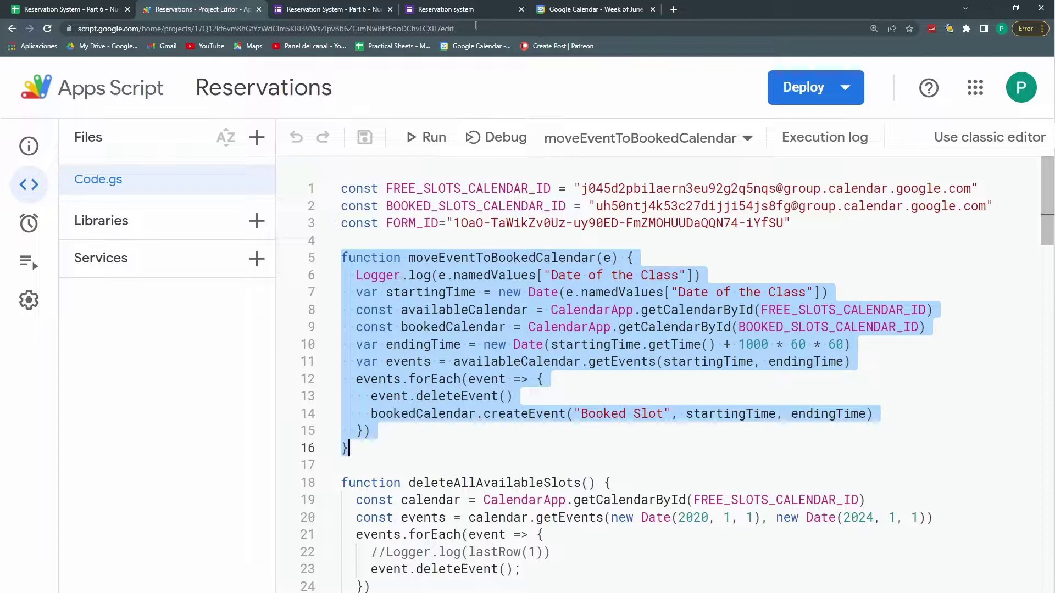
left_click(587, 9)
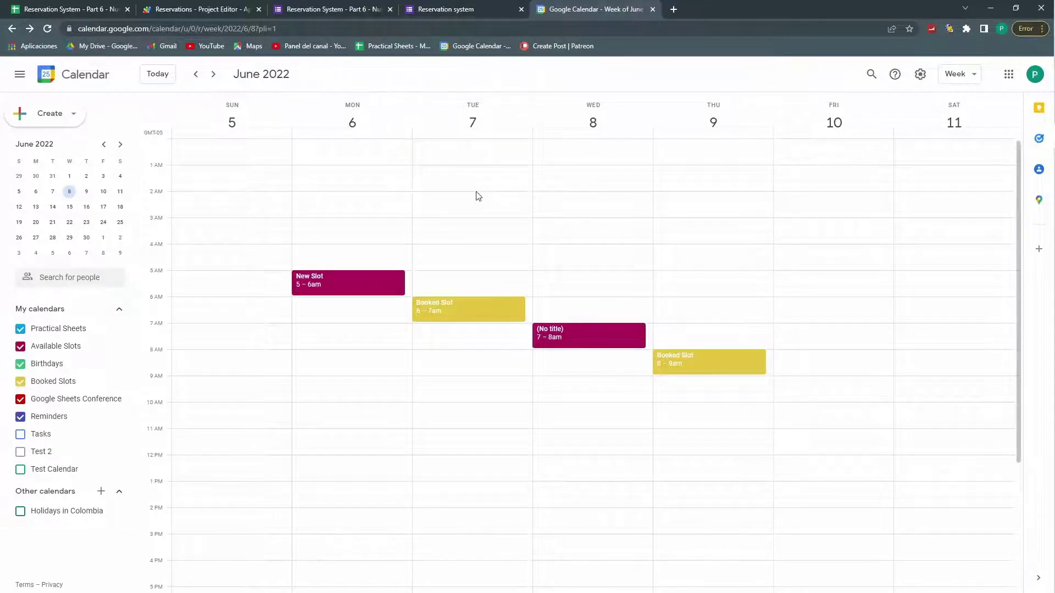
Step: Compare deleteAllAvailableSlots and deleteAllBookedSlots with the Booking Functions menu and calendar
left_click(198, 9)
left_click_drag(432, 339, 532, 479)
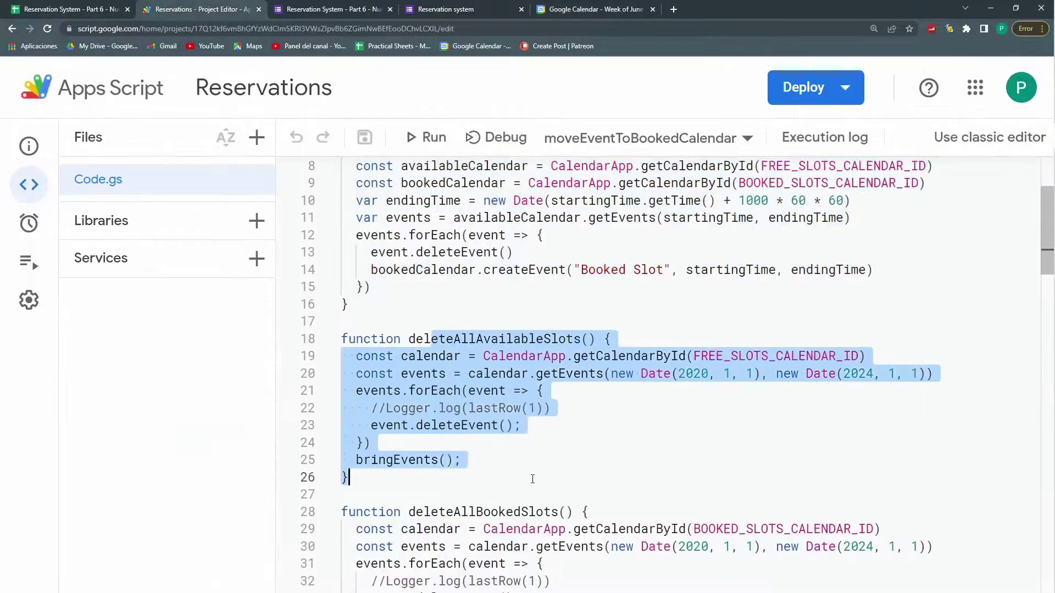
left_click(60, 10)
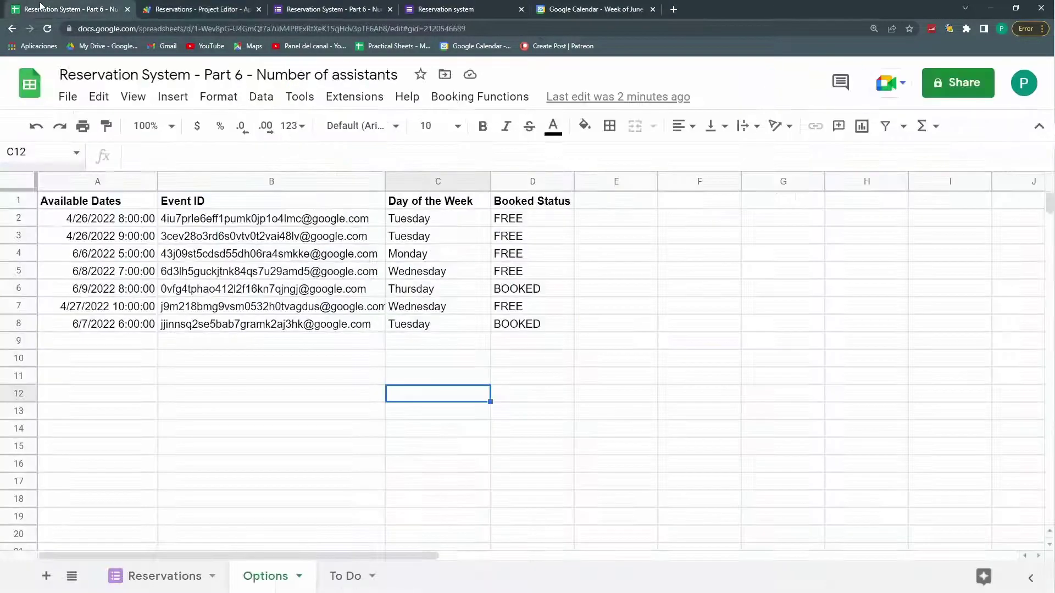
left_click(478, 97)
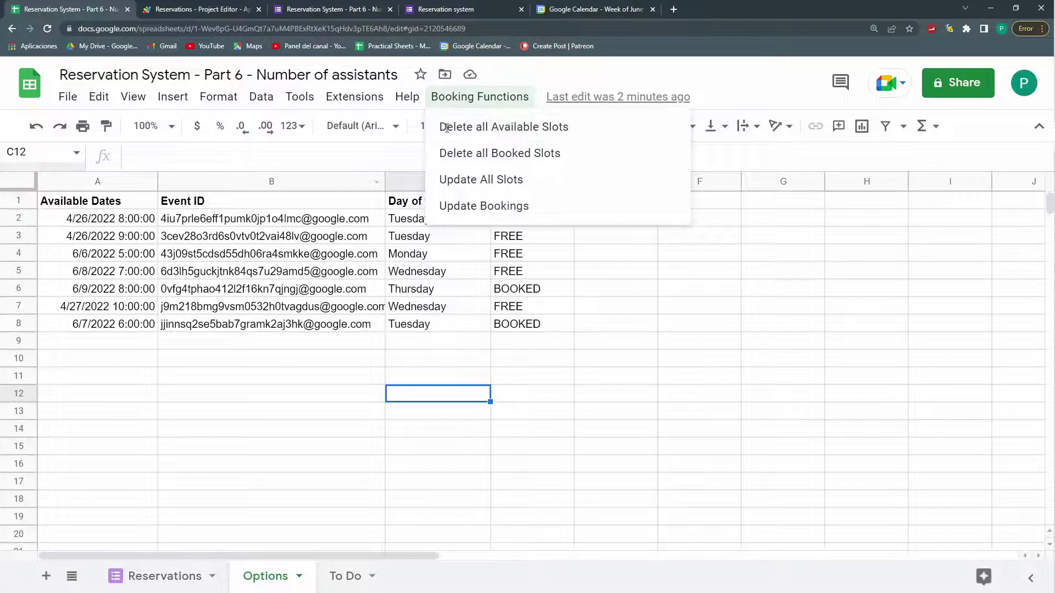
key("ctrl+5")
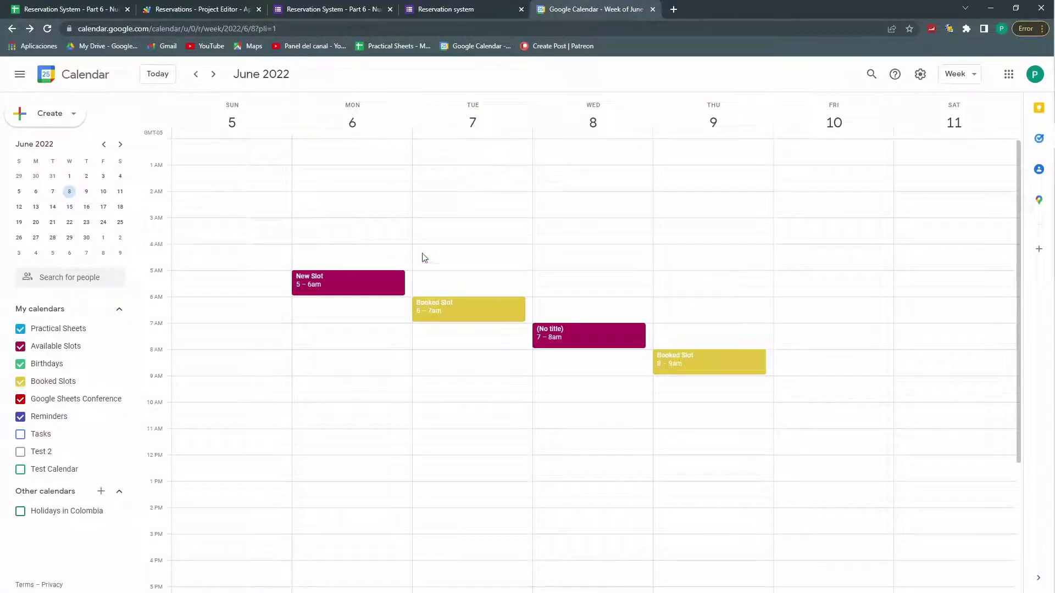
left_click(223, 9)
scroll(465, 326, "down", 3)
left_click_drag(466, 326, 342, 476)
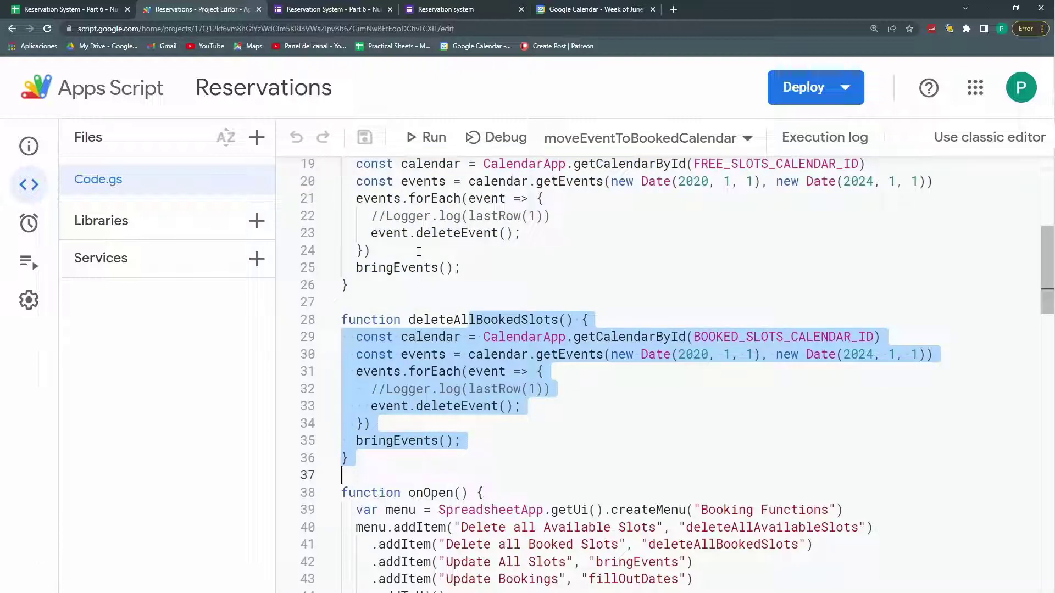
Step: Review the bringEvents code, marking every use of availableCalendar
left_click(422, 328)
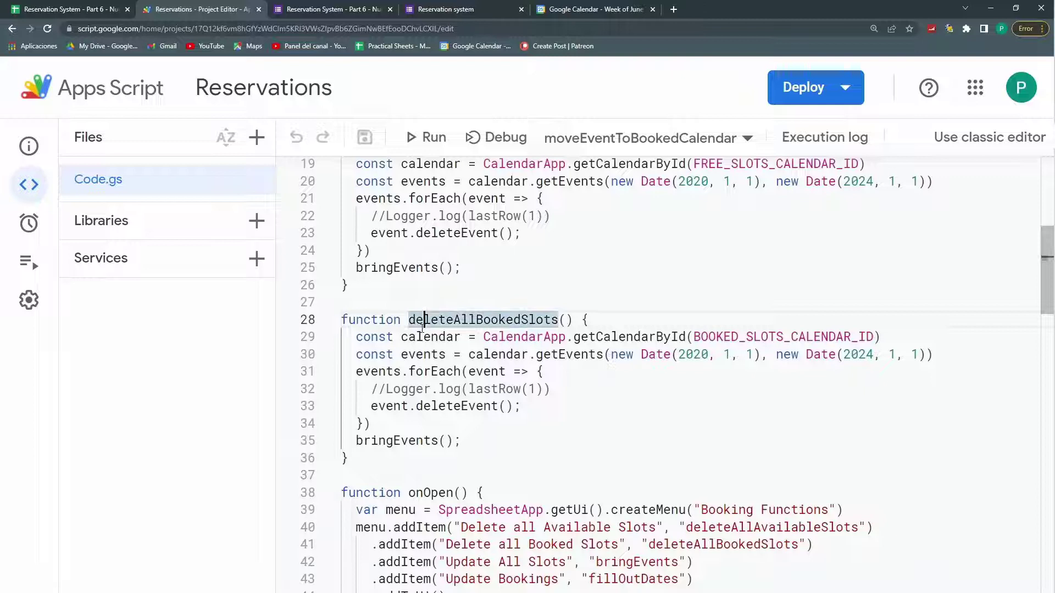
scroll(418, 319, "down", 8)
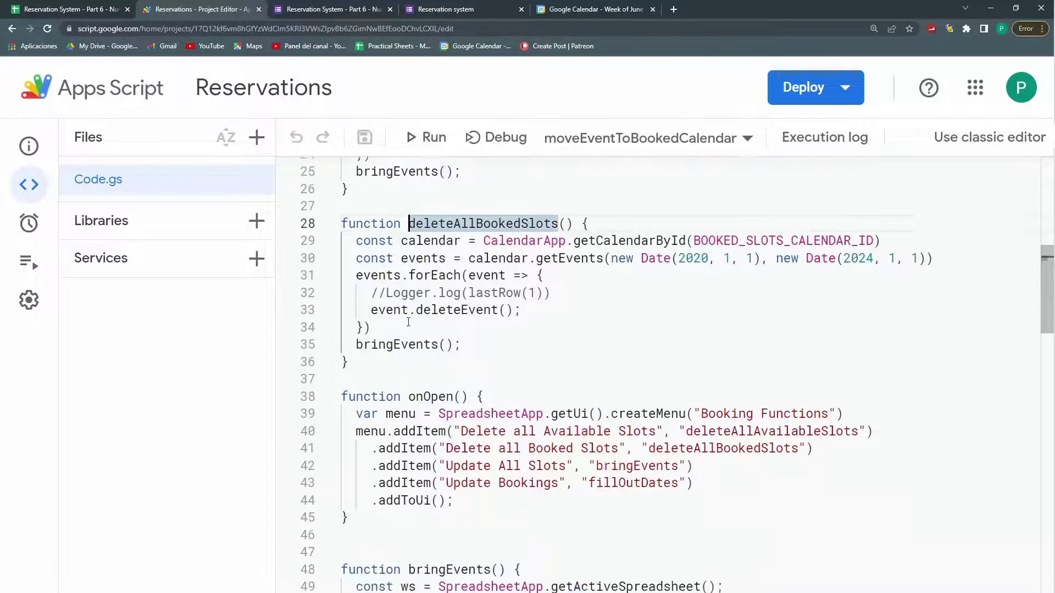
left_click(440, 286)
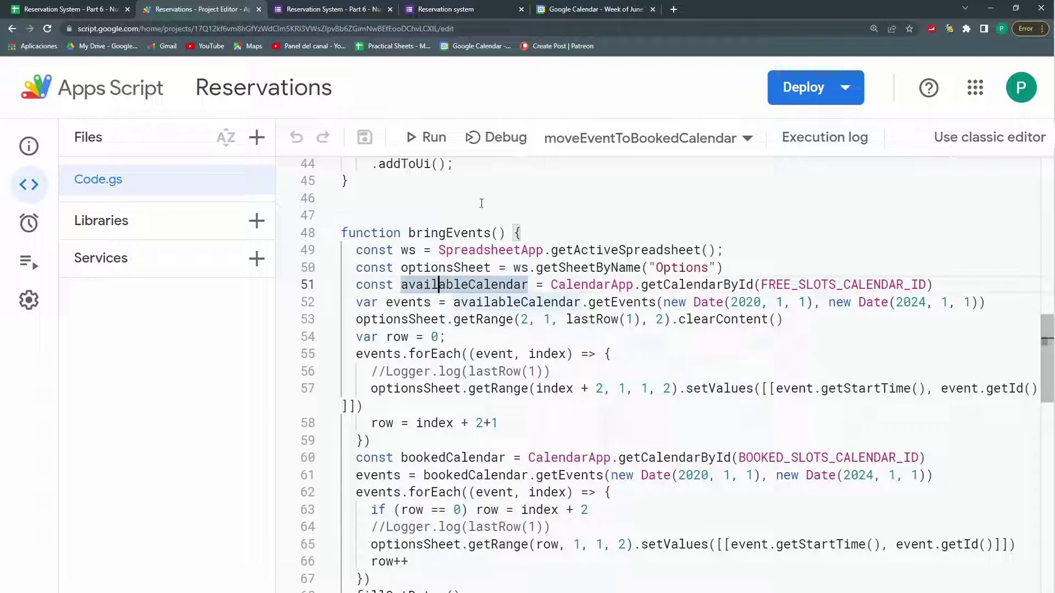
scroll(507, 320, "down", 6)
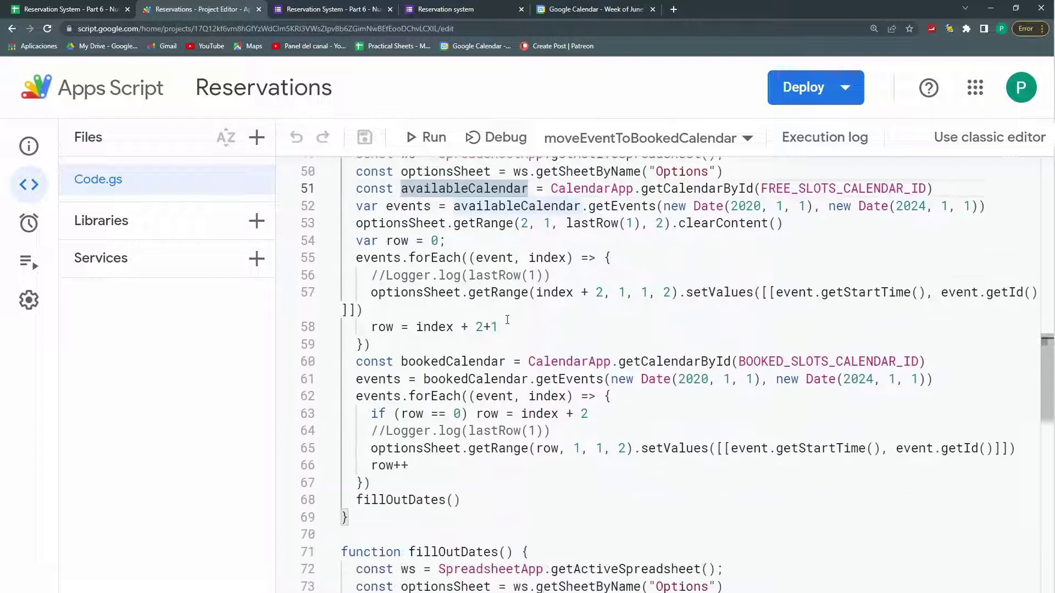
scroll(507, 321, "down", 2)
left_click_drag(462, 250, 513, 250)
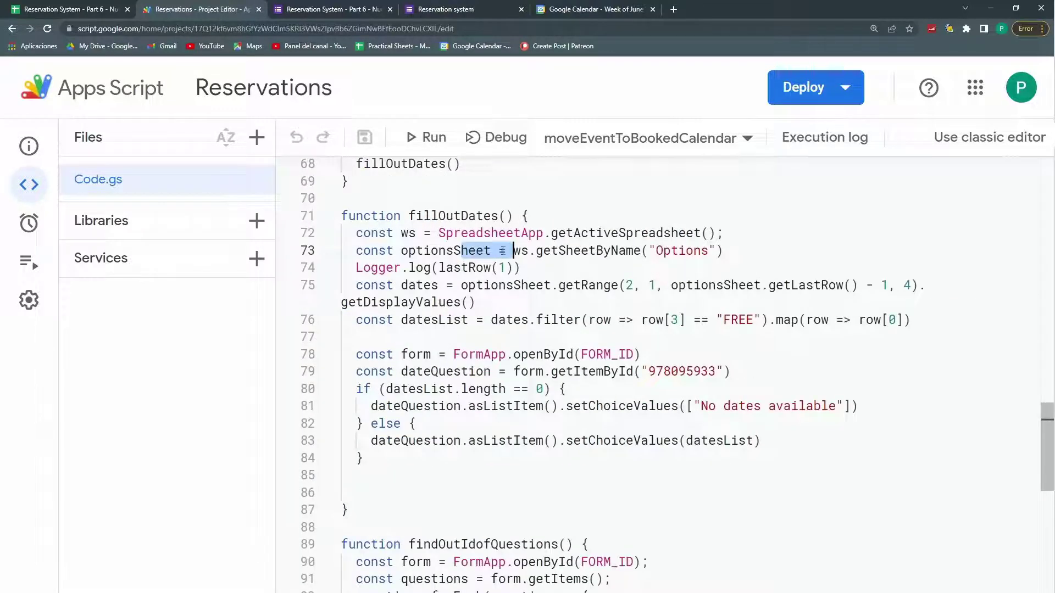
Step: Check the form's Date of the Class question, review findOutIdofQuestions, then return to the Options sheet
left_click(445, 9)
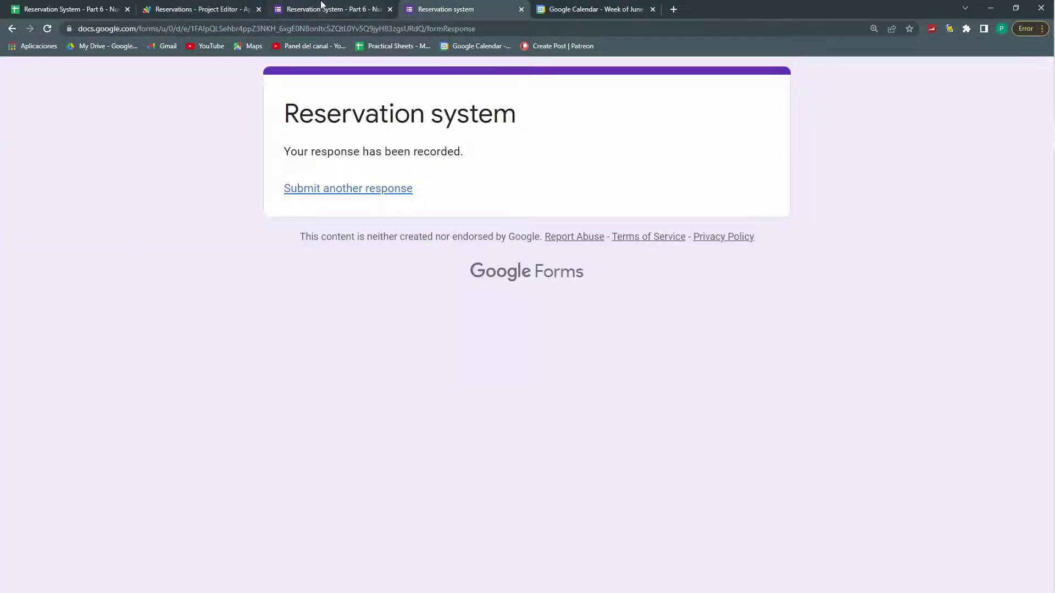
left_click(324, 9)
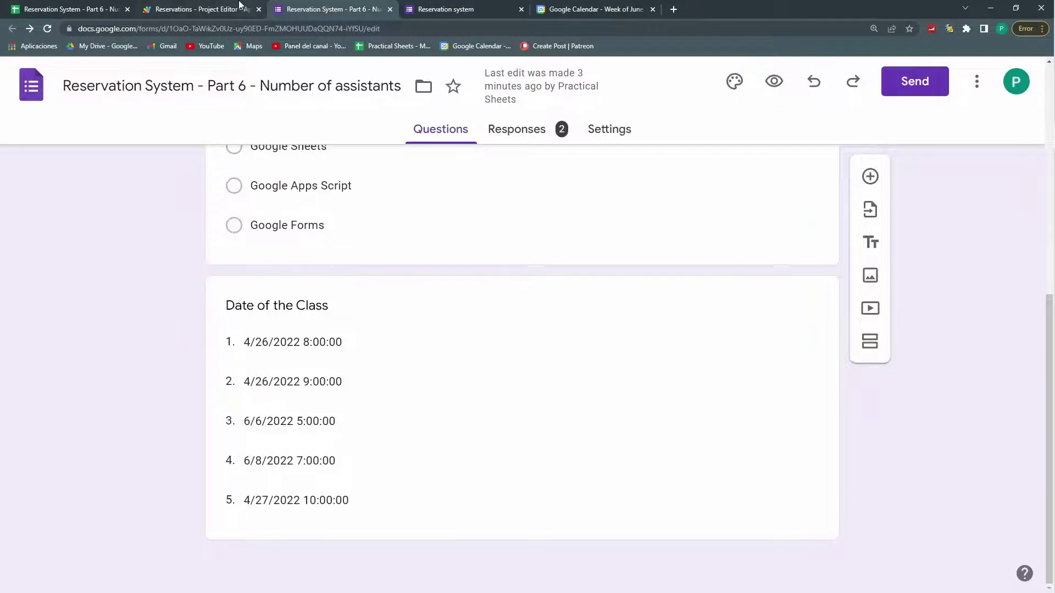
left_click(248, 7)
left_click_drag(400, 268, 563, 411)
scroll(563, 411, "up", 5)
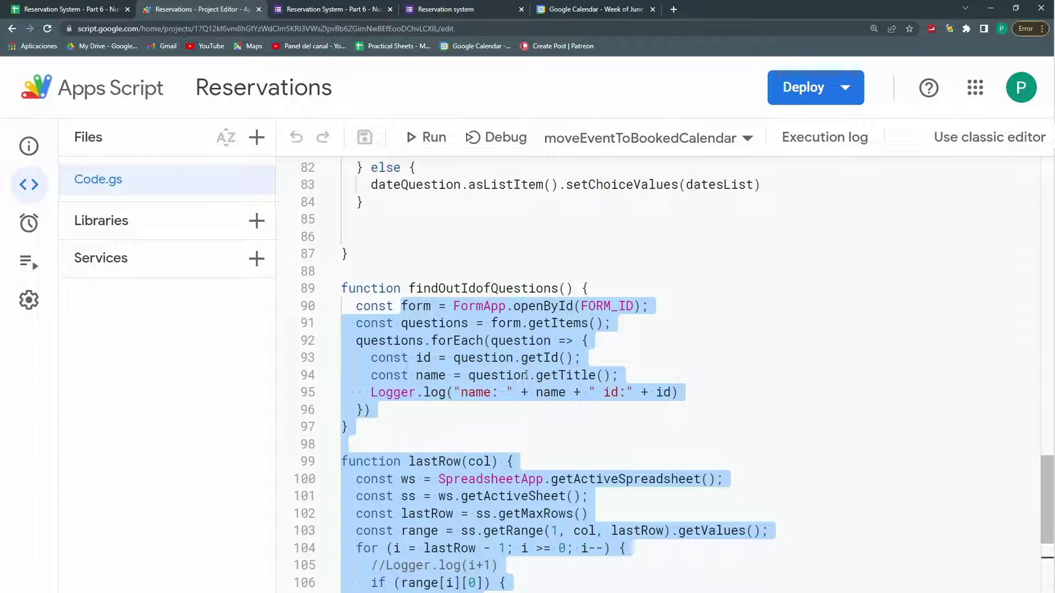
left_click(526, 375)
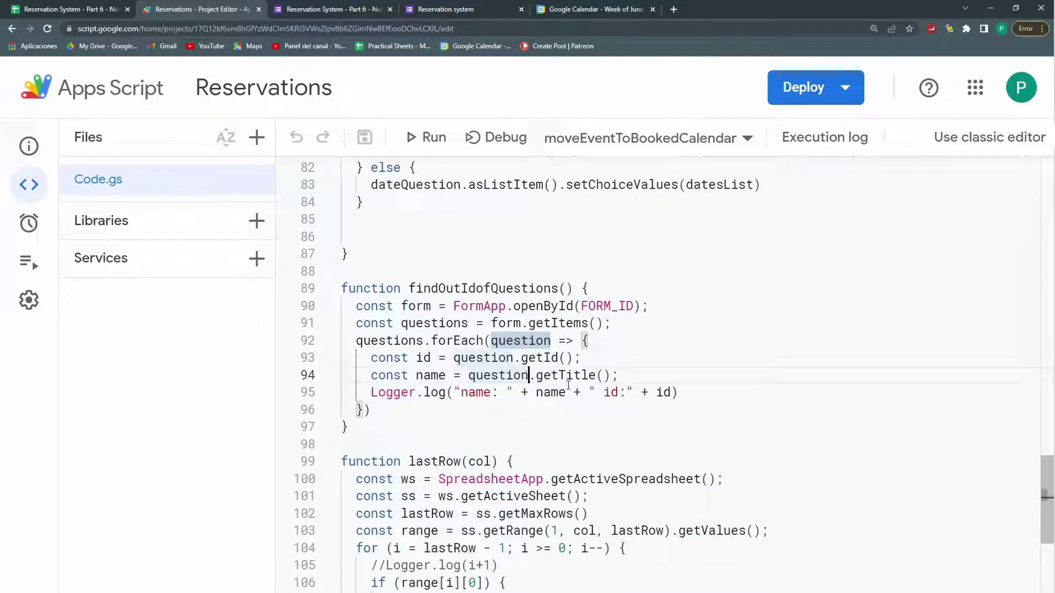
scroll(566, 319, "up", 10)
scroll(567, 319, "up", 12)
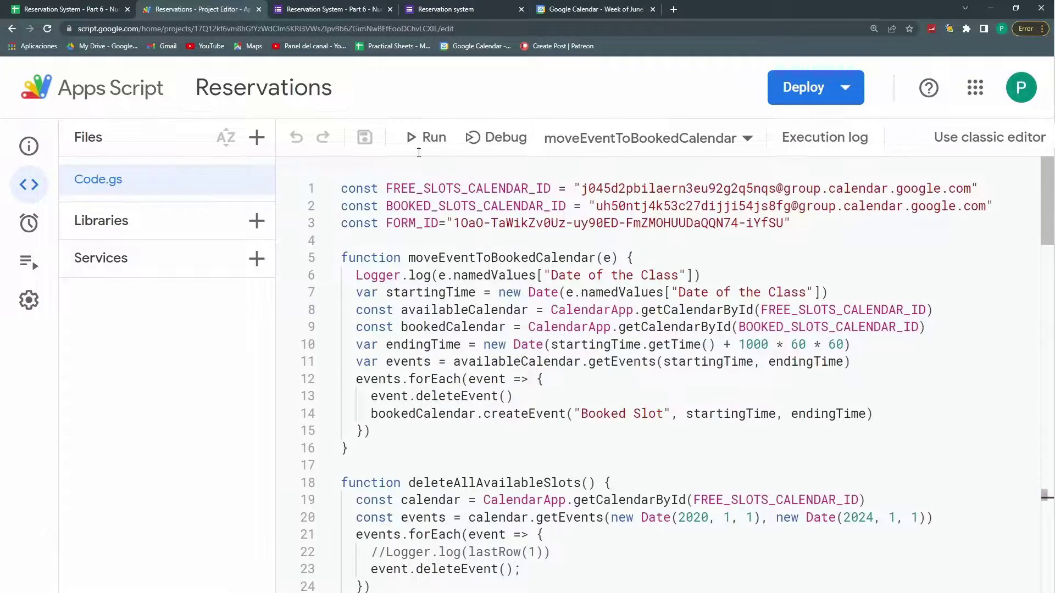
left_click(66, 8)
Step: Try a Limit header in cell E1 of the Options sheet beside Booked Status
left_click(556, 225)
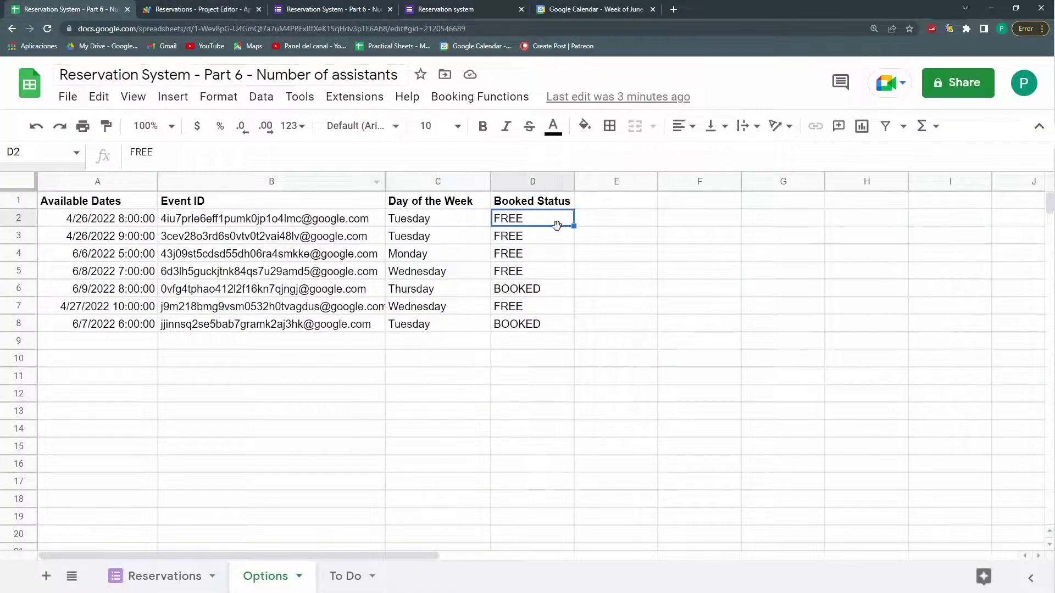
left_click(541, 293)
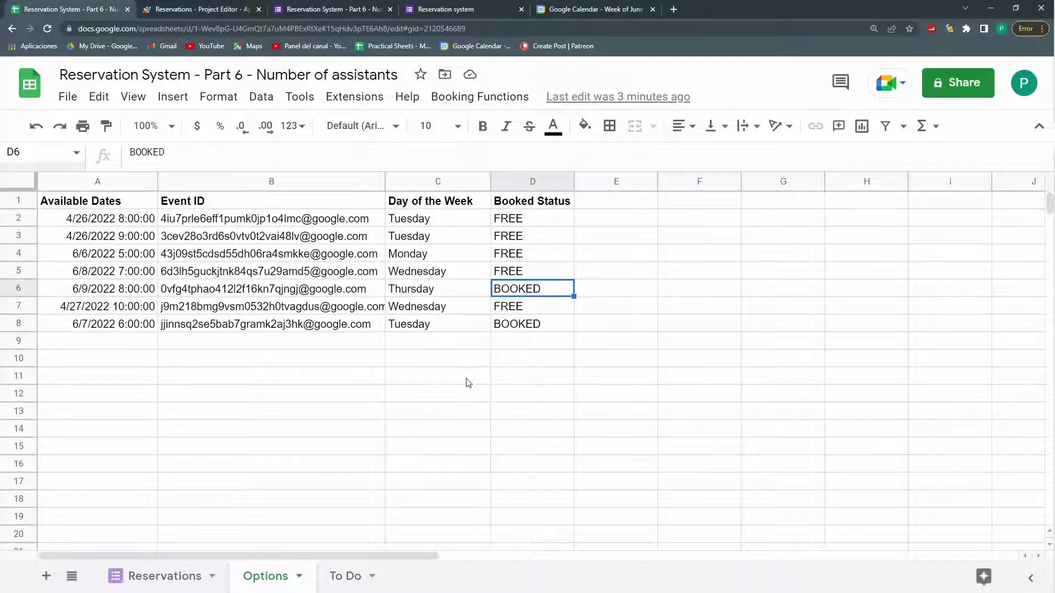
left_click(609, 201)
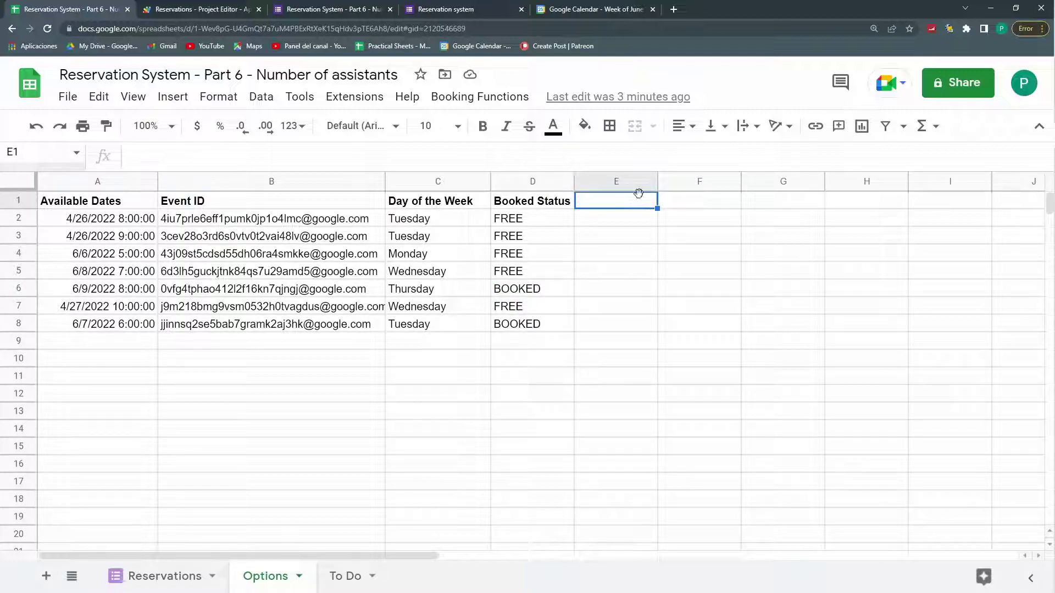
type("Limit")
left_click_drag(604, 218, 599, 321)
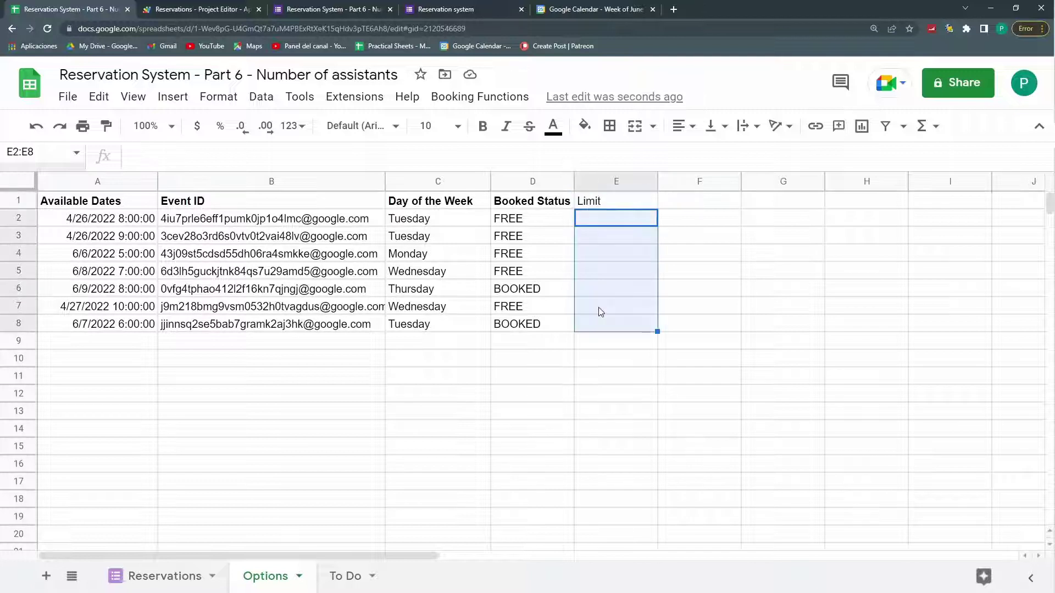
left_click(600, 271)
left_click(598, 206)
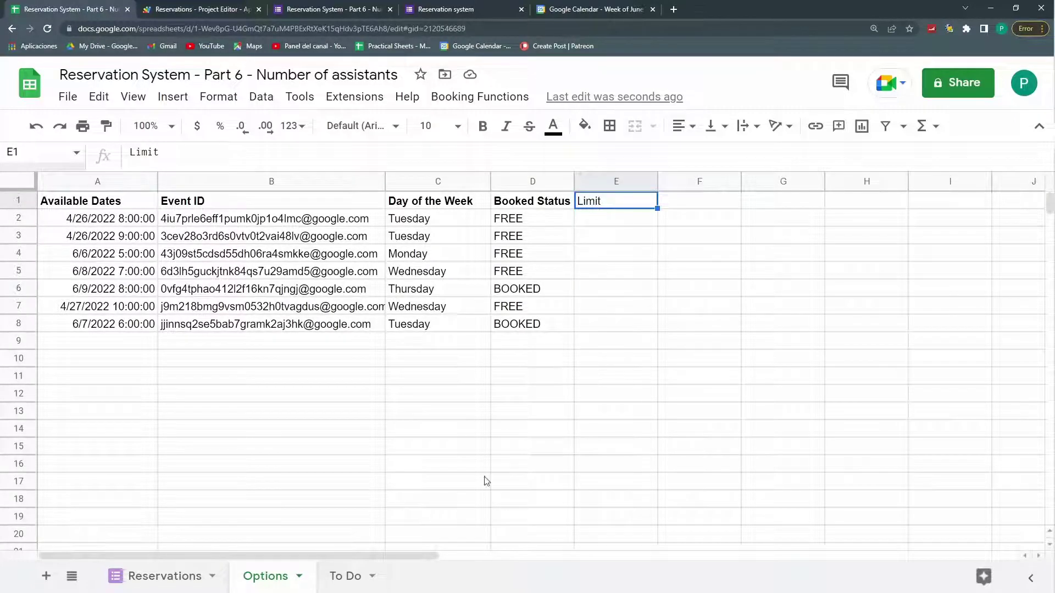
Step: Add a new sheet named Config with Limit in A1 and 5 in B1
key("shift+F11")
double_click(350, 576)
type("Config")
key("Return")
left_click(94, 208)
type("Limit")
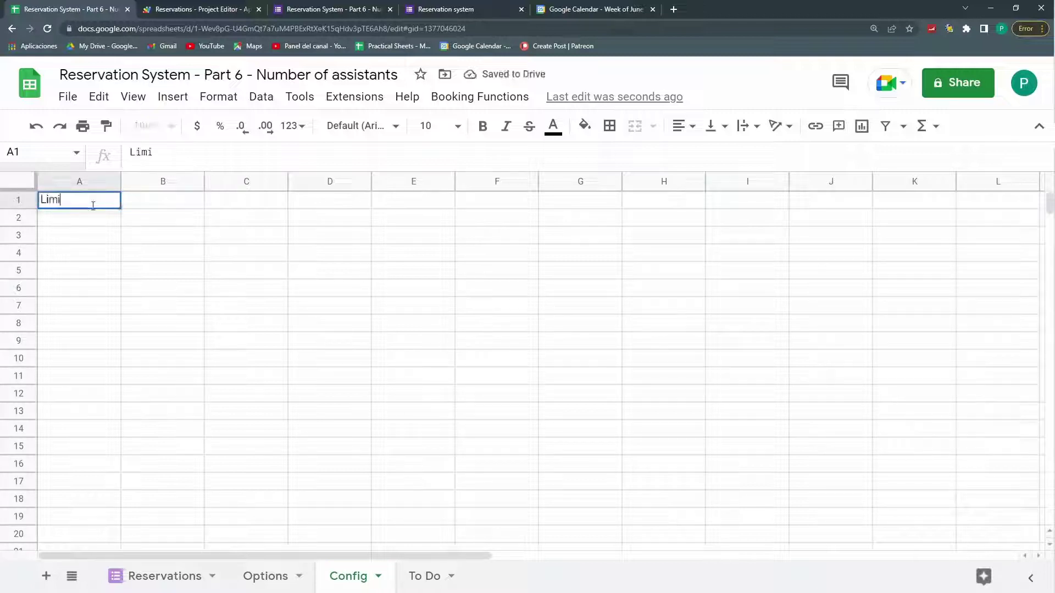
key("Tab")
type("5")
key("Return")
key("Up")
key("Down")
Step: Enter Current Occupancy as the E1 header on the Options sheet
key("ctrl+Page_Up")
left_click(614, 202)
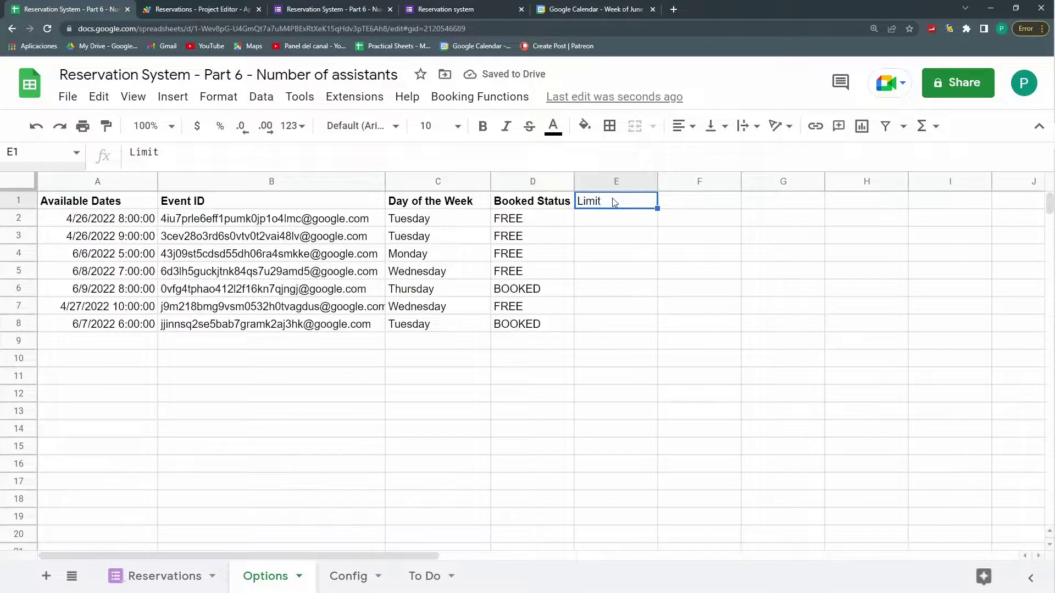
type("C")
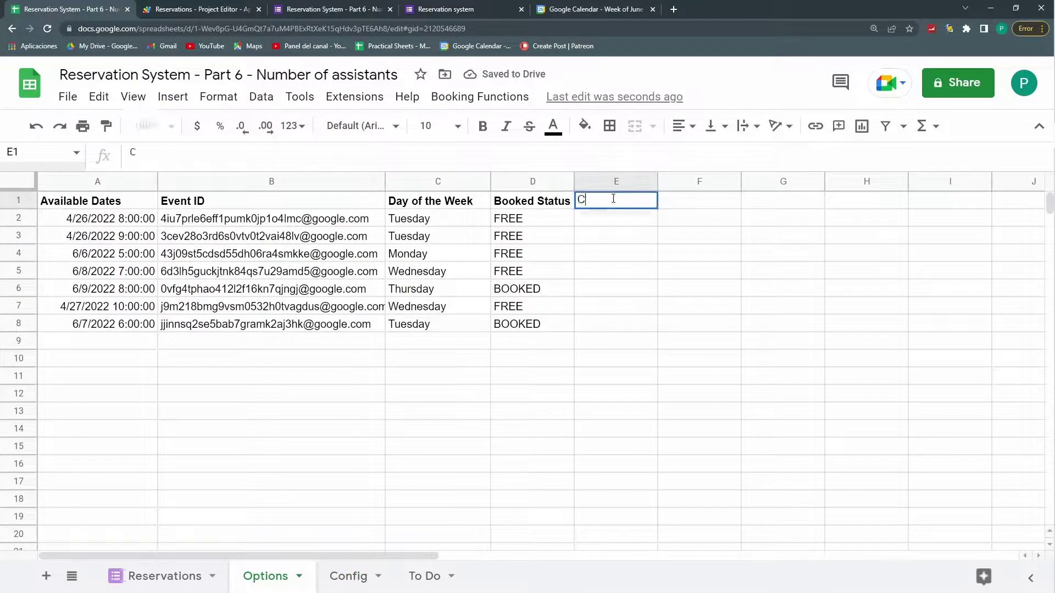
type("urrent Occupanc")
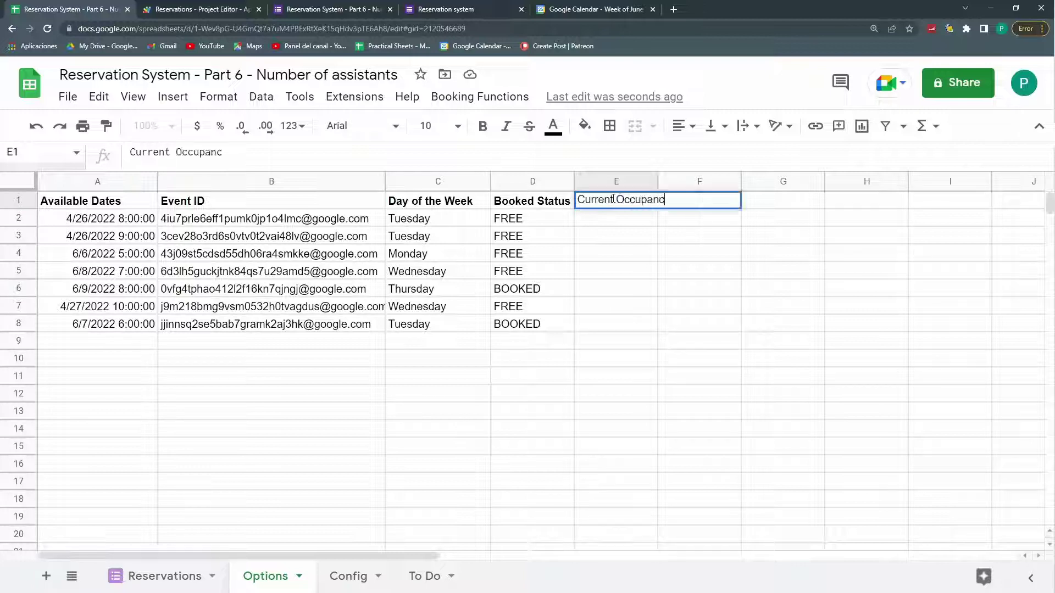
type("y")
key("Return")
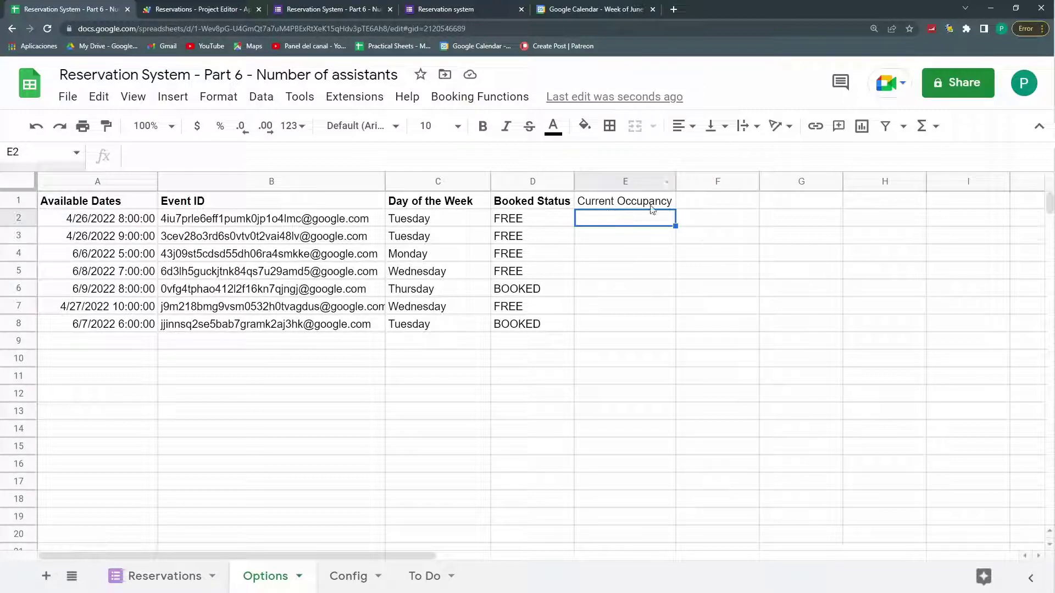
Step: Move Booked Status to the right of Current Occupancy and bold the Current Occupancy header
left_click(511, 180)
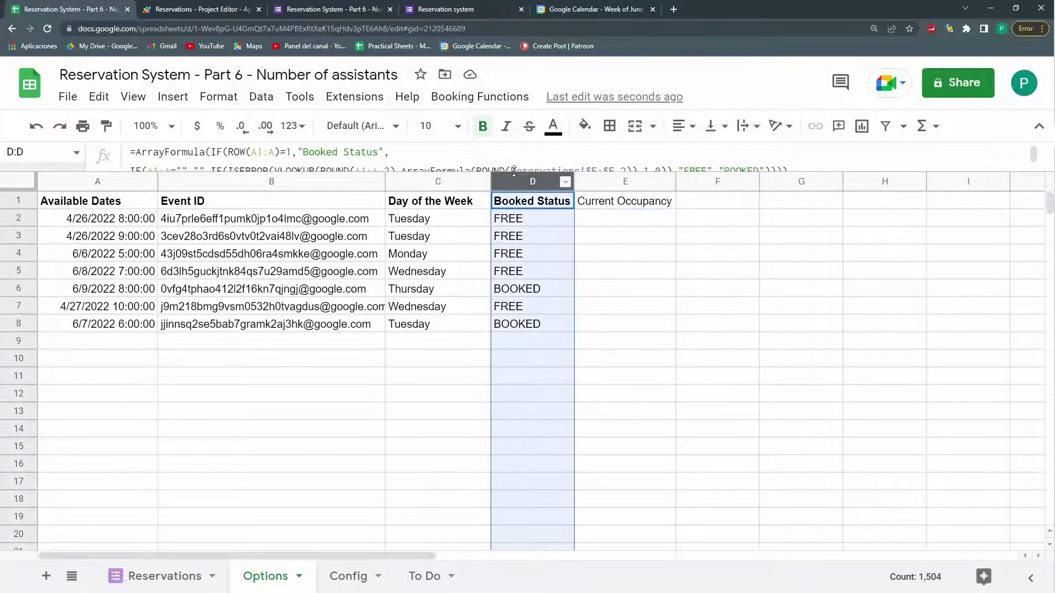
left_click_drag(511, 176, 637, 182)
left_click(621, 203)
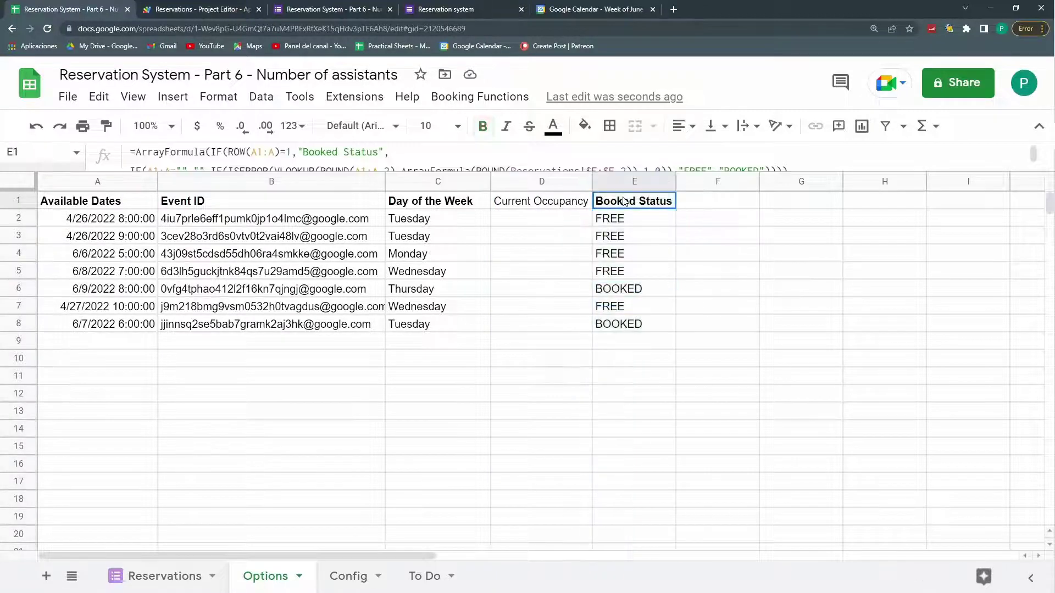
left_click(556, 205)
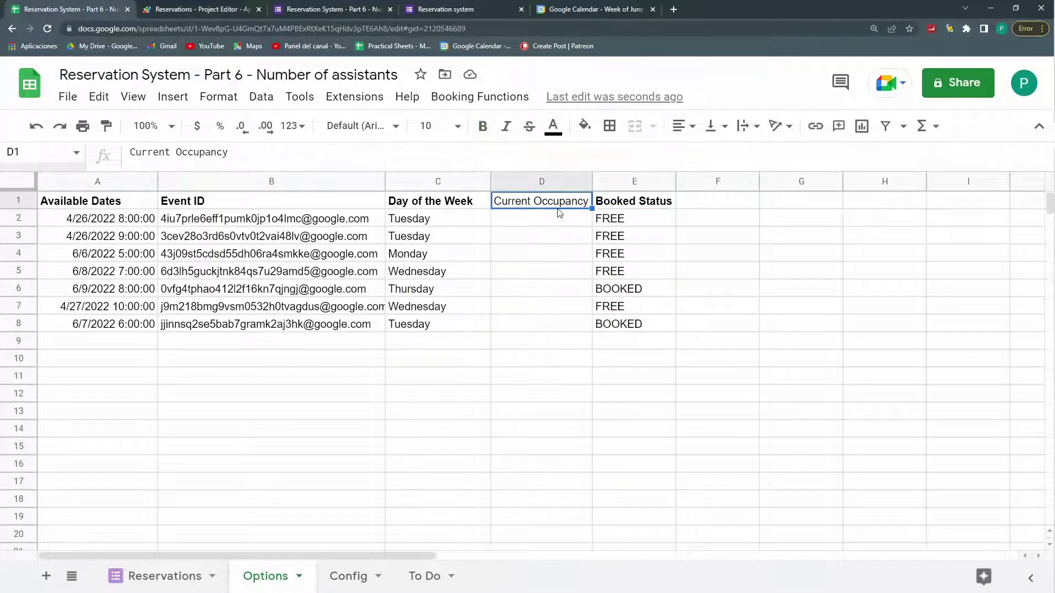
key("ctrl+b")
Step: Select the Available Dates in column A down to the last date, ending back on A2
left_click(550, 228)
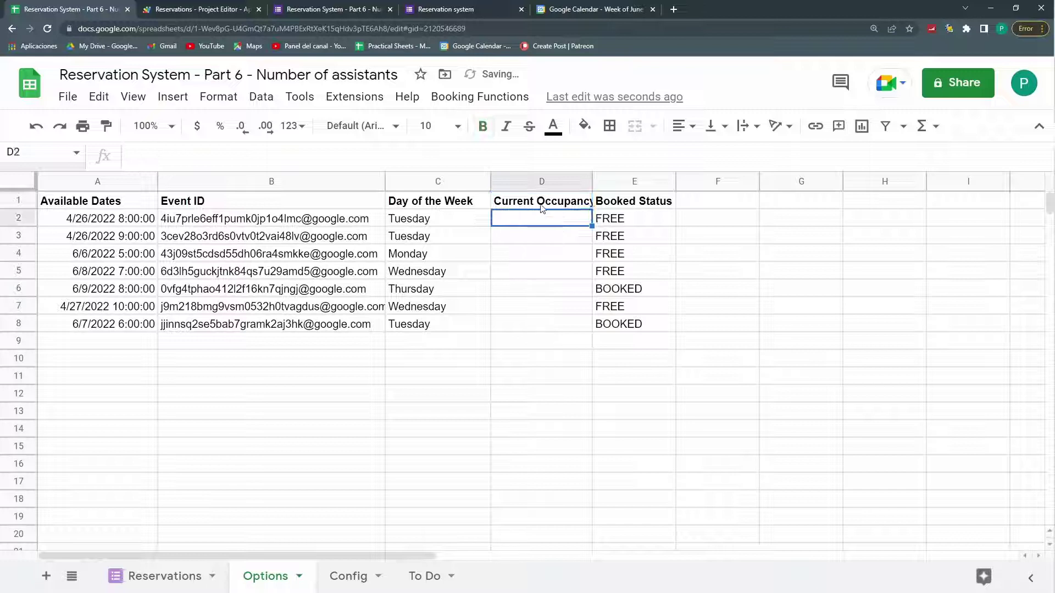
left_click(144, 220)
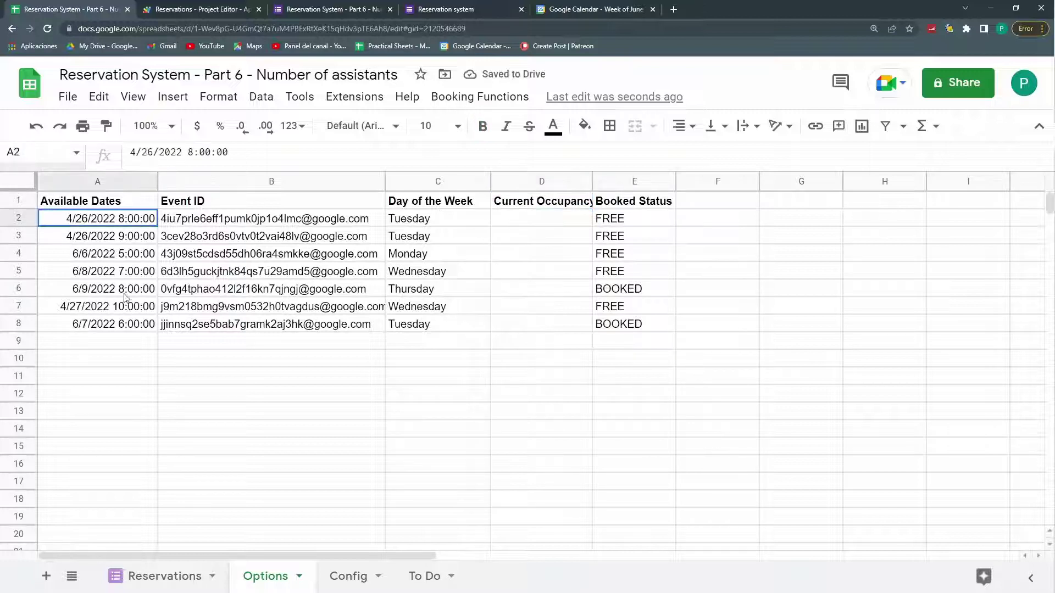
left_click(122, 293, "shift")
key("ctrl+shift+Down")
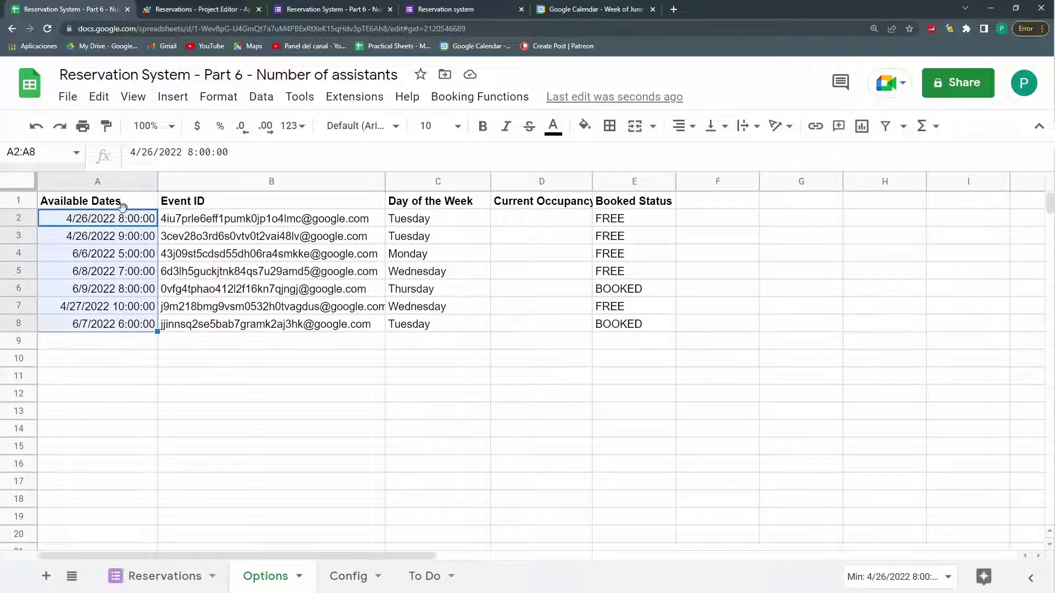
left_click(130, 228)
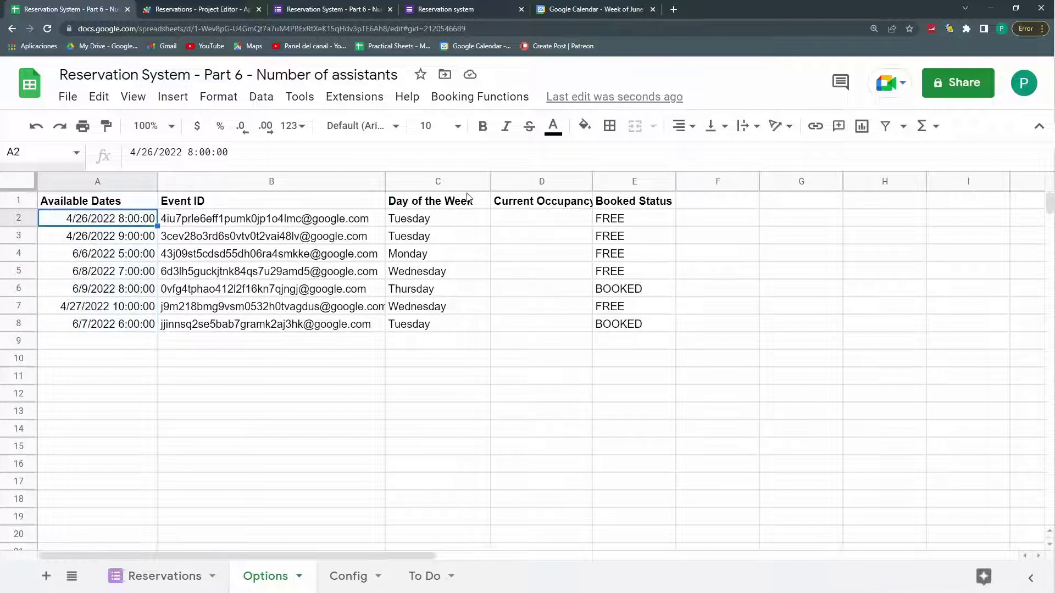
Step: Enter a COUNTIF in D2 counting Reservations column A matches for date A2, and fill it to D8
left_click(515, 219)
type("=countif(")
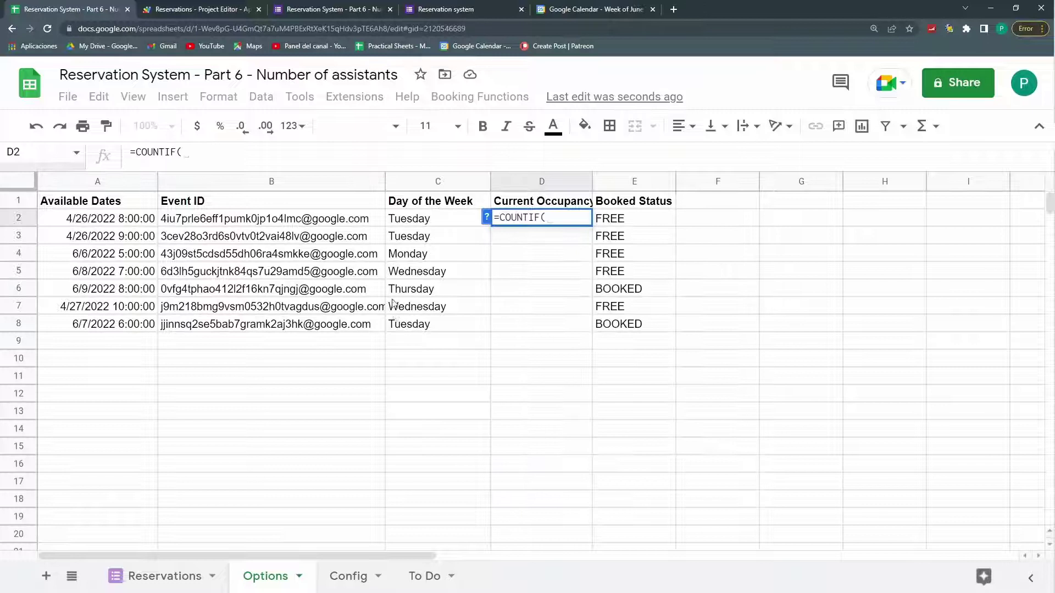
left_click(168, 574)
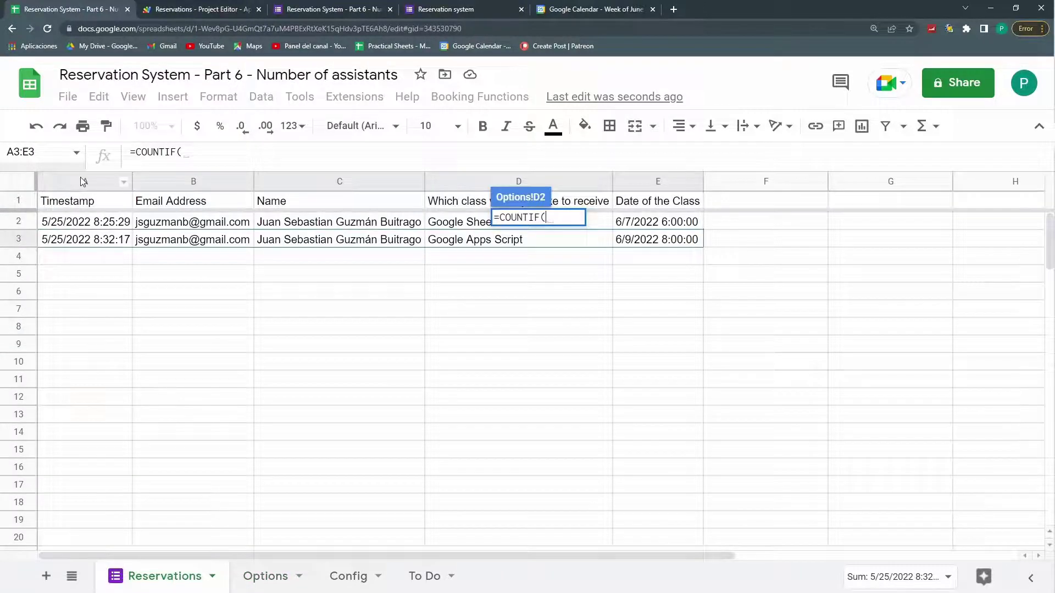
left_click(77, 185)
type(";")
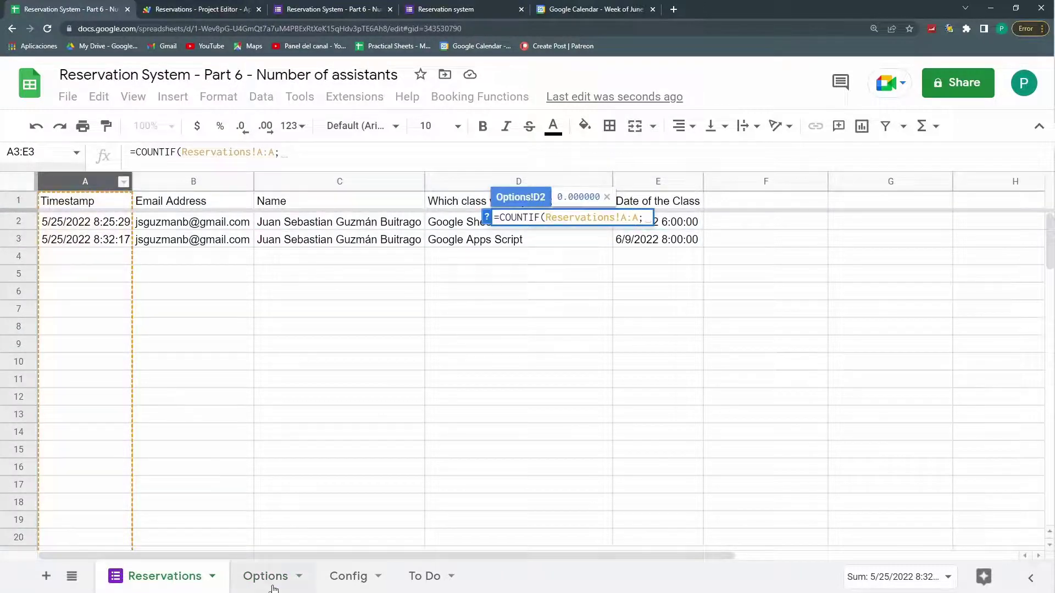
left_click(266, 574)
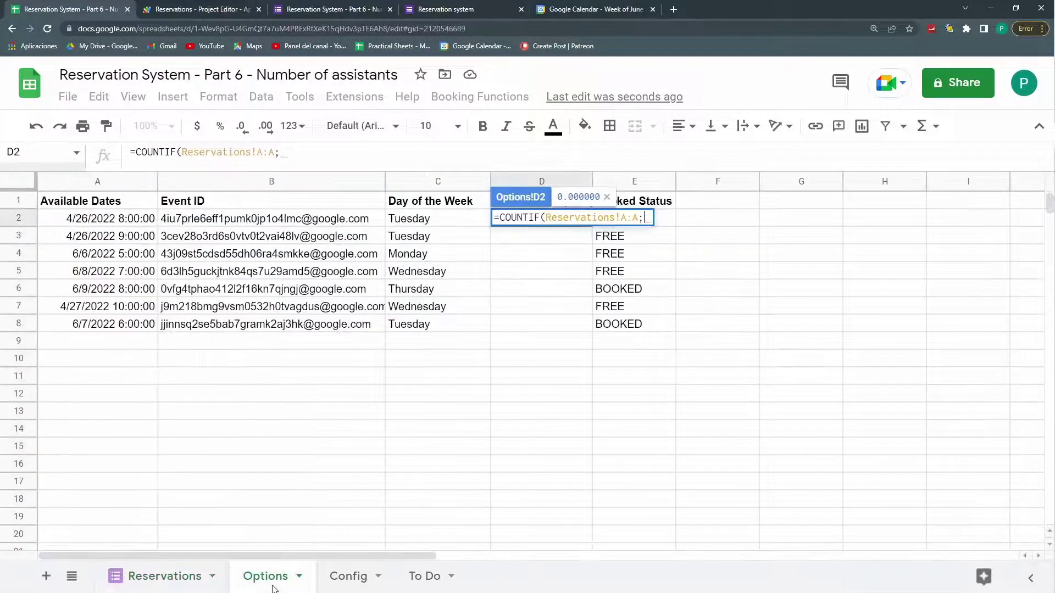
left_click(115, 221)
key("Return")
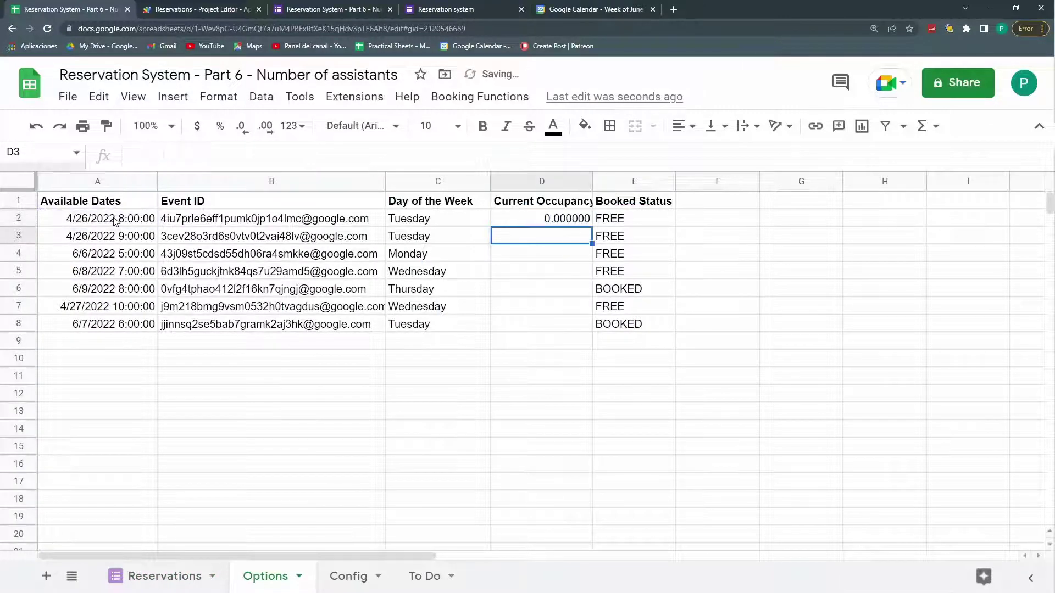
left_click(590, 225)
left_click_drag(591, 226, 585, 328)
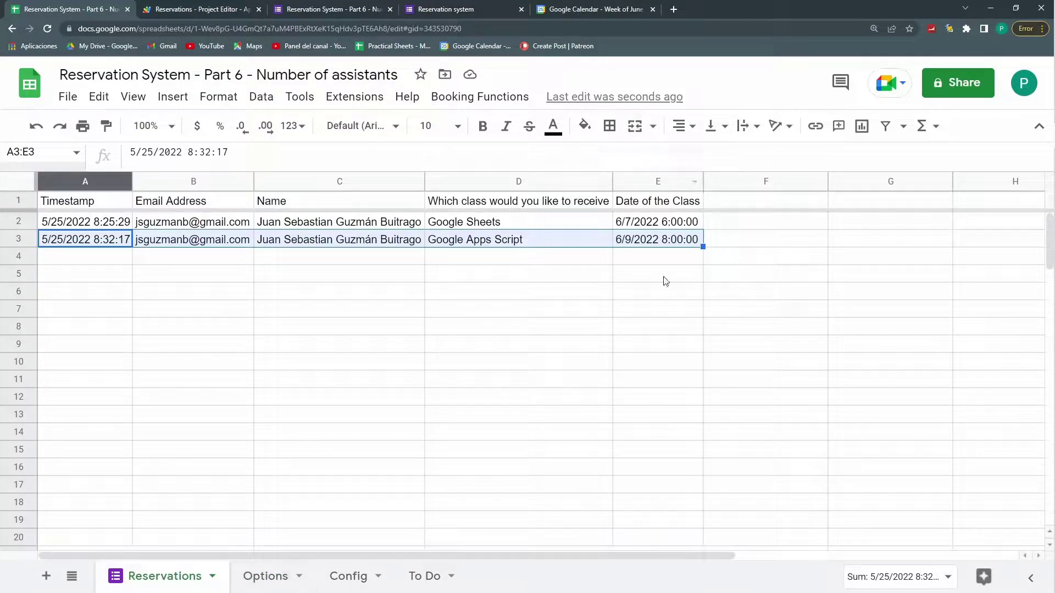
Step: Correct the counted range to Reservations!E:E, refill D2:D8, and remove the decimal places
left_click(267, 576)
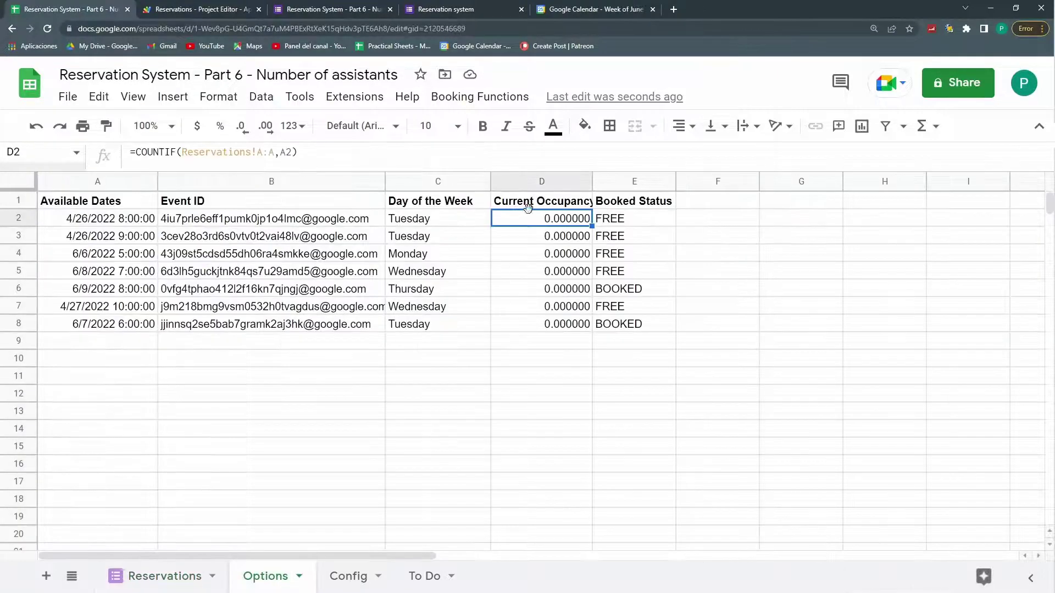
left_click(263, 152)
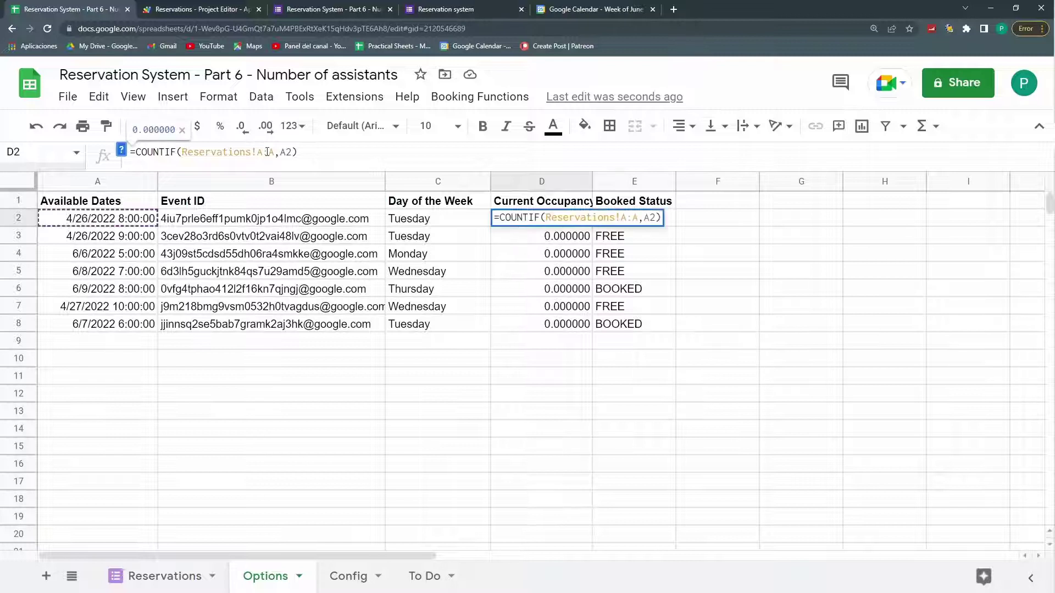
key("BackSpace")
type("E")
key("Delete")
type("E")
key("Return")
left_click_drag(592, 226, 603, 328)
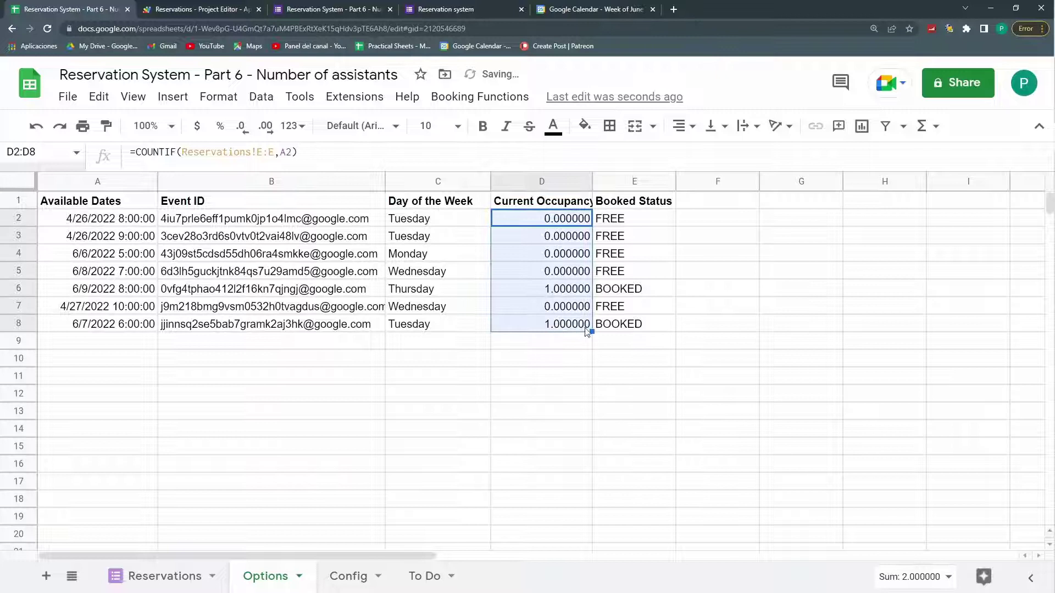
left_click(241, 131)
left_click(241, 131)
left_click(241, 130)
left_click(241, 131)
left_click(241, 131)
left_click(241, 130)
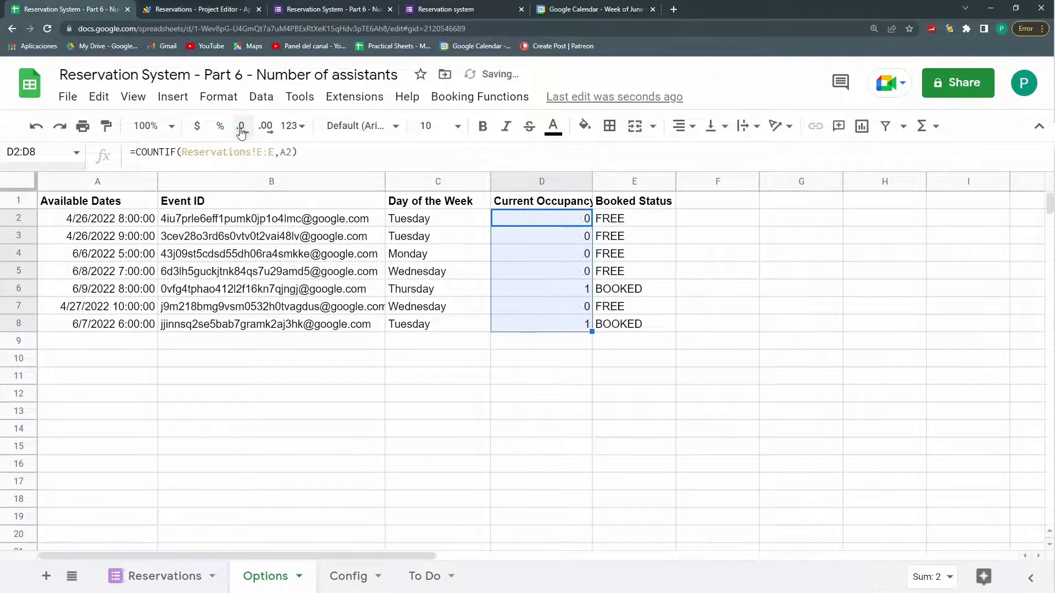
left_click(434, 577)
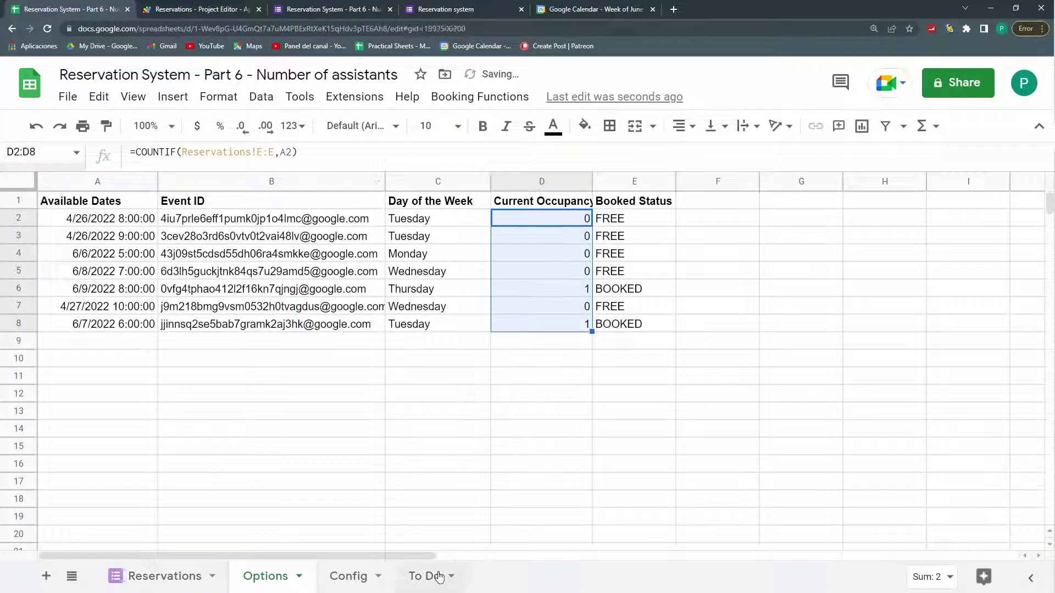
Step: Check the Config sheet and inspect the existing Booked Status formula, enlarging the page
left_click(349, 577)
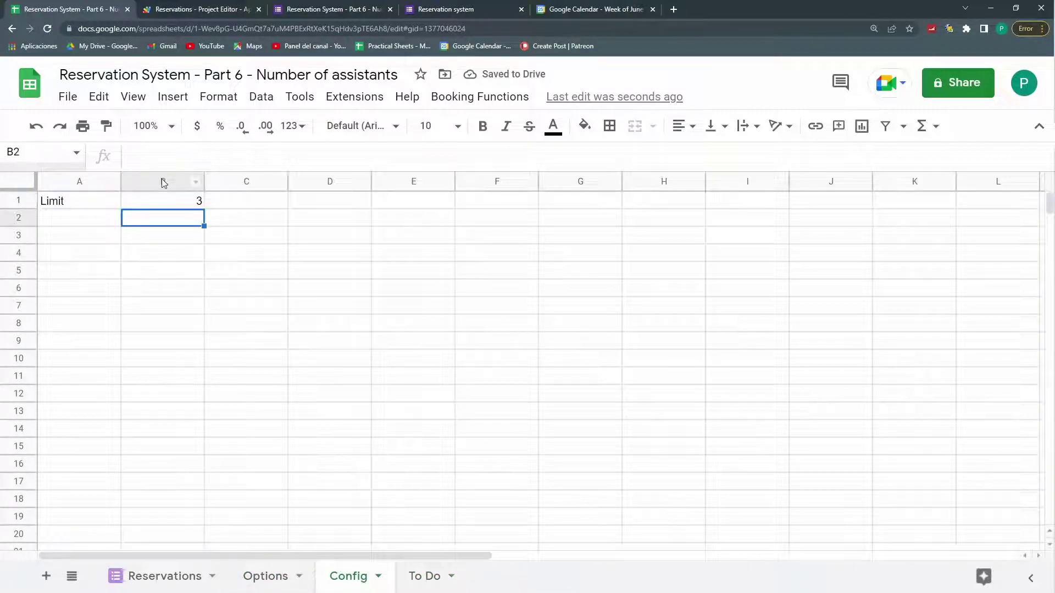
left_click(266, 577)
left_click(617, 202)
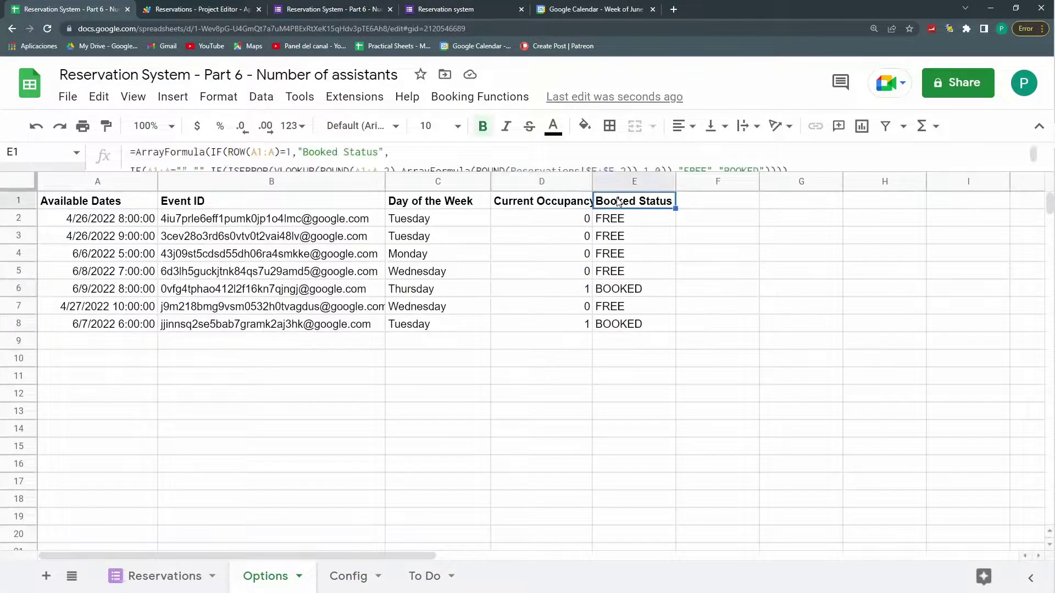
left_click_drag(629, 175, 608, 228)
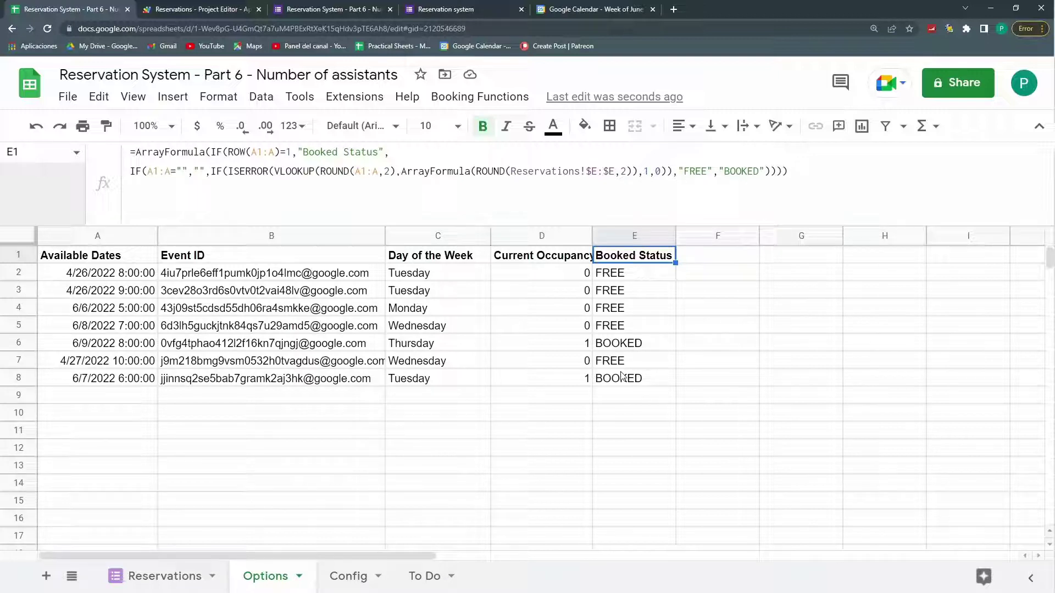
left_click(611, 279)
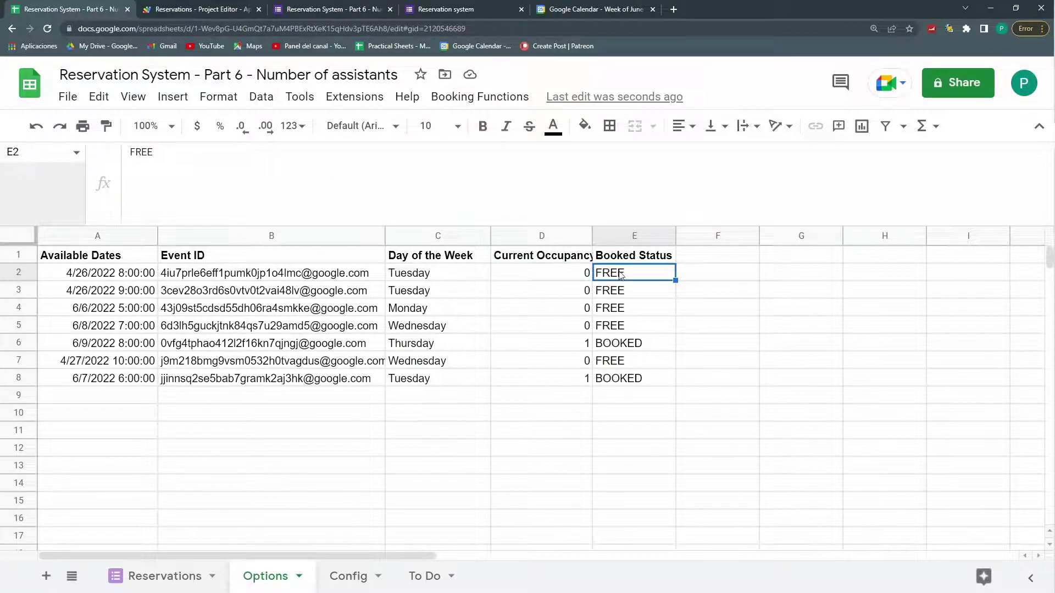
key("ctrl+plus")
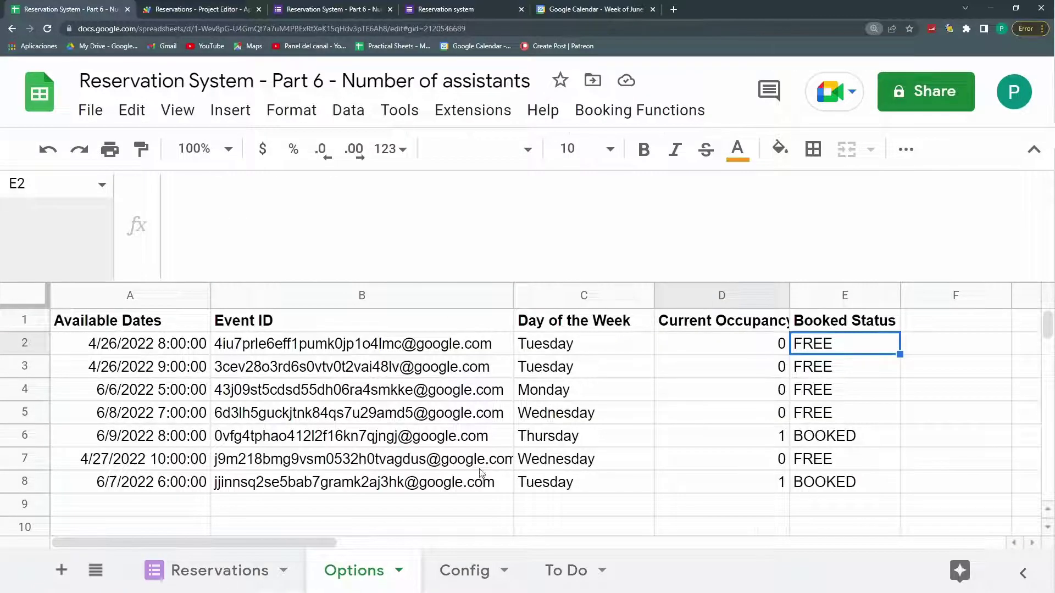
Step: Enter =IF(D2>=Config!B1;"BOOKED";"AVAILABLE") in Options cell E2
type("=")
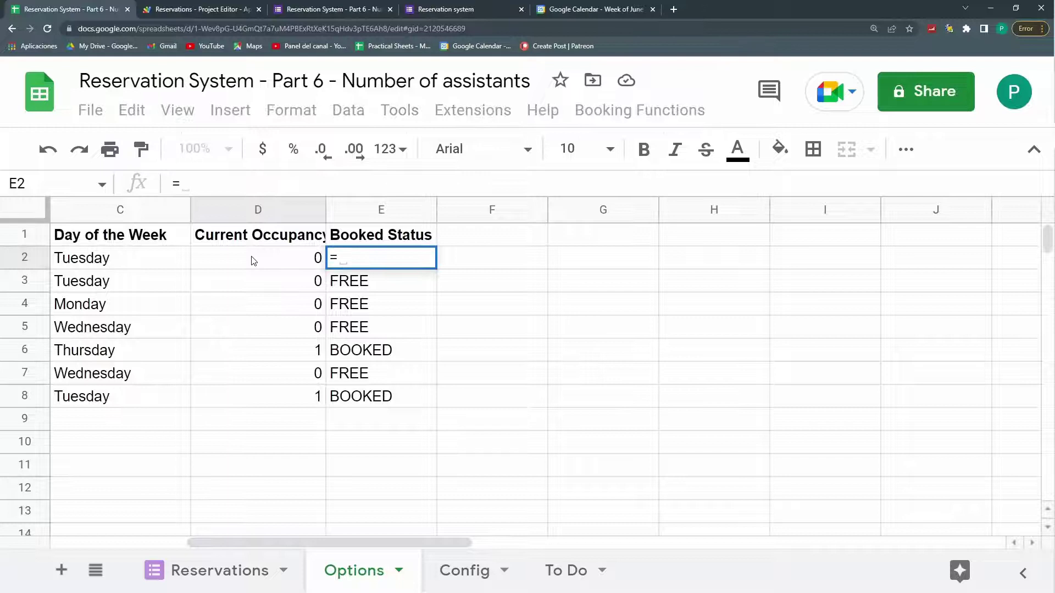
type("i")
key("Tab")
left_click(253, 260)
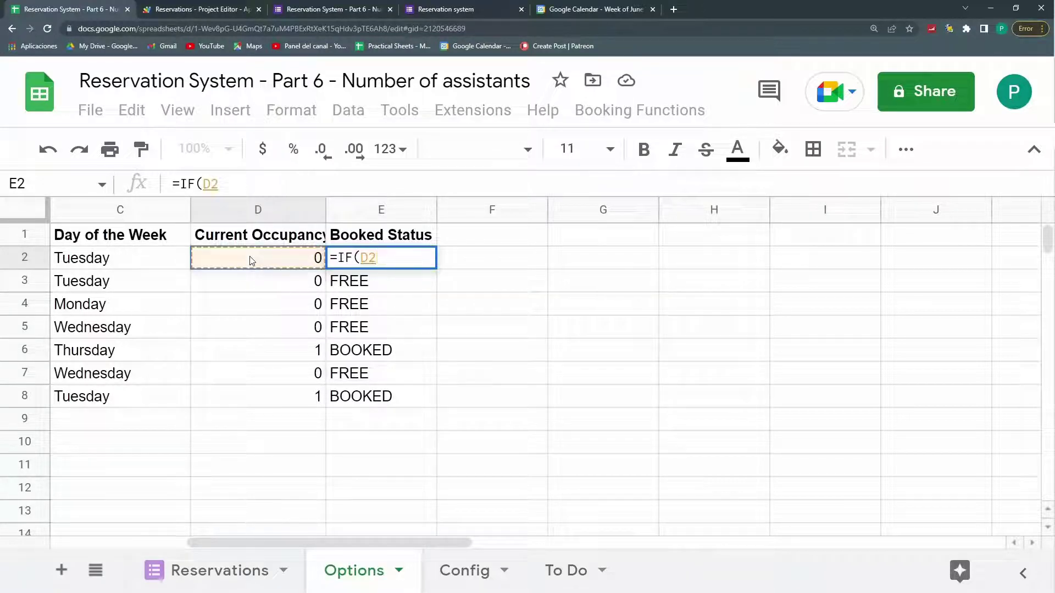
type(">=")
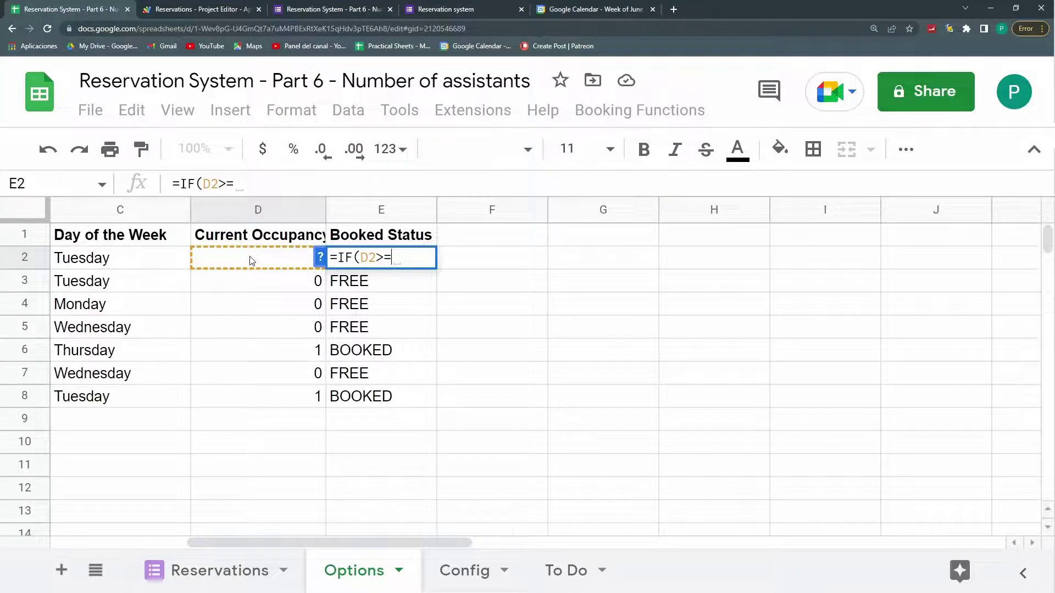
left_click(464, 570)
left_click(234, 235)
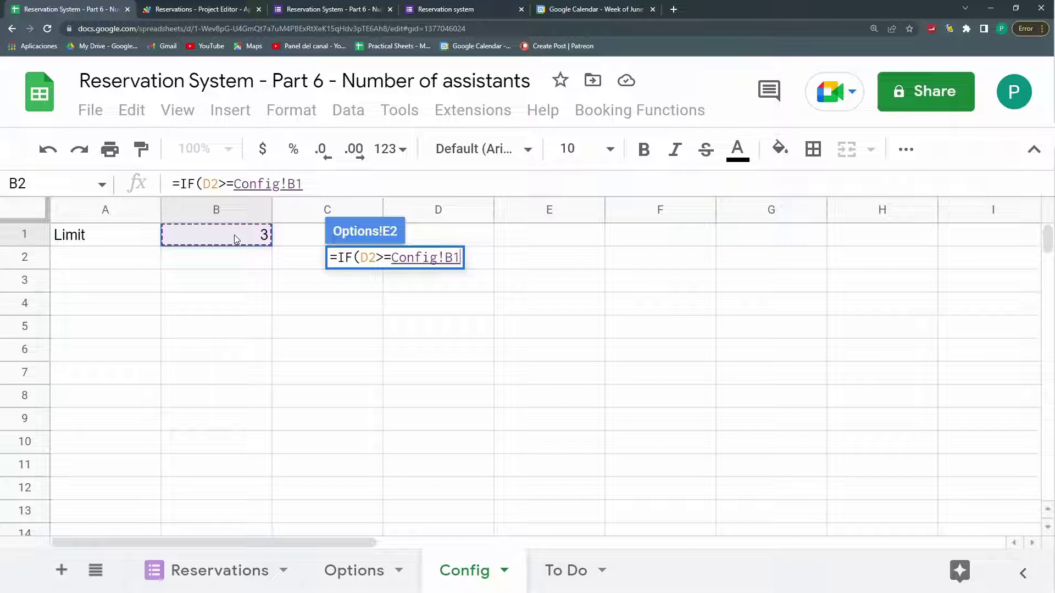
type(";\"BOOKED\"")
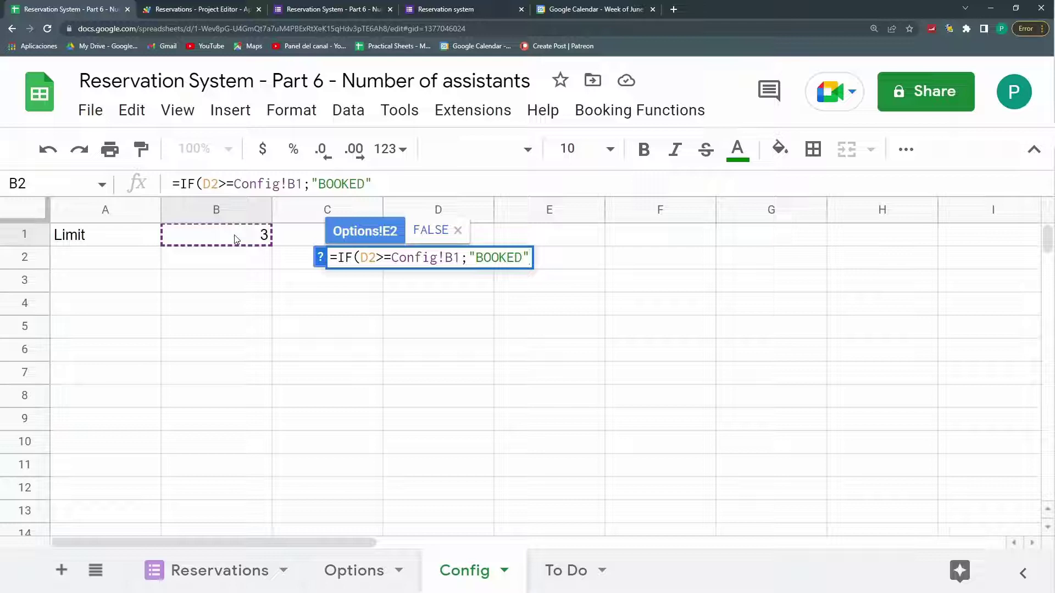
type(";")
type("\"FR")
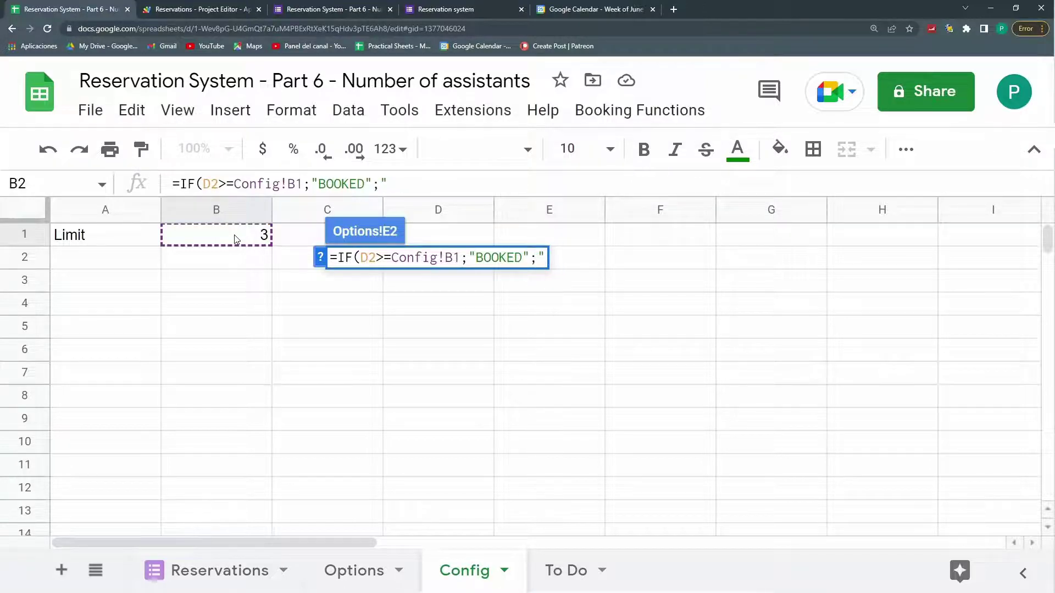
key("BackSpace")
key("BackSpace")
type("AVAILABLE\"")
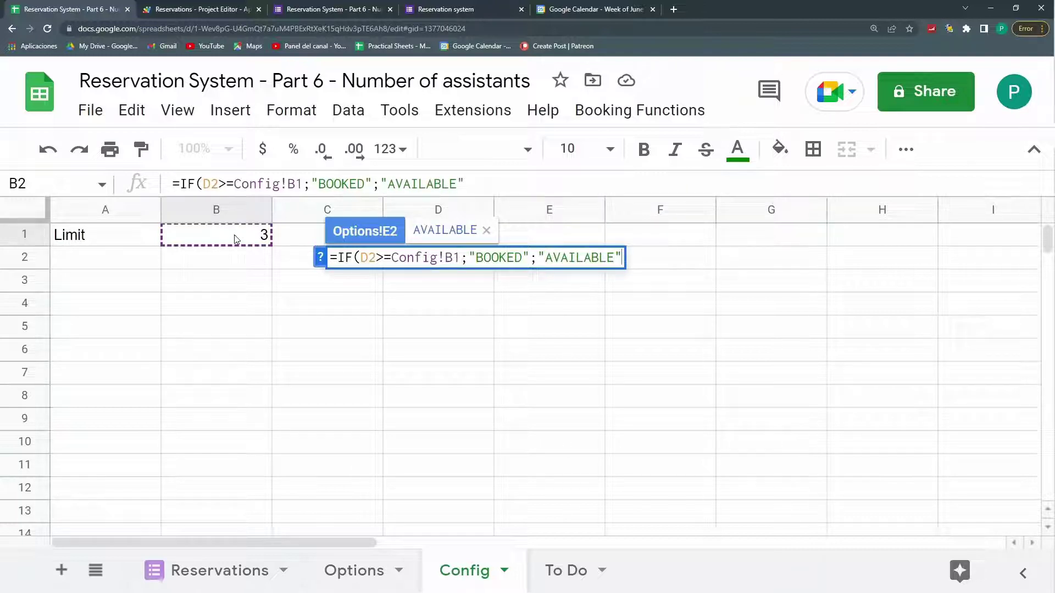
type(")")
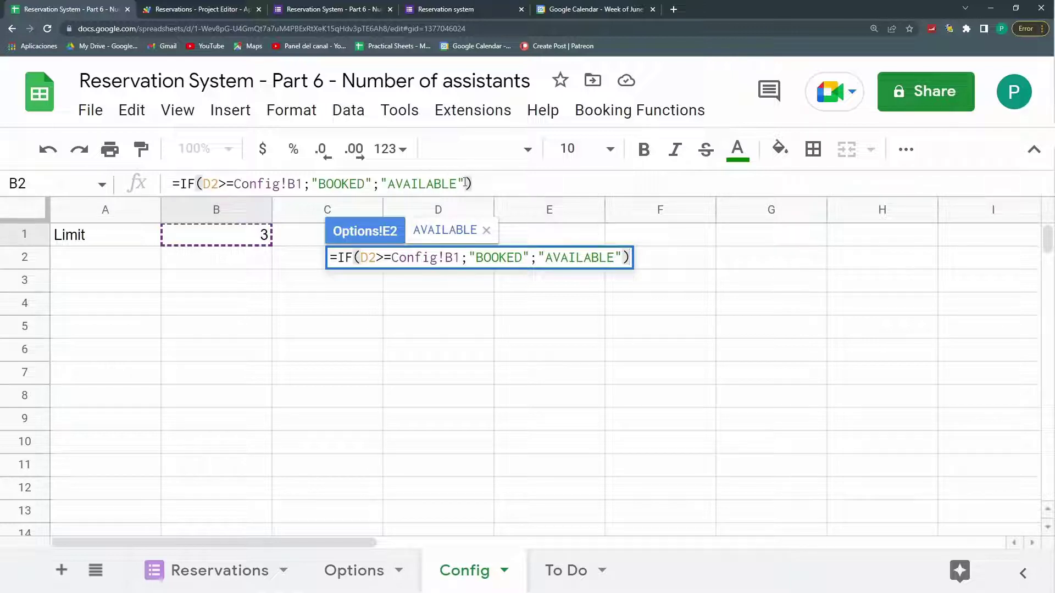
key("Return")
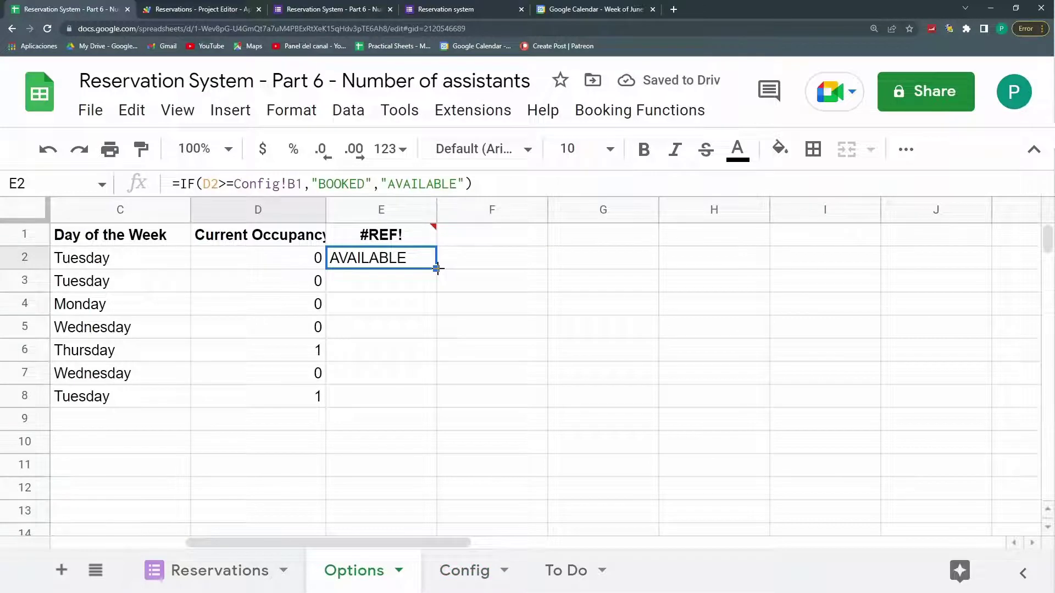
Step: Fill the status formula to row 8 and lock its limit reference as Config!$B$1
left_click_drag(437, 268, 438, 401)
left_click_drag(460, 541, 410, 541)
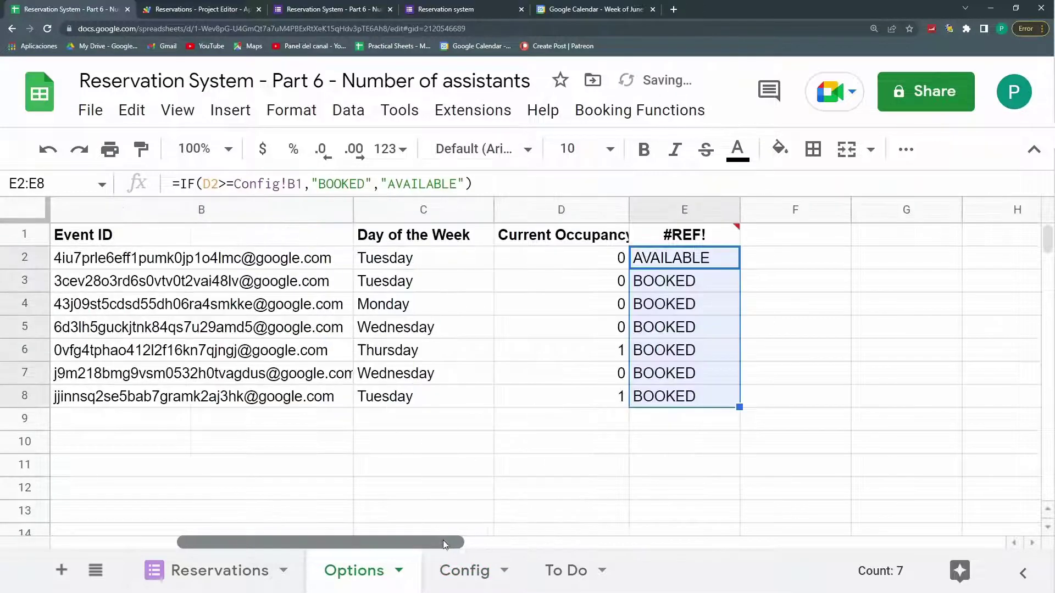
left_click(684, 258)
left_click_drag(302, 183, 233, 179)
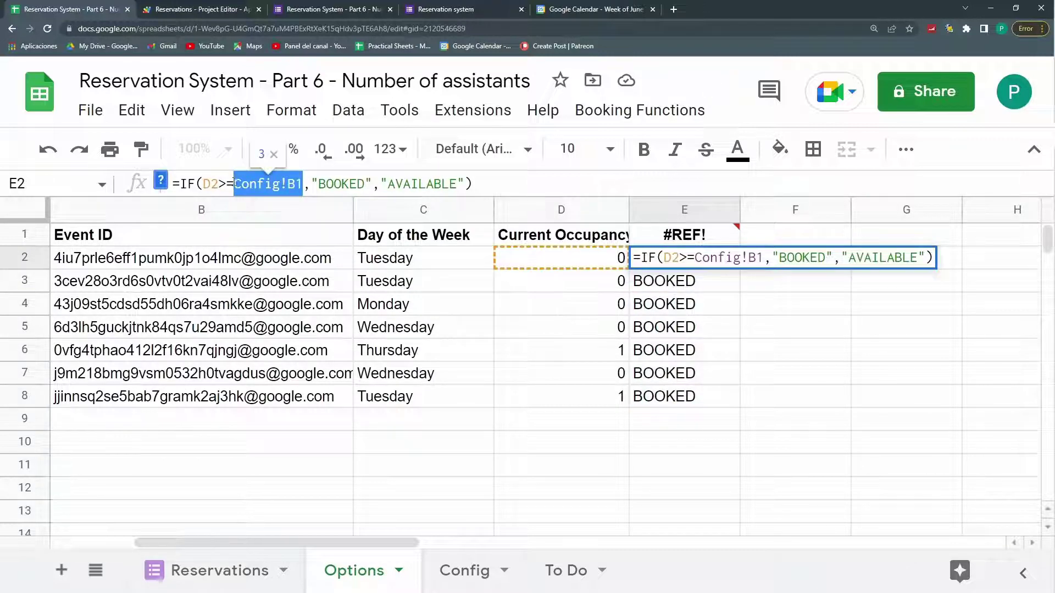
key("F4")
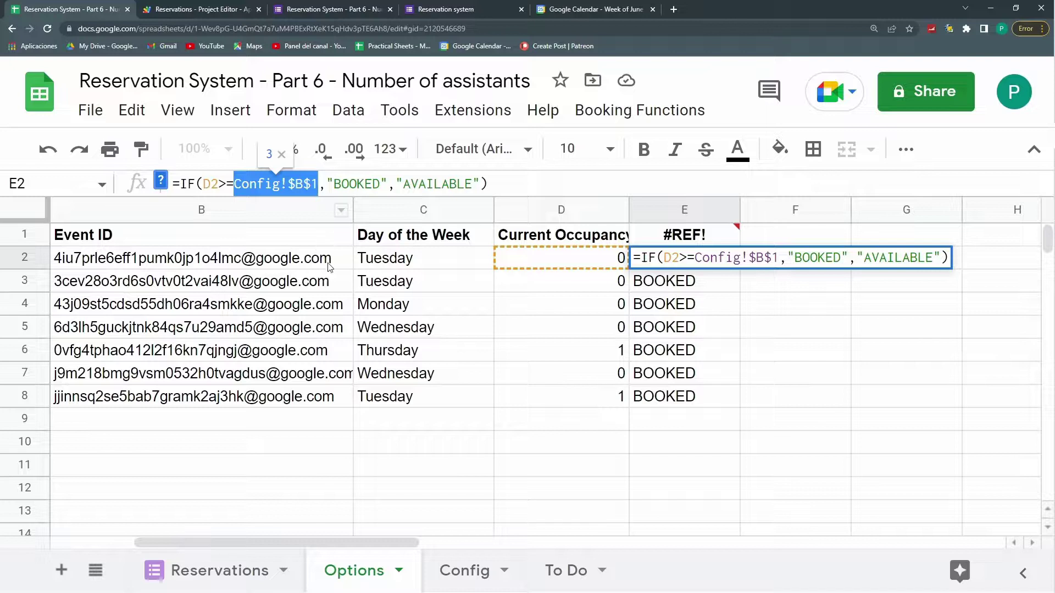
key("Return")
left_click(712, 264)
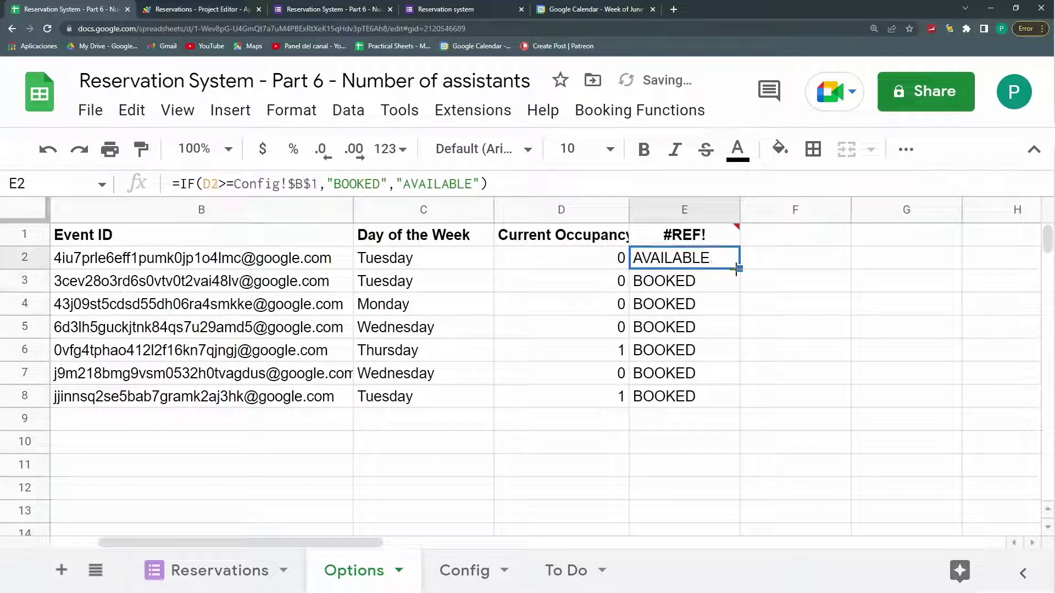
Step: Switch between the Config and Options sheets to check the Limit value
left_click(464, 572)
left_click(373, 574)
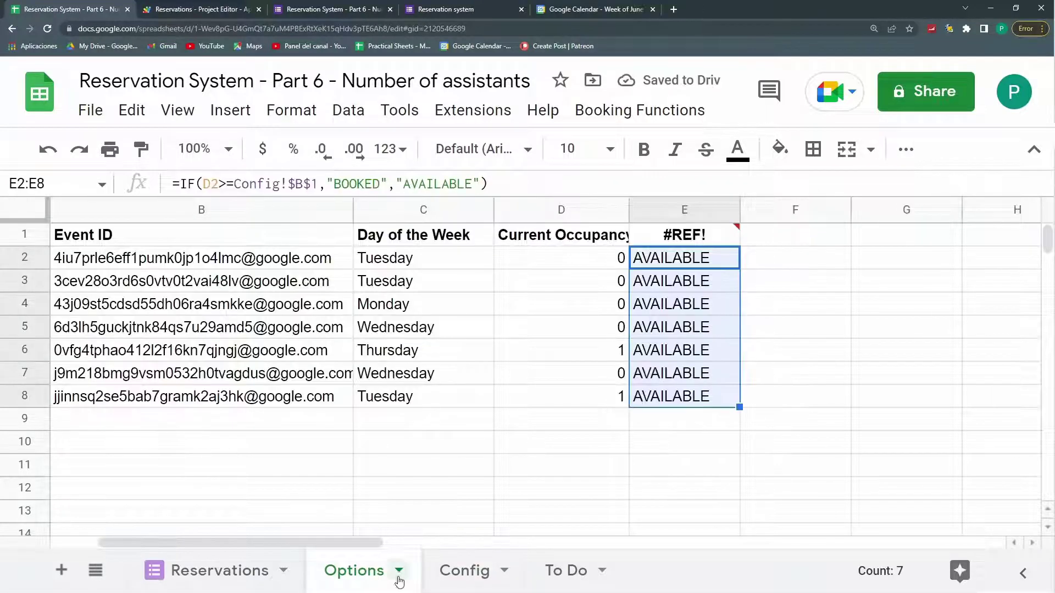
left_click(448, 580)
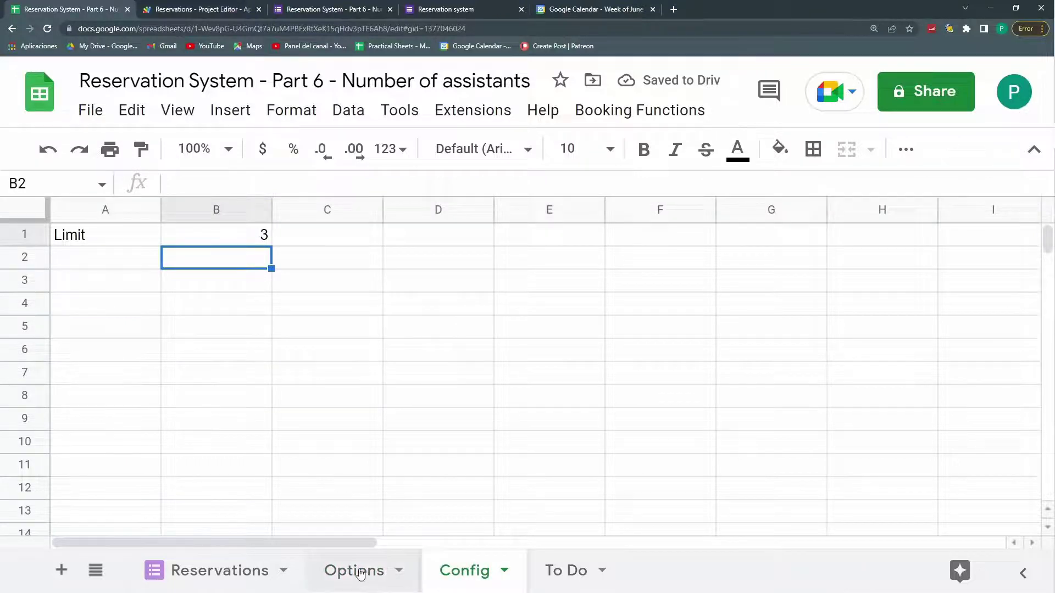
left_click(329, 571)
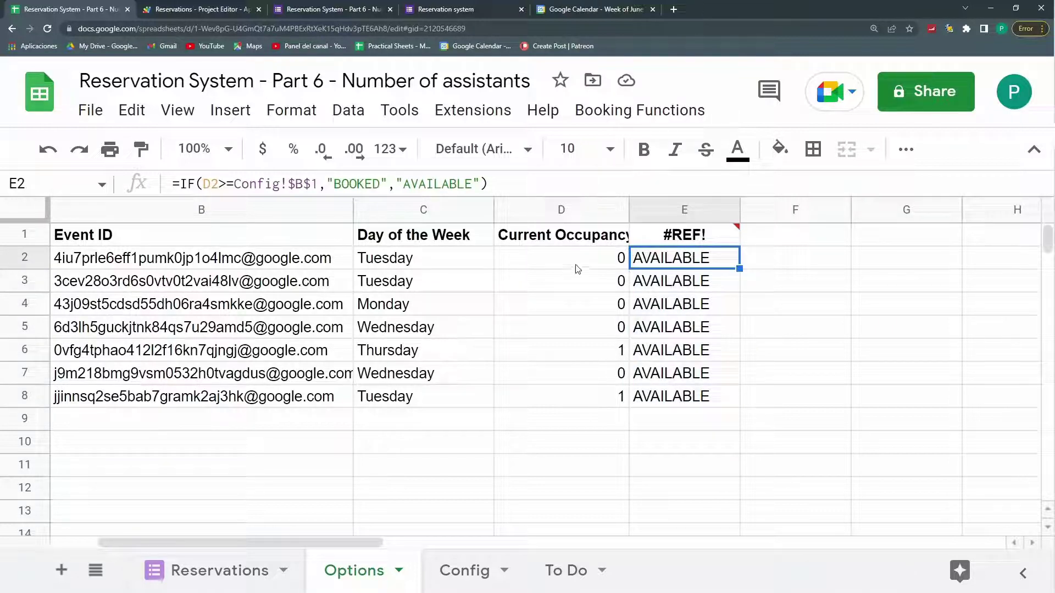
Step: Inspect E1's broken header formula and E2's per-row status formula
left_click(698, 235)
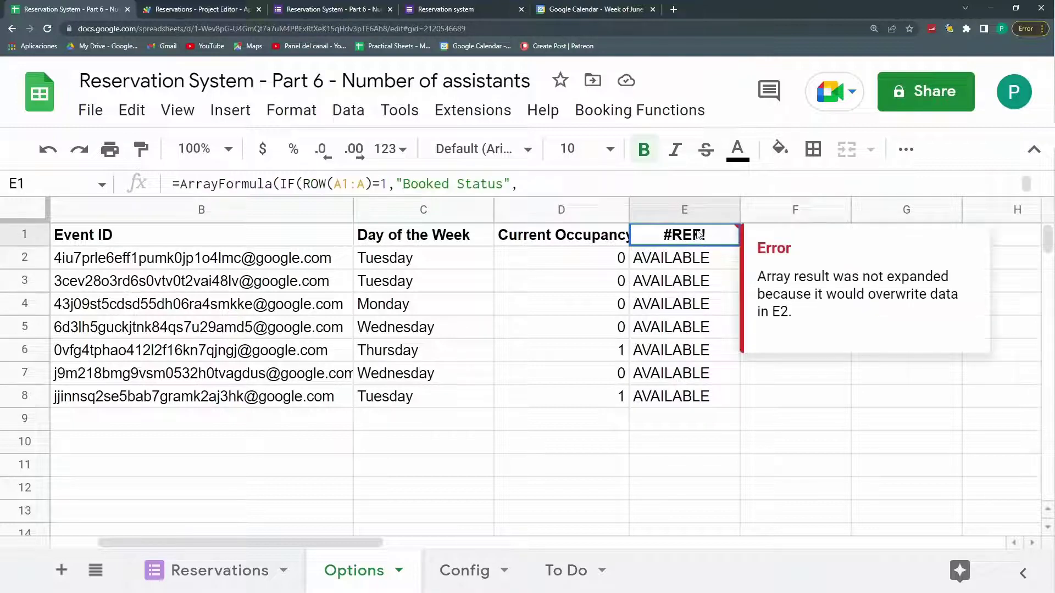
left_click_drag(504, 198, 505, 241)
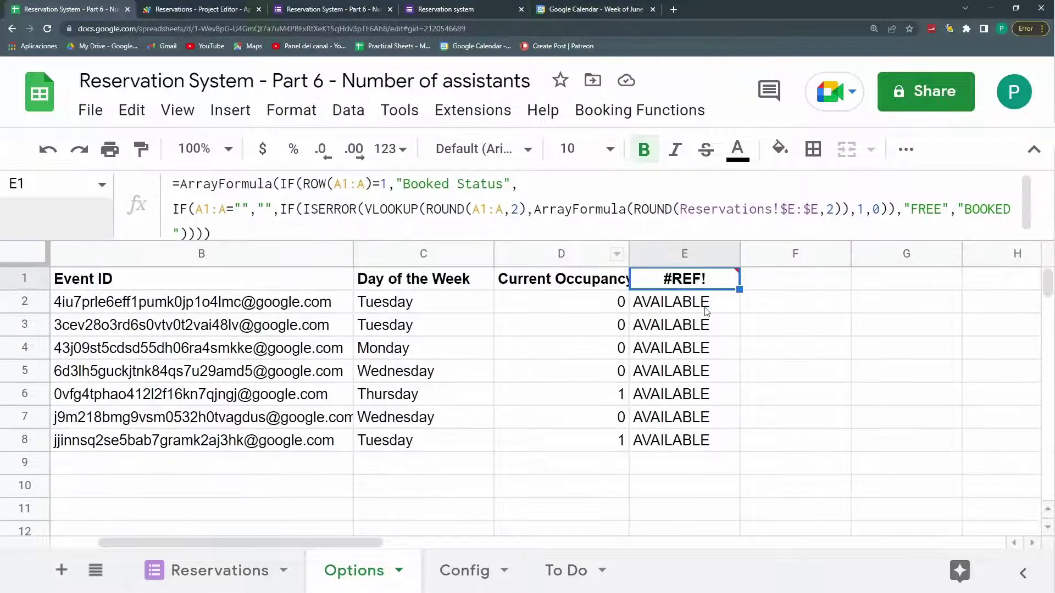
key("Down")
left_click_drag(544, 184, 178, 195)
key("ctrl+c")
key("Escape")
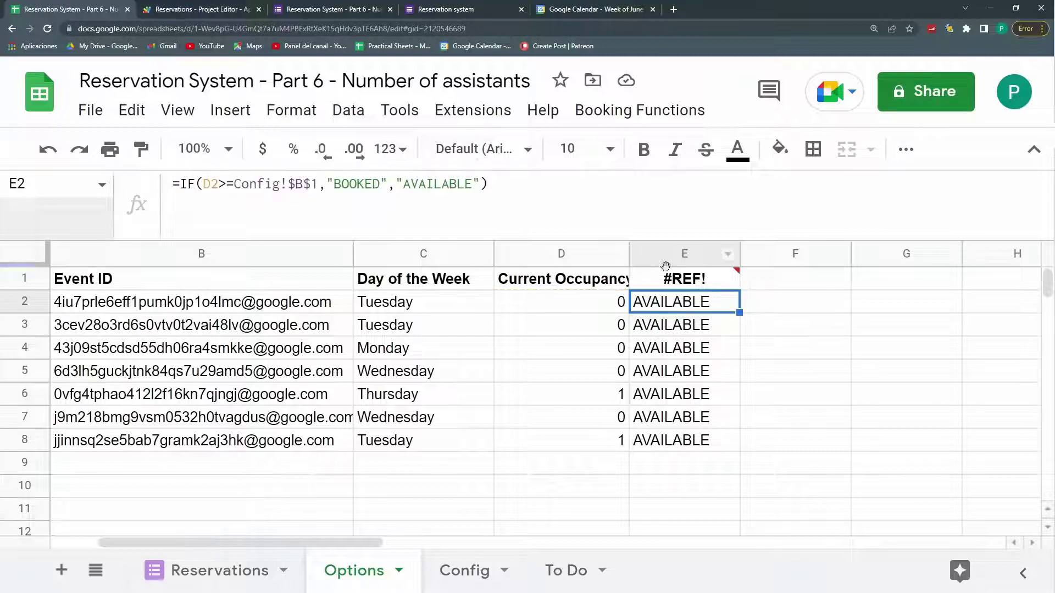
key("Up")
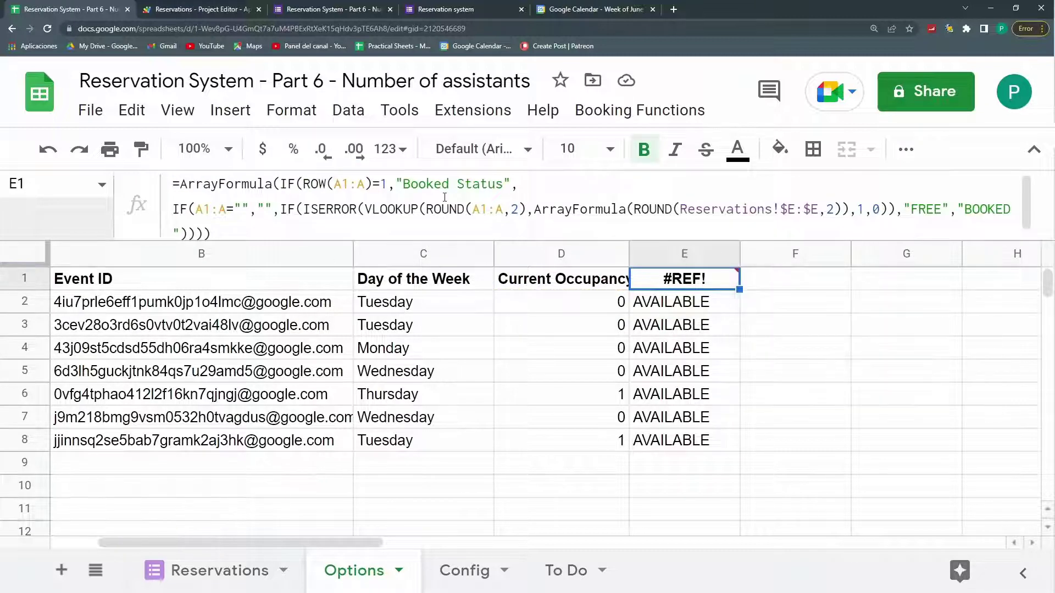
scroll(440, 196, "down", 1)
Step: Rewrite E1's ArrayFormula to compare D1:D against Config!$B$1, then clear E2:E8
left_click(280, 203)
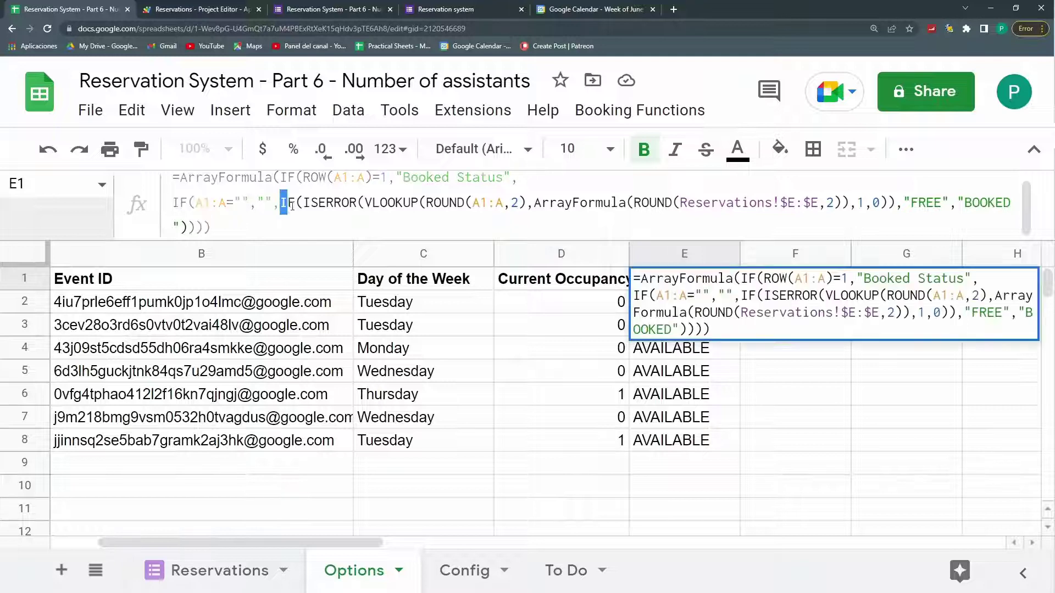
key("ctrl+shift+End")
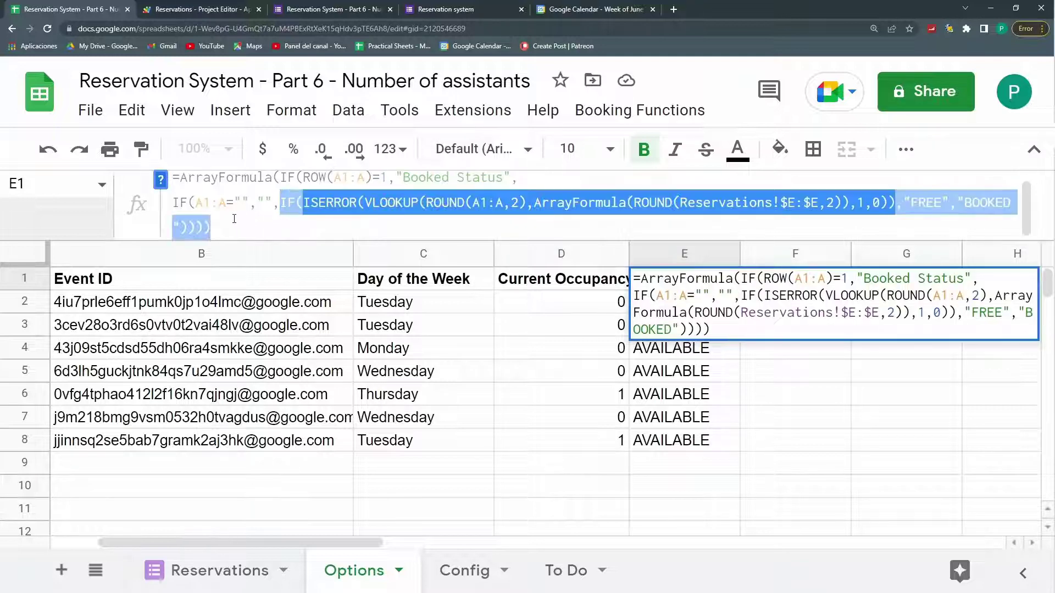
left_click(197, 229, "shift")
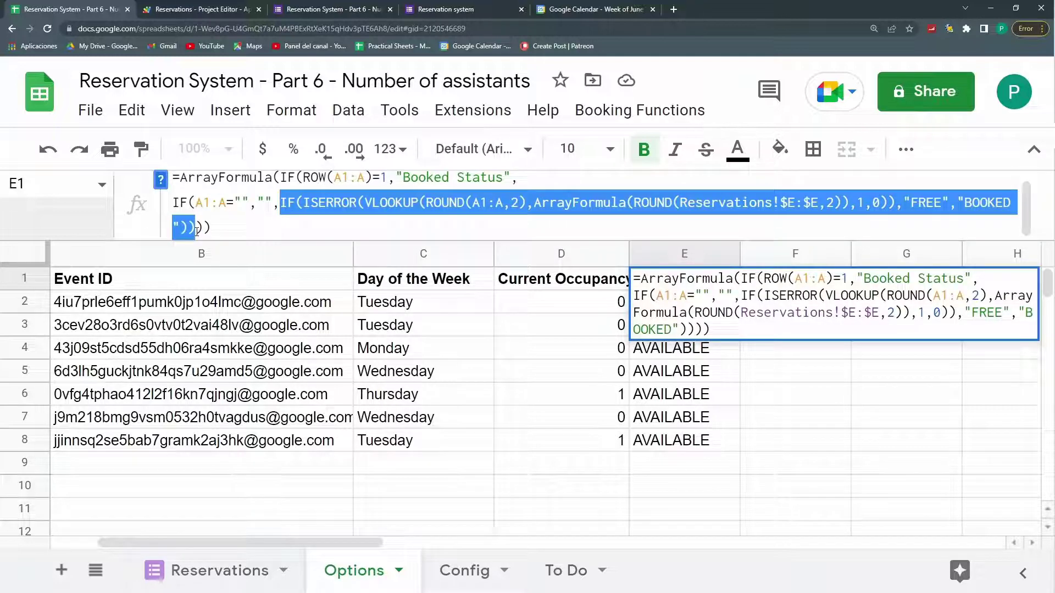
key("BackSpace")
key("ctrl+v")
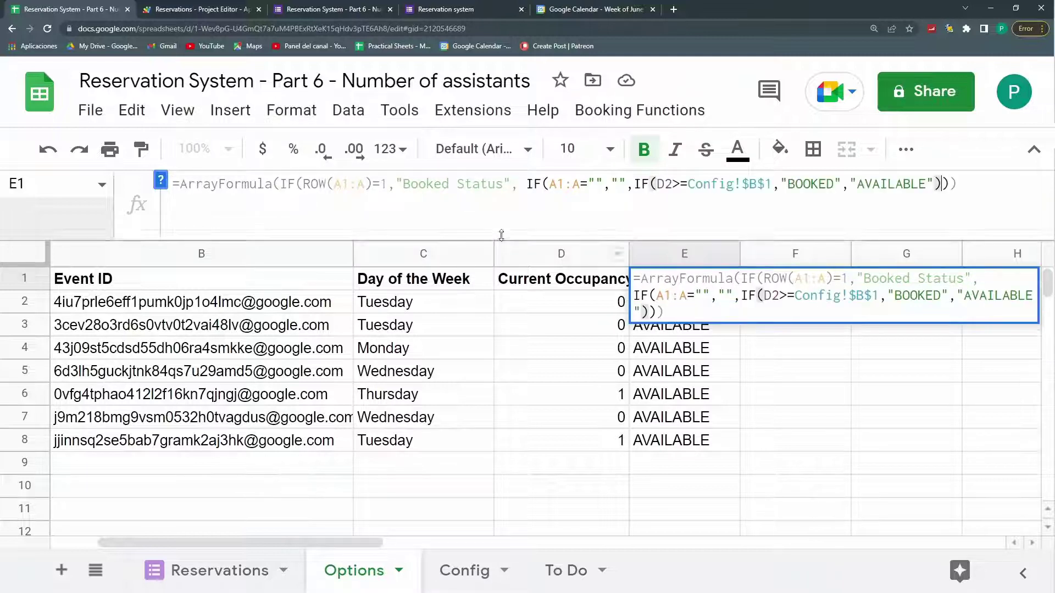
left_click_drag(673, 183, 654, 184)
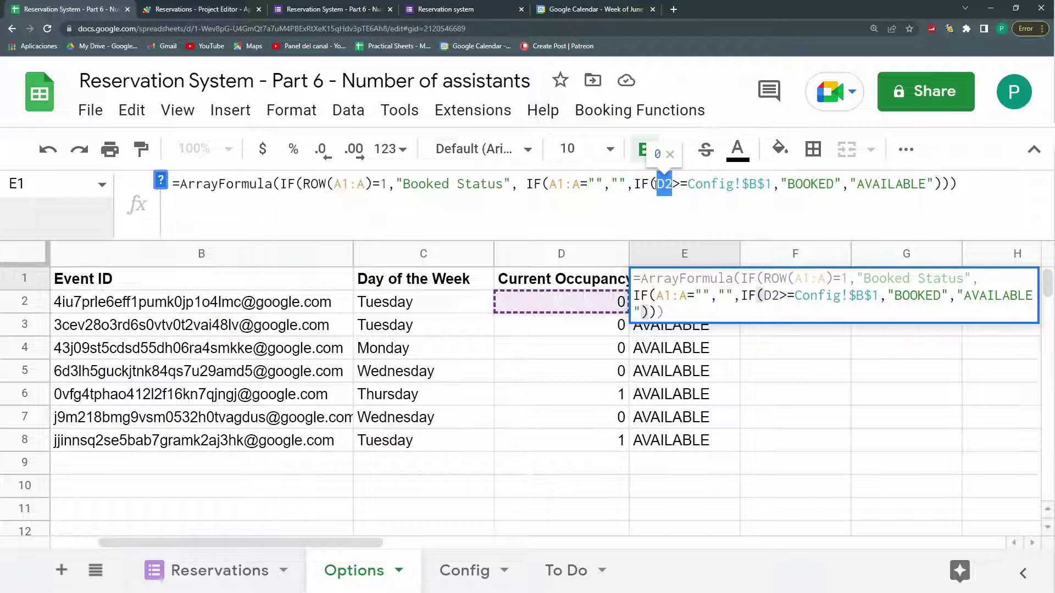
type("d1:")
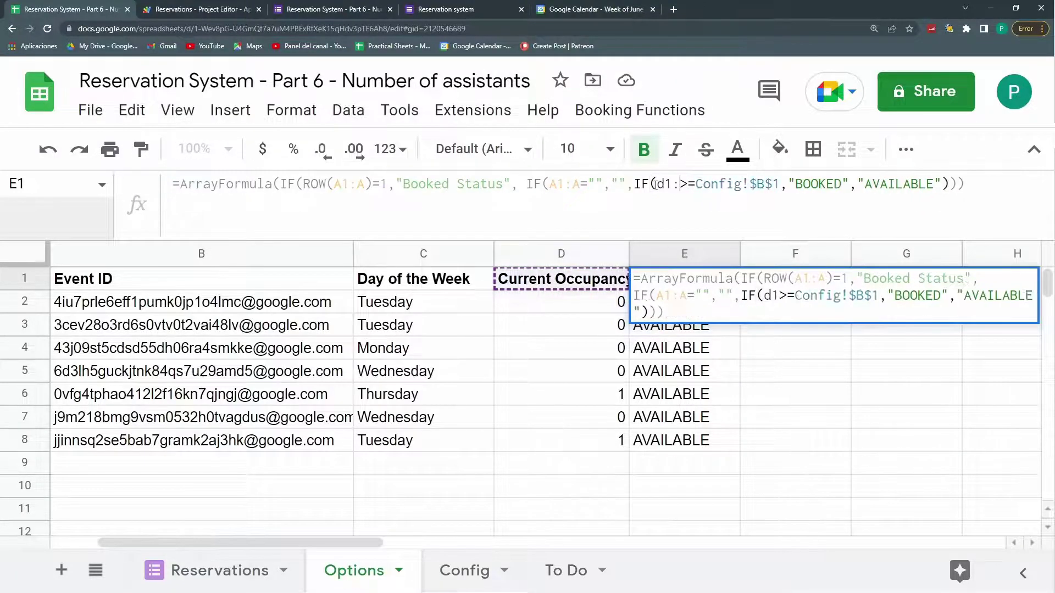
type("d")
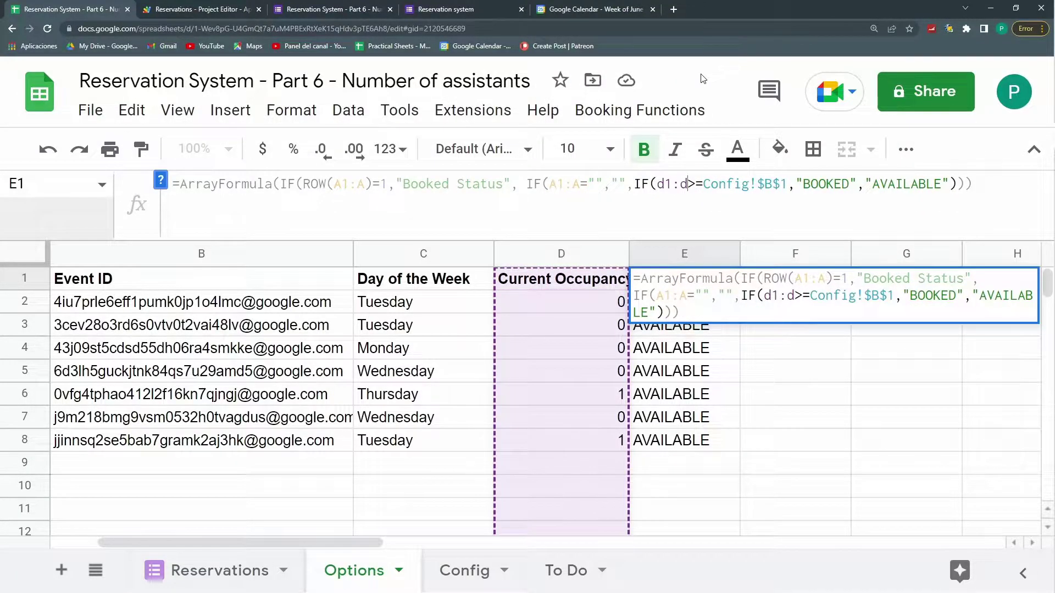
key("Return")
left_click_drag(709, 302, 728, 451)
key("Delete")
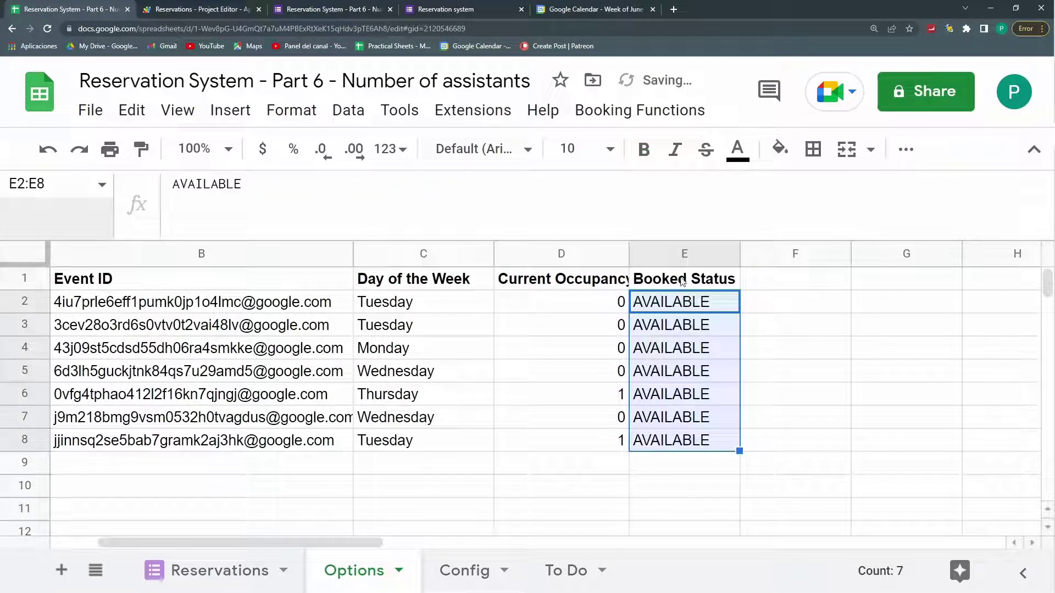
left_click(589, 283)
Step: Copy the COUNTIF up into D1 and extend its criterion to A1:A
left_click(586, 308)
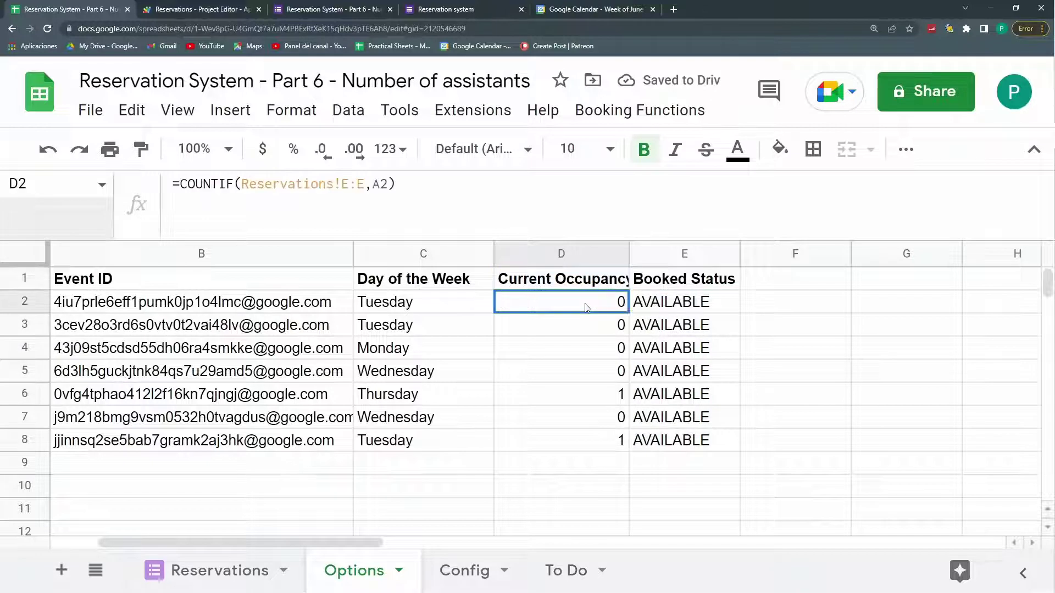
left_click(640, 280)
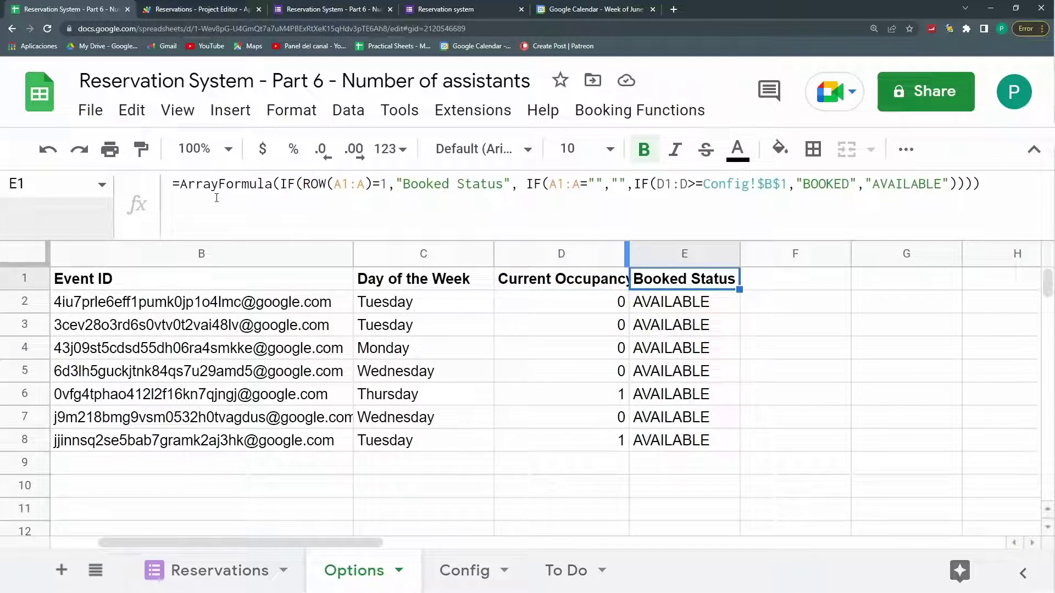
key("Left")
left_click_drag(316, 183, 164, 186)
key("super+c")
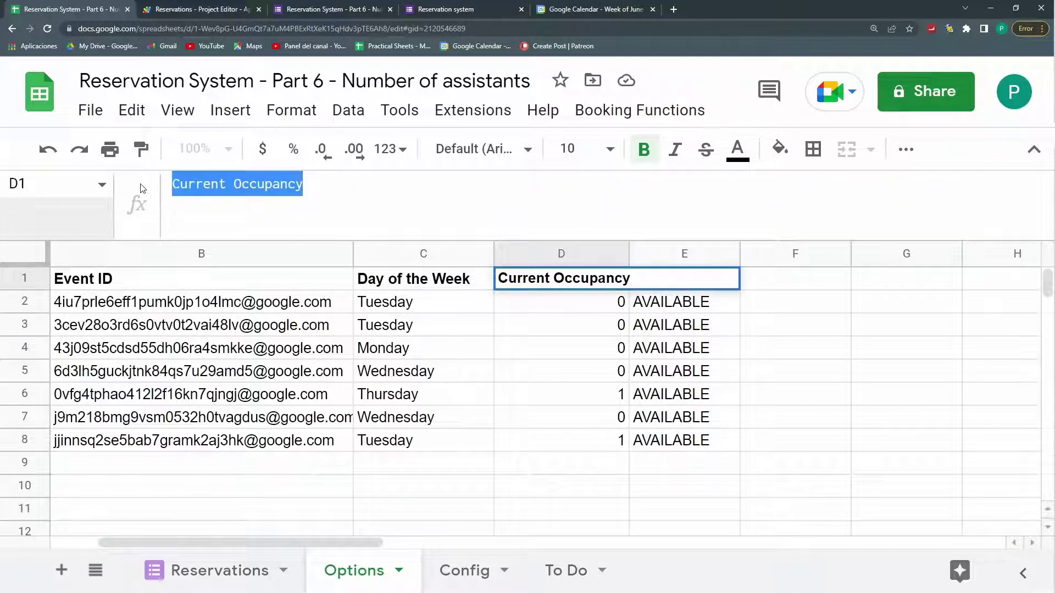
left_click(609, 309)
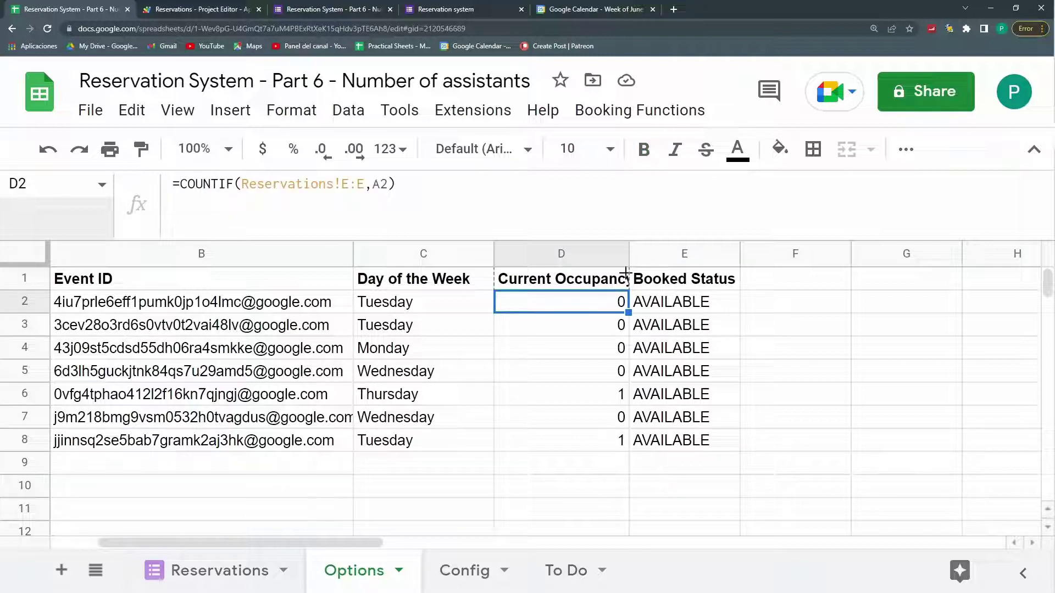
left_click_drag(626, 273, 601, 278)
left_click(538, 276)
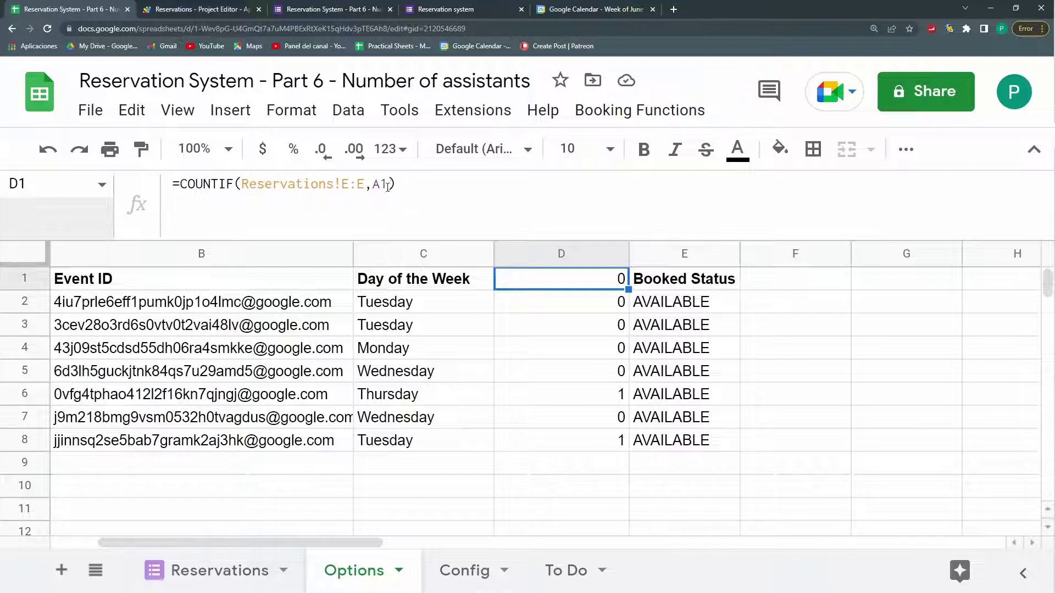
left_click(388, 185)
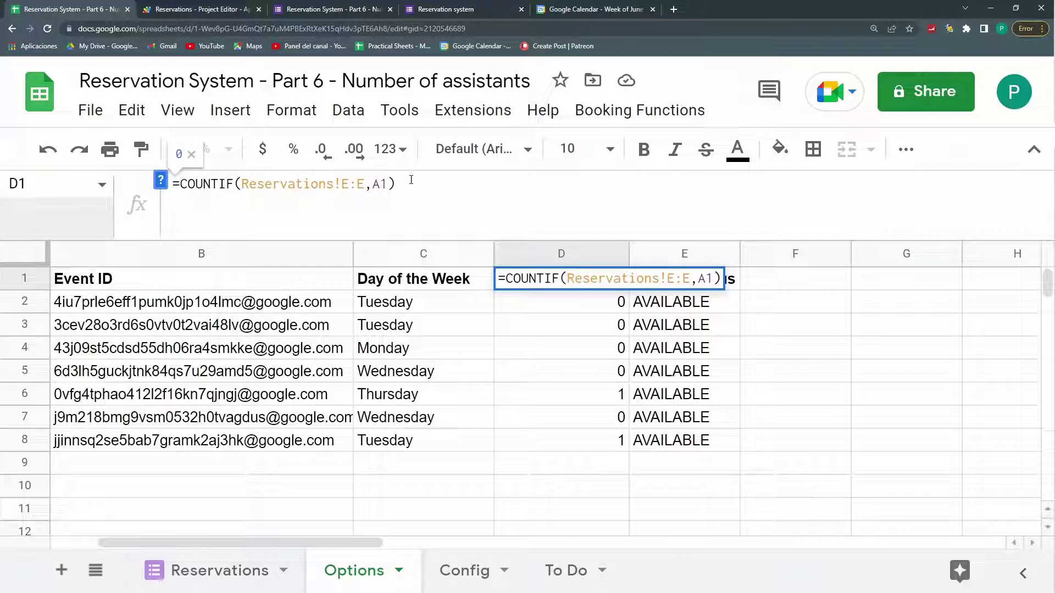
type(":A")
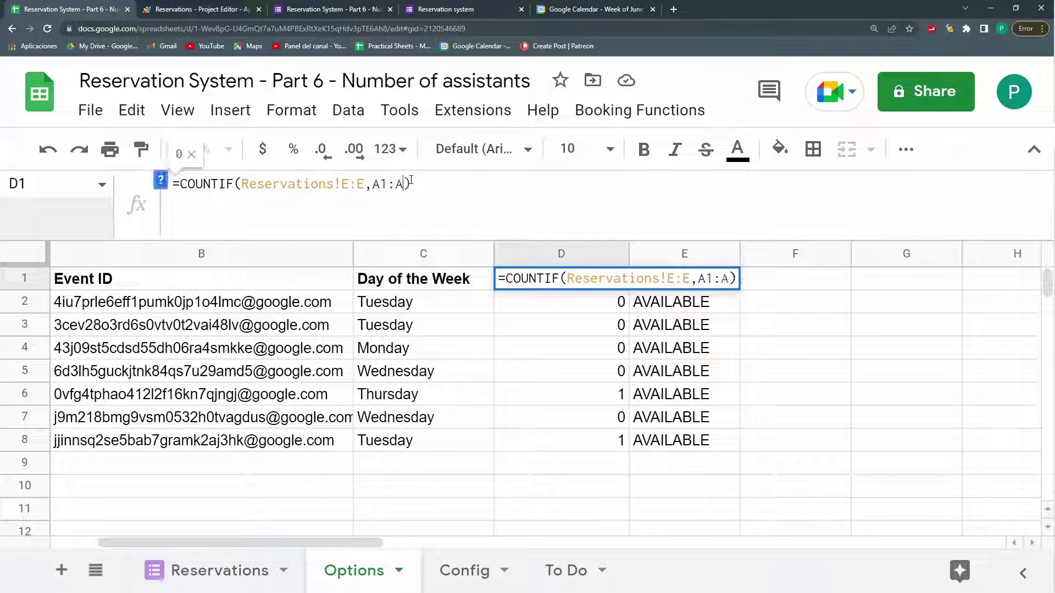
key("Return")
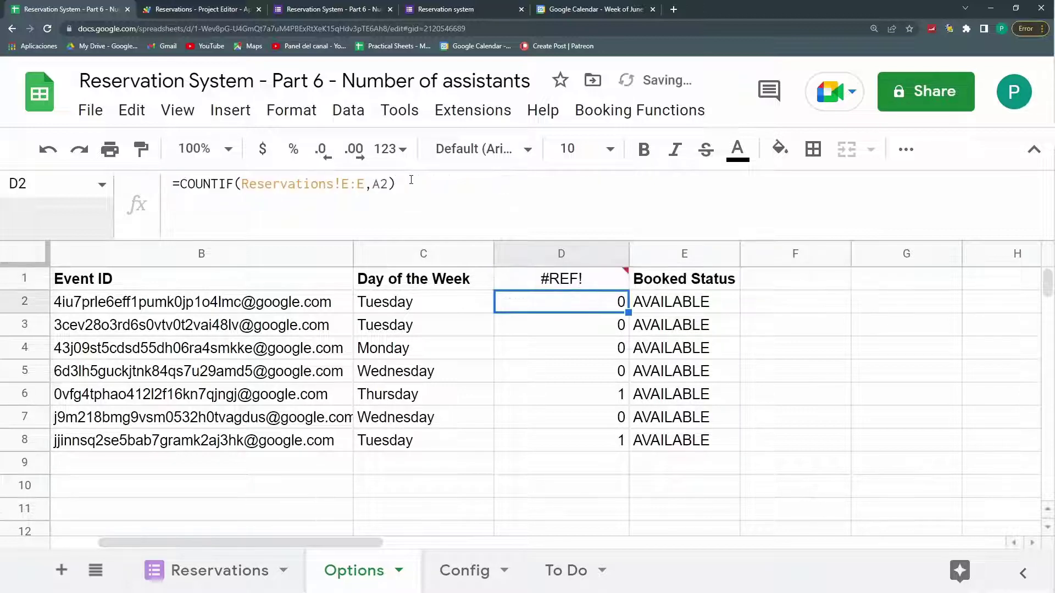
Step: Clear the old per-row counts in D2:D8 so D1's formula fills the column
key("Up")
key("Down")
key("shift+Down")
key("shift+Down")
key("shift+Down")
key("shift+Down")
key("shift+Down")
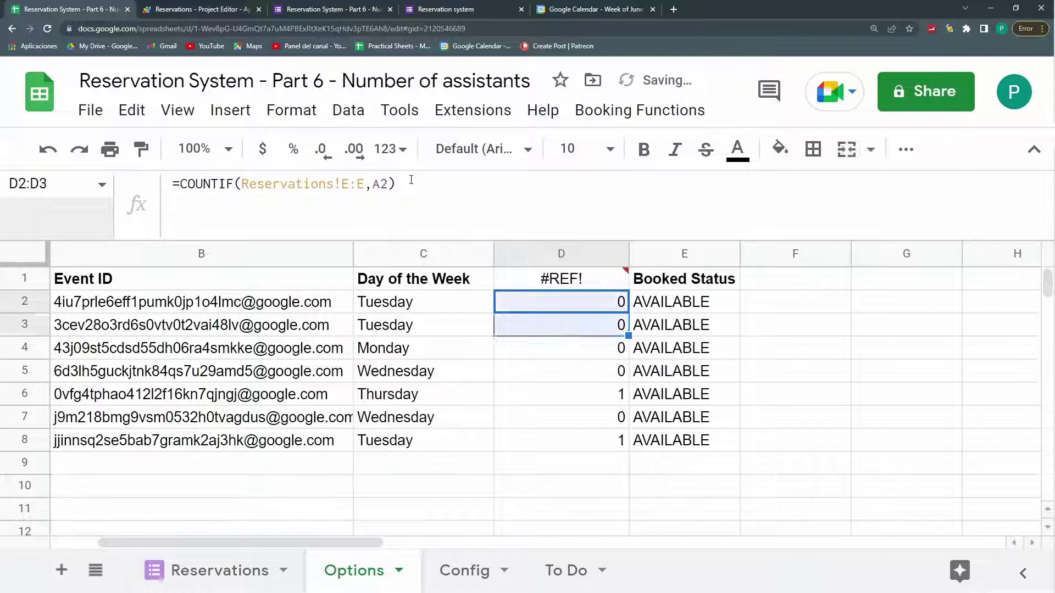
key("shift+Down")
key("shift+Down")
key("shift+Down")
key("shift+Up")
key("shift+Up")
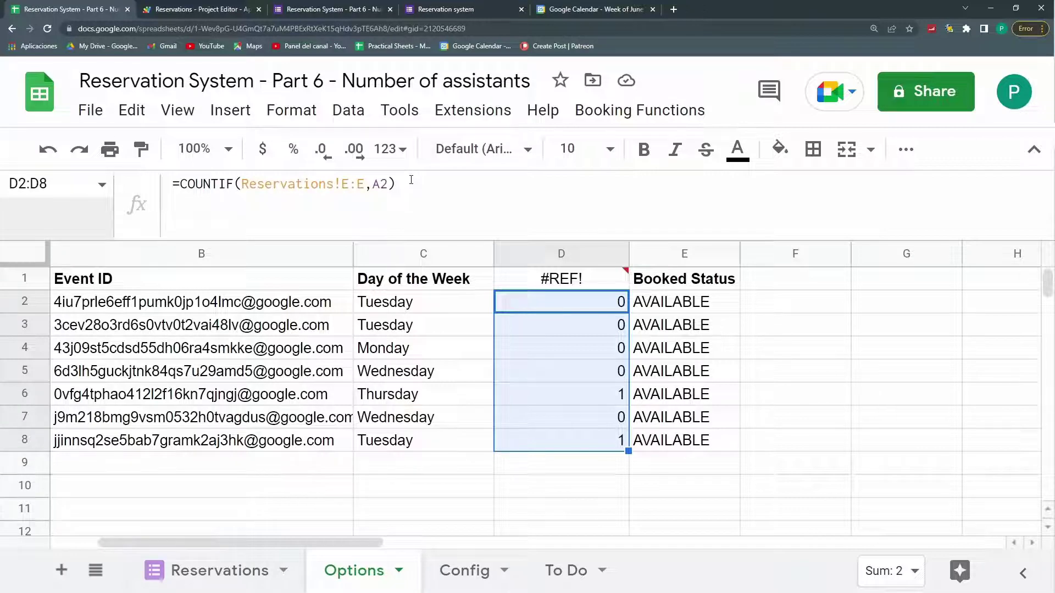
key("Delete")
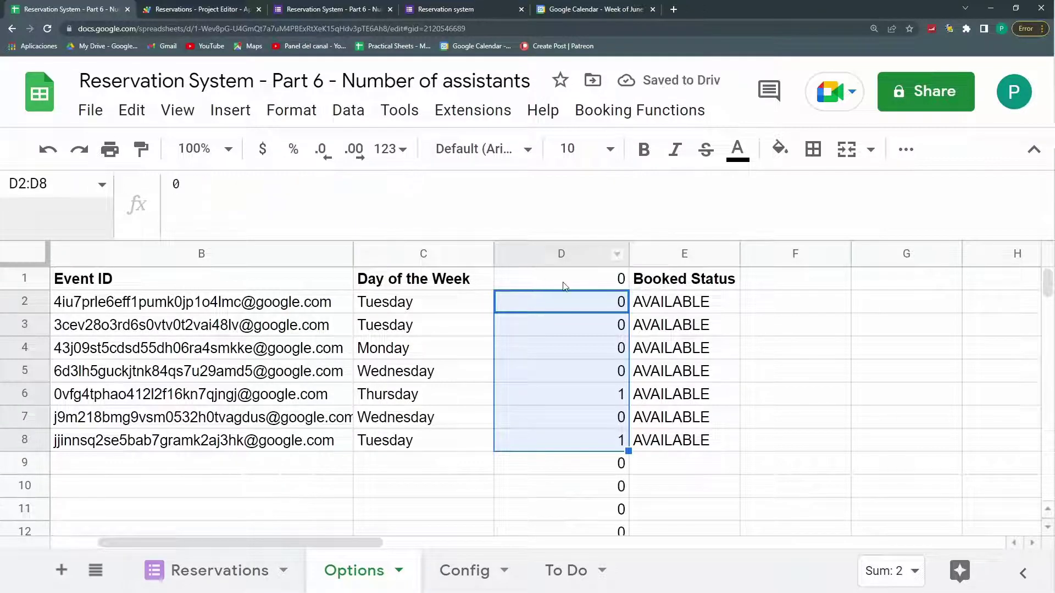
left_click(562, 281)
Step: Wrap D1's count in IF(A1:A="";"";…) so rows without dates stay blank instead of 0
left_click_drag(607, 464, 609, 510)
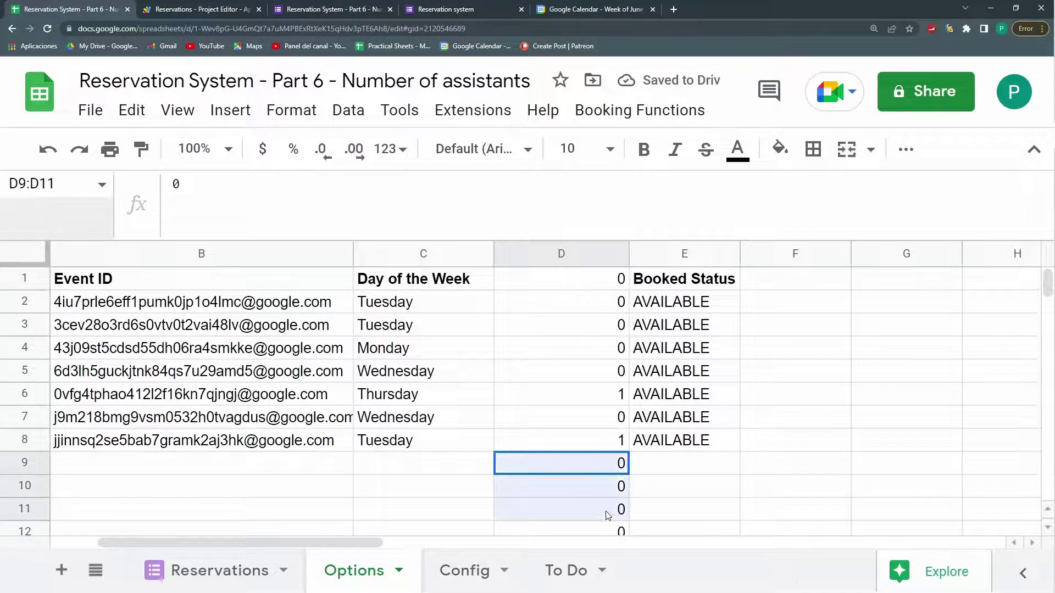
left_click(595, 281)
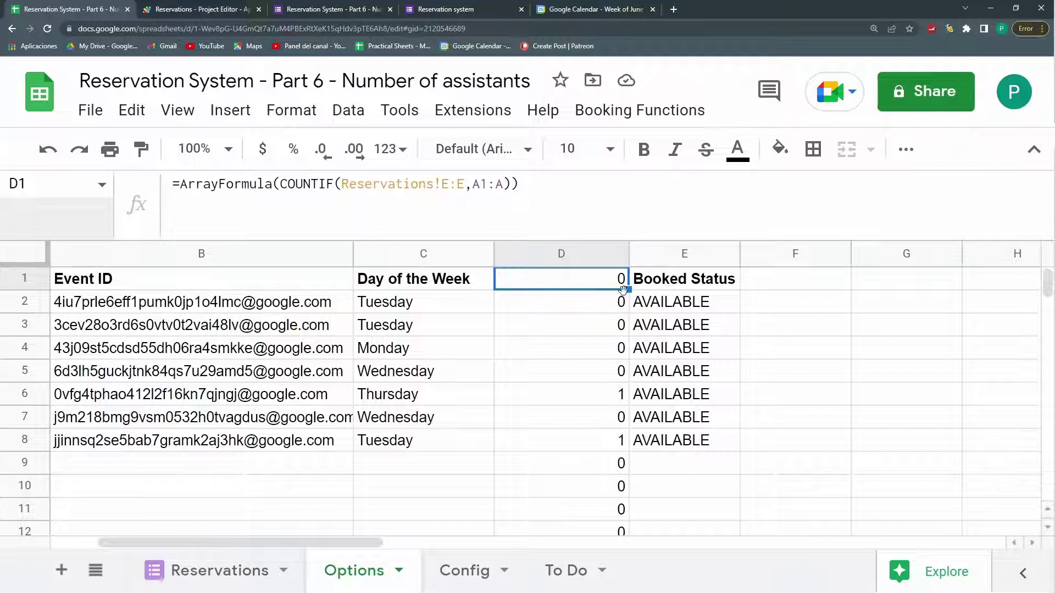
left_click(295, 200)
type("if(A1:A=\"\"")
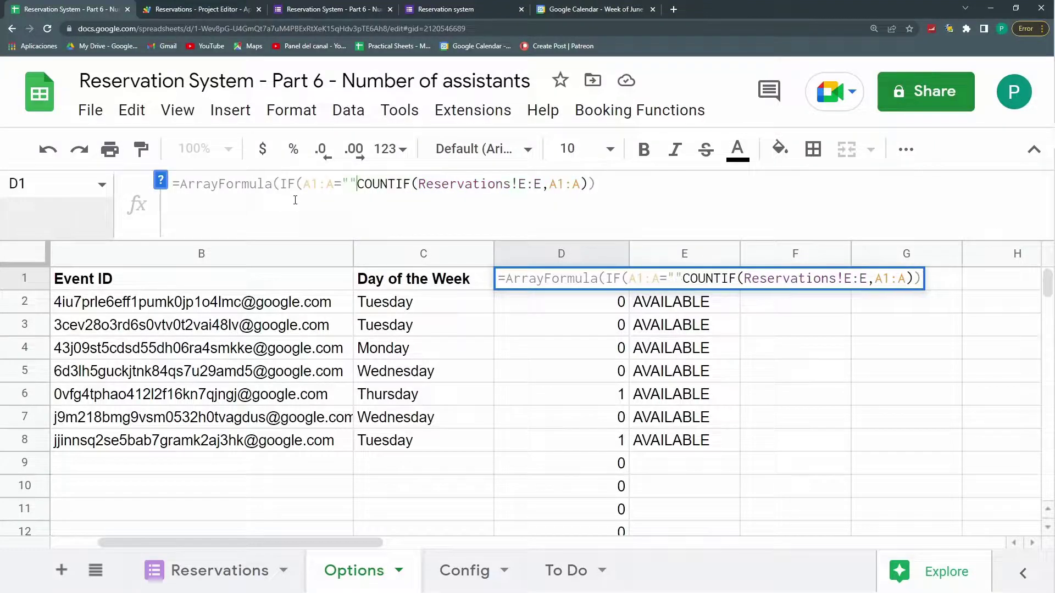
type(";\"\"")
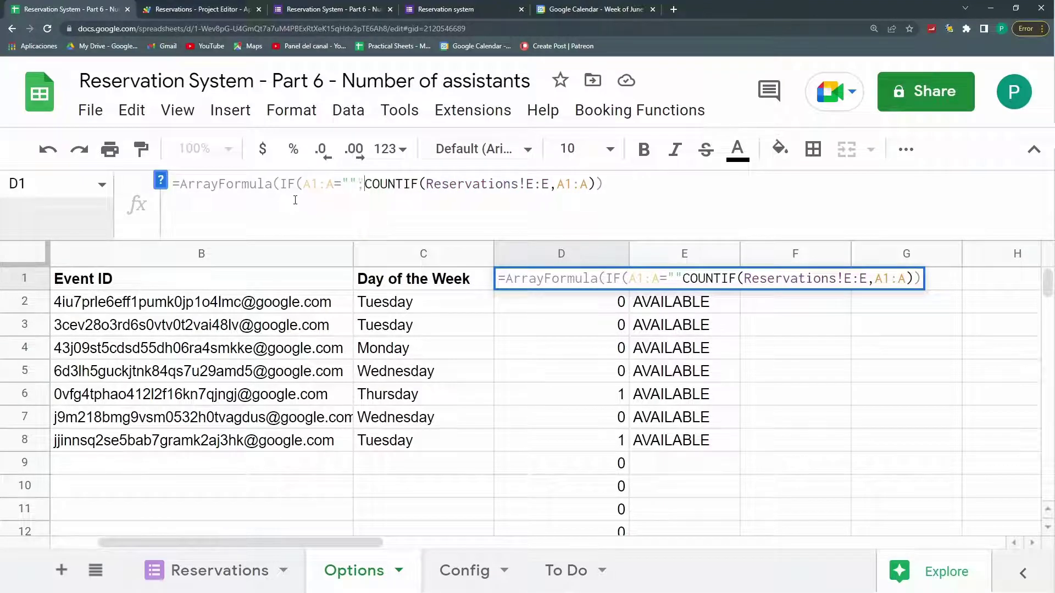
type(";")
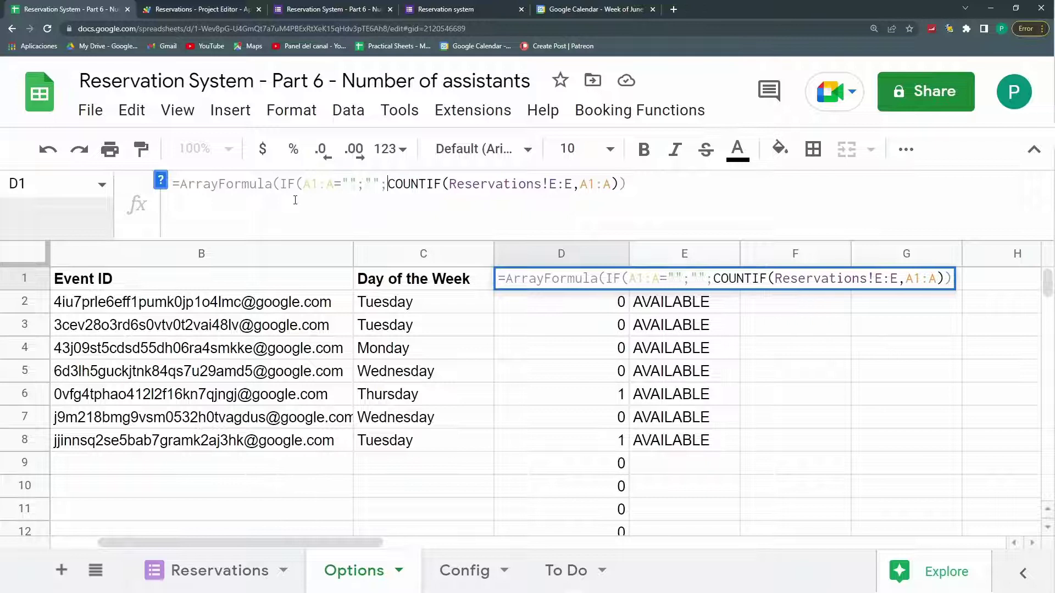
key("Return")
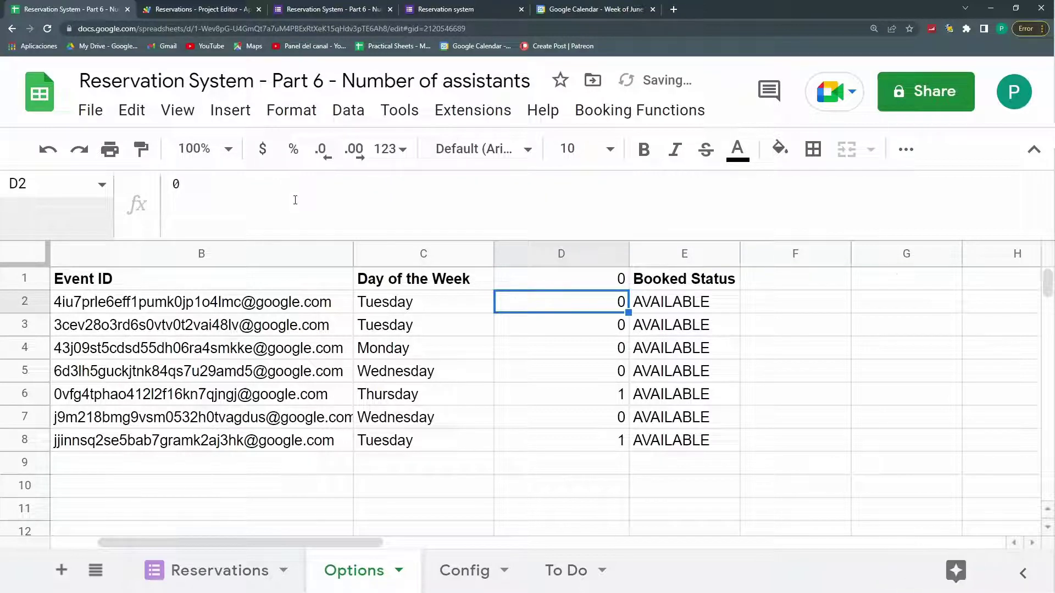
left_click_drag(554, 472, 551, 523)
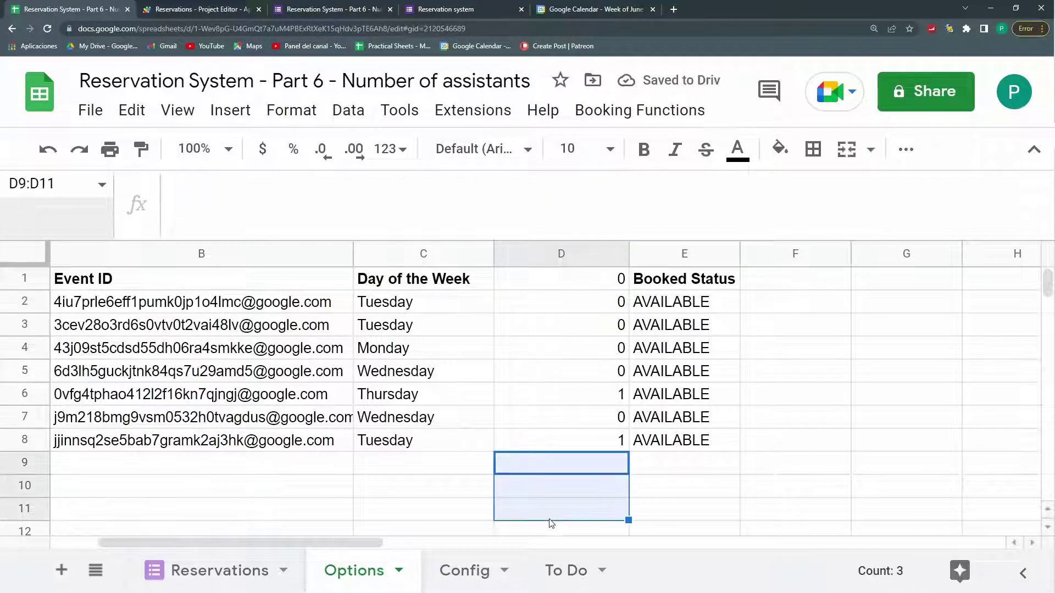
left_click(536, 286)
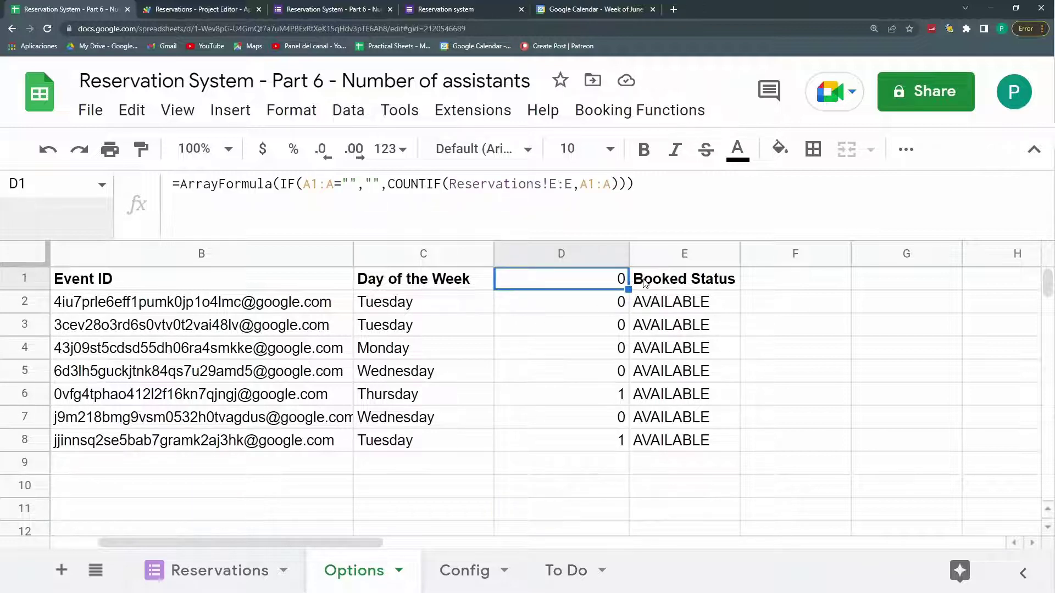
Step: Add IF(ROW(A1:A)=1;"Current Occupancy";…) to D1's ArrayFormula so row 1 shows the header
left_click(165, 184)
left_click(280, 183)
type("IF(ROW(A1:A")
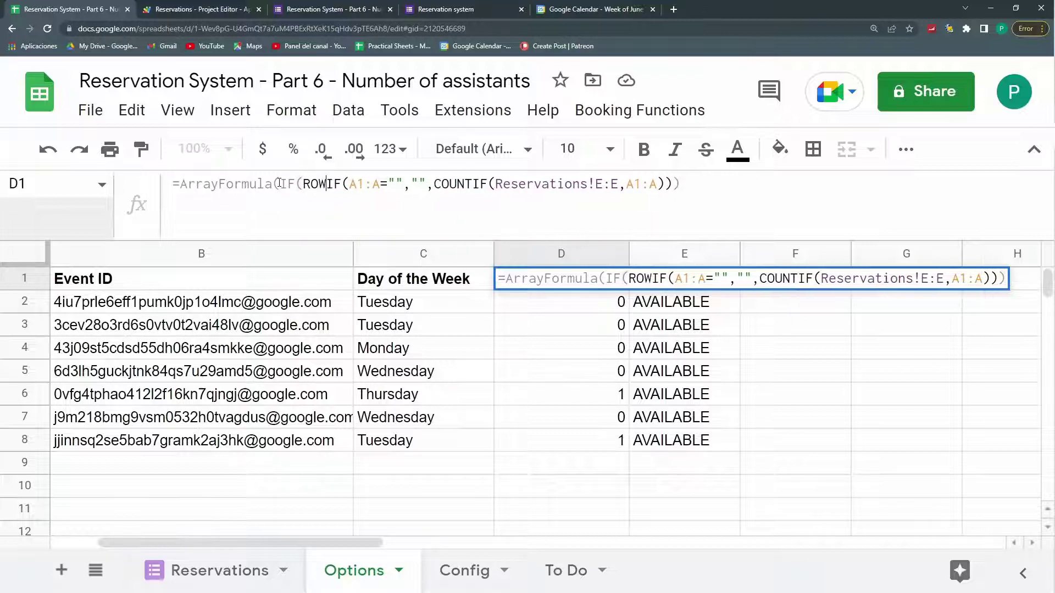
type(")=1")
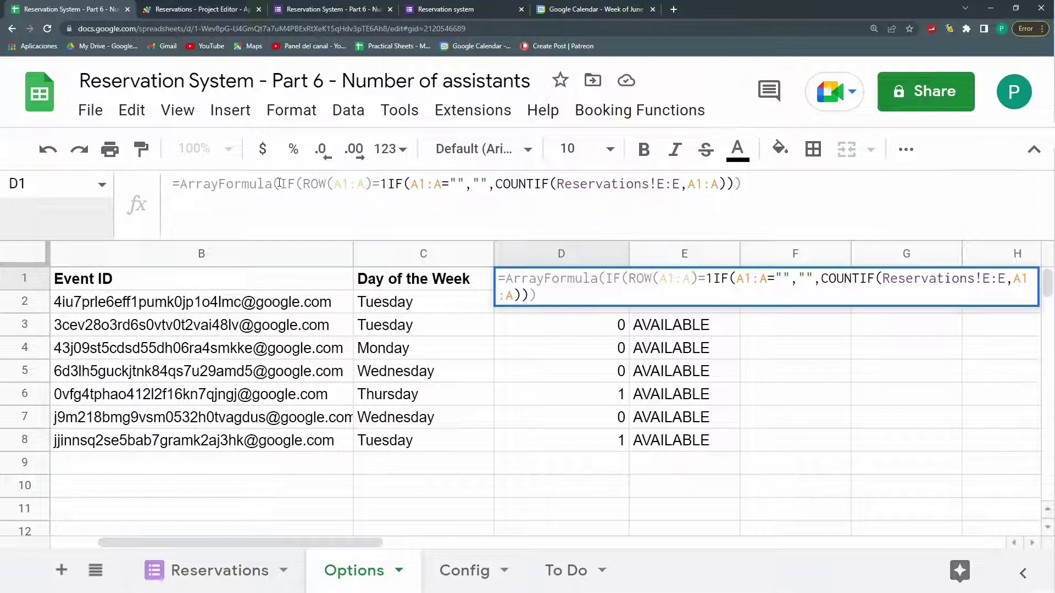
type(";\"\"")
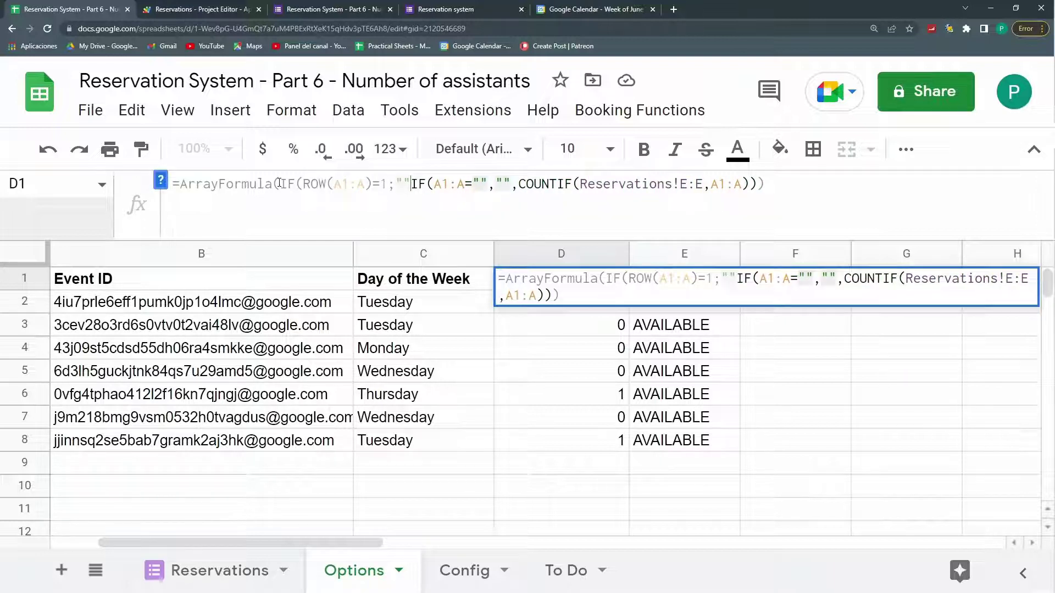
type(";")
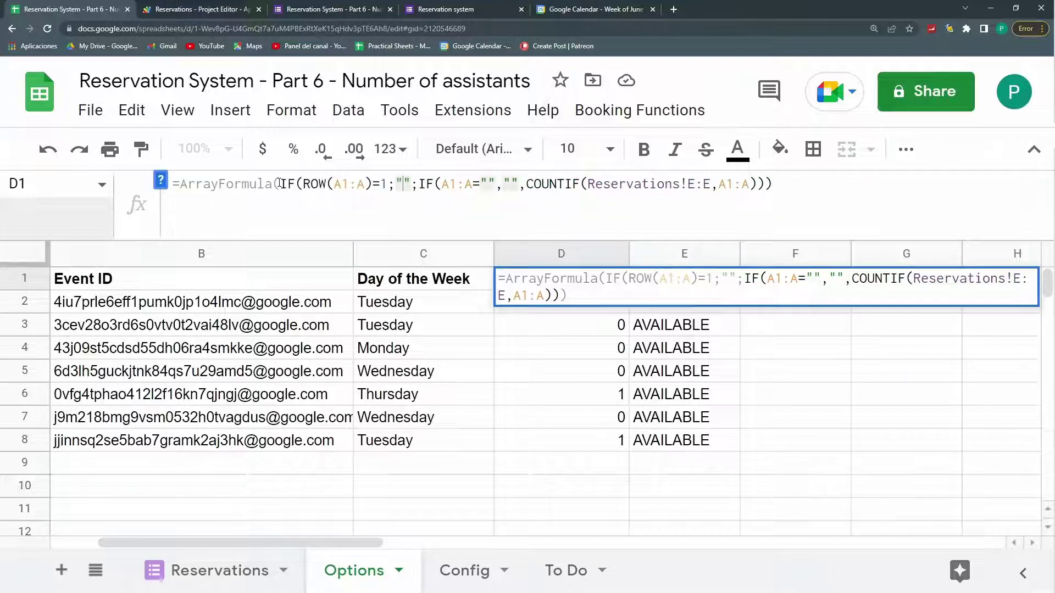
key("super+v")
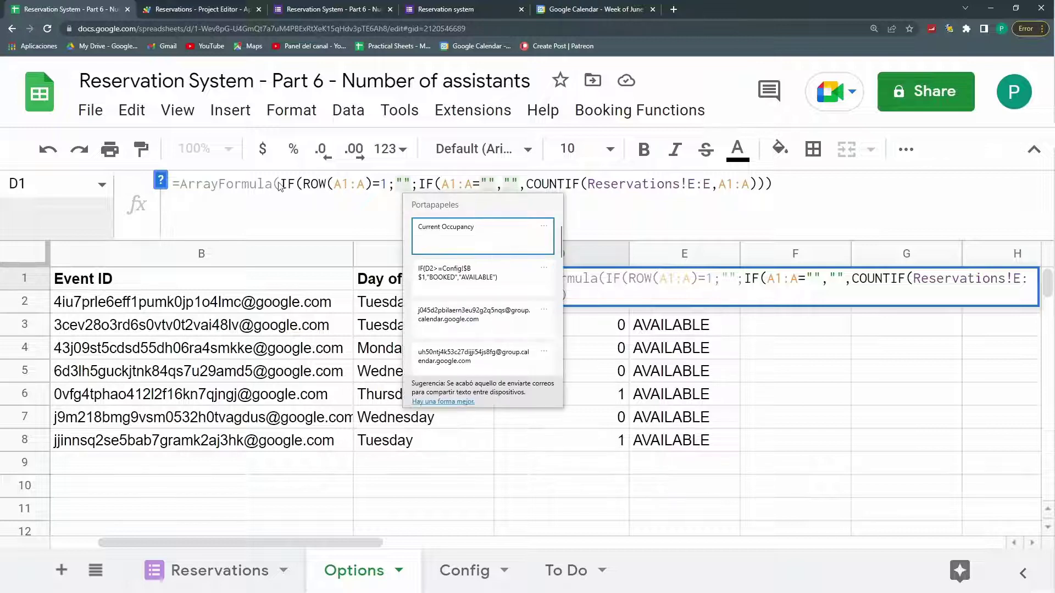
left_click(491, 231)
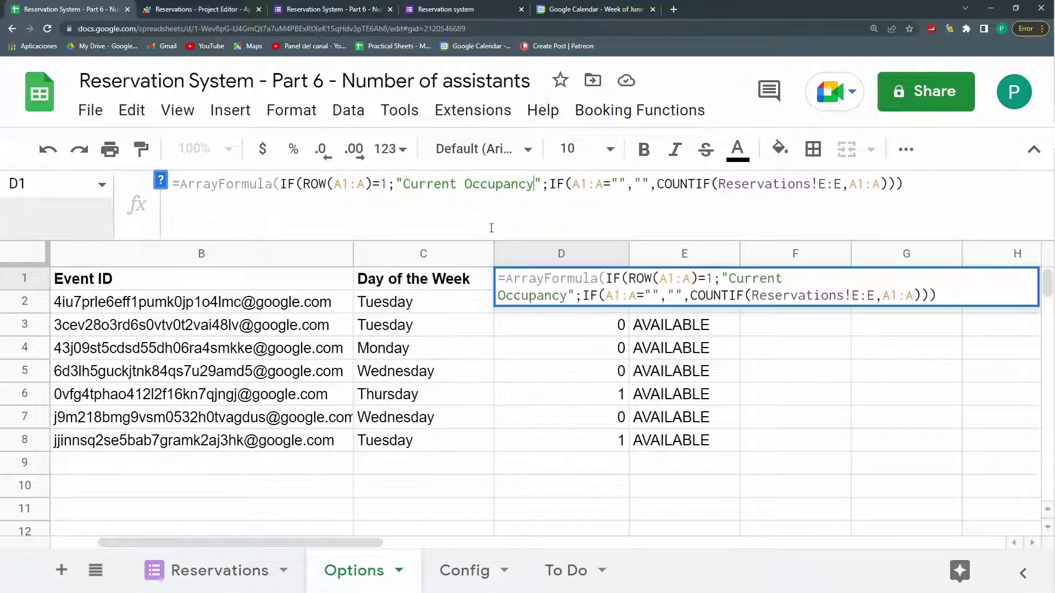
key("Return")
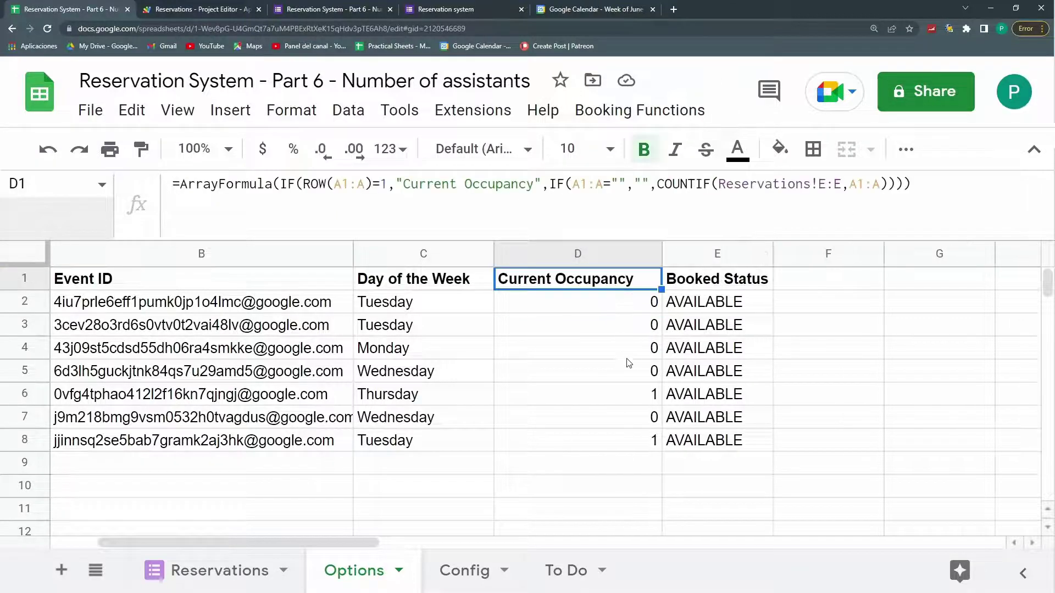
left_click(632, 394)
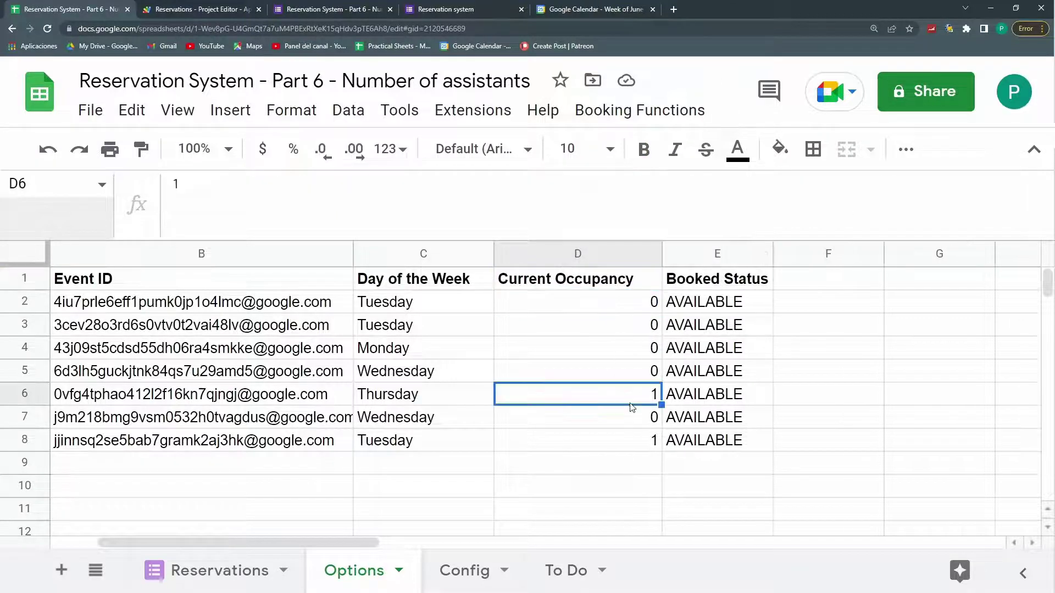
Step: Change the fillOutDates filter value from "FREE" to "AVAILABLE"
left_click(203, 7)
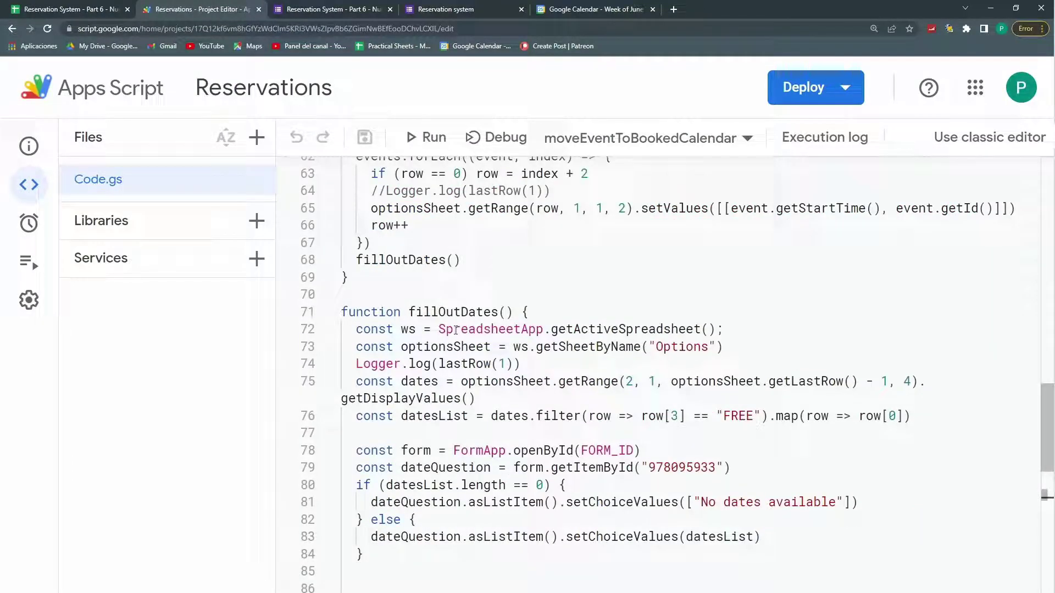
left_click_drag(724, 415, 753, 416)
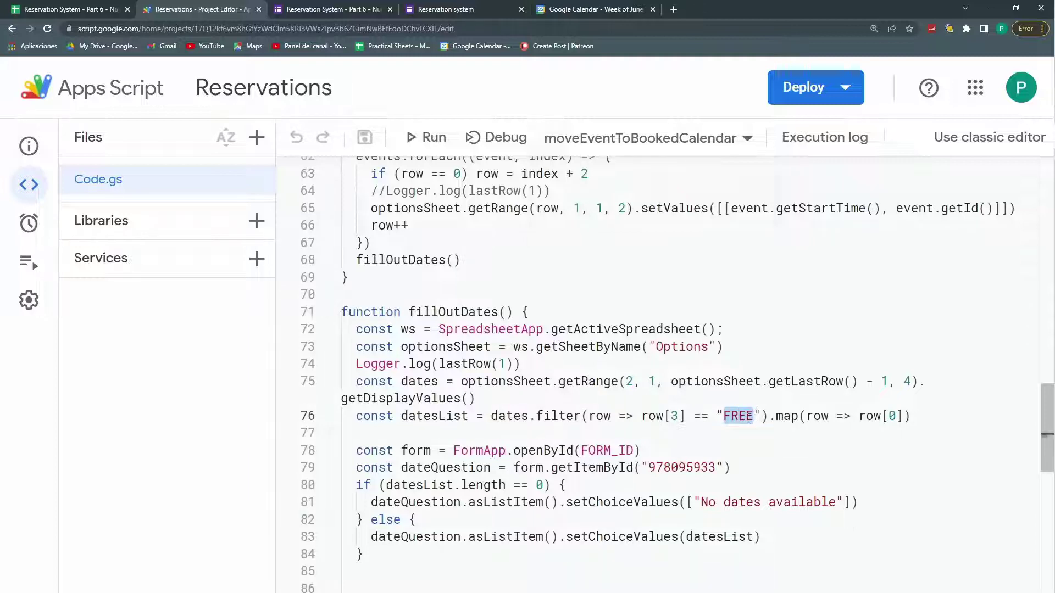
type("AVA")
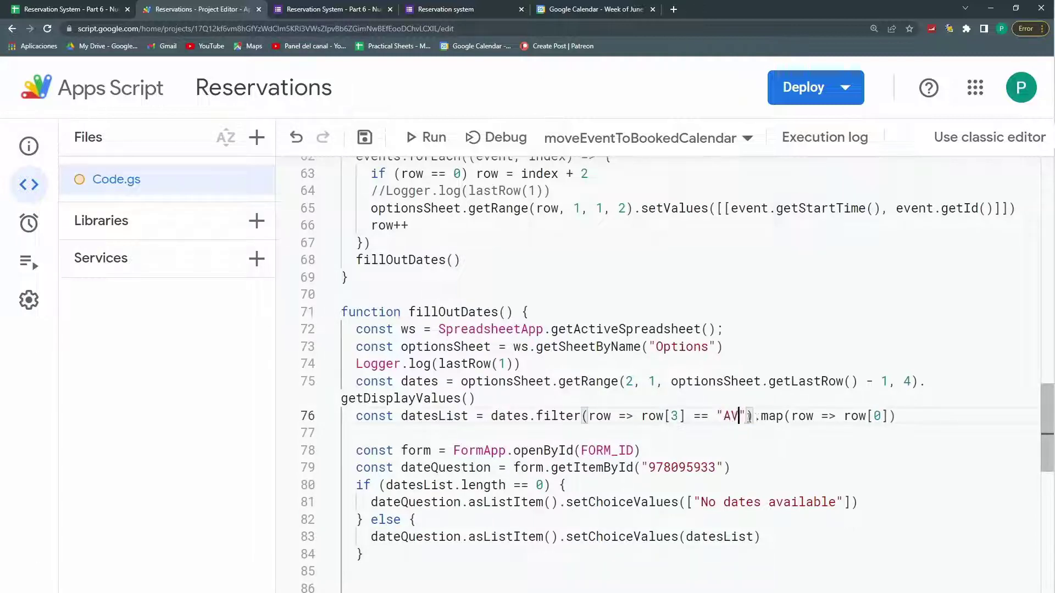
type("ILABLE")
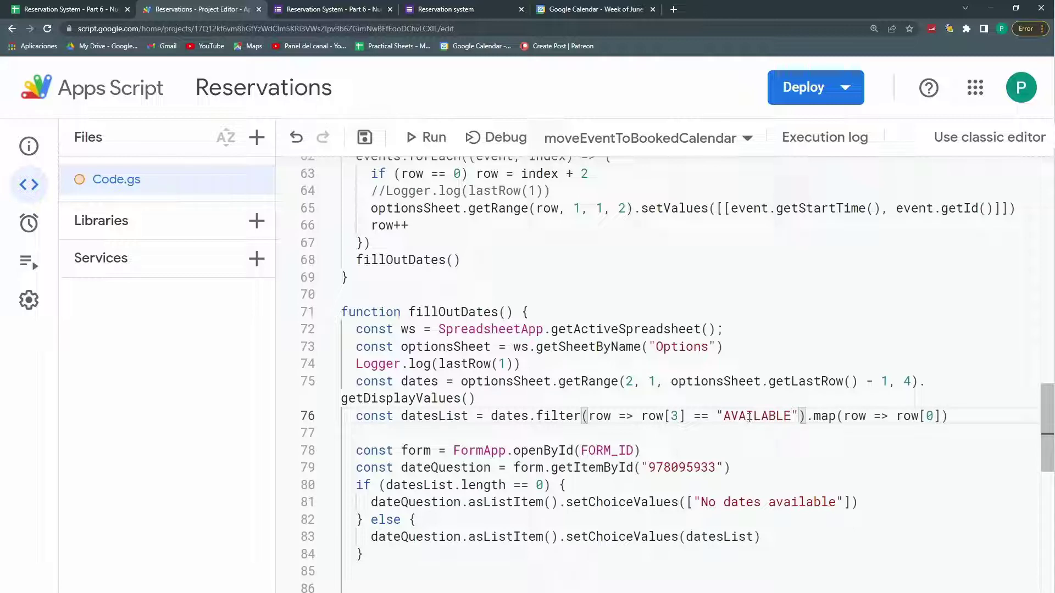
Step: Review the Current Occupancy and Booked Status columns and formulas in the Options sheet
left_click(66, 9)
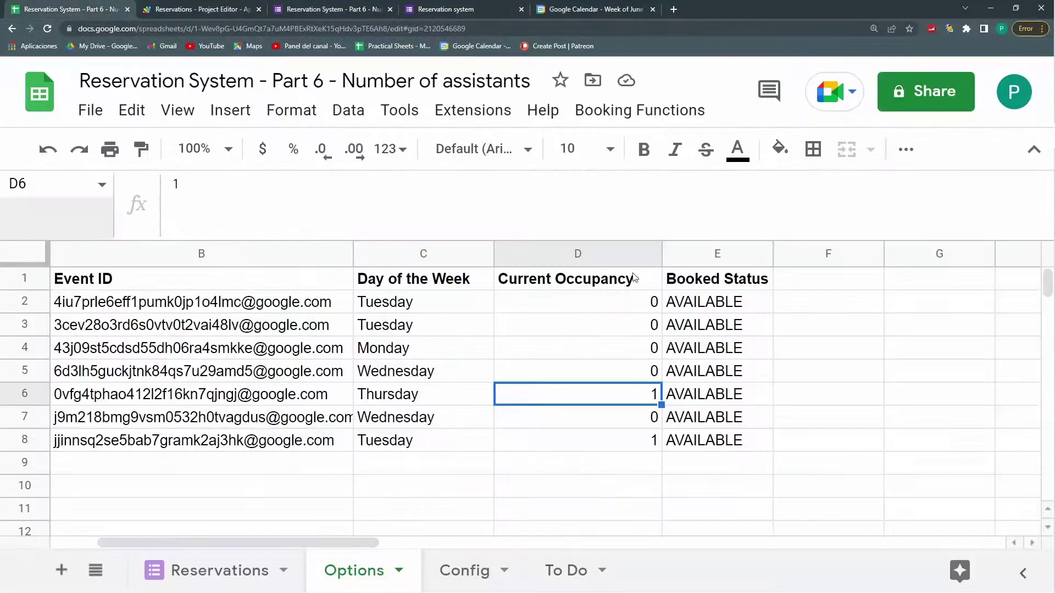
left_click(195, 9)
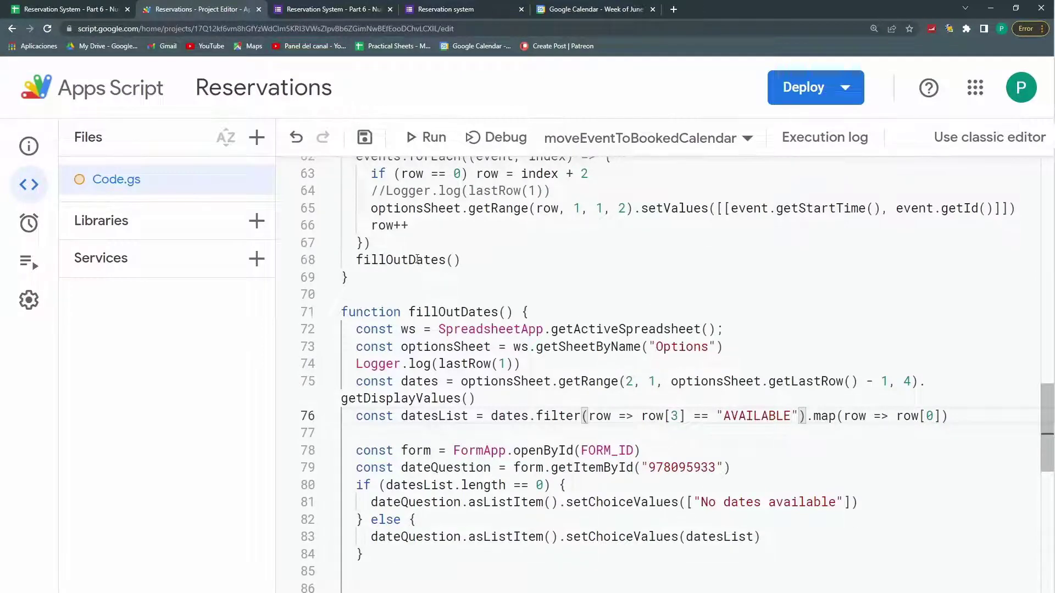
left_click(66, 9)
left_click(643, 306)
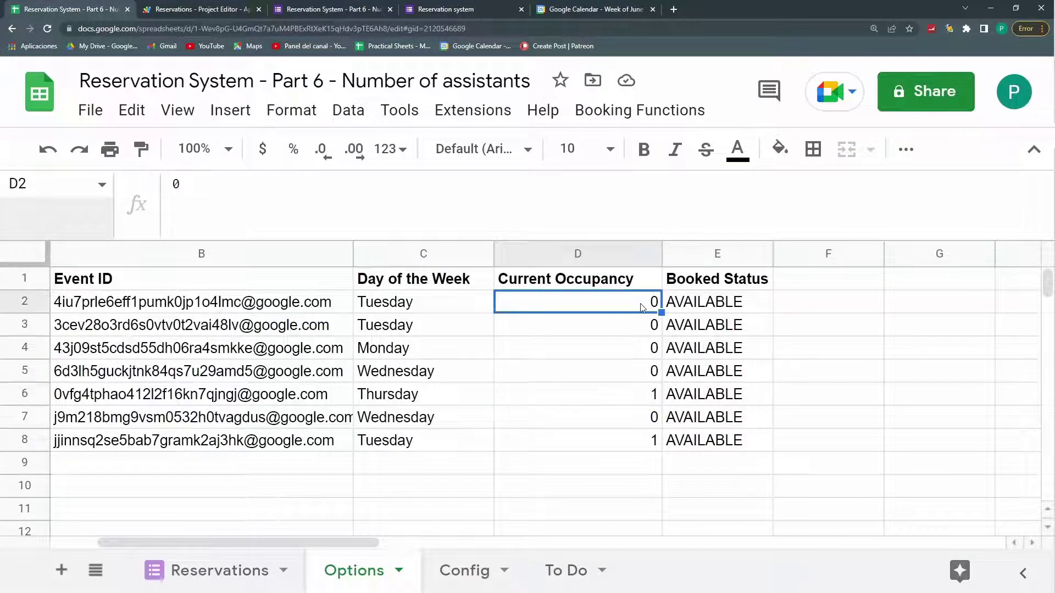
left_click(693, 314)
left_click(602, 256)
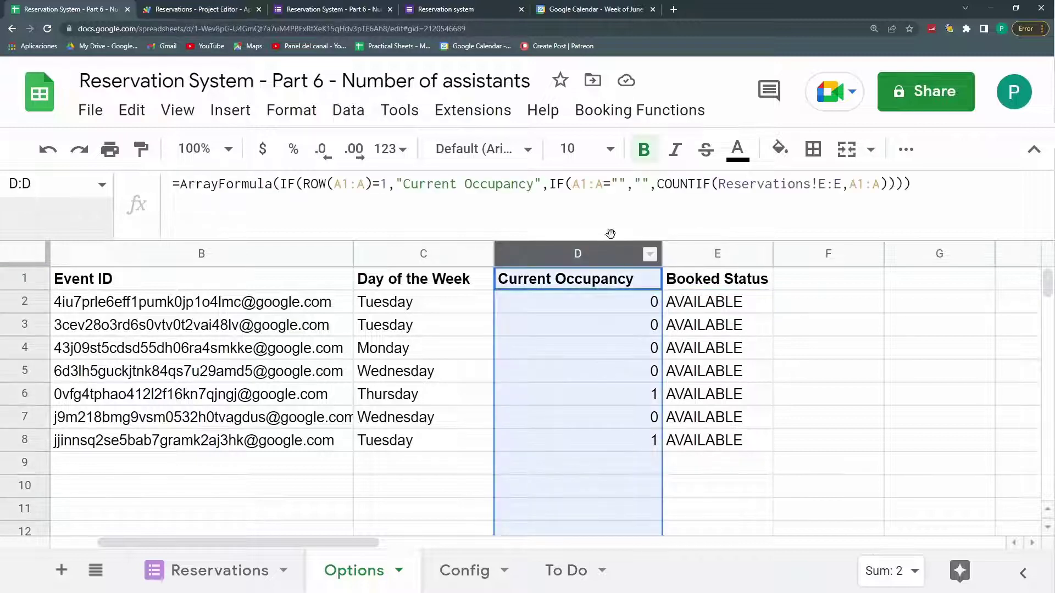
left_click(703, 258)
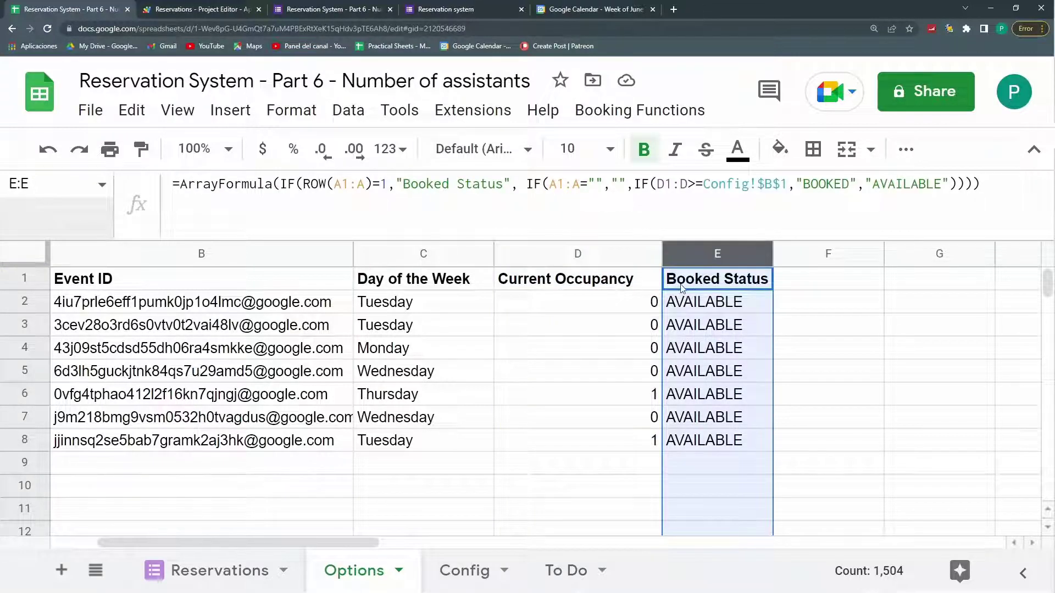
Step: Change the filter's column index from 3 to 4 and save the script
left_click(251, 8)
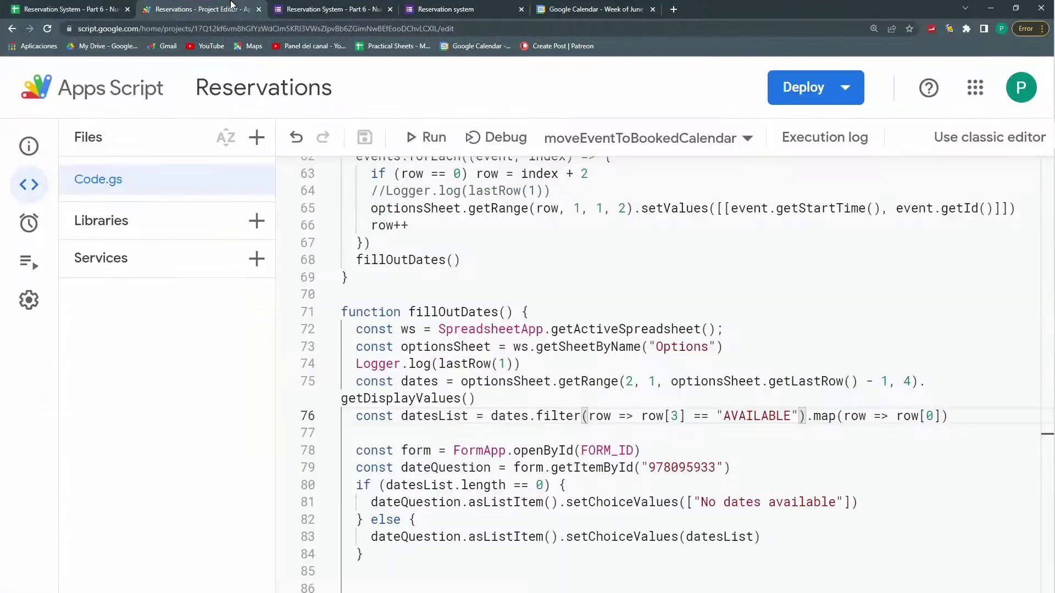
double_click(675, 416)
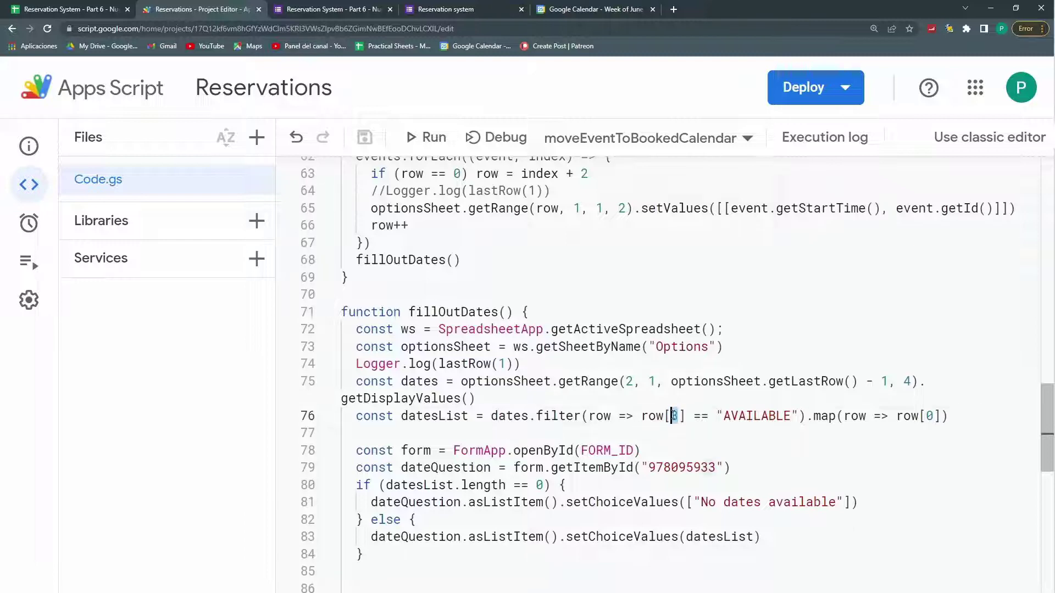
type("4")
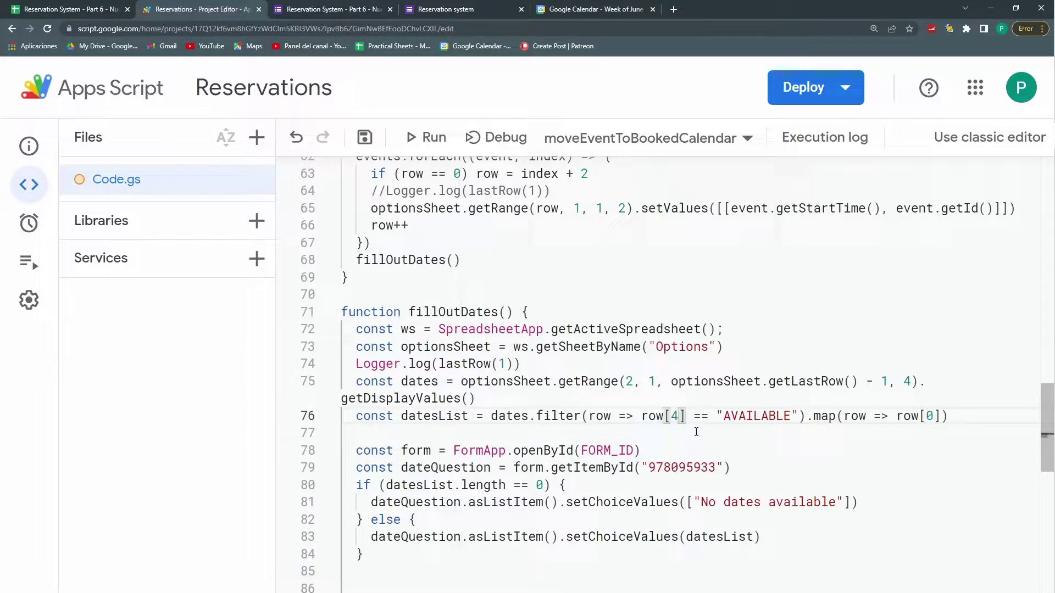
key("ctrl+s")
left_click(615, 426)
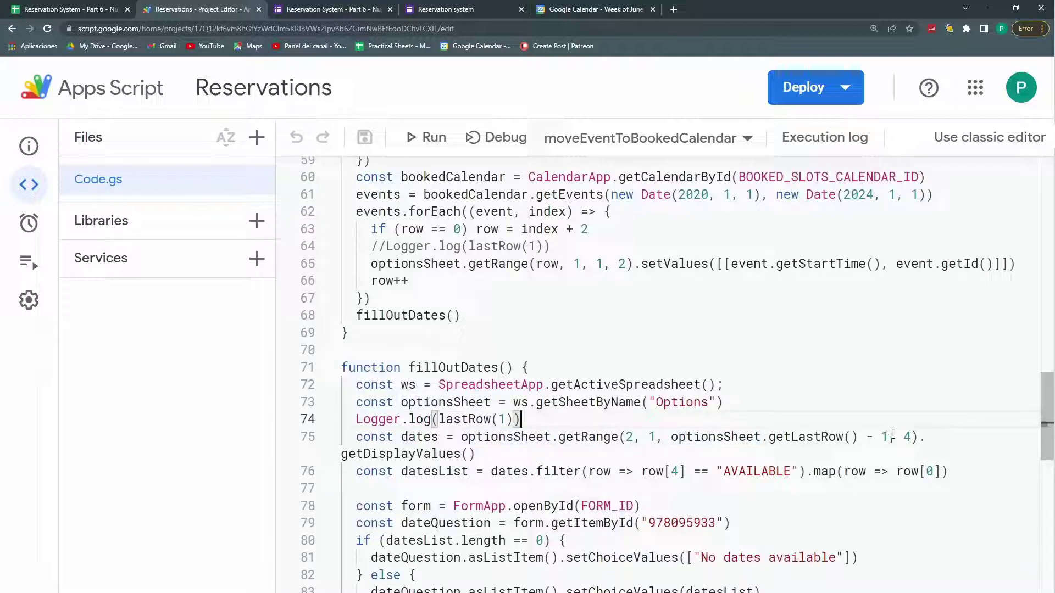
left_click(650, 438)
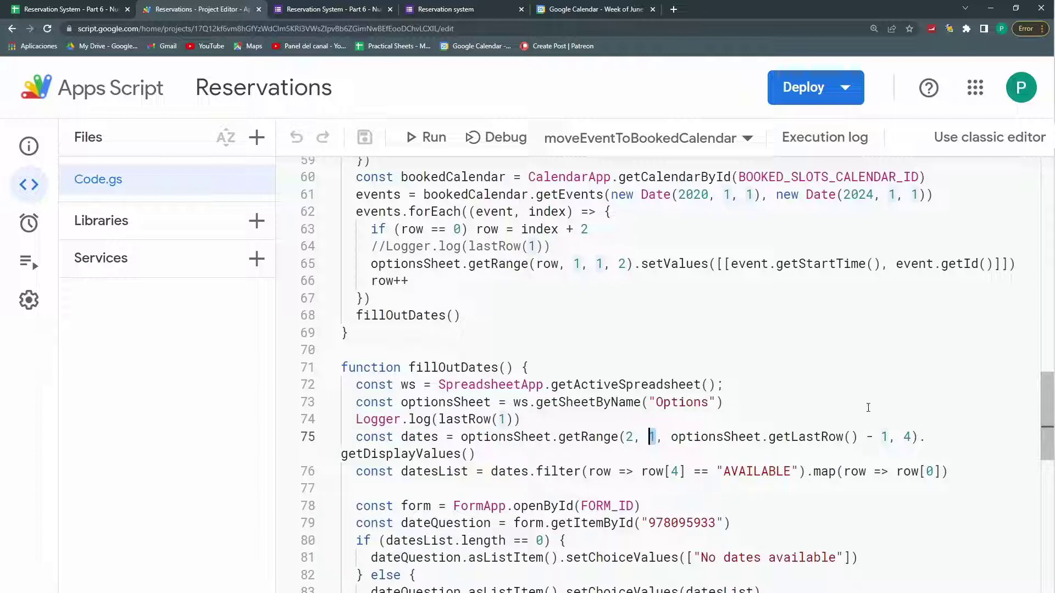
Step: Check column positions in the sheet, then change getRange's column count from 4 to 5 and save
left_click(49, 9)
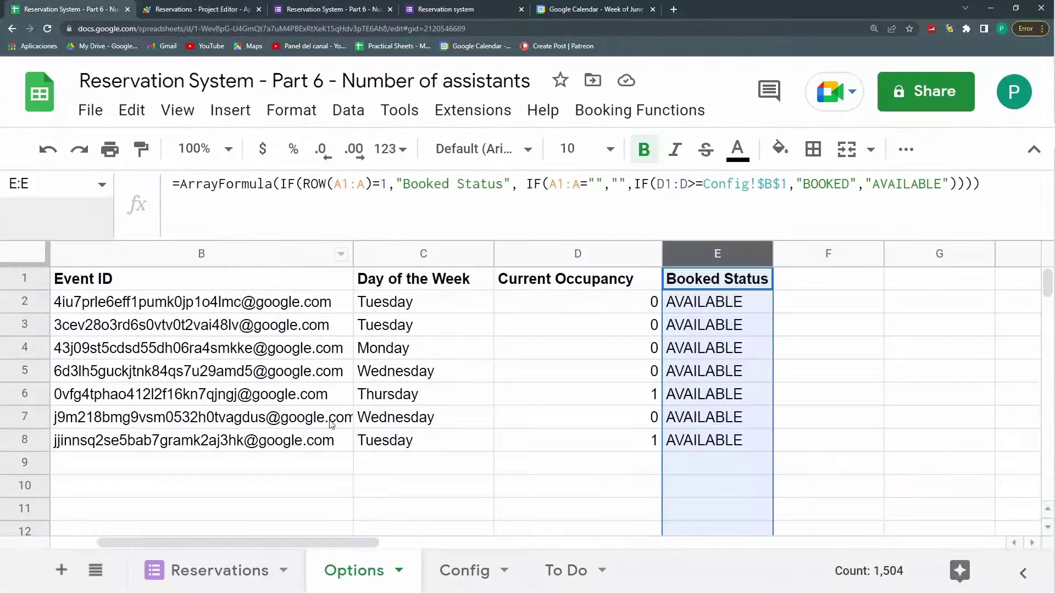
left_click_drag(577, 253, 55, 253)
left_click(870, 244)
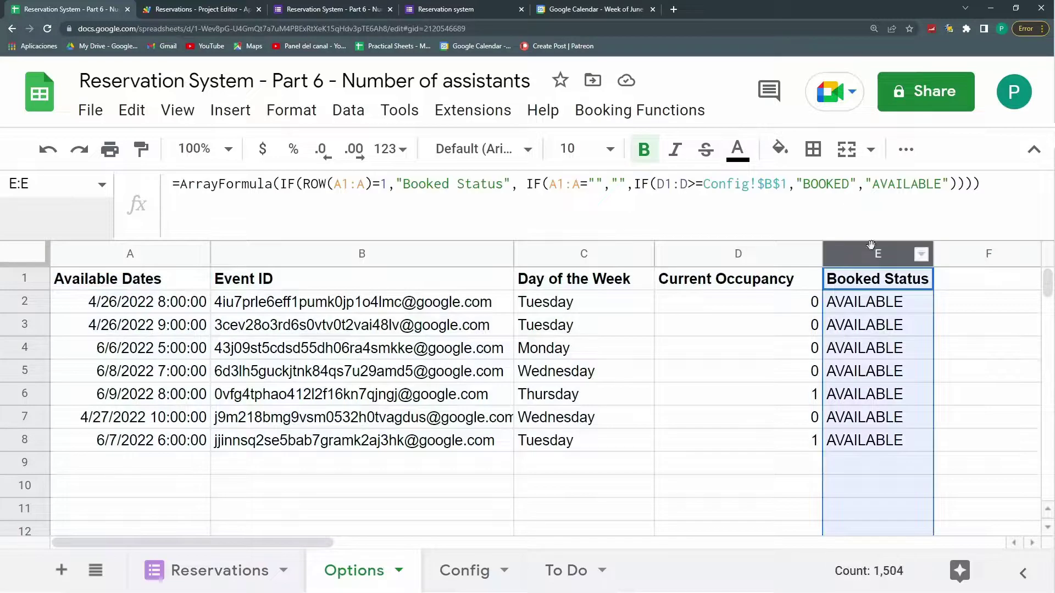
left_click(196, 9)
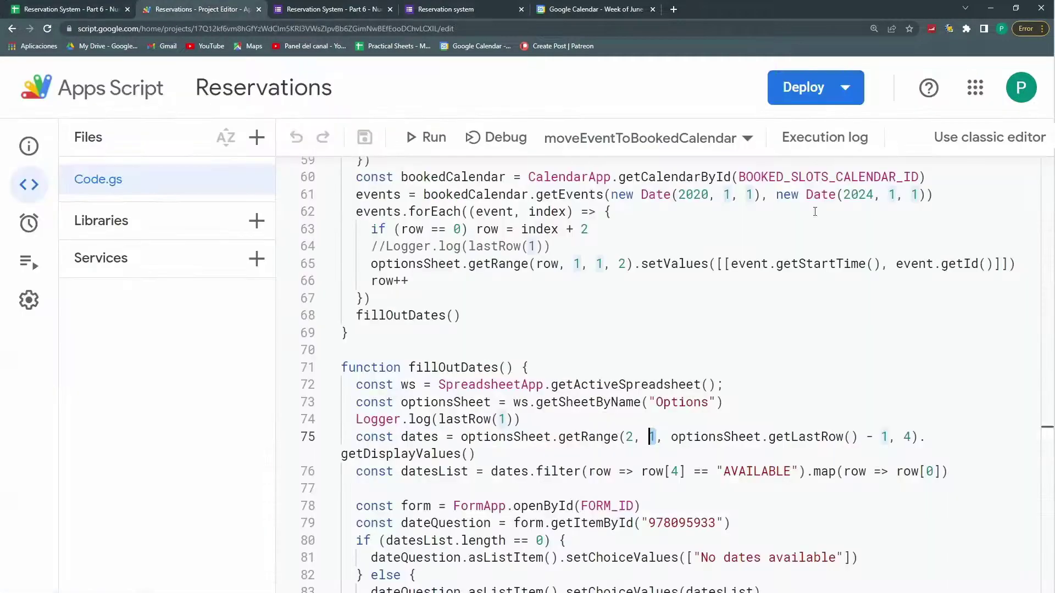
left_click(912, 437)
key("BackSpace")
type("5")
left_click(844, 471)
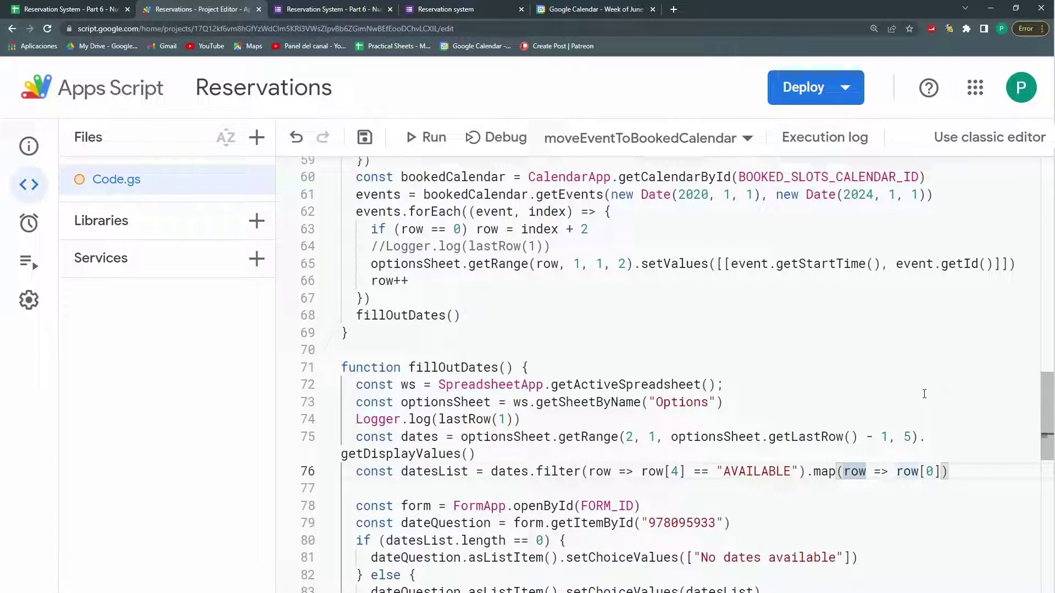
scroll(709, 463, "down", 2)
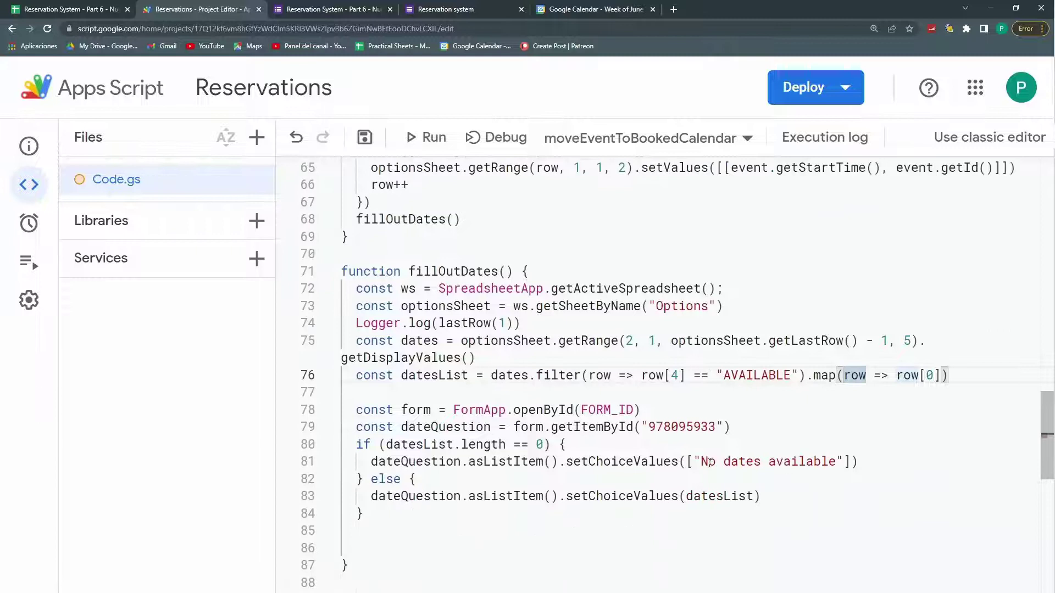
left_click(365, 138)
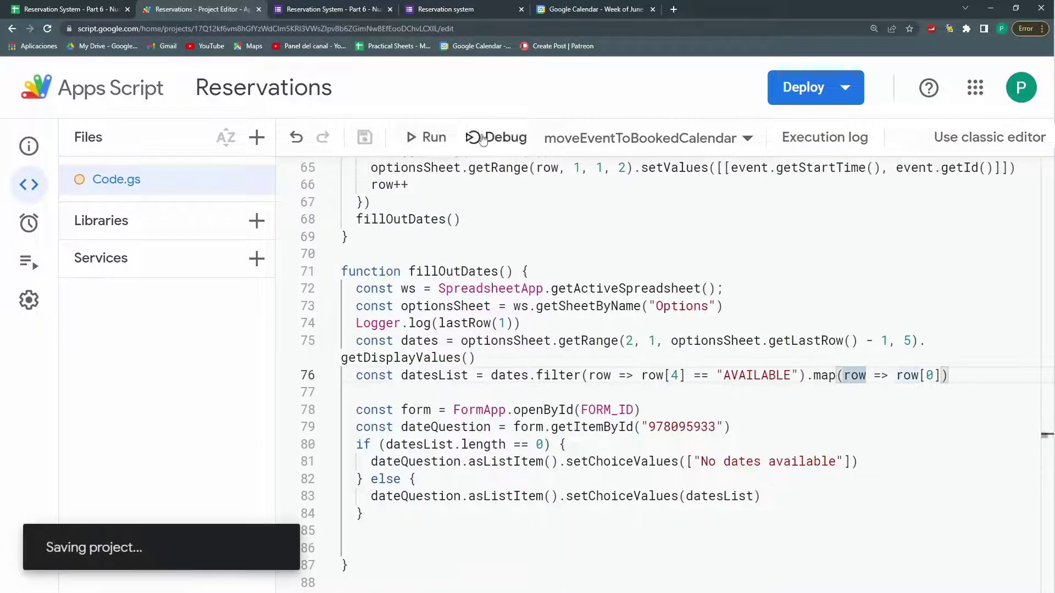
left_click(575, 138)
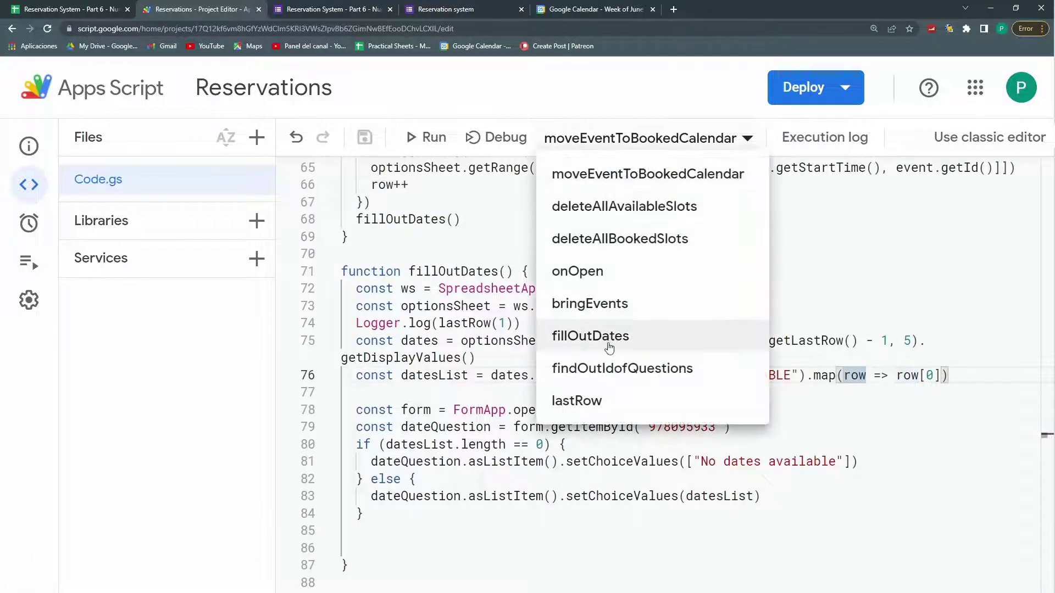
Step: Run fillOutDates, then compare the reloaded form's Date of the Class list with Options A2:A8
left_click(602, 334)
key("ctrl+r")
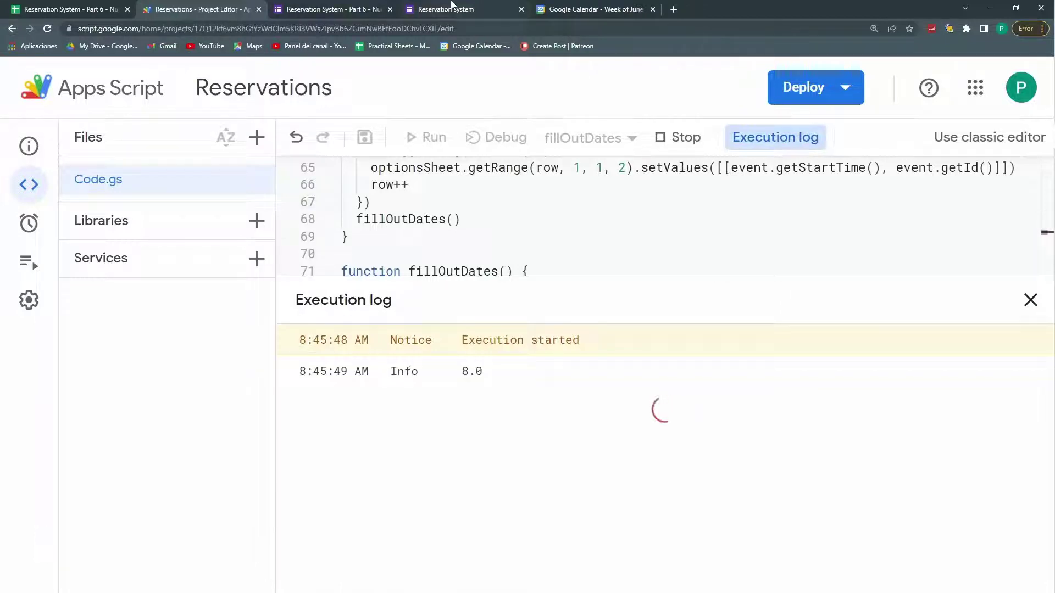
left_click(451, 9)
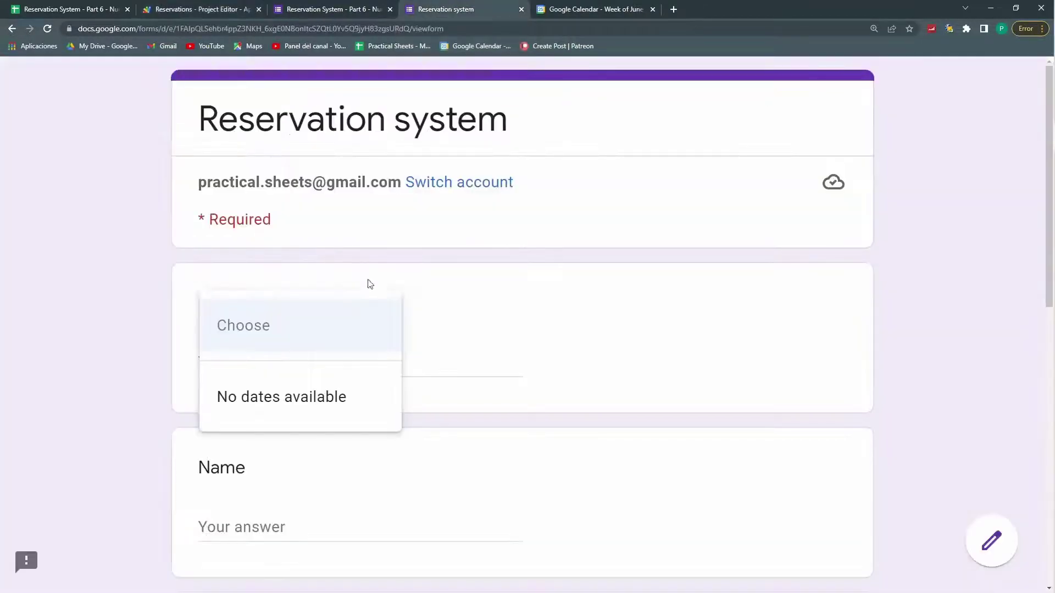
left_click(47, 29)
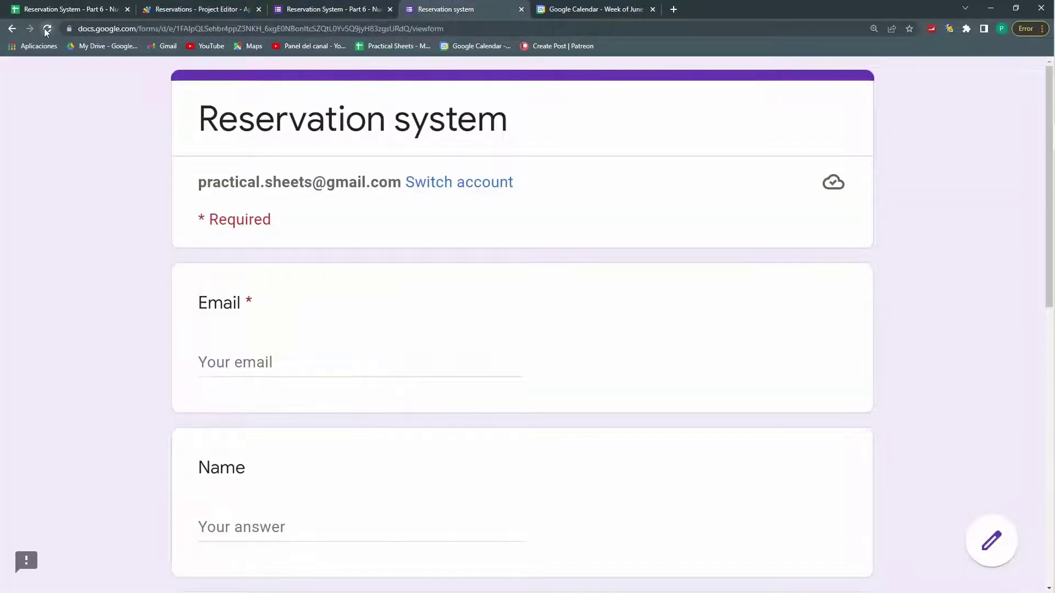
scroll(264, 297, "down", 10)
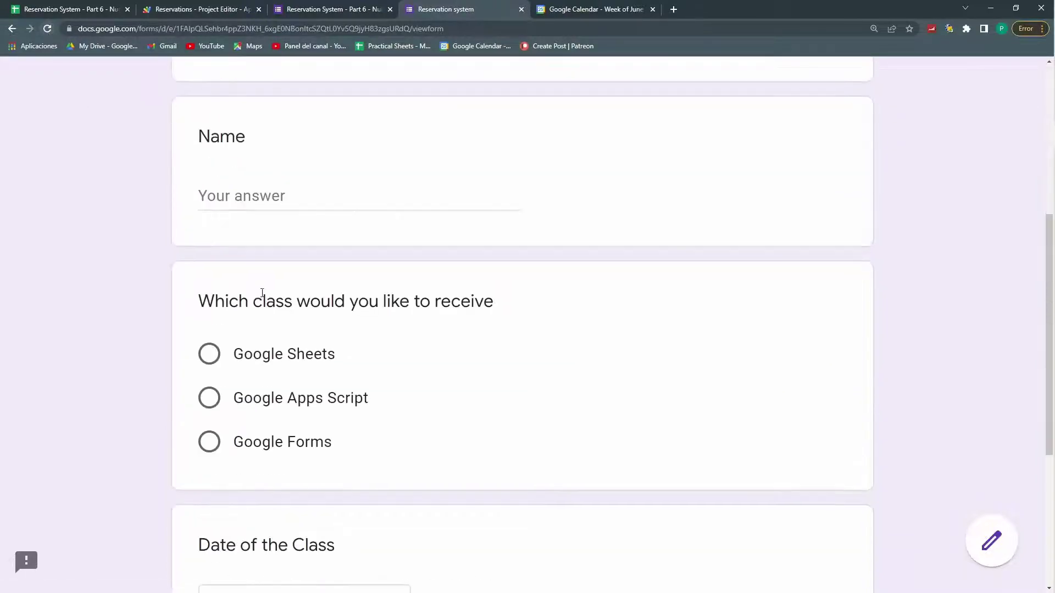
left_click(280, 335)
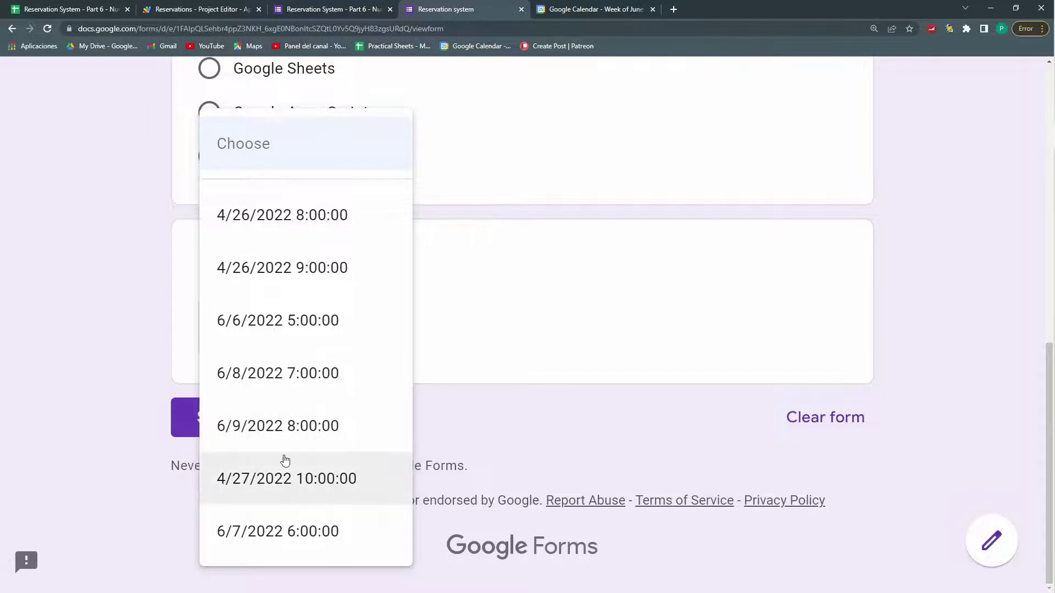
left_click(32, 5)
left_click_drag(200, 301, 202, 441)
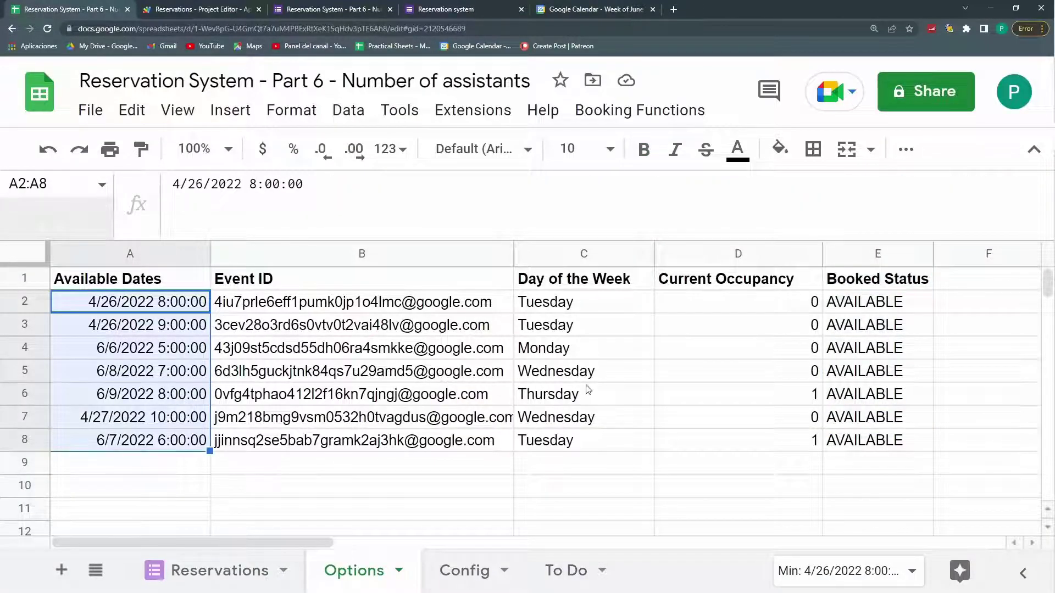
Step: Review Current Occupancy in D5, D6, D8 and Booked Status in E2:E7 on the Options sheet
left_click(738, 378)
left_click(740, 399)
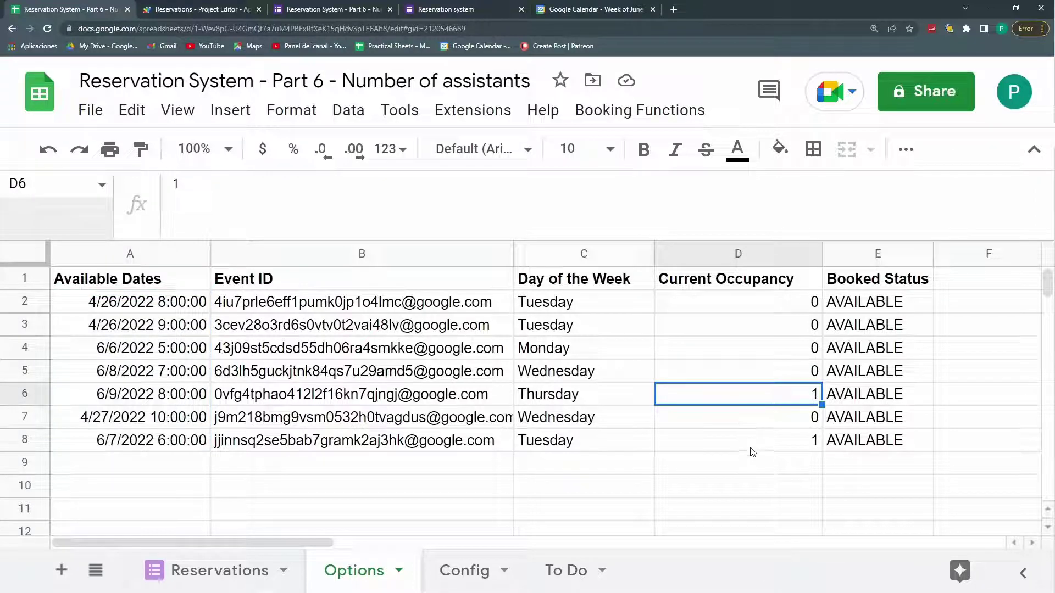
left_click(749, 447)
left_click(860, 393)
left_click_drag(849, 306, 866, 429)
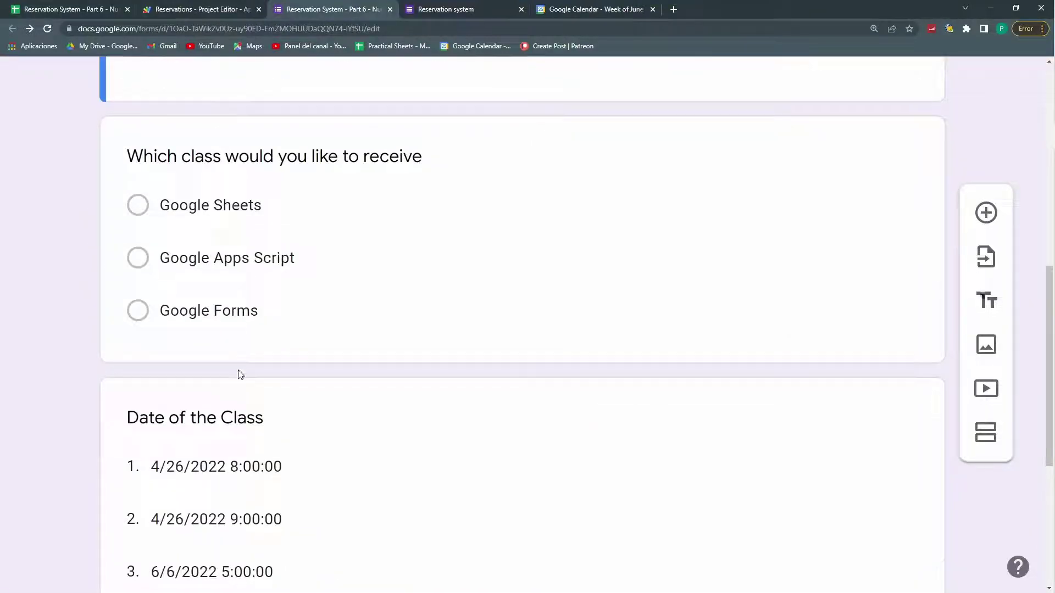
Step: Submit a reservation for 6/9/2022 8:00:00 with a name and email, then check D6's occupancy
scroll(238, 372, "down", 5)
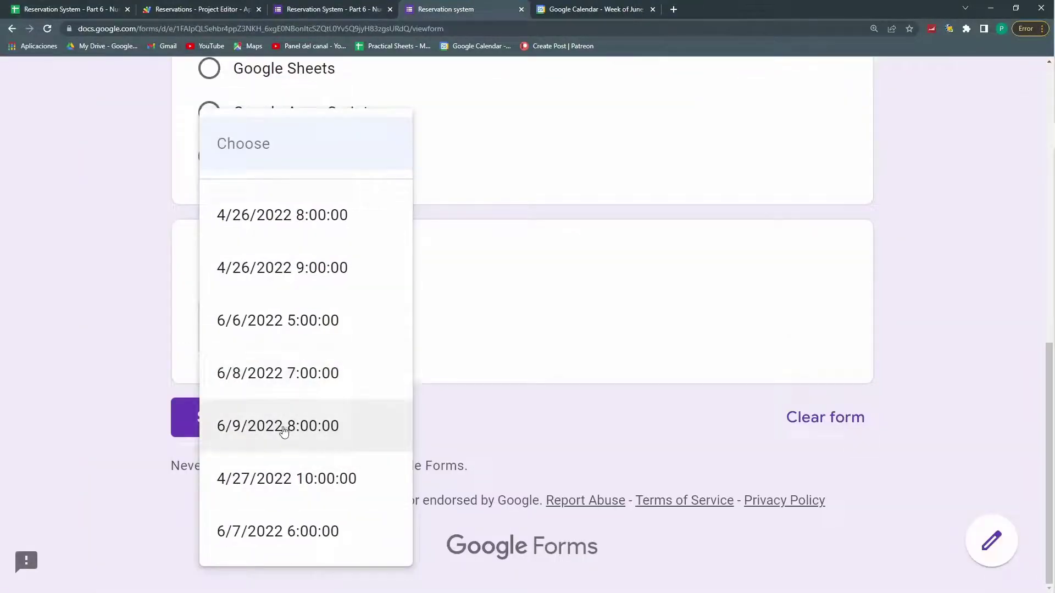
left_click(284, 426)
scroll(274, 306, "up", 8)
left_click(264, 405)
left_click(231, 251)
type("MMAIL")
scroll(356, 423, "down", 10)
left_click(226, 417)
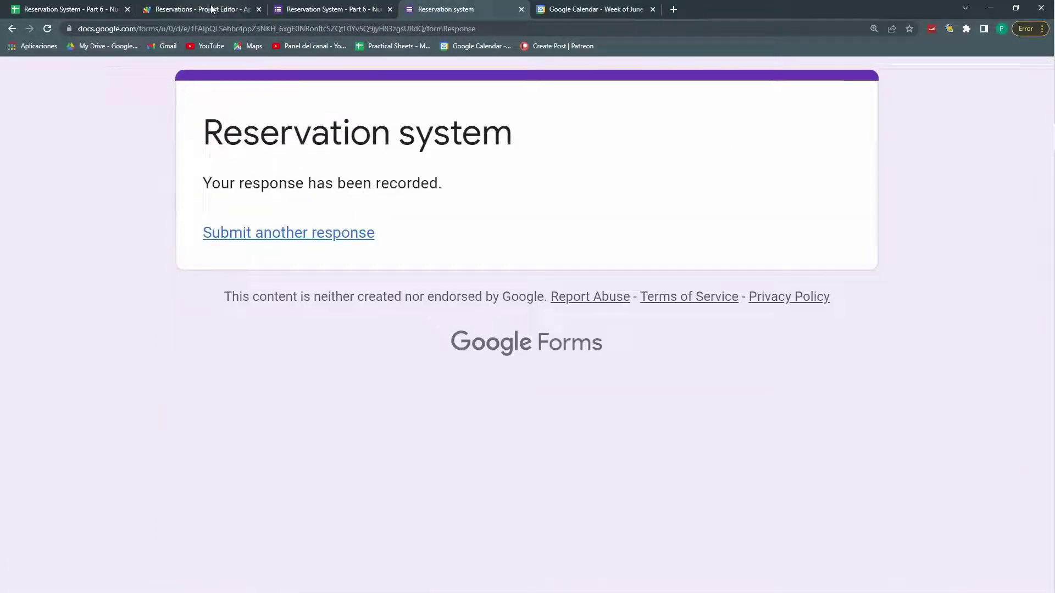
left_click(115, 6)
left_click(750, 394)
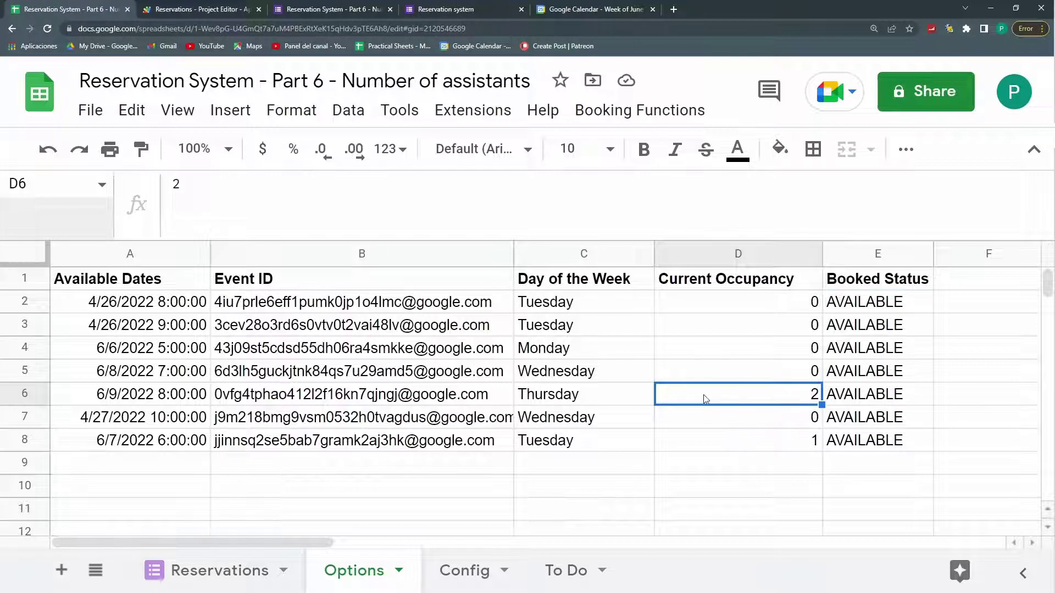
Step: Confirm E6 still reads AVAILABLE, then move to the Google Calendar week view
left_click(885, 401)
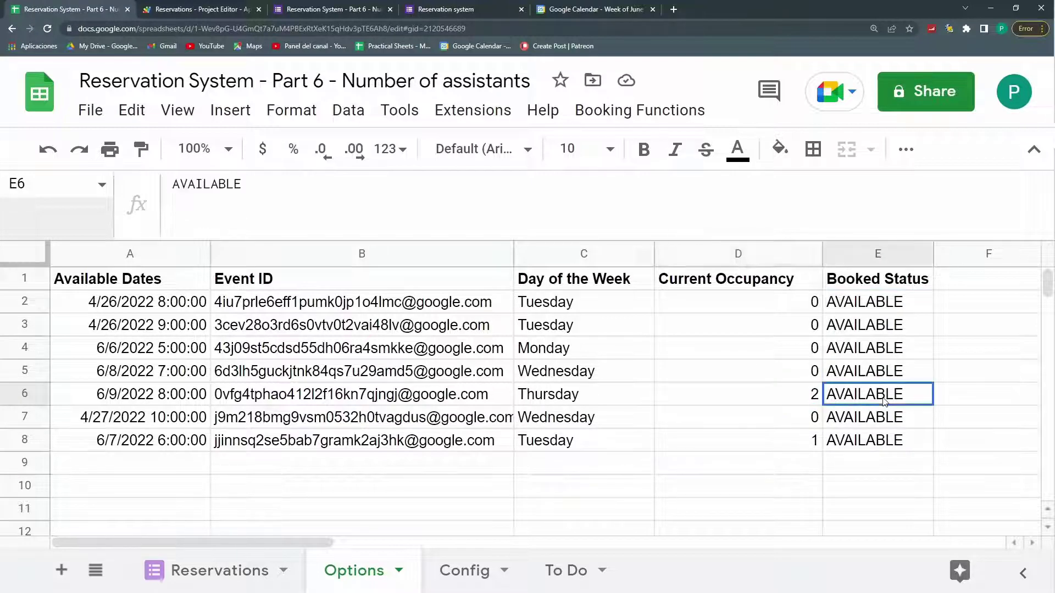
key("ctrl+5")
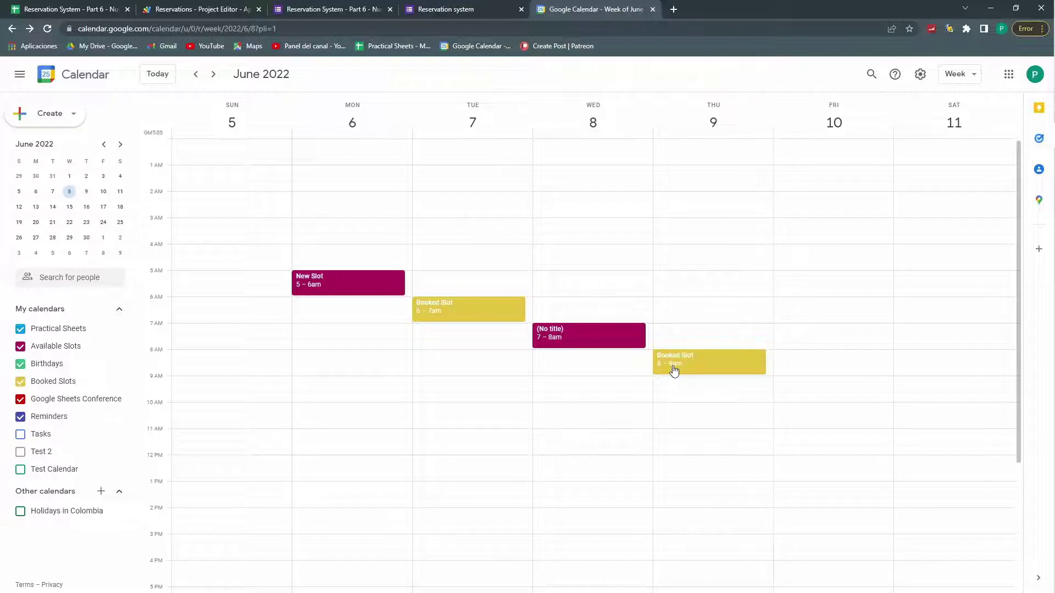
Step: Delete Thursday's 8–9am Booked Slot and create an untitled 8–9am Available Slots event instead
left_click(673, 369)
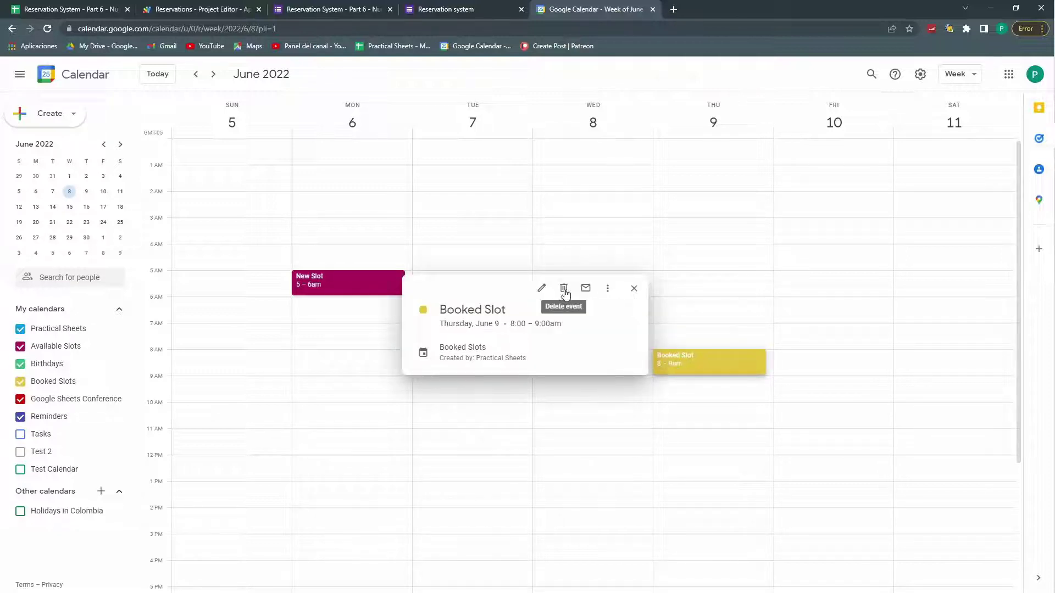
left_click(564, 289)
left_click(666, 357)
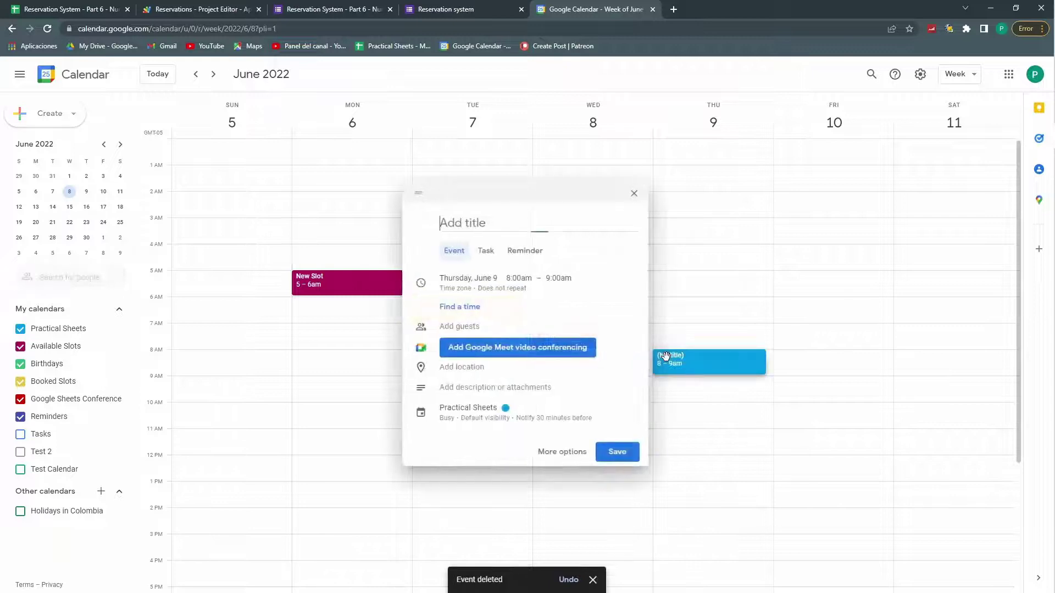
left_click(498, 408)
left_click(493, 413)
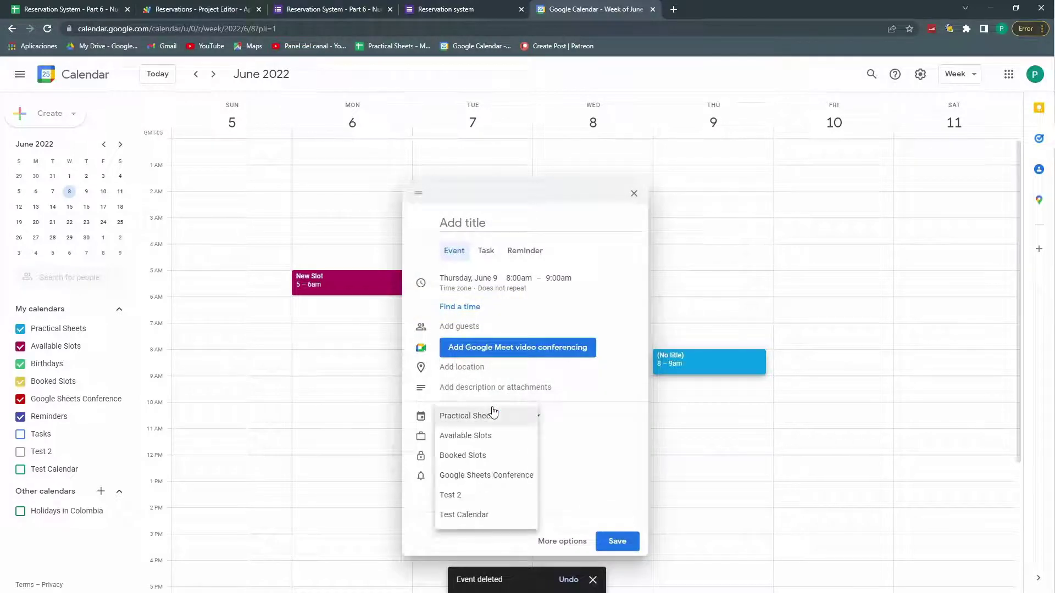
left_click(483, 436)
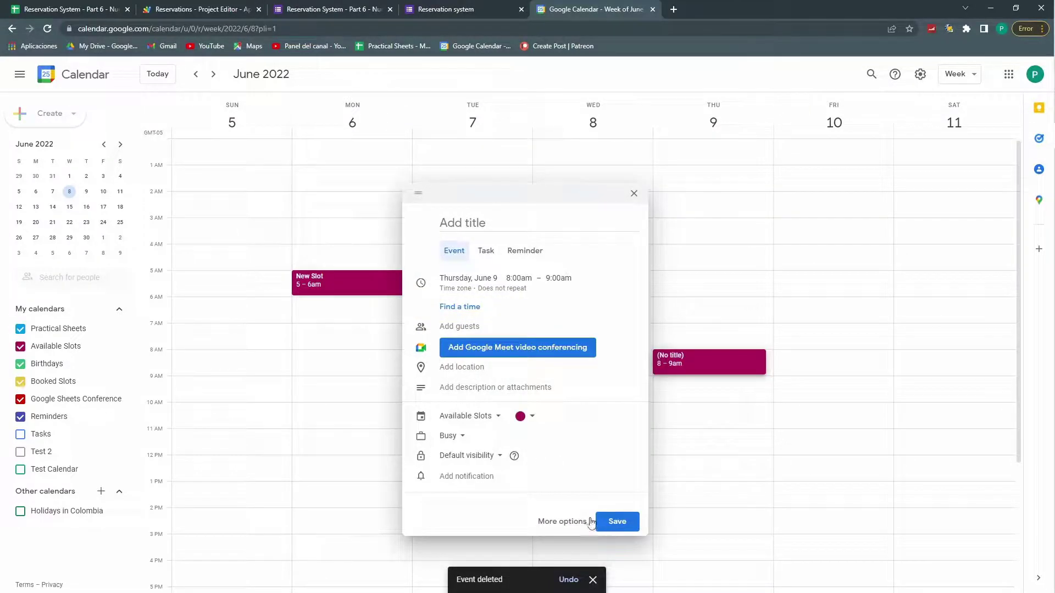
left_click(625, 525)
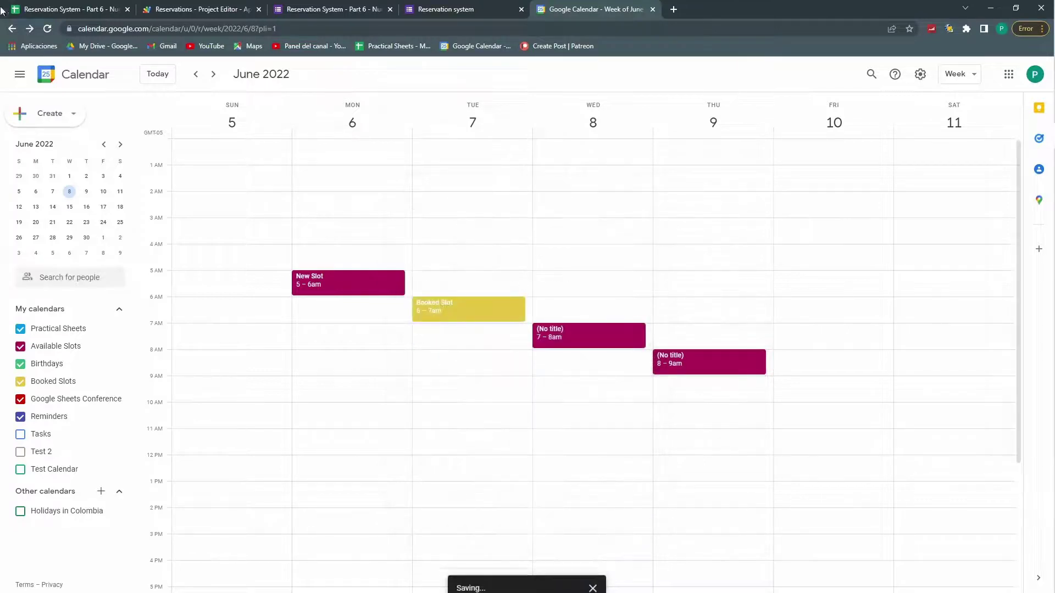
left_click(62, 7)
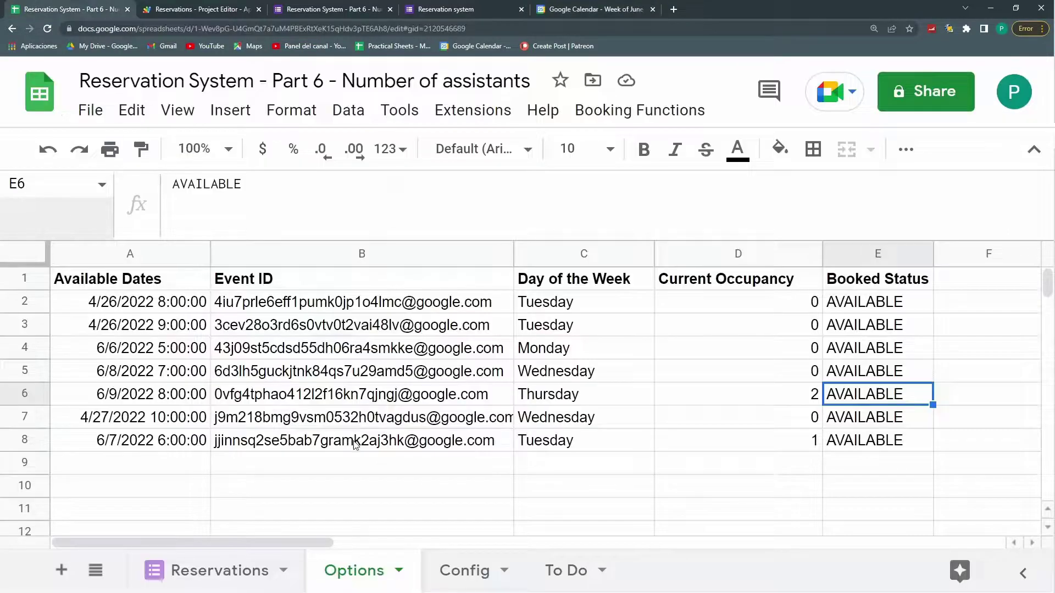
Step: Check B5, C4 and D6 on the Options sheet, then start a fresh form response
mouse_move(356, 444)
left_click(309, 379)
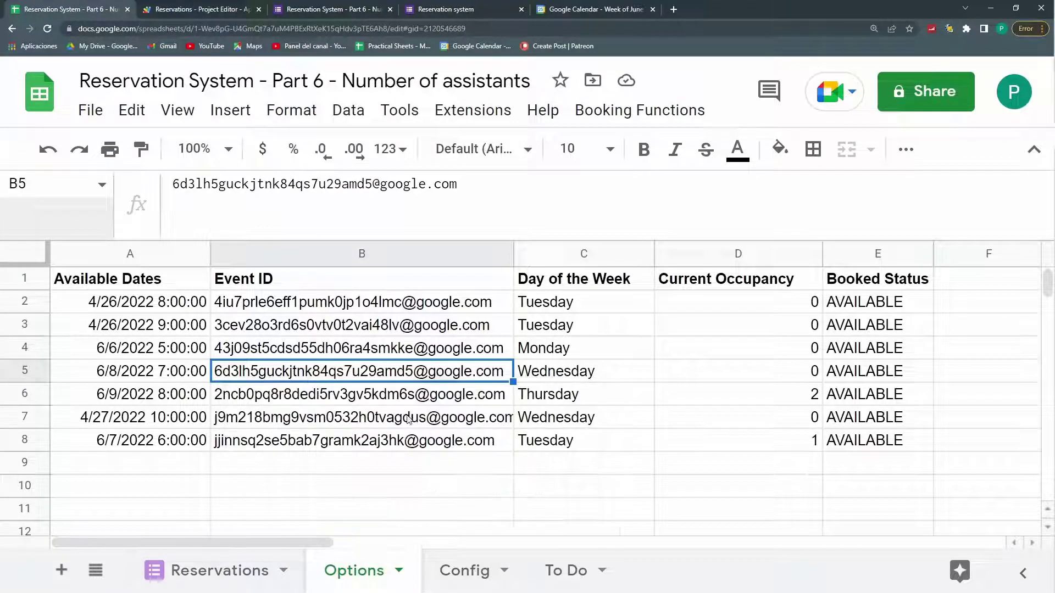
left_click(584, 353)
left_click(790, 393)
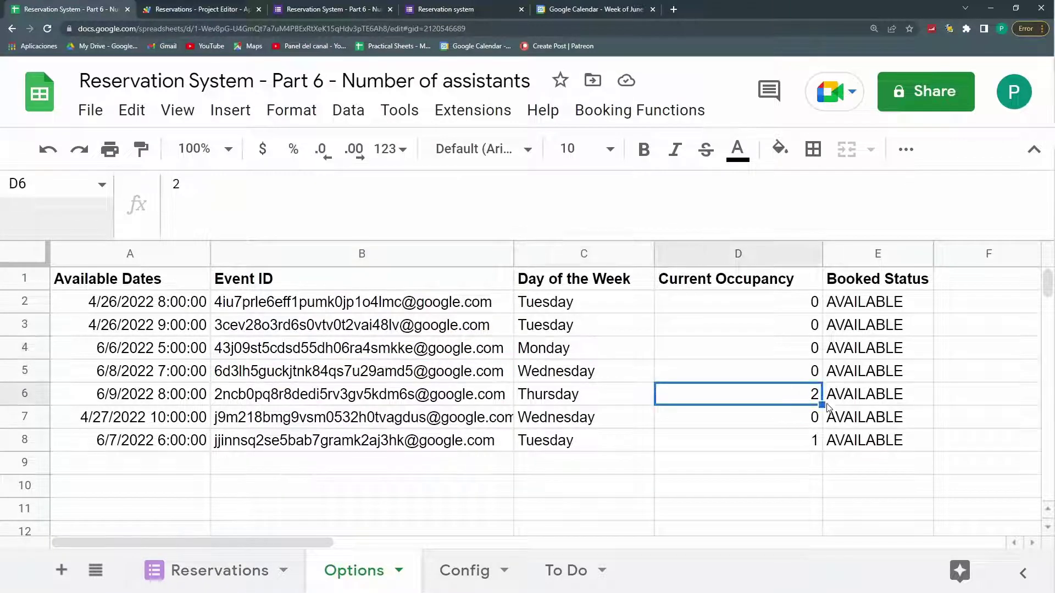
left_click(323, 8)
left_click(439, 9)
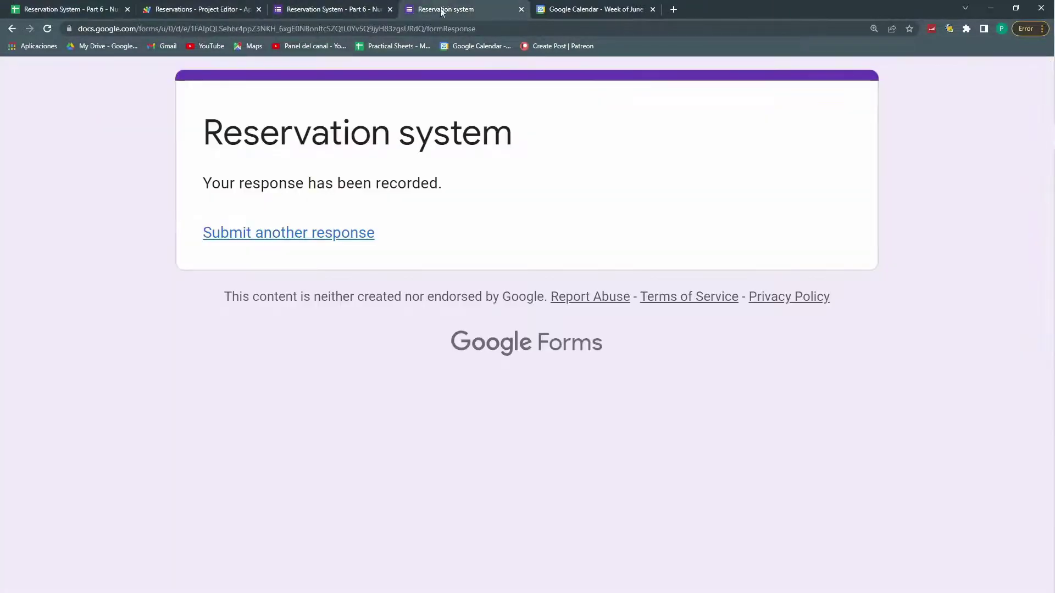
left_click(328, 237)
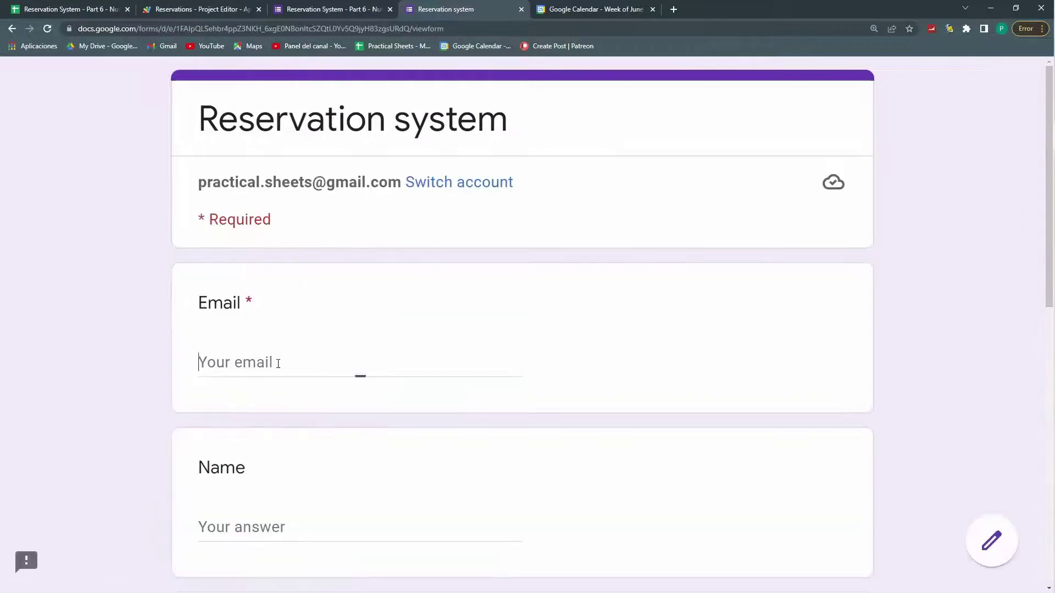
Step: Submit another reservation for 6/9/2022 8:00:00 with the email and name filled in
left_click(304, 525)
scroll(311, 526, "down", 4)
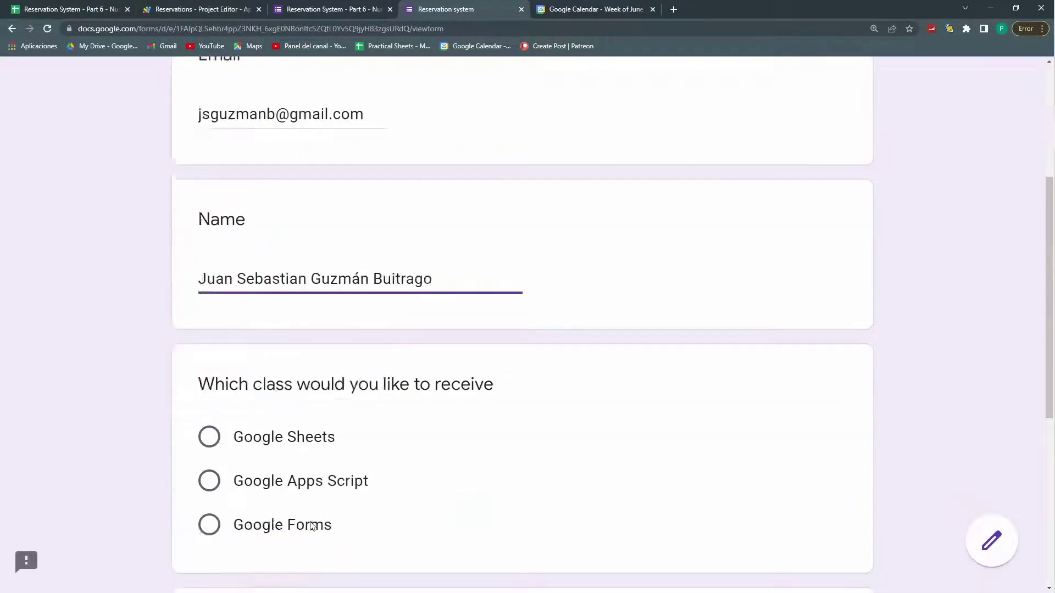
scroll(311, 526, "down", 6)
left_click(270, 347)
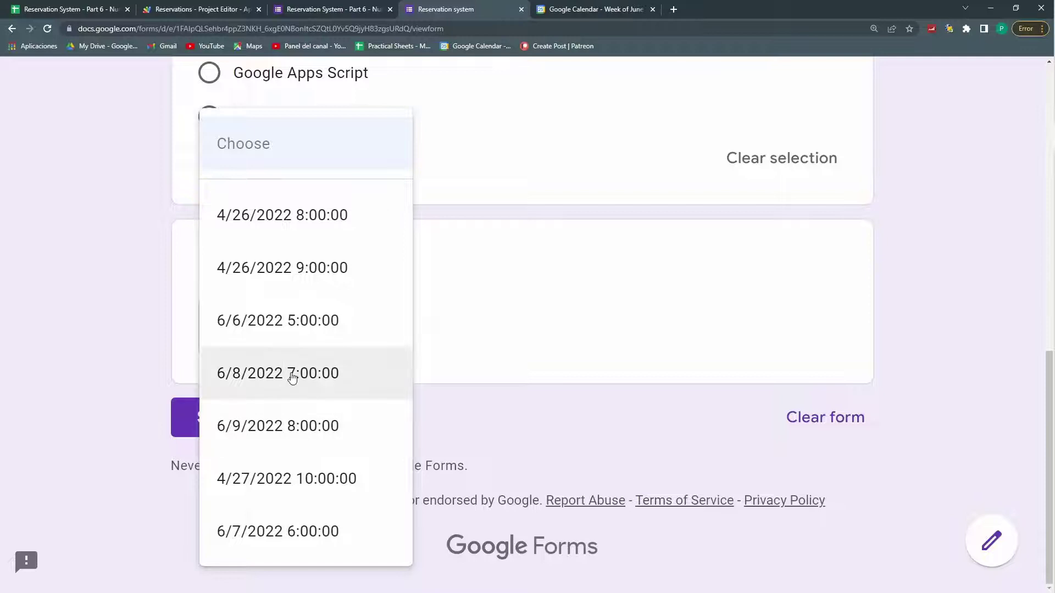
left_click(316, 426)
left_click(247, 419)
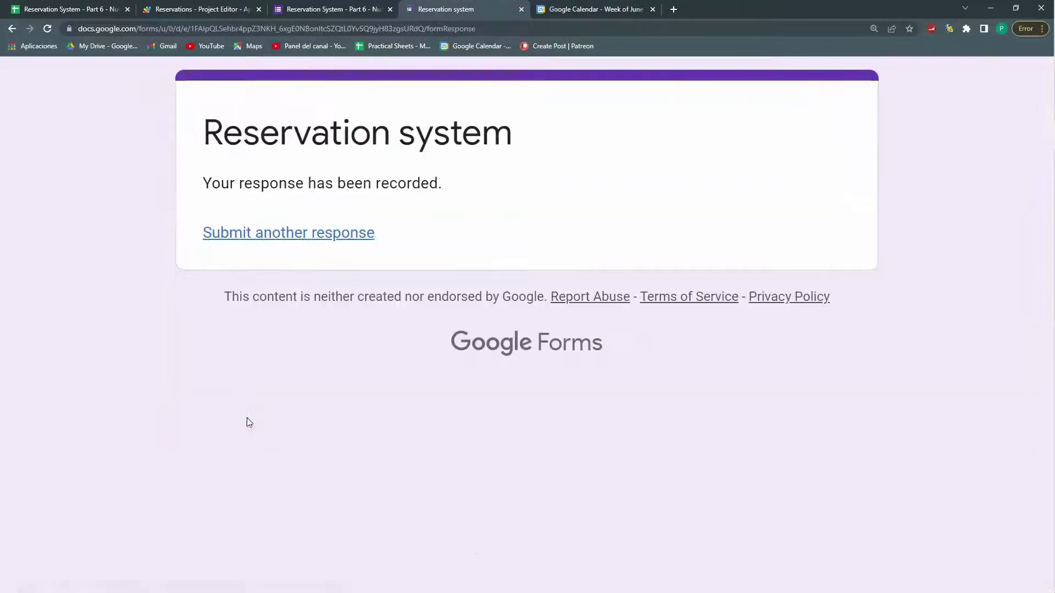
Step: Confirm E6 now reads BOOKED and the blank form's date list no longer offers 6/9/2022 8:00
left_click(55, 7)
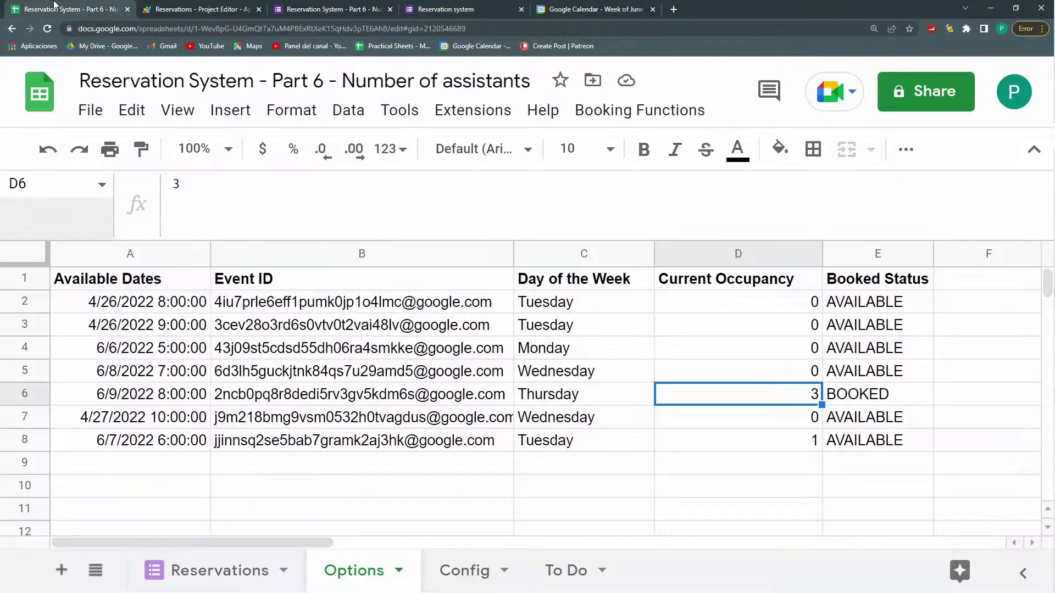
left_click(864, 407)
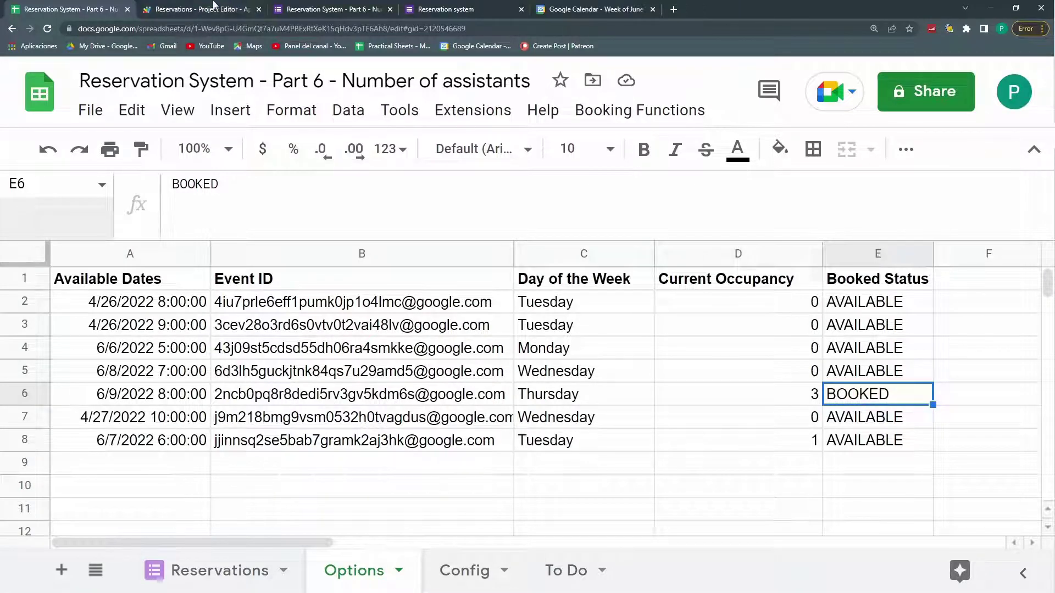
left_click(416, 8)
key("alt+Left")
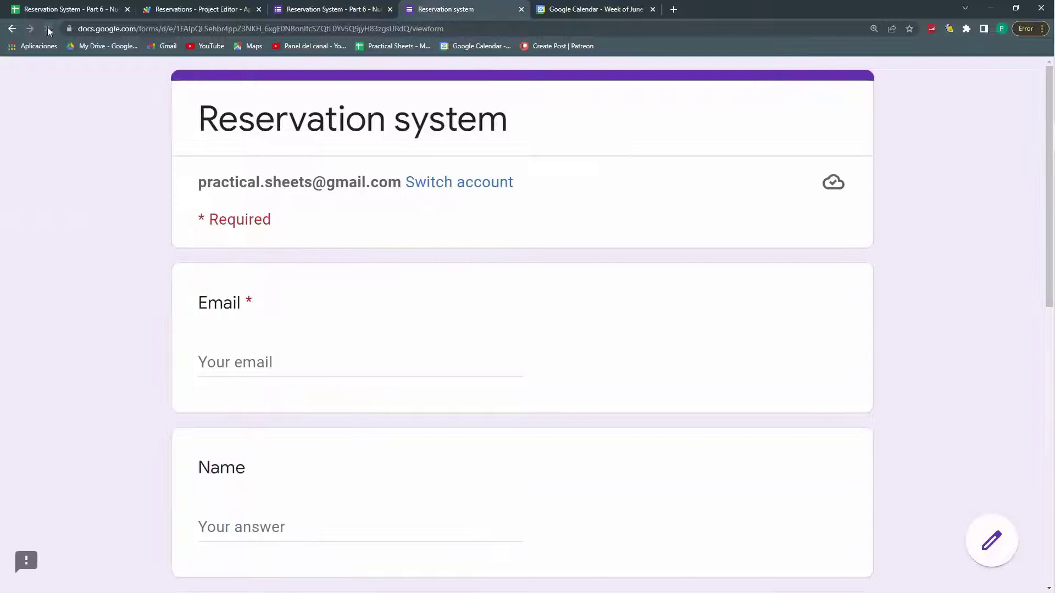
scroll(318, 287, "down", 10)
left_click(308, 325)
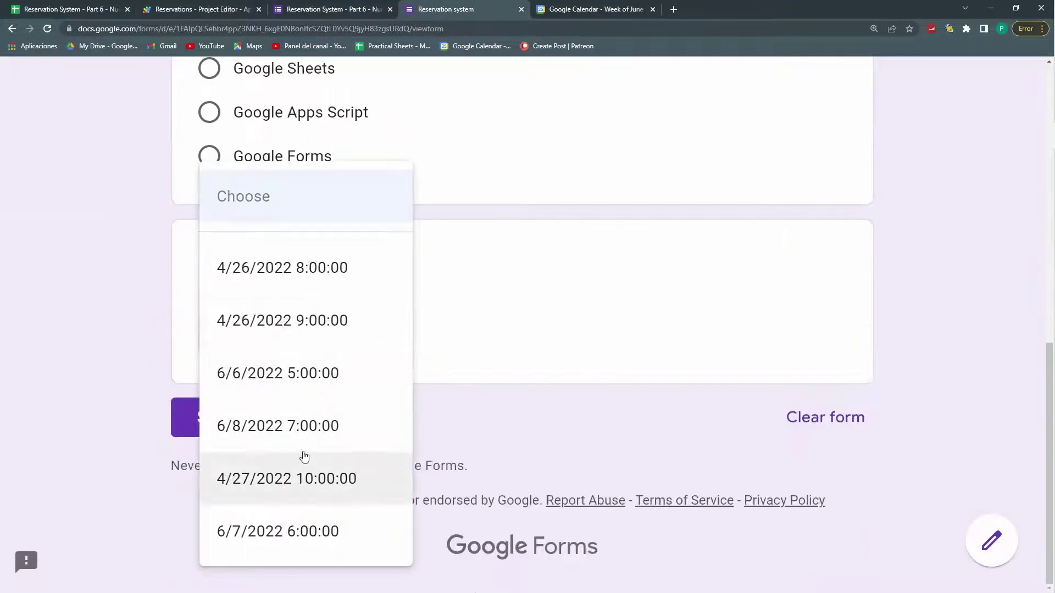
left_click(572, 7)
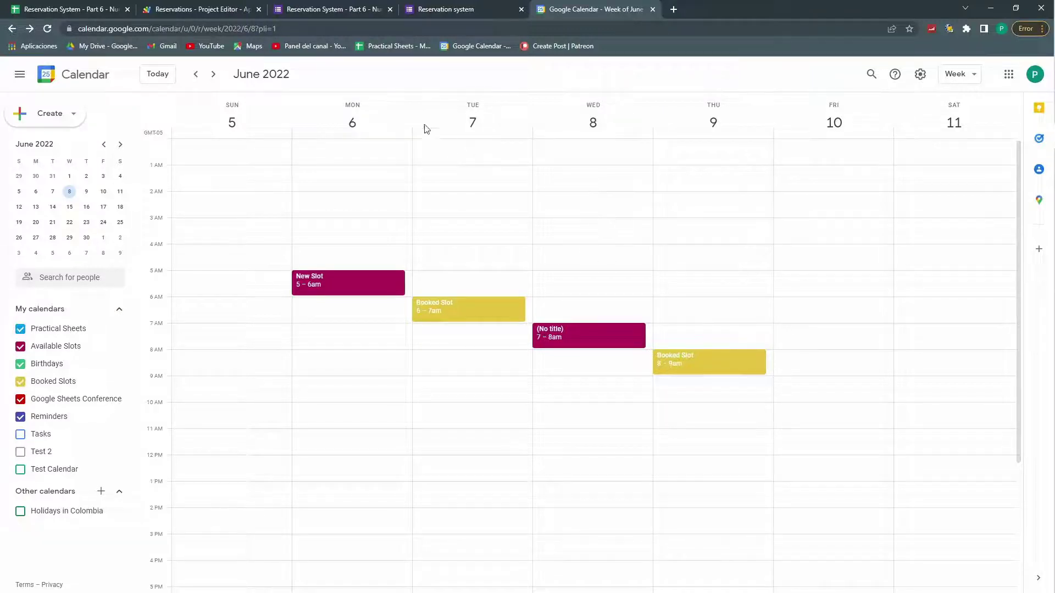
Step: Return to the Reservations script, close the Execution log, and click into the startingTime line
left_click(214, 7)
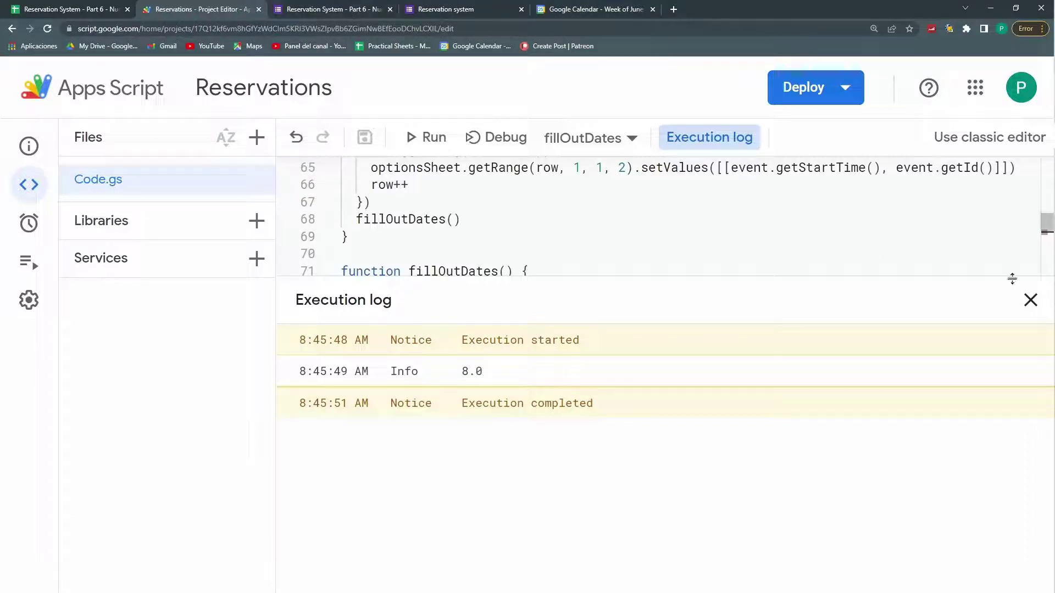
left_click(1031, 300)
left_click(522, 292)
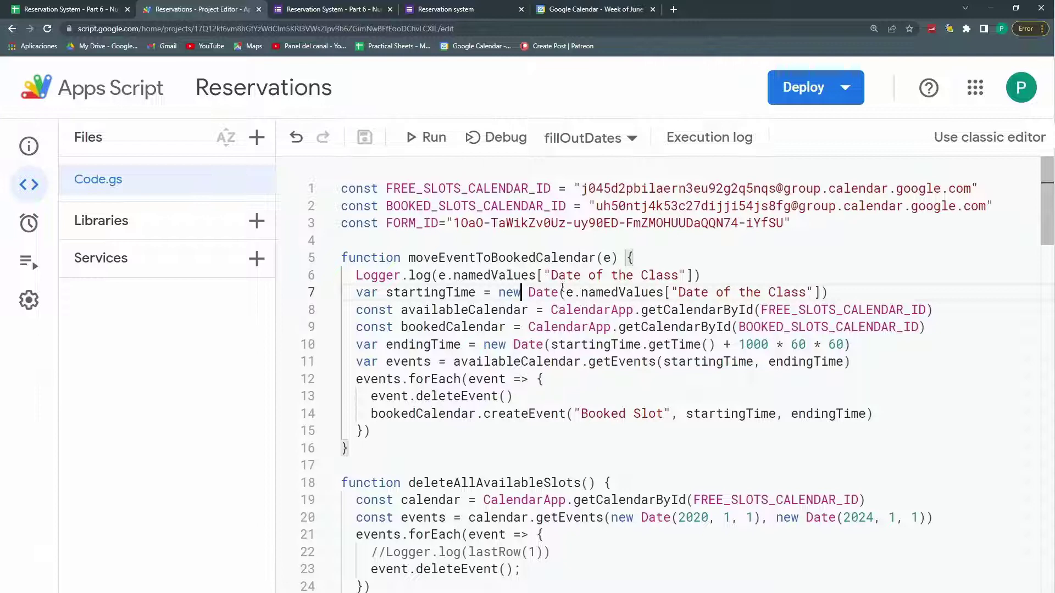
Step: Add event.getId(); on a new line inside moveEventToBookedCalendar's forEach loop
left_click(476, 344)
left_click(506, 310)
left_click(440, 364)
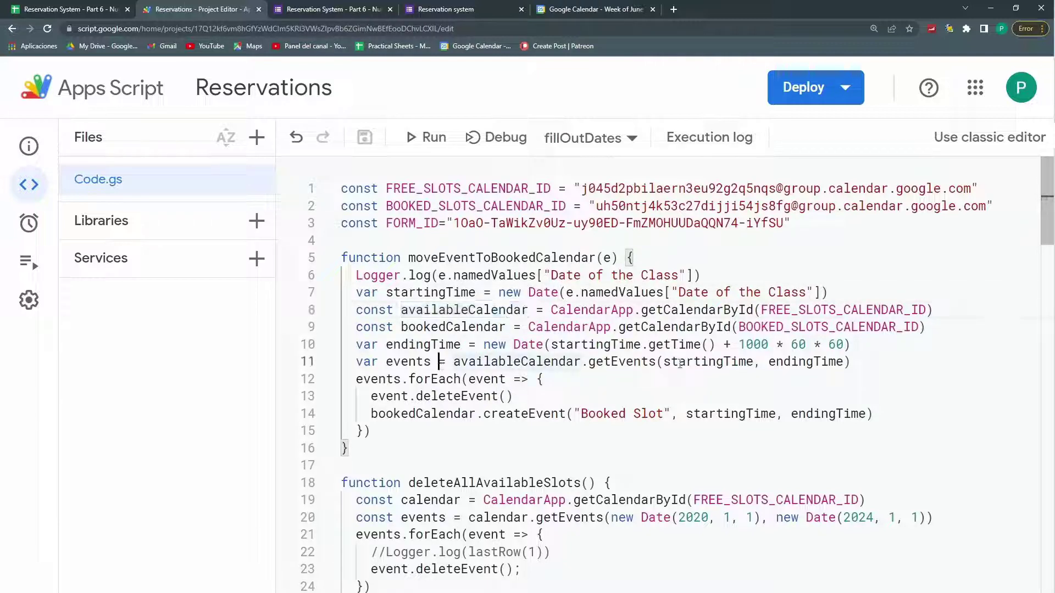
left_click(576, 381)
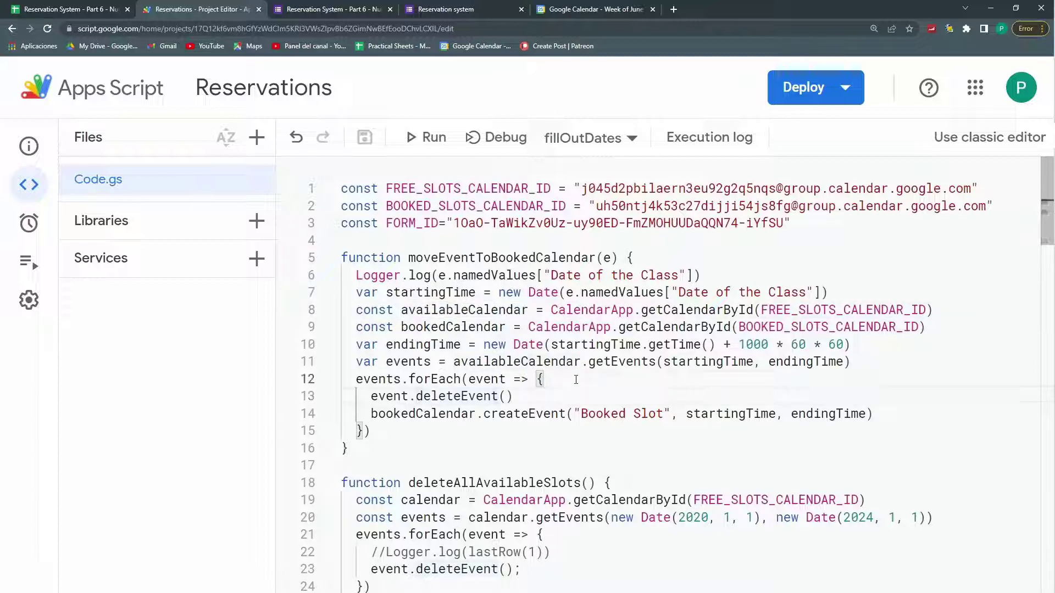
key("Return")
type("event .getId();")
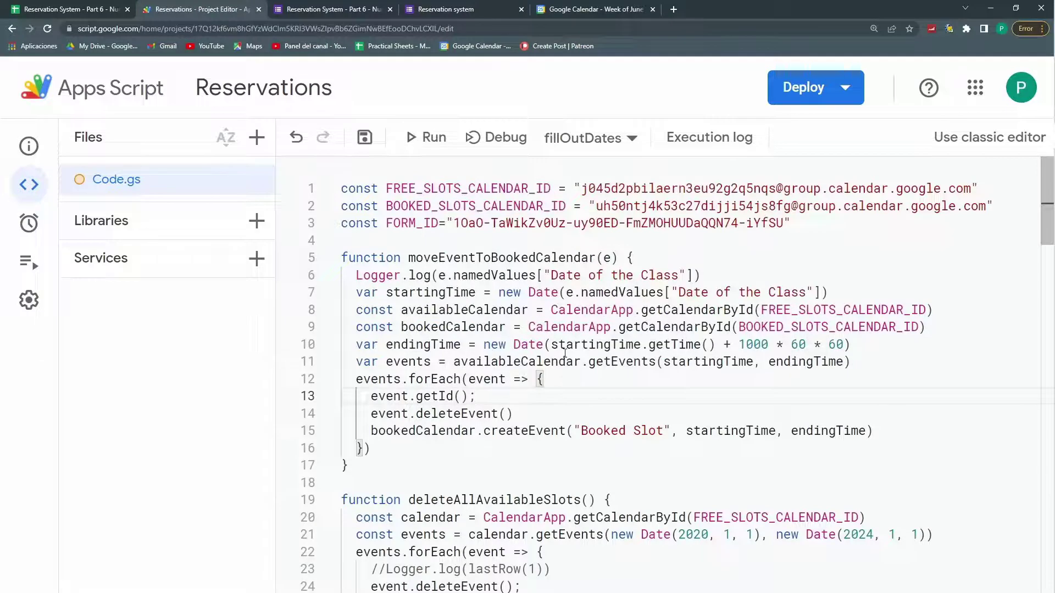
Step: Review the Options sheet's Event ID to Booked Status table, then add a blank line after the function header
left_click(66, 9)
left_click_drag(308, 302, 699, 442)
left_click(701, 398)
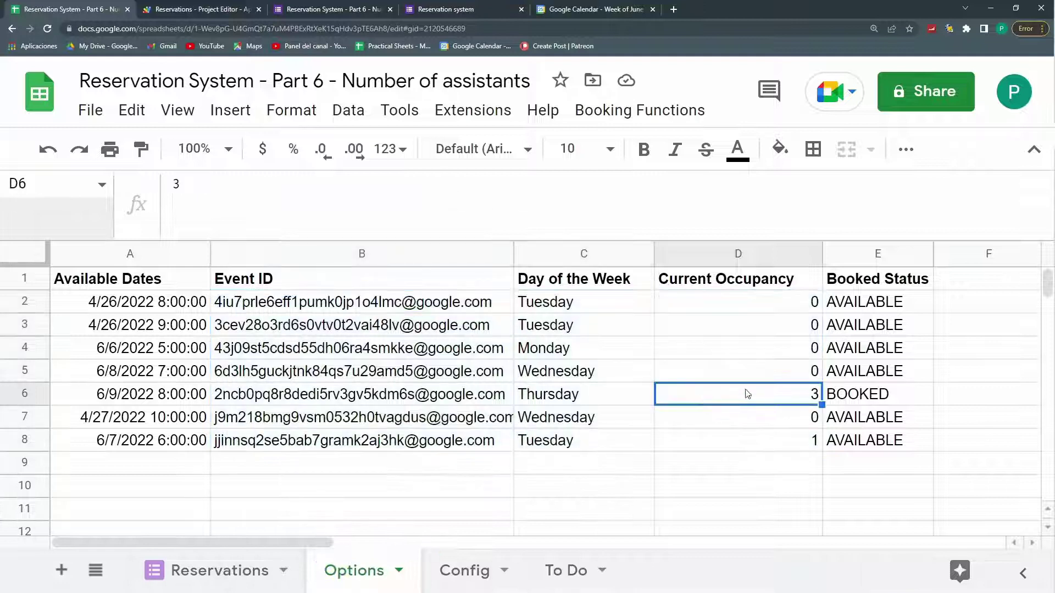
left_click(857, 394)
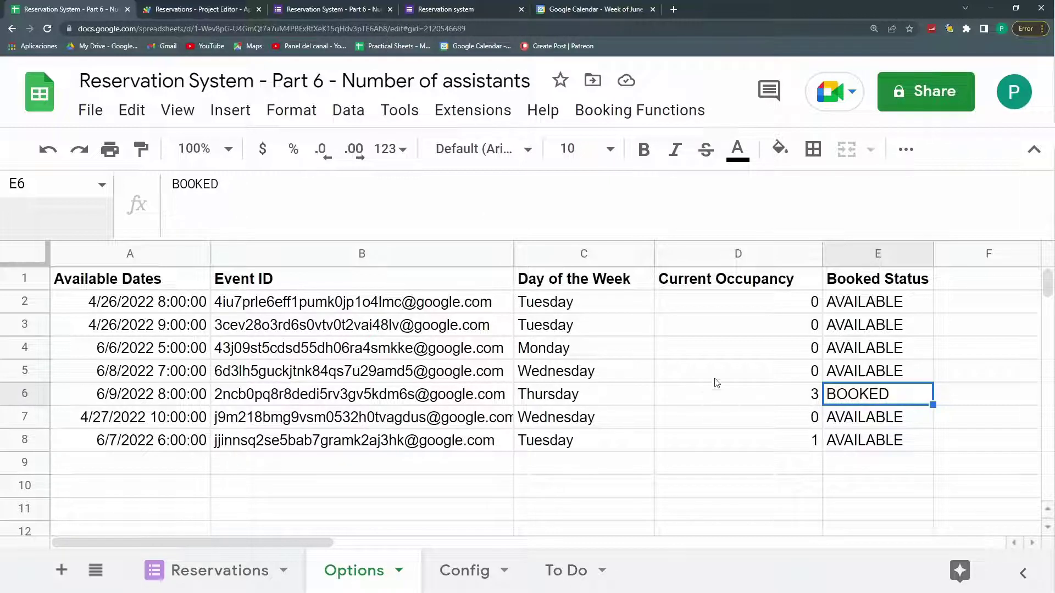
left_click(233, 9)
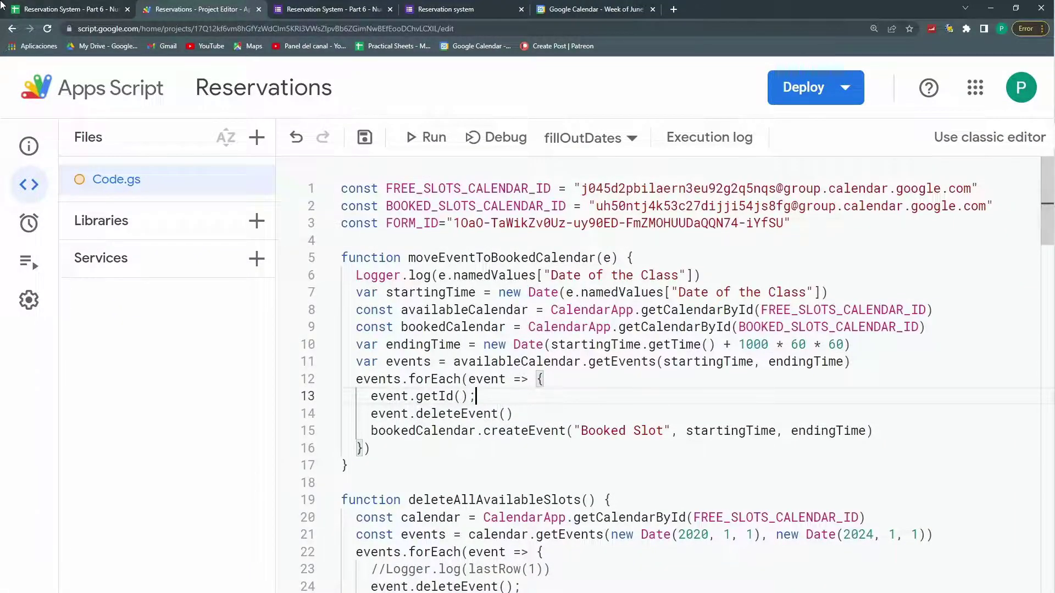
left_click(80, 9)
left_click_drag(312, 286, 879, 442)
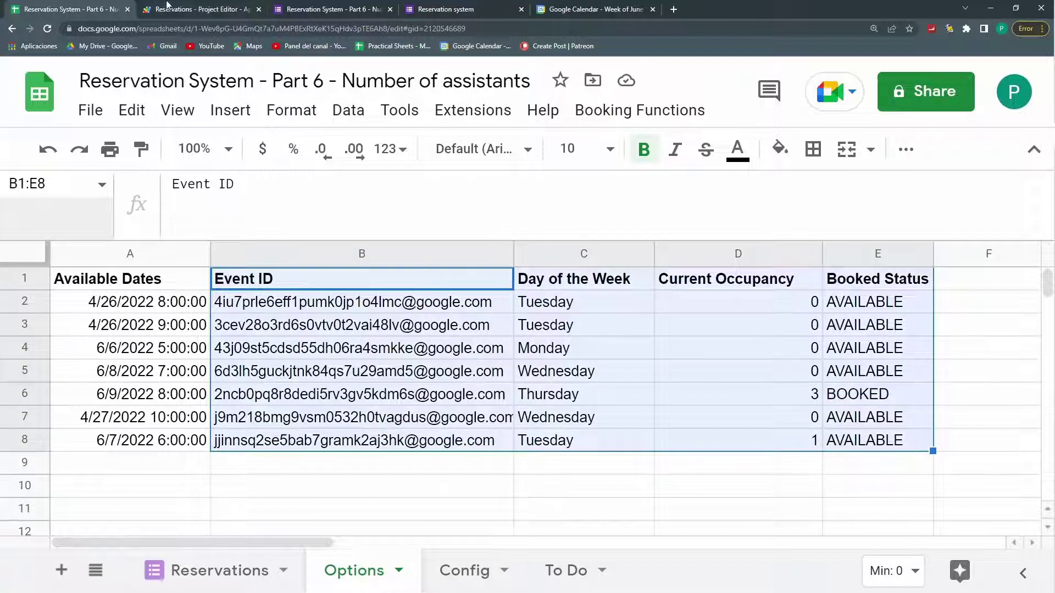
left_click(167, 7)
key("Return")
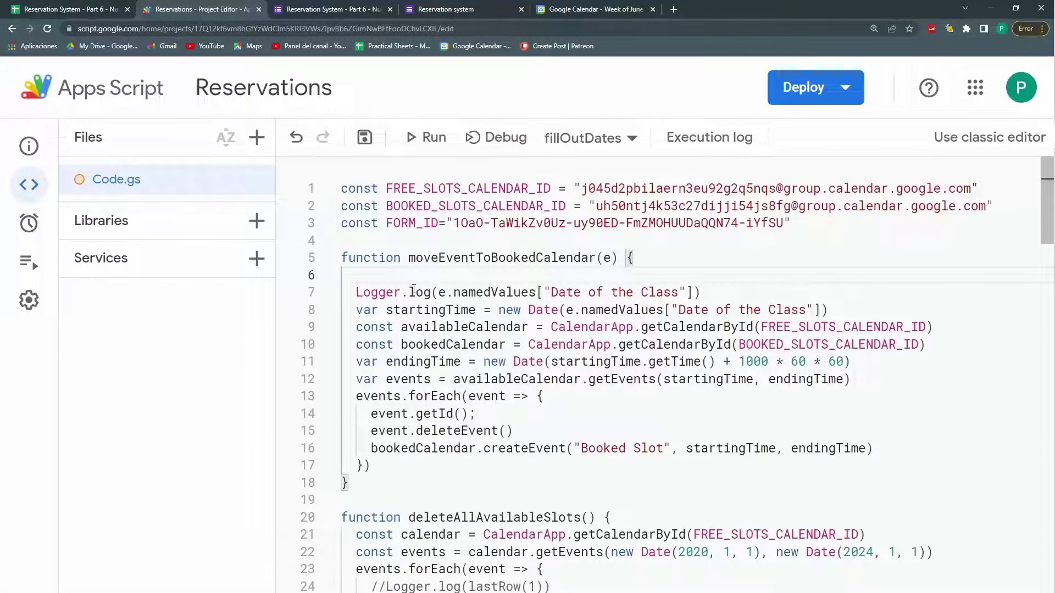
Step: Write var optionsSheet=SpreadsheetApp.getActiveSpreadsheet().getSheetByName("Options") on the new line
type("var optionsSheet=")
key("ctrl+s")
type("SpreadsheetApp.g")
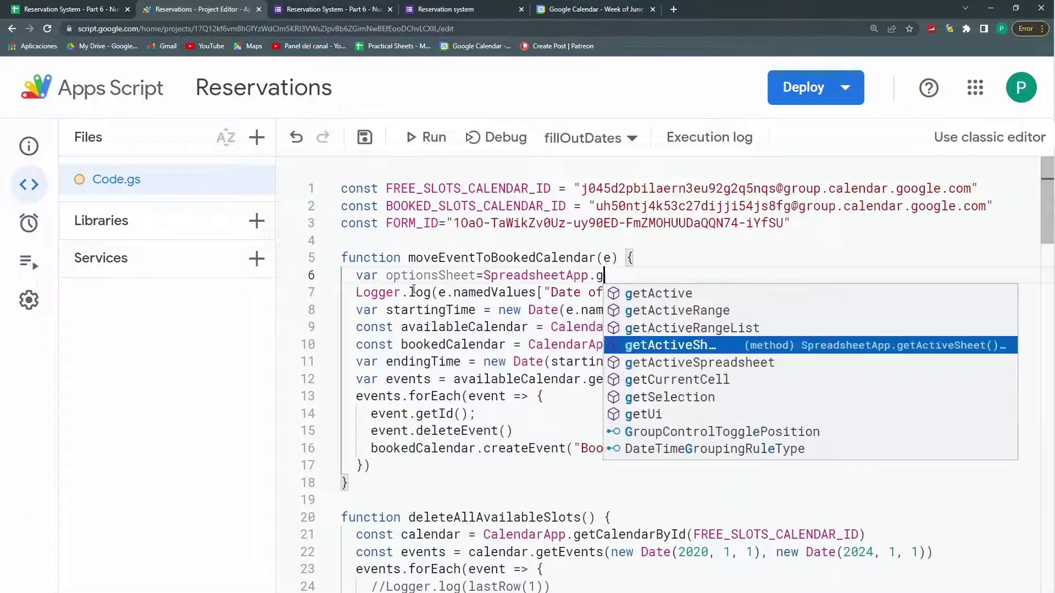
type("etSActiveSheet")
key("Return")
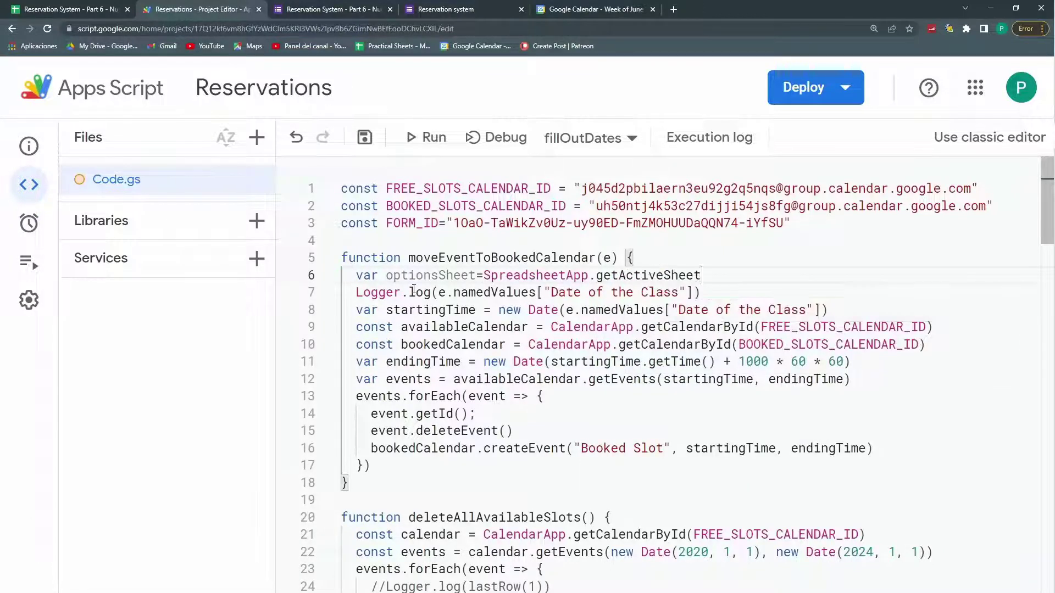
key("BackSpace")
key("BackSpace")
key("BackSpace")
key("BackSpace")
key("BackSpace")
key("BackSpace")
key("BackSpace")
key("BackSpace")
key("BackSpace")
key("BackSpace")
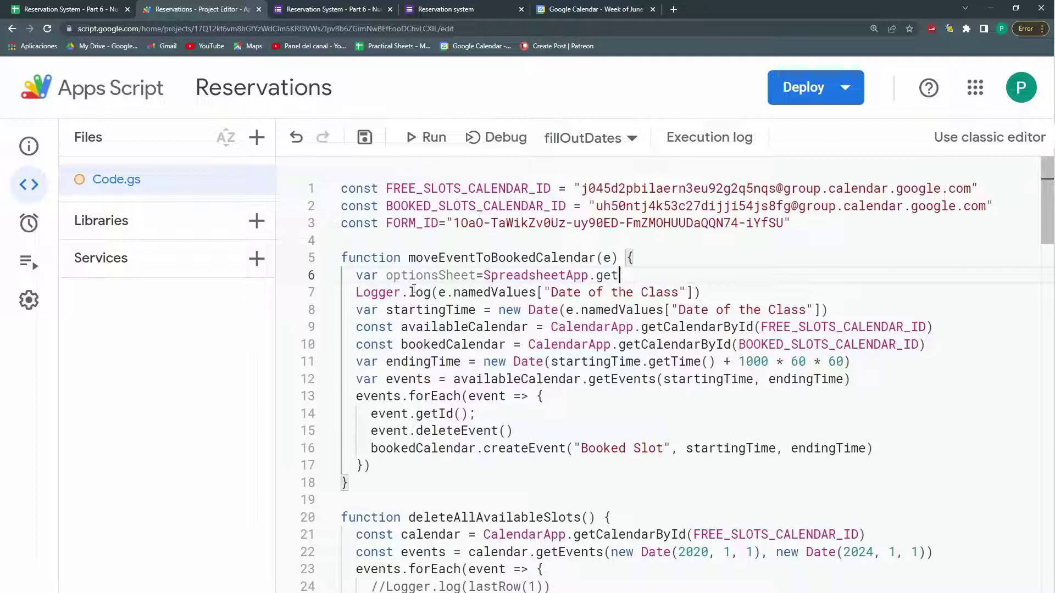
type("tAc")
key("Return")
key("BackSpace")
key("BackSpace")
key("BackSpace")
key("BackSpace")
type("p")
key("Return")
type("().getSh")
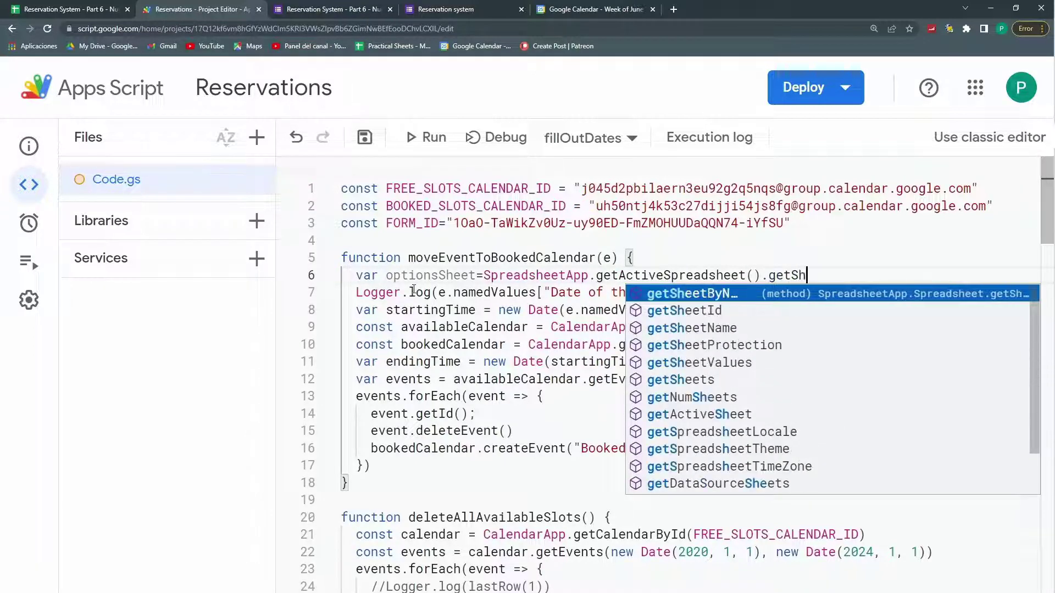
key("Return")
type("(\"")
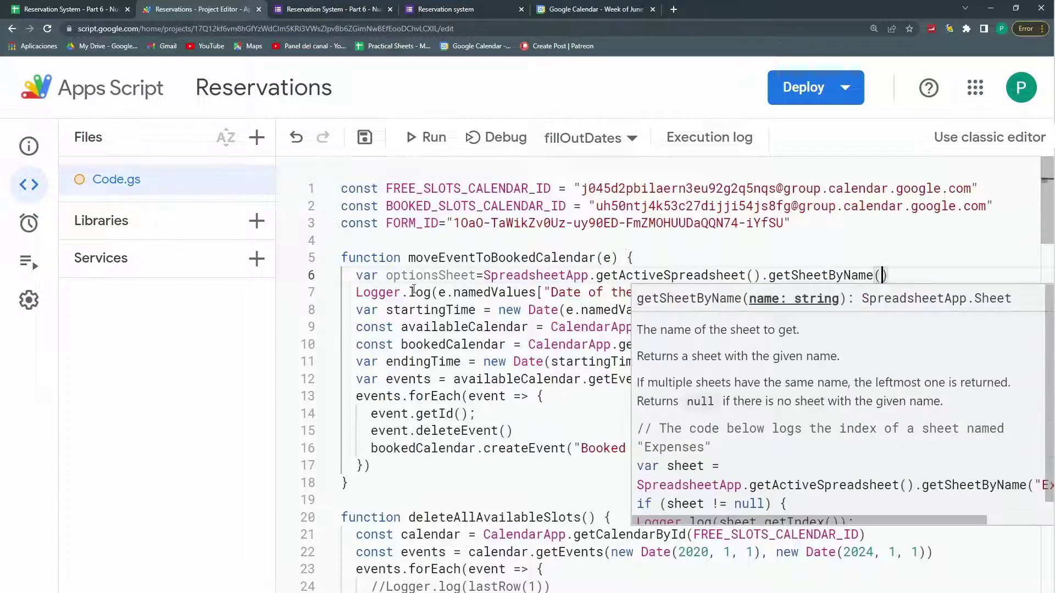
type("Options")
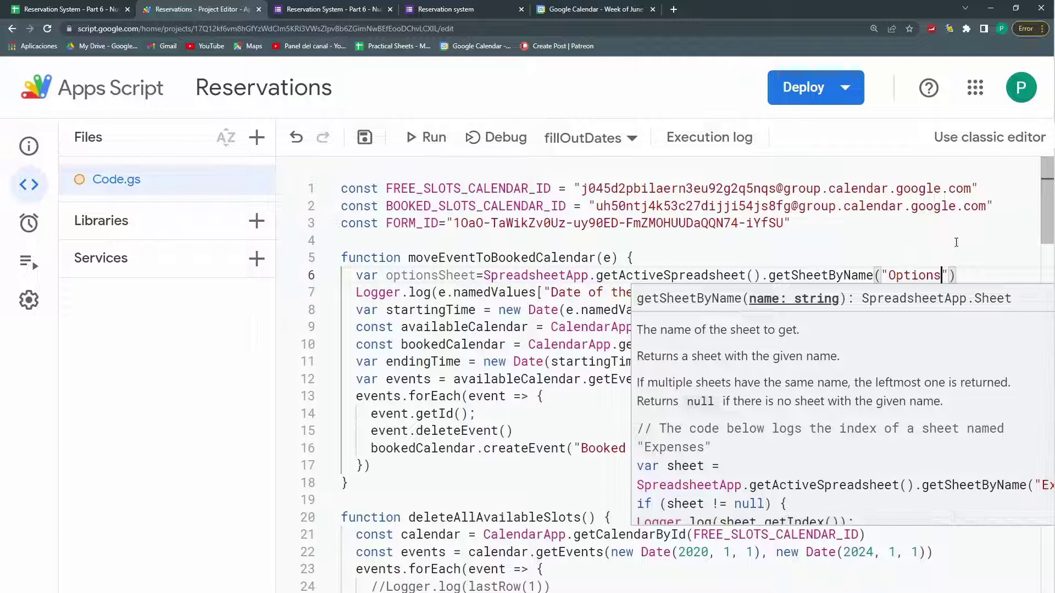
left_click(984, 274)
Step: Add var eventTable=optionsSheet.getRange(2,2 on the following line
key("Return")
type("var")
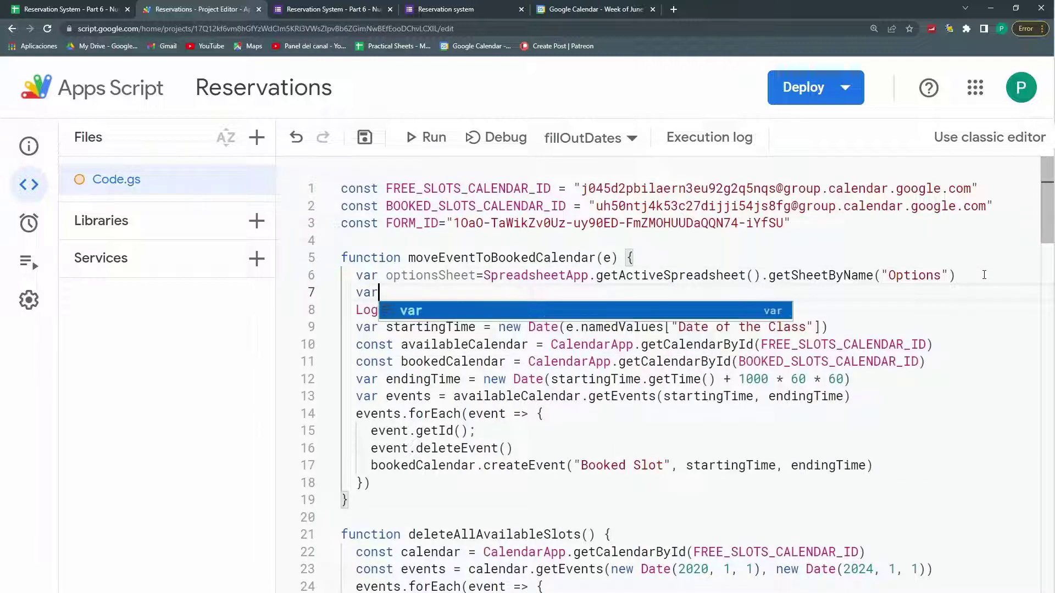
type(" eventTa")
key("BackSpace")
key("BackSpace")
type("eventTable=")
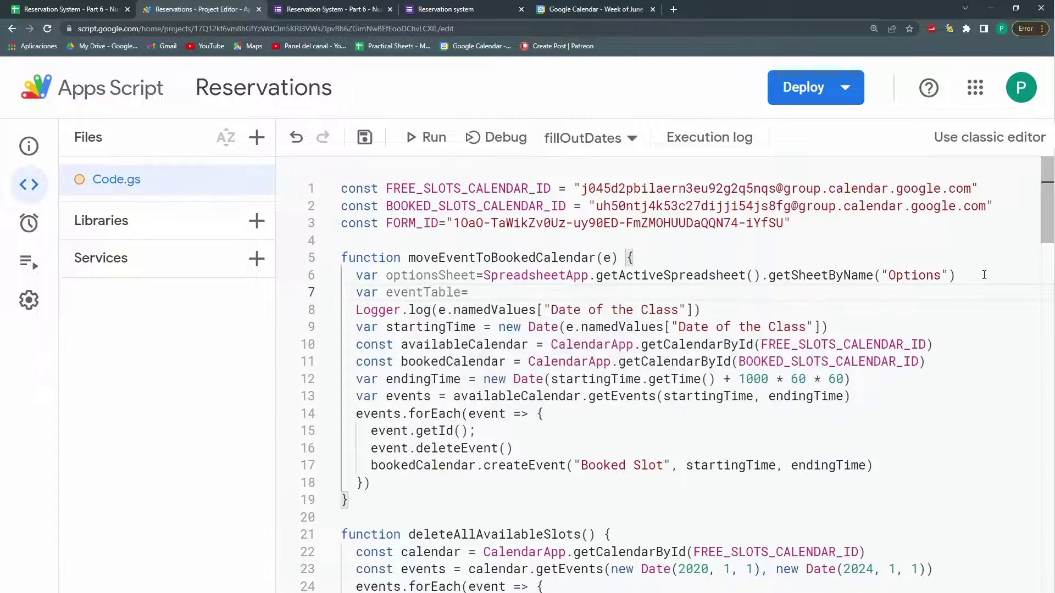
type("optii")
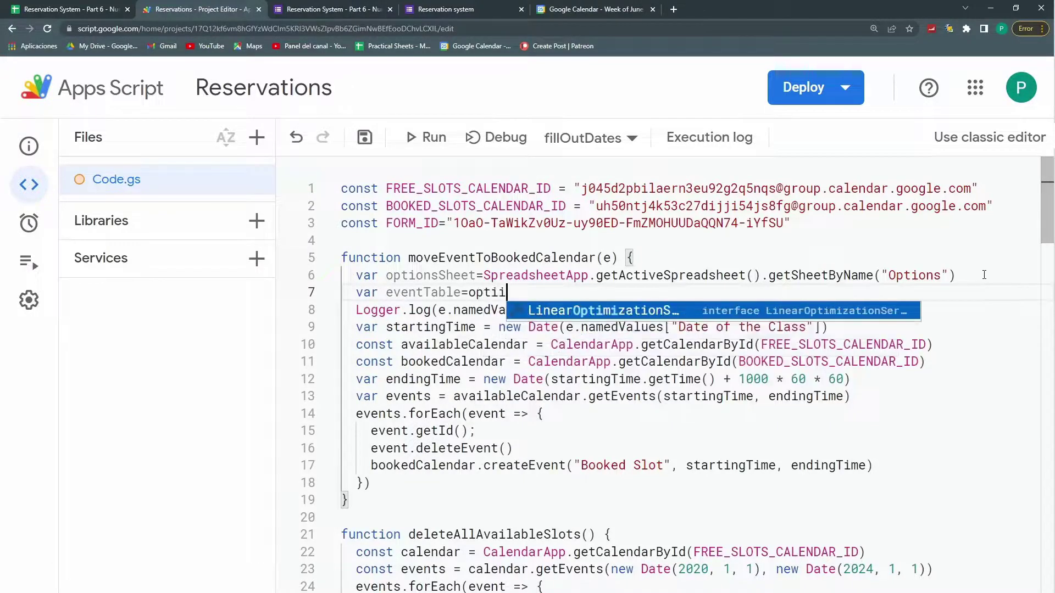
key("BackSpace")
type("on")
key("Return")
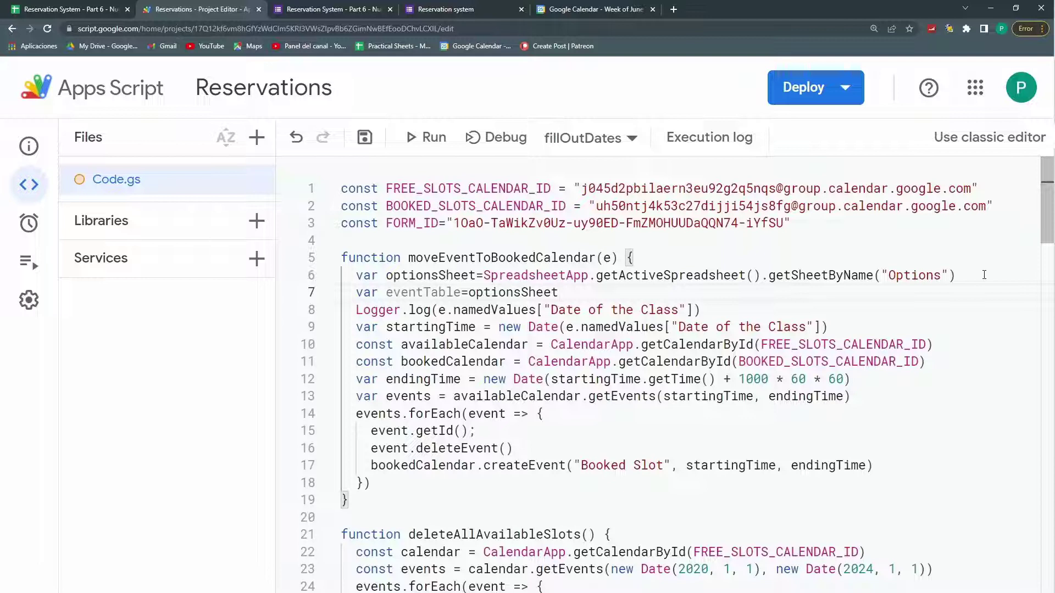
type(".getR")
key("Return")
type("(2")
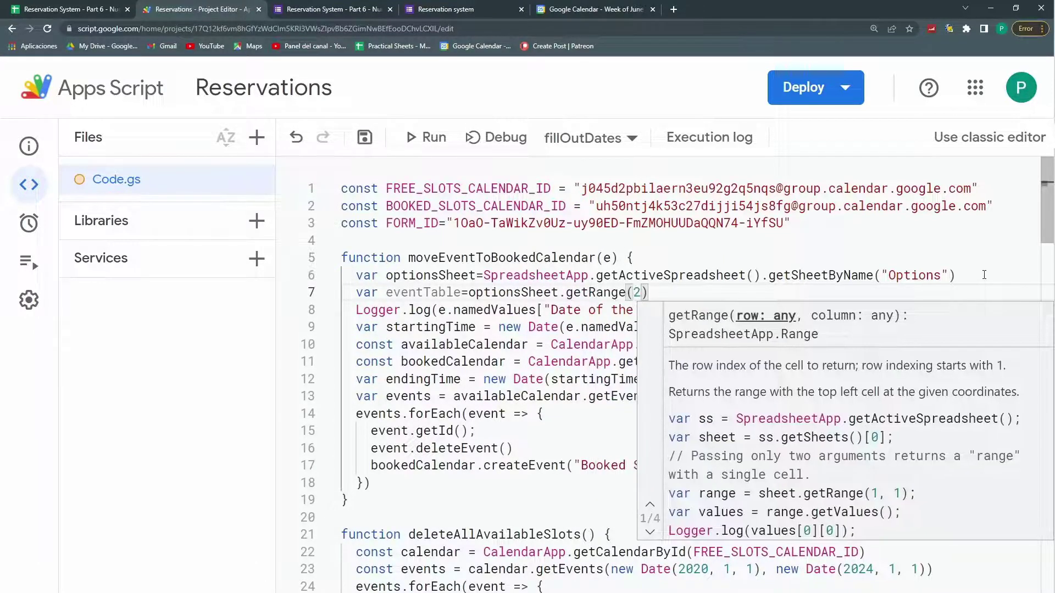
type(",2")
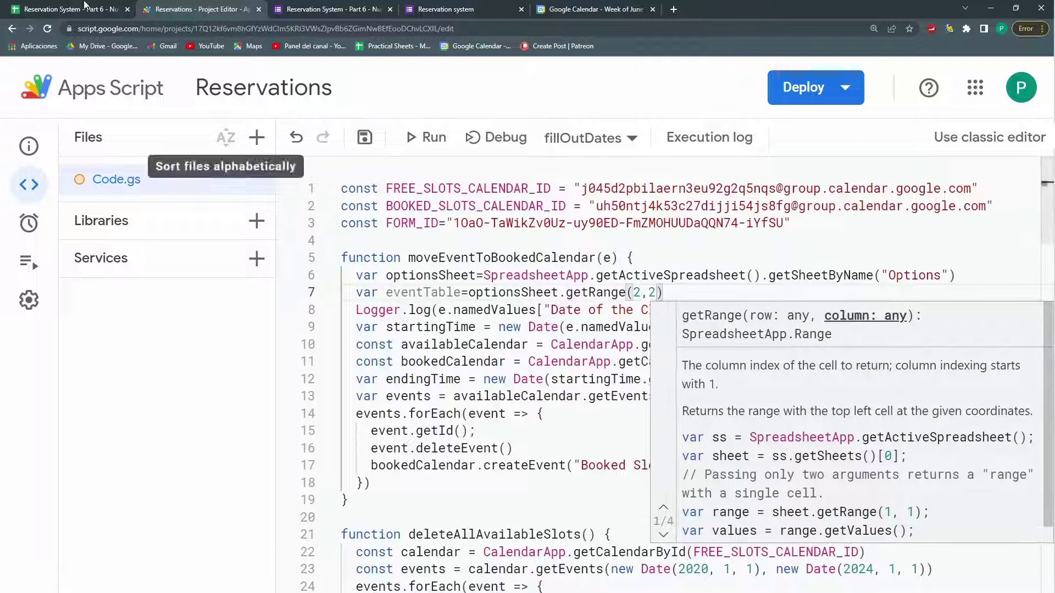
Step: Check the Options sheet's data below the headers, then return to the script editor
left_click(67, 9)
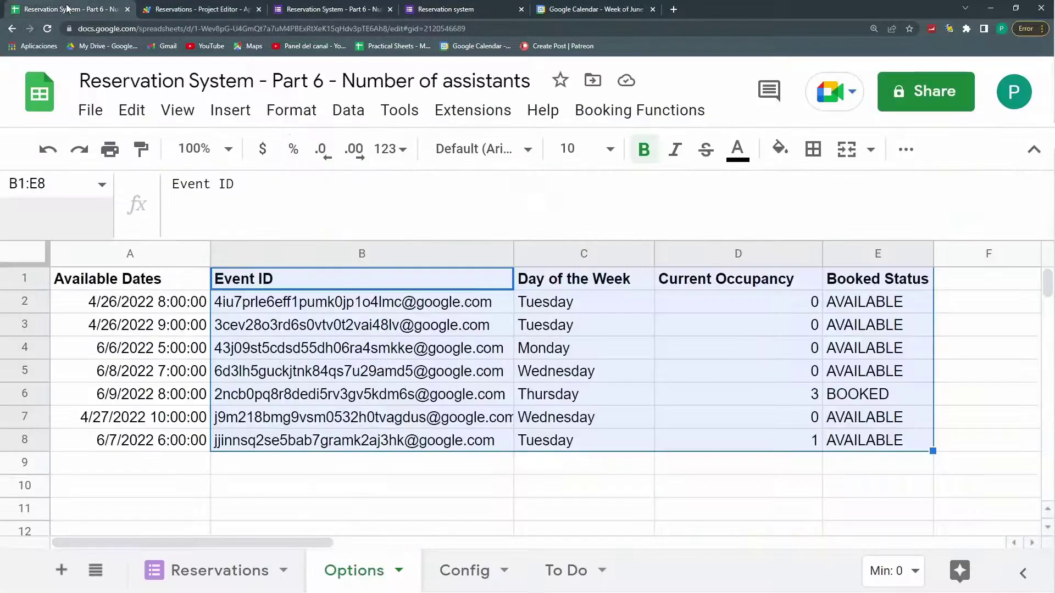
left_click_drag(272, 307, 857, 440)
mouse_move(416, 306)
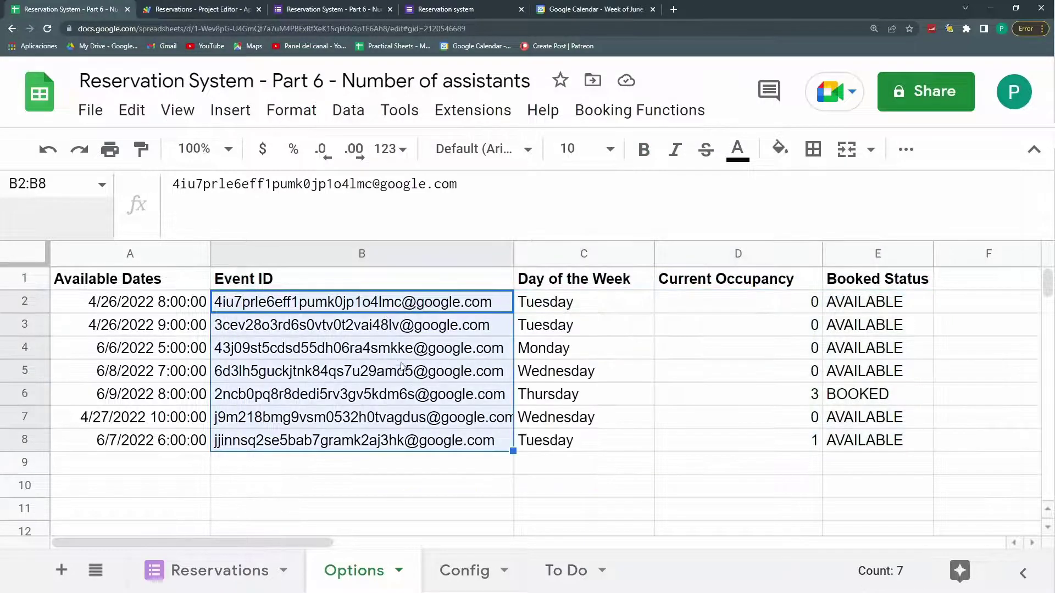
left_click(167, 4)
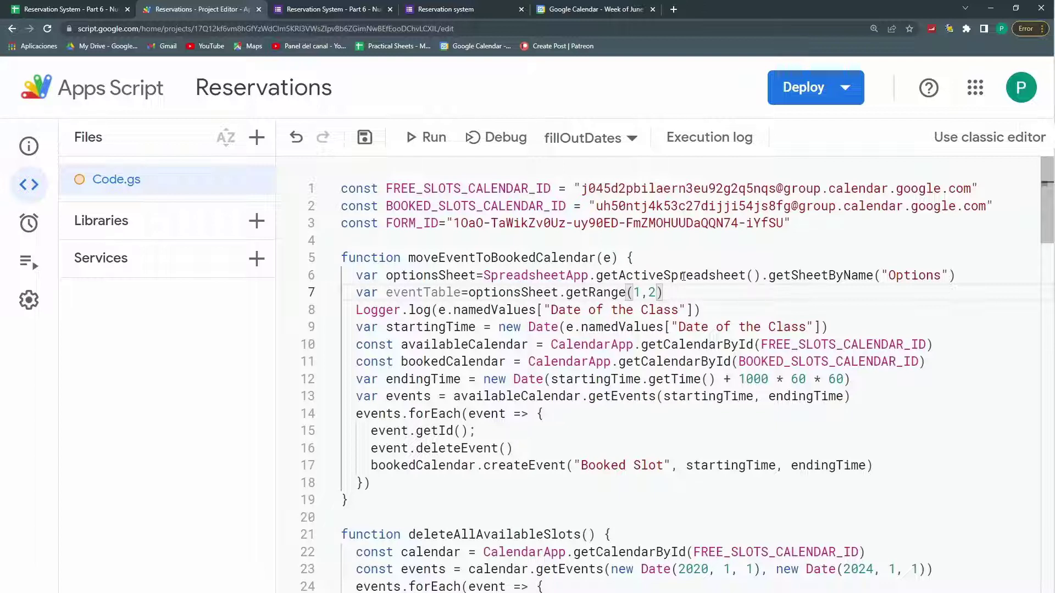
Step: Complete line 7 as getRange(1,2,optionsSheet.getLastRow()).getValues(); using the autocomplete suggestions
type(",")
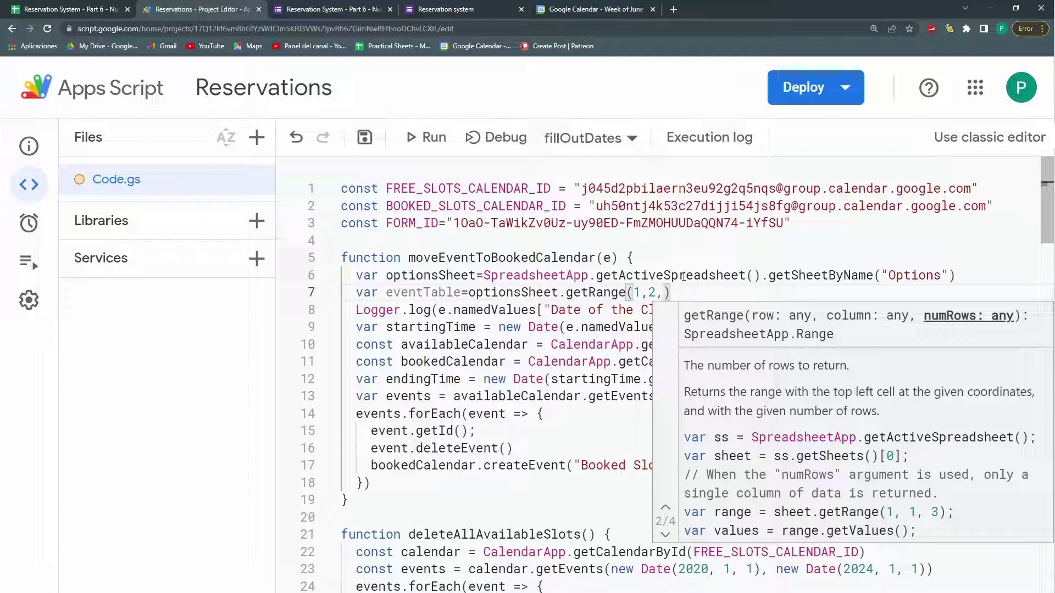
type("optionsSheet")
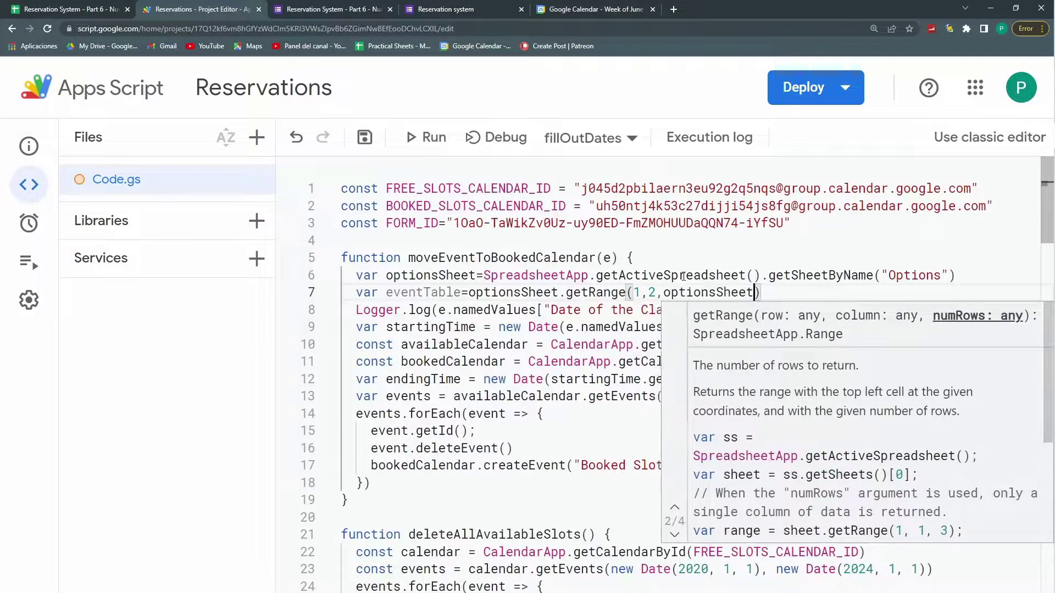
type(".getLastR")
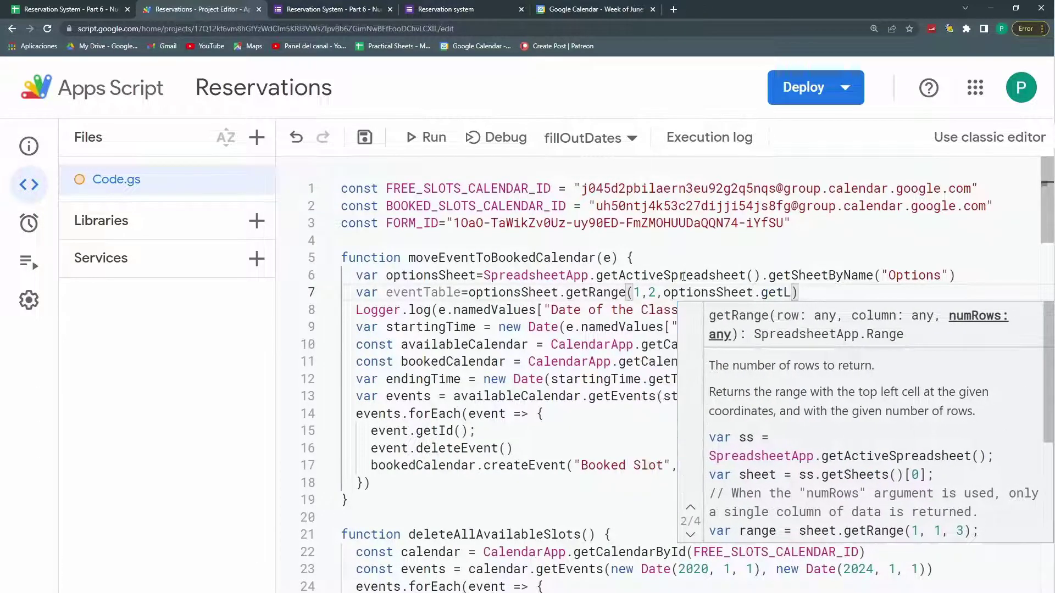
key("Tab")
type(").g")
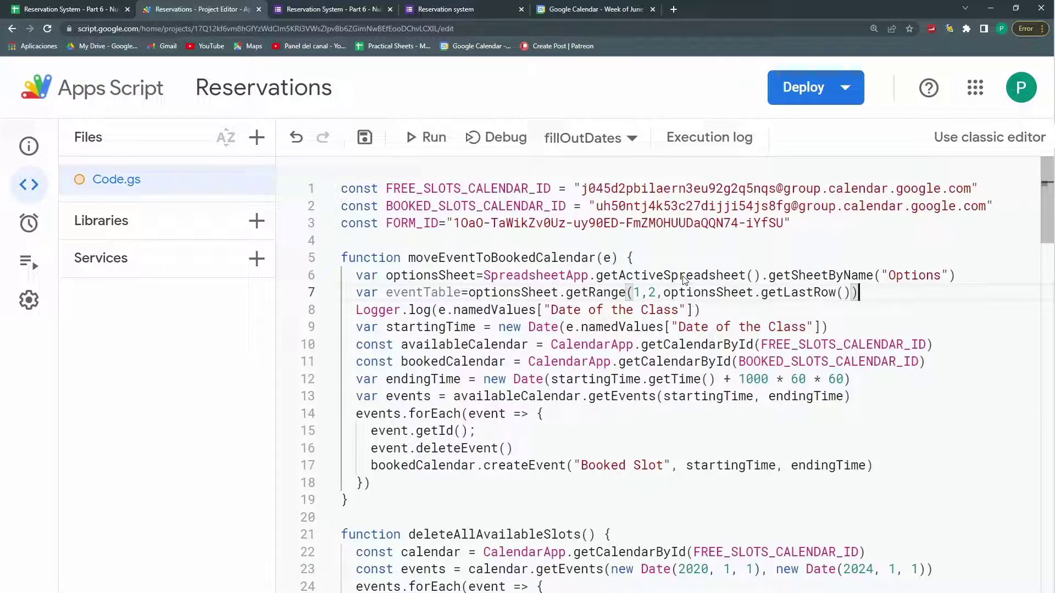
type("etValues")
key("Tab")
type(";")
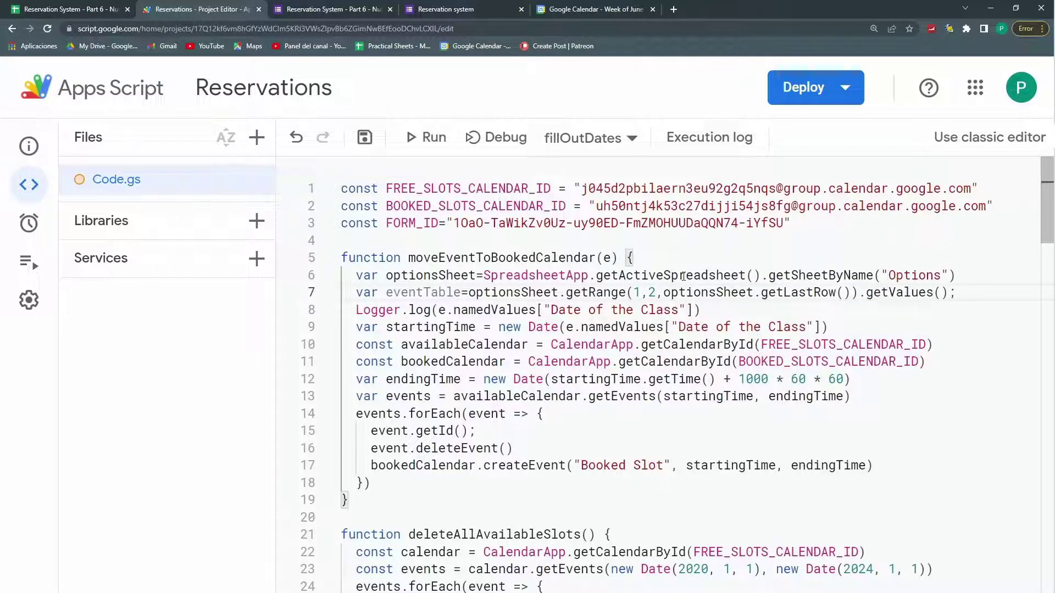
Step: Inspect the event IDs in B2:B8 of the Options sheet, then return to the Reservations script
left_click(83, 9)
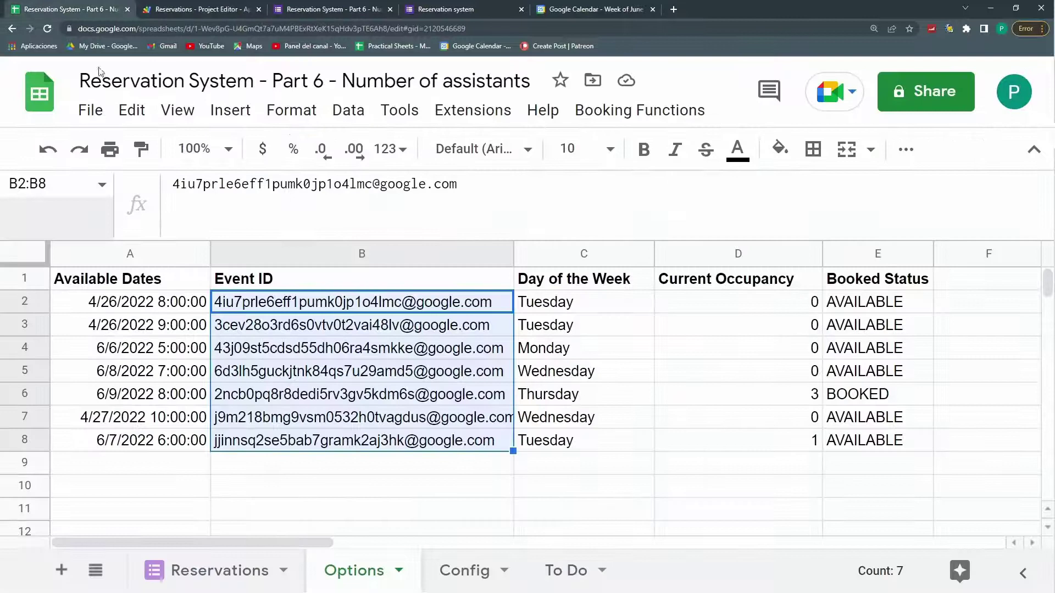
left_click(346, 348)
left_click_drag(348, 302, 359, 445)
left_click(256, 300)
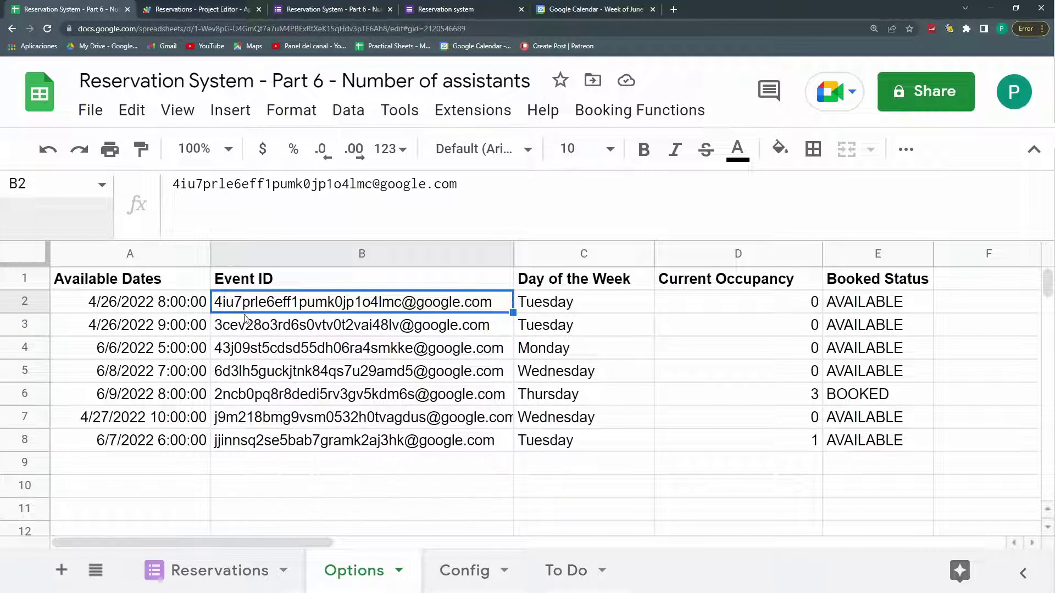
left_click(269, 330)
left_click(267, 354)
left_click(266, 373)
left_click_drag(246, 304, 267, 385)
left_click(251, 306)
left_click_drag(266, 303, 267, 435)
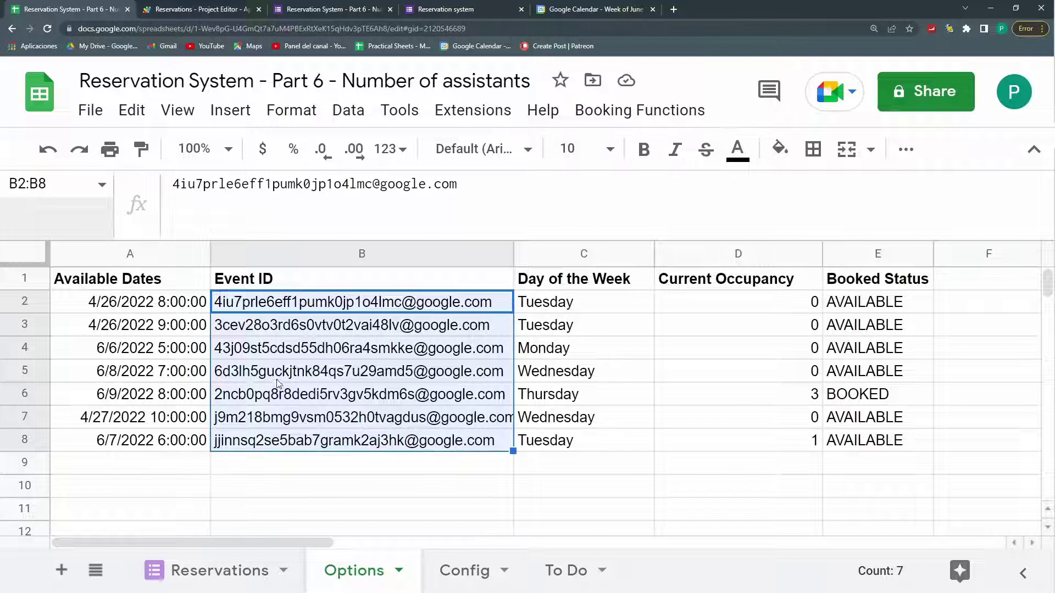
left_click(150, 16)
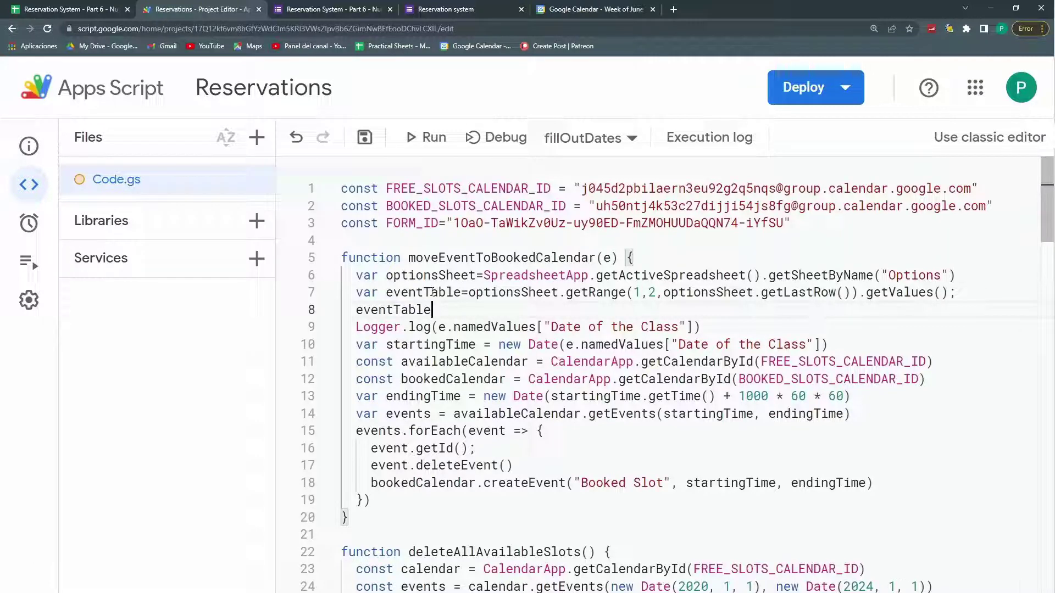
Step: Write eventTable=eventTable.map(row=>row[0]) on line 8
type(".")
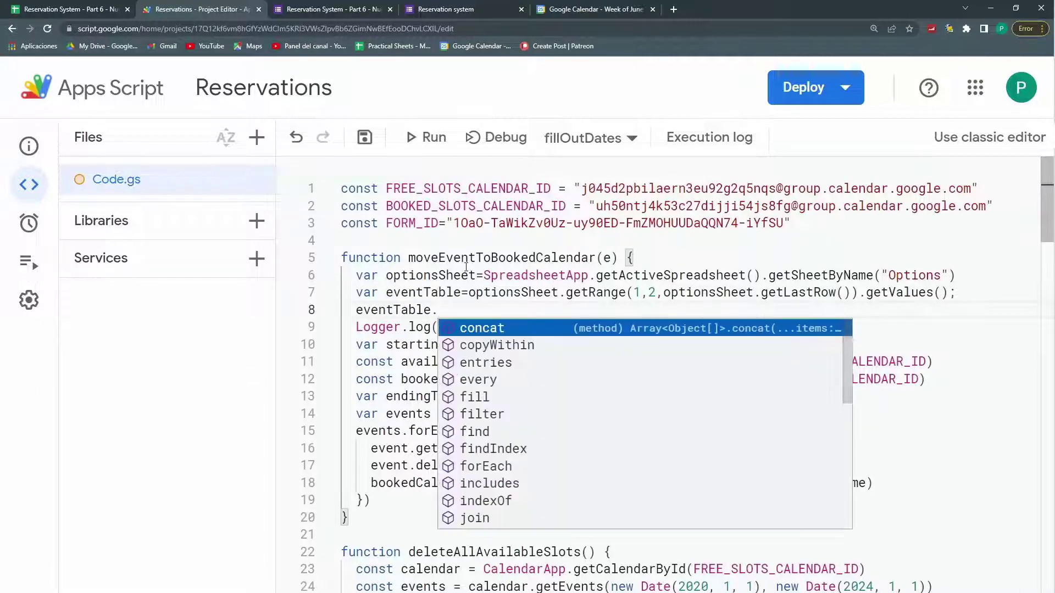
type("map(")
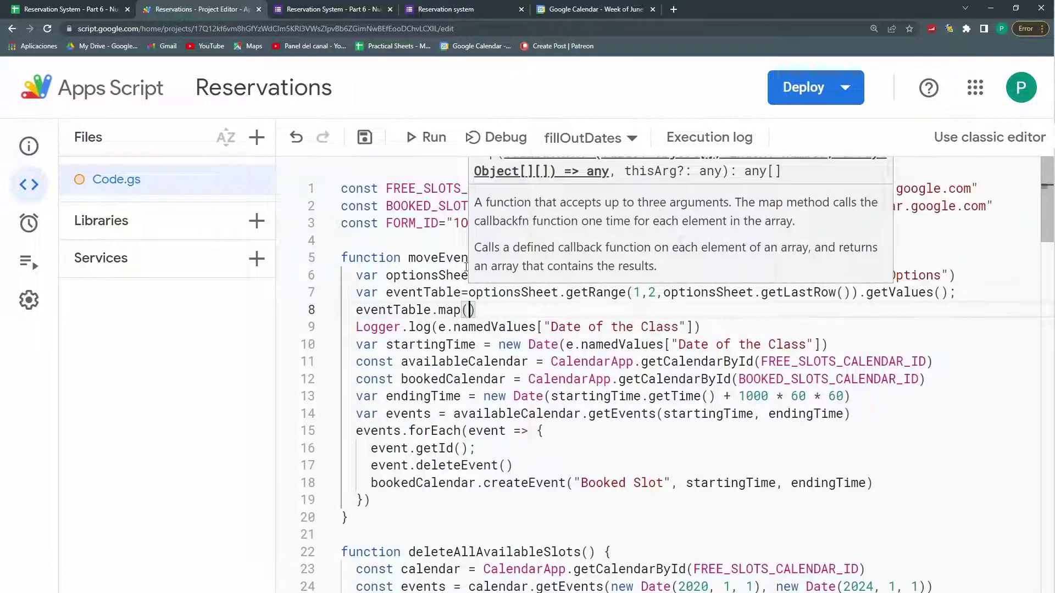
type("row=>row")
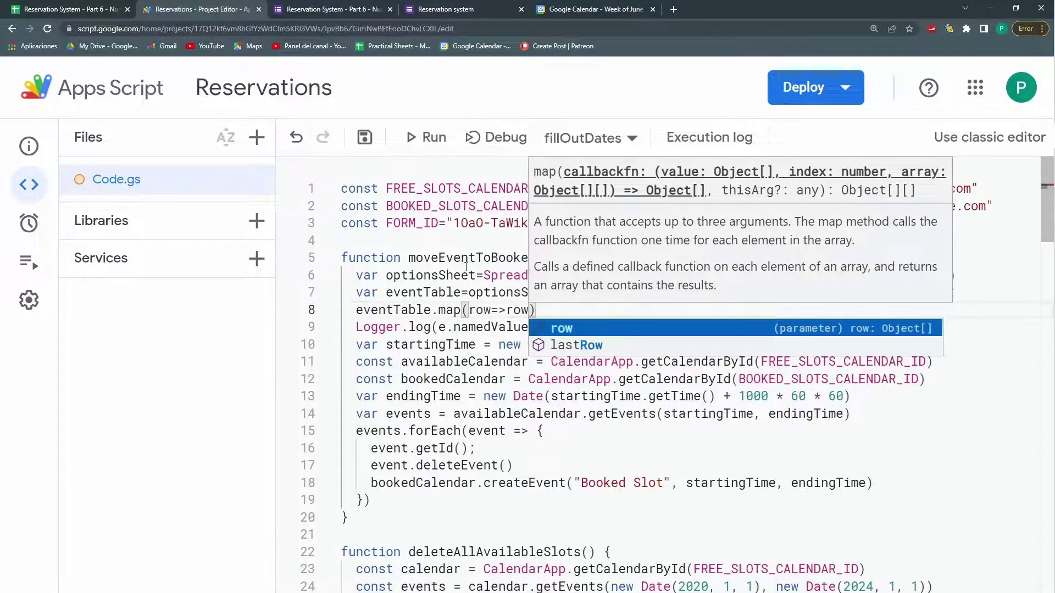
type("[0")
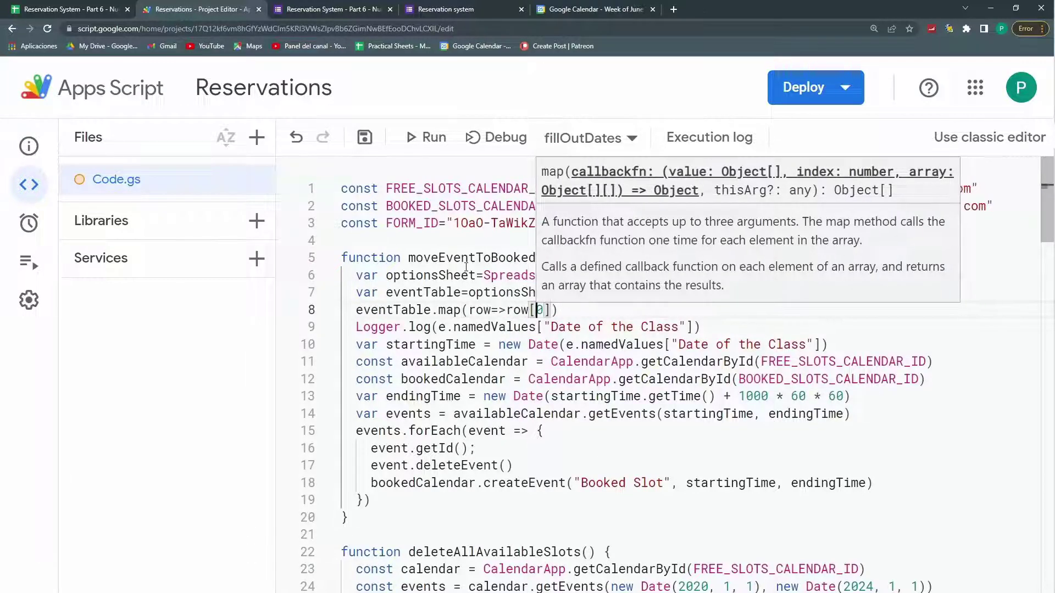
key("Left")
key("Left")
key("Left")
key("Left")
key("Left")
key("Left")
key("Left")
key("Left")
key("Left")
key("Left")
key("Left")
key("Left")
key("Left")
key("Left")
key("Left")
key("Left")
key("Left")
key("Left")
key("Left")
key("Left")
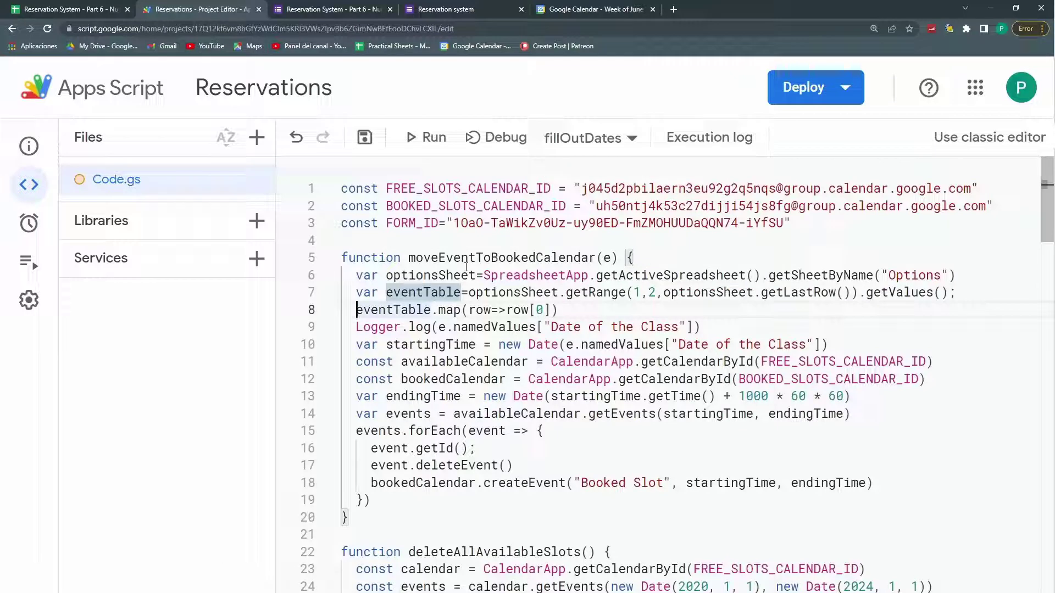
type("eventTable")
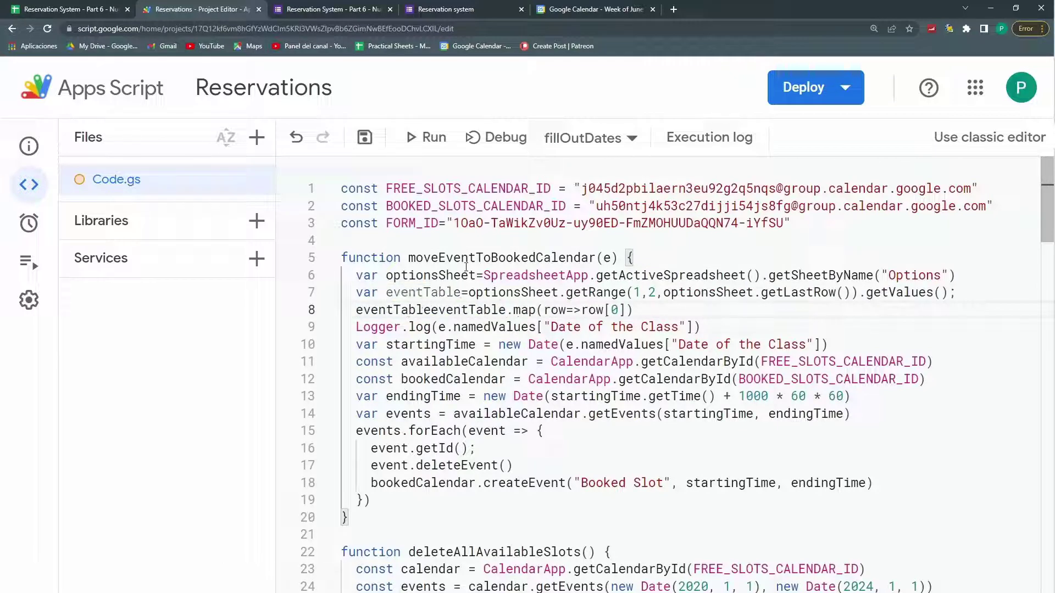
type("=")
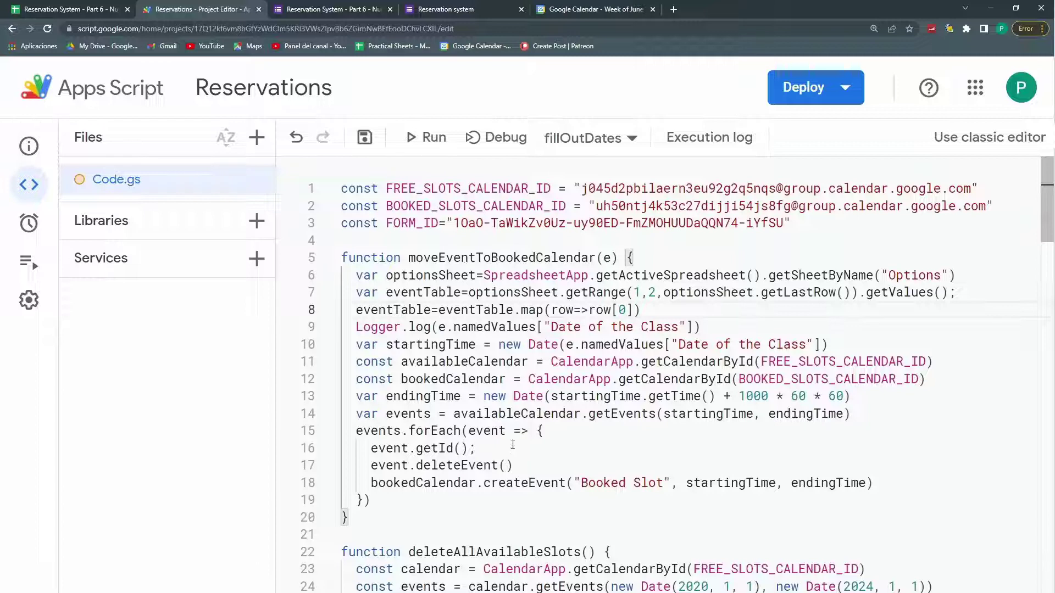
Step: Store the getId result as var id and add eventTable.indexOf(id) below it
left_click(372, 449)
type("var id=")
key("Right")
key("Right")
key("Right")
key("Right")
key("Right")
key("Right")
key("Right")
key("Right")
key("Right")
key("Right")
key("Right")
key("Right")
key("Right")
key("Right")
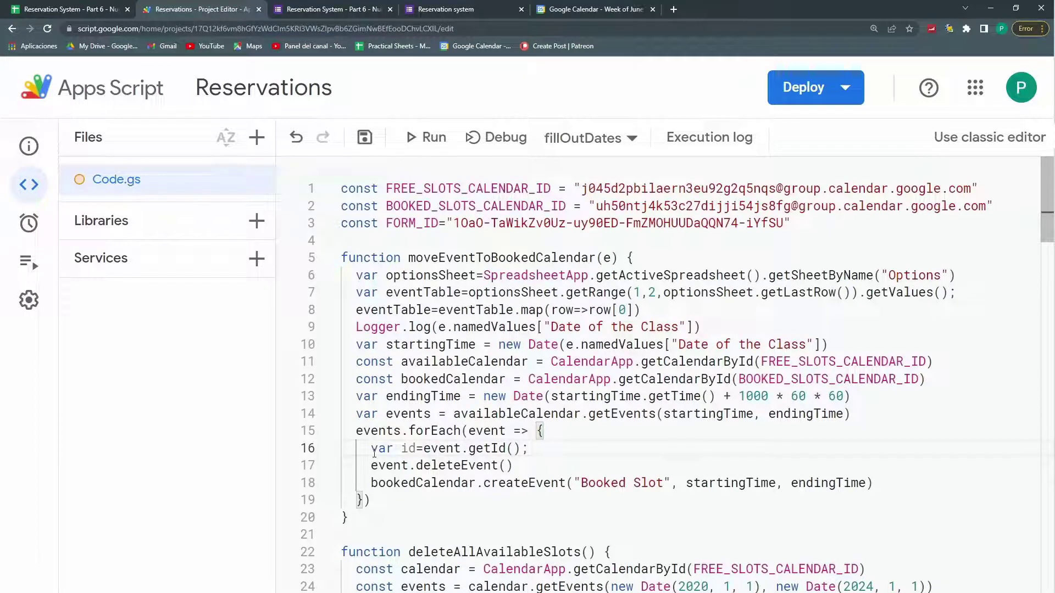
key("Return")
type("even")
key("Down")
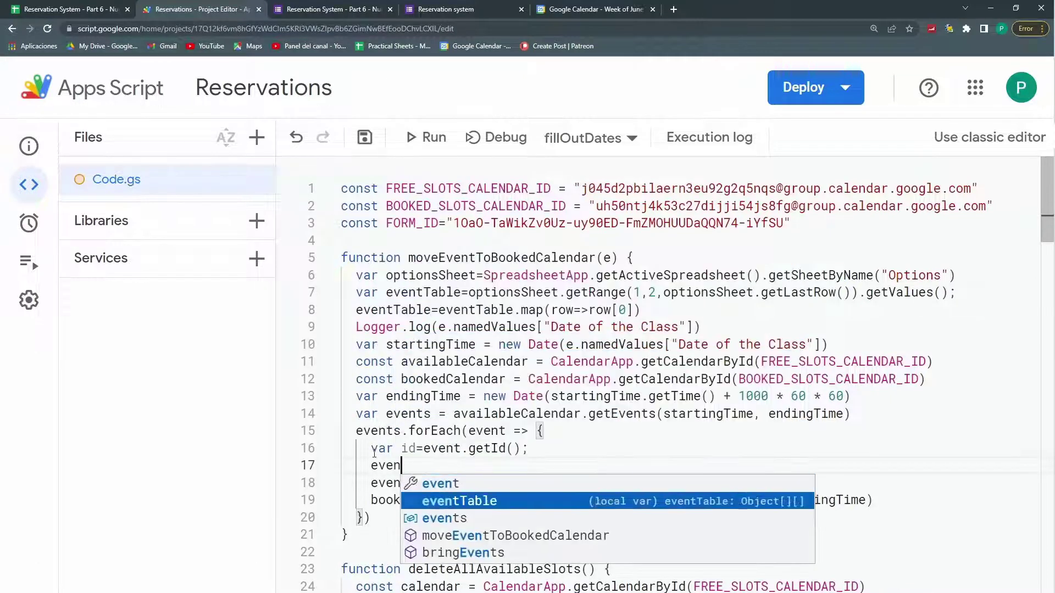
key("Return")
type(".ind")
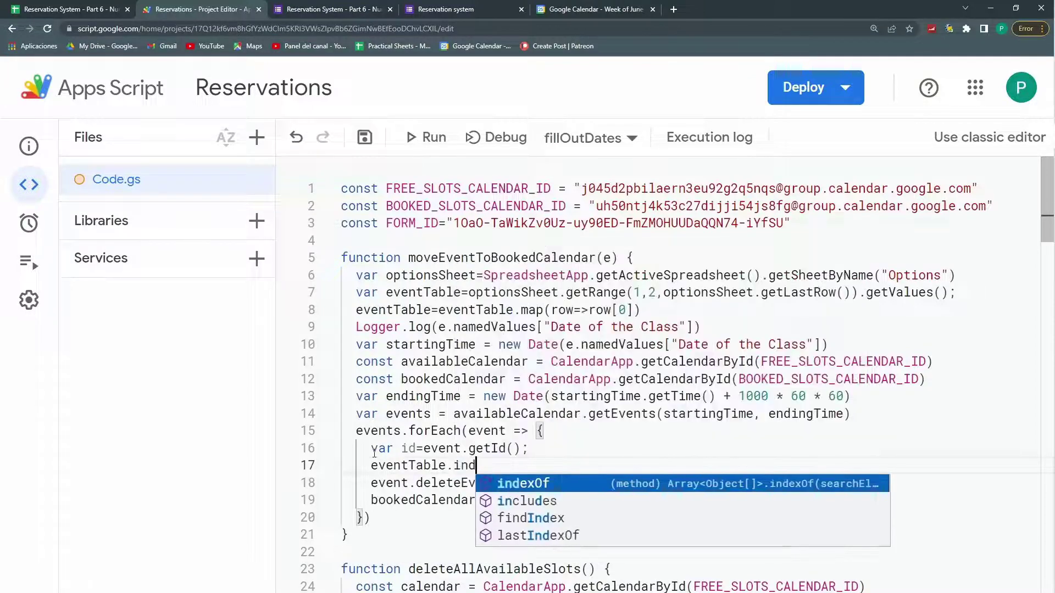
type("exOf(id")
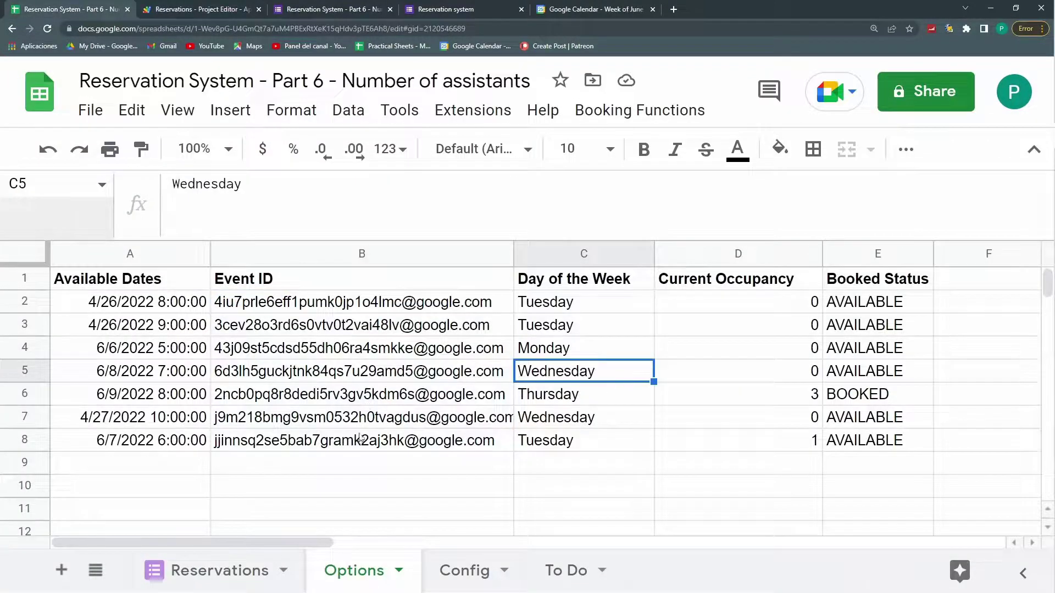
left_click_drag(360, 440, 734, 440)
Step: Check occupancy 3 in D6, the event ID in B8 and occupancy 1 in D8
left_click(720, 405)
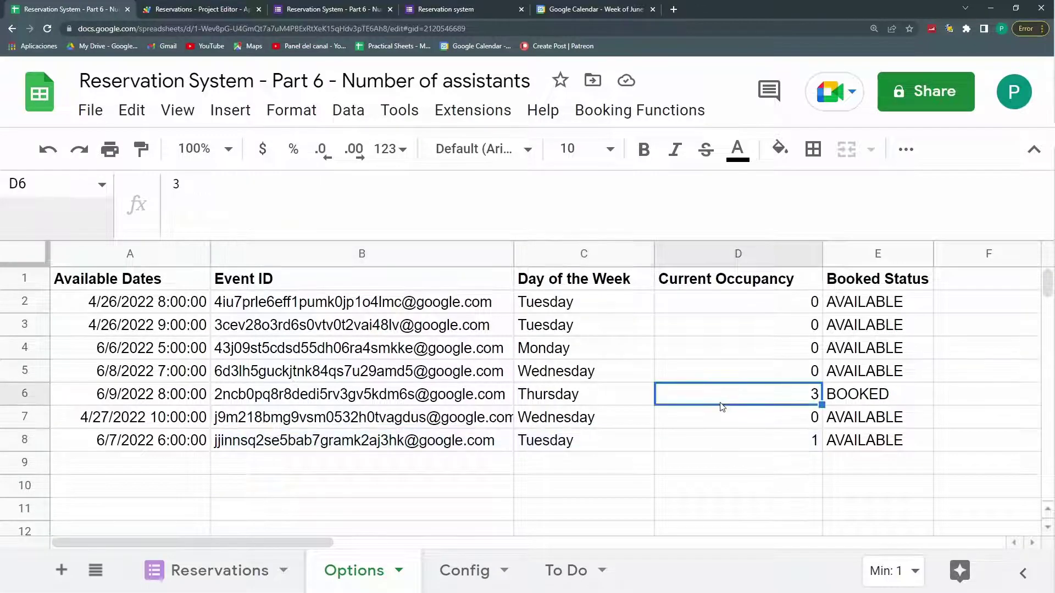
left_click(371, 446)
left_click(703, 446)
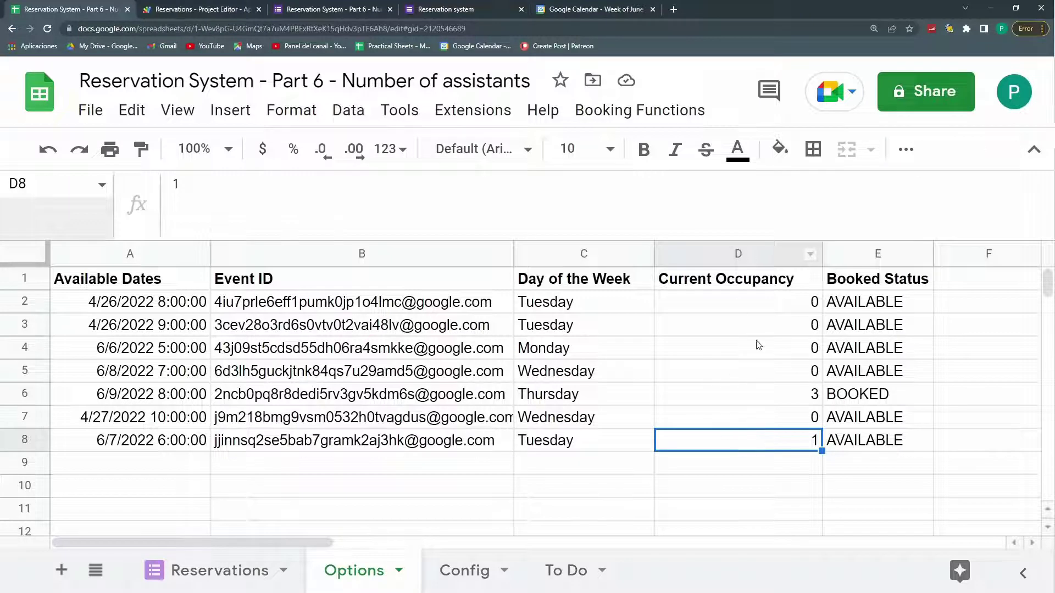
Step: Widen line 7's range to getRange(1,2,optionsSheet.getLastRow(),4)
key("ctrl+Tab")
left_click(659, 308)
left_click_drag(848, 291, 641, 293)
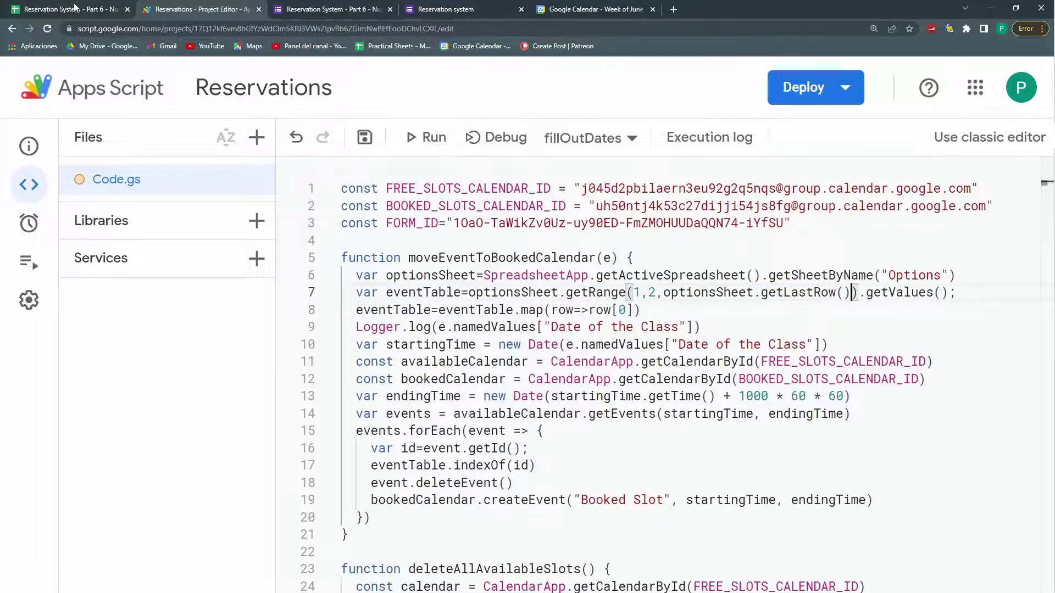
key("ctrl+shift+Tab")
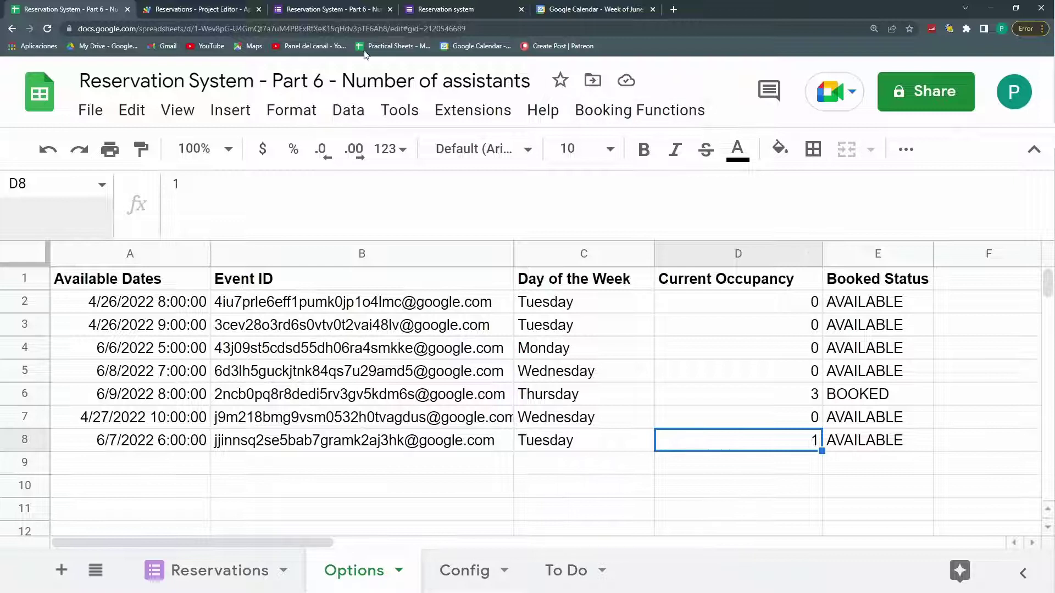
key("ctrl+Tab")
type(",4")
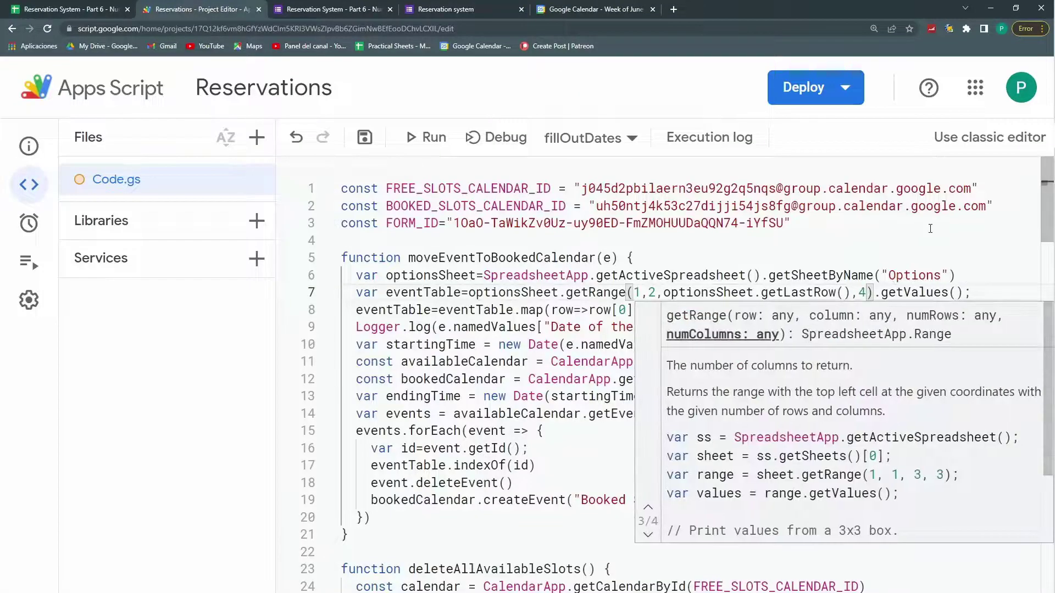
Step: Rename the mapped ID list to eventList and set var index=eventList.indexOf(id)
left_click_drag(434, 312, 357, 309)
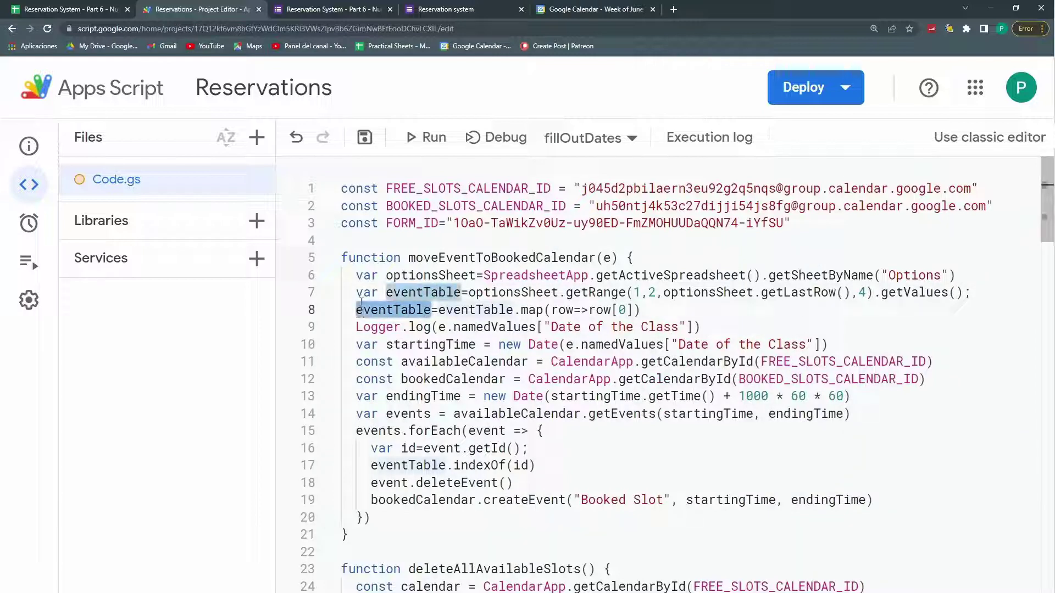
type("var ")
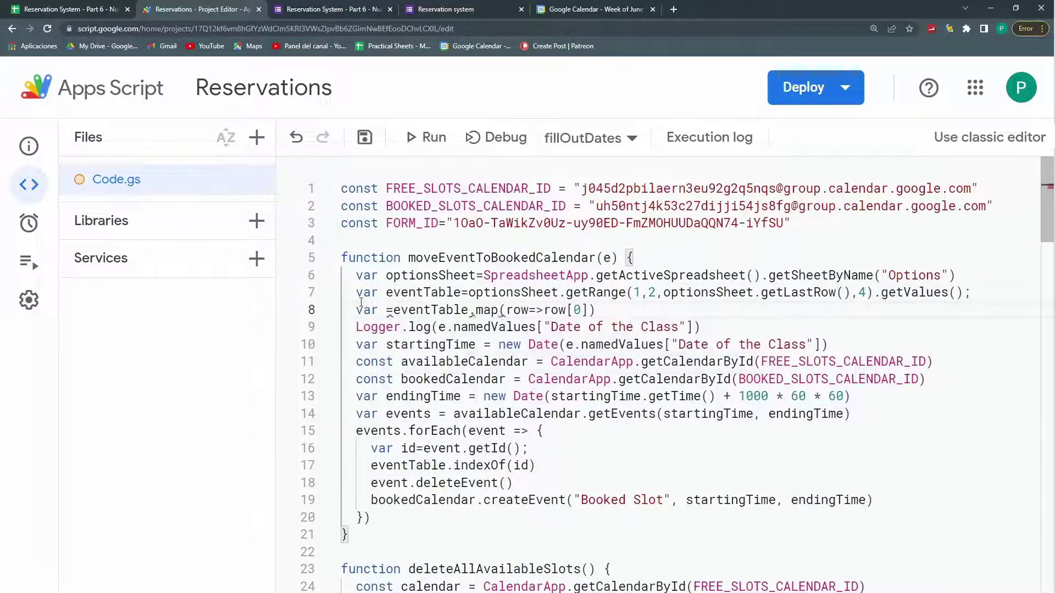
type("eventList")
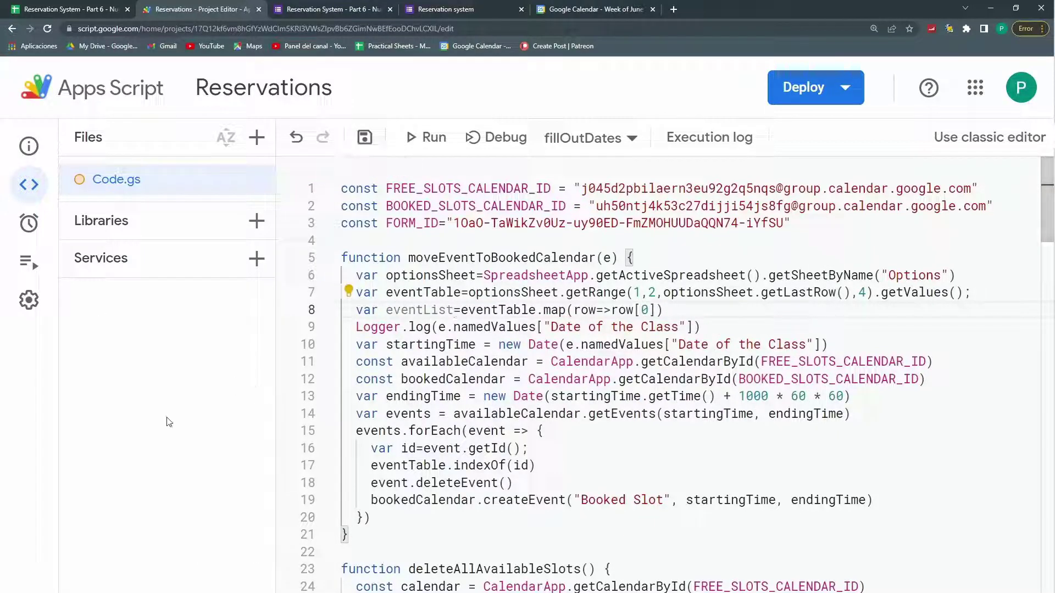
left_click_drag(447, 466, 408, 465)
type("List")
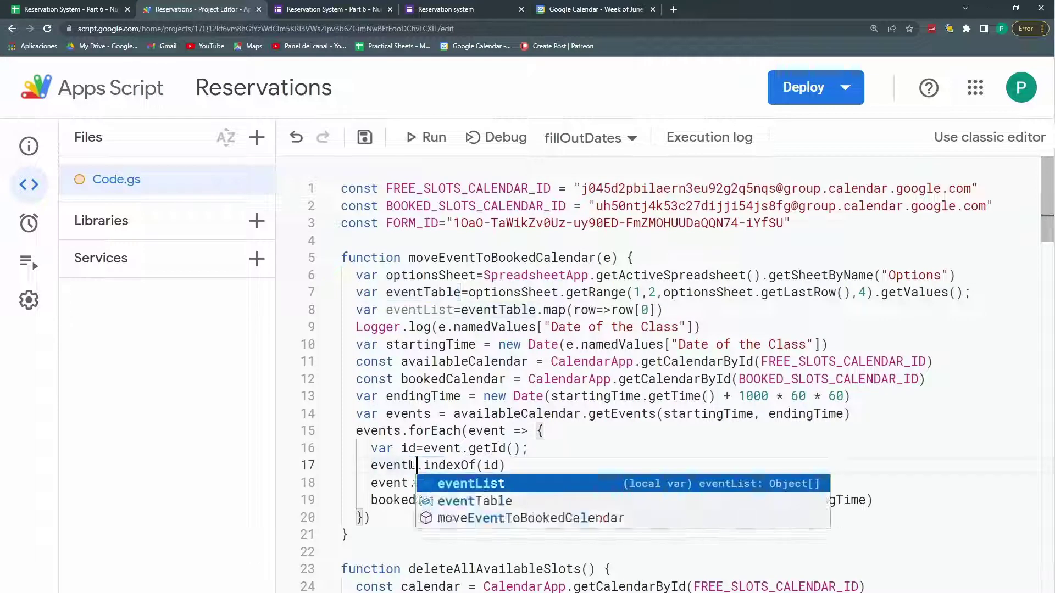
key("Home")
type("var index=")
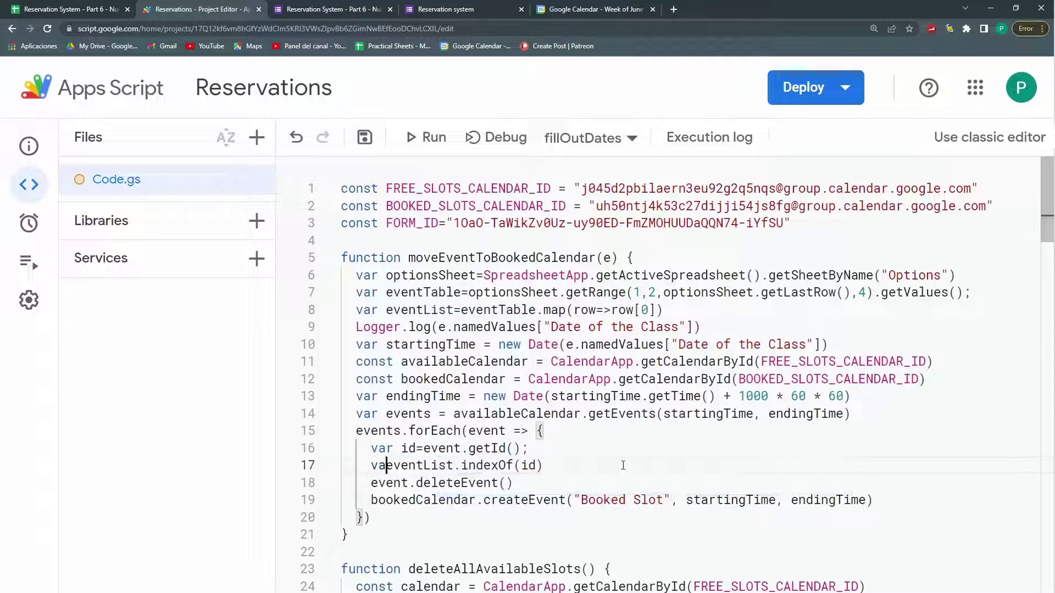
Step: Start a new line 18 reading eventTable(index,
left_click(623, 466)
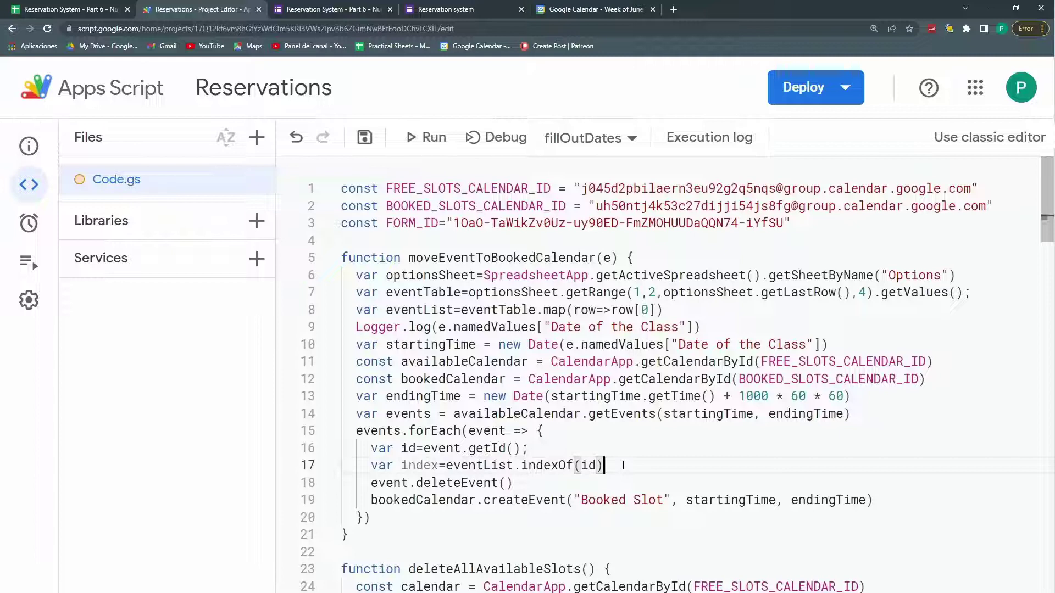
key("Return")
type("eventTable(index,")
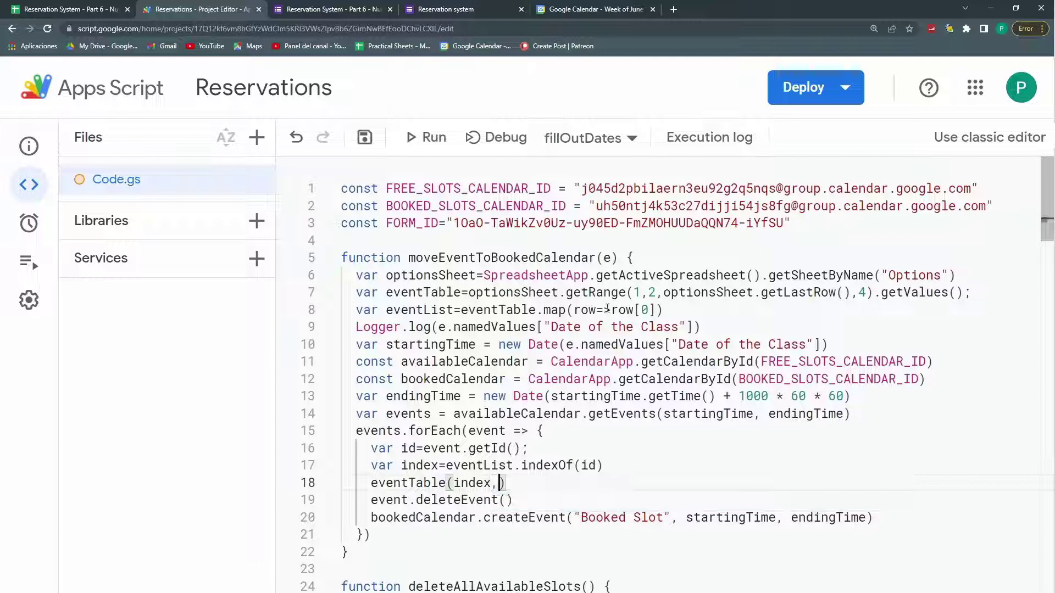
Step: Count columns in the spreadsheet to confirm Current Occupancy is offset 3 from Event ID
left_click(66, 9)
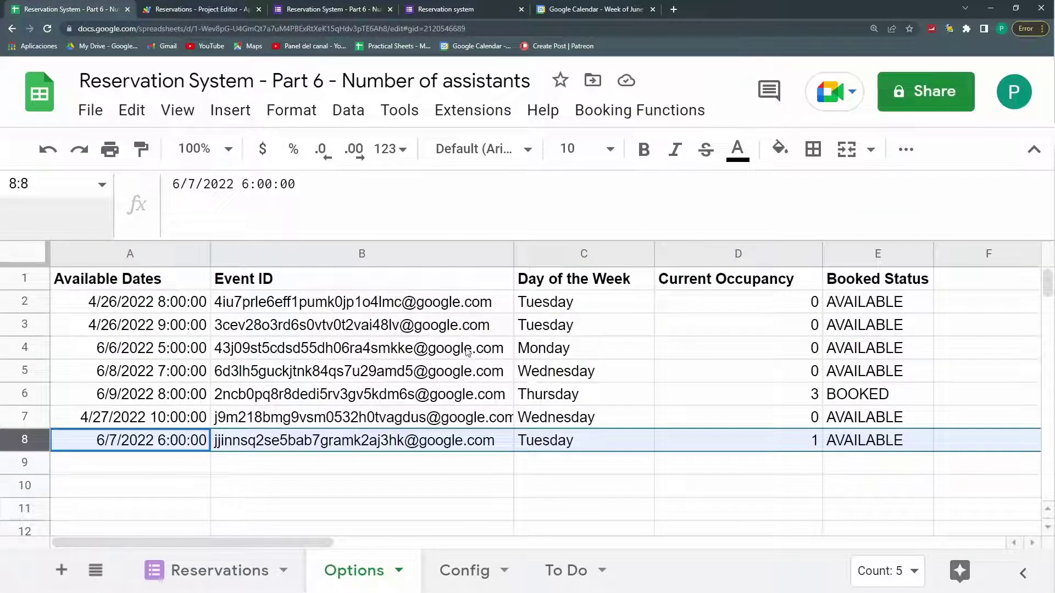
left_click(438, 251)
key("Right")
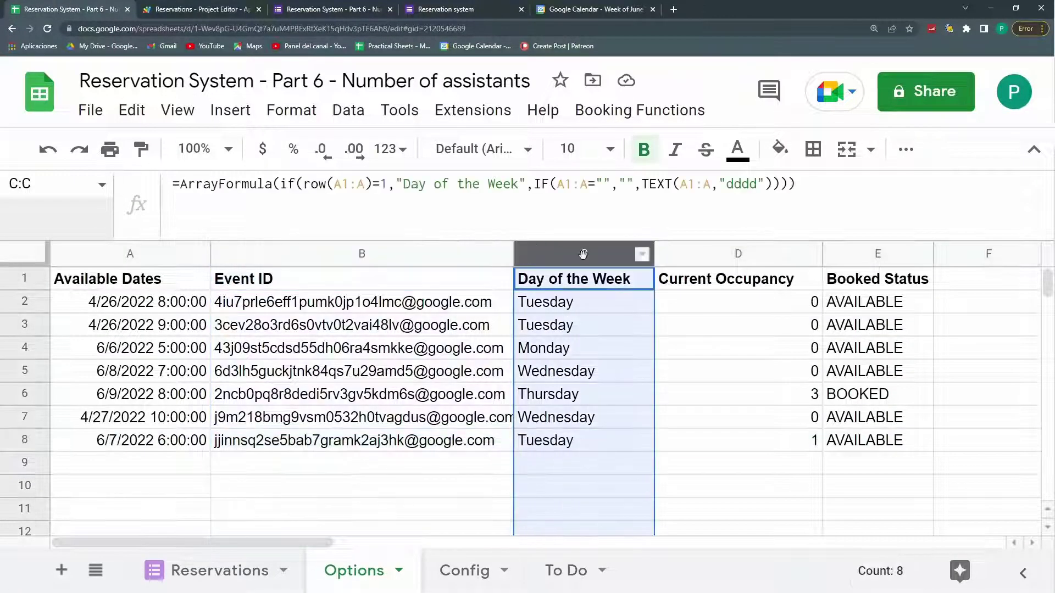
key("Right")
left_click(214, 9)
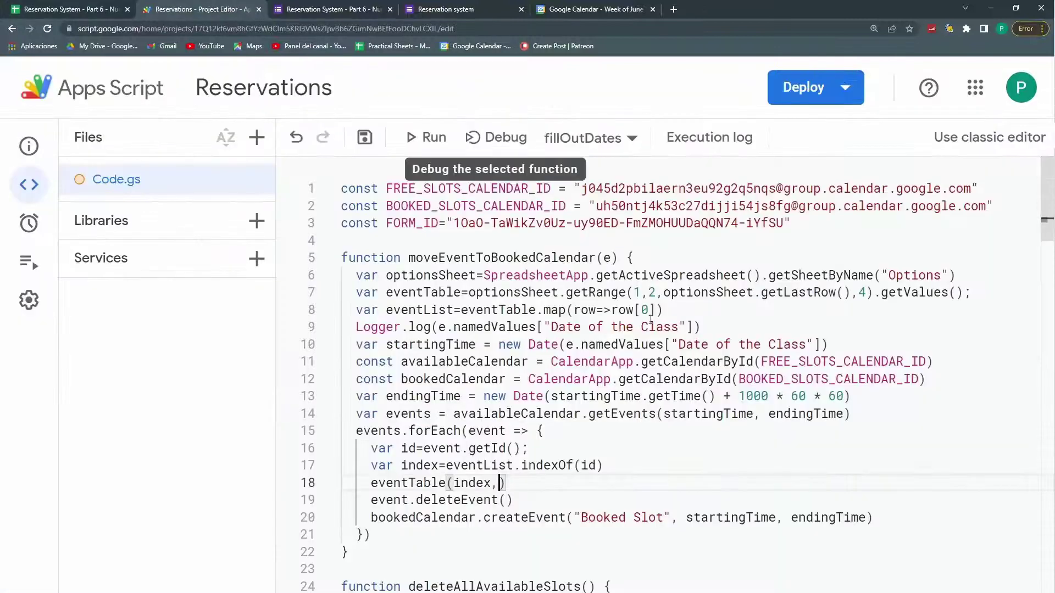
Step: Turn line 18 into an if(eventTable(index,3)==3){ block
type("3")
key("Left")
key("Left")
key("Left")
key("Left")
key("Left")
key("Left")
key("Left")
key("Left")
key("Left")
key("Left")
key("Left")
key("Left")
key("Left")
type("if(")
key("Right")
key("End")
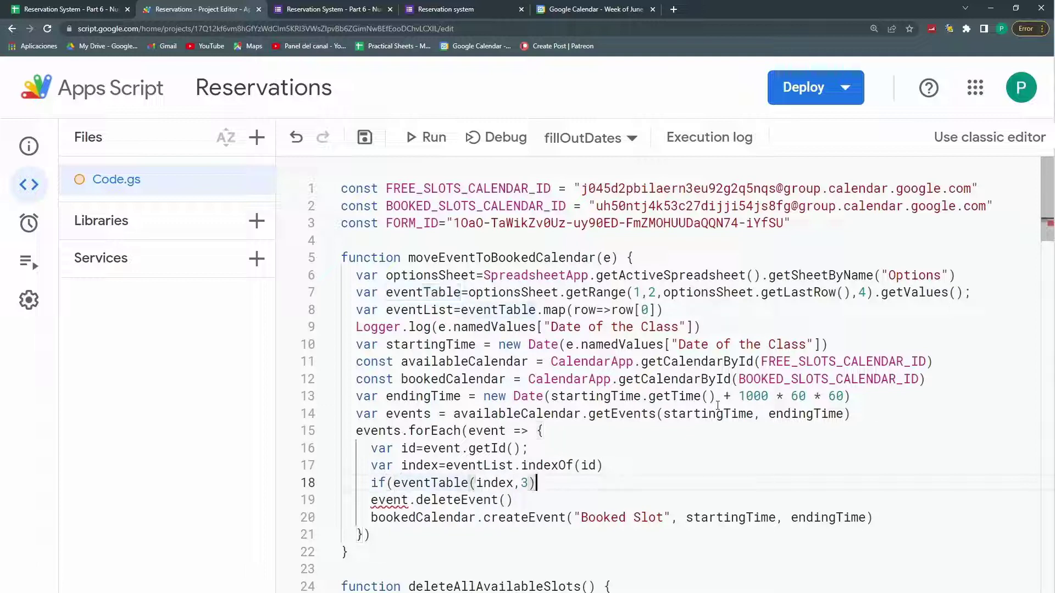
type("==3")
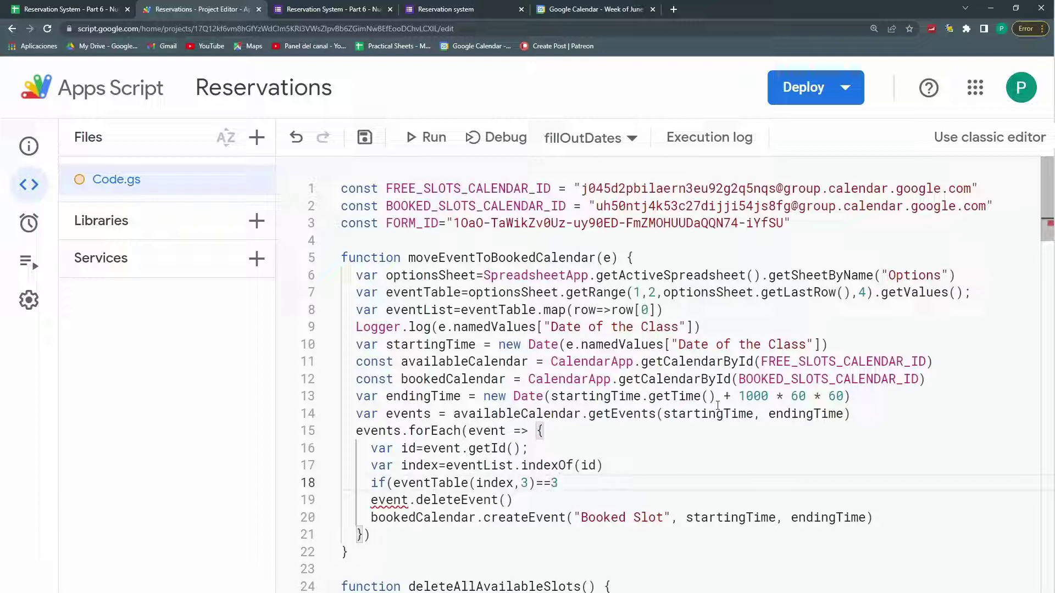
type("){")
key("Return")
key("Return")
Step: Move the deleteEvent and Booked Slot createEvent lines inside the if block
scroll(875, 313, "down", 2)
left_click_drag(900, 468, 377, 452)
key("ctrl+x")
left_click(418, 406)
key("ctrl+v")
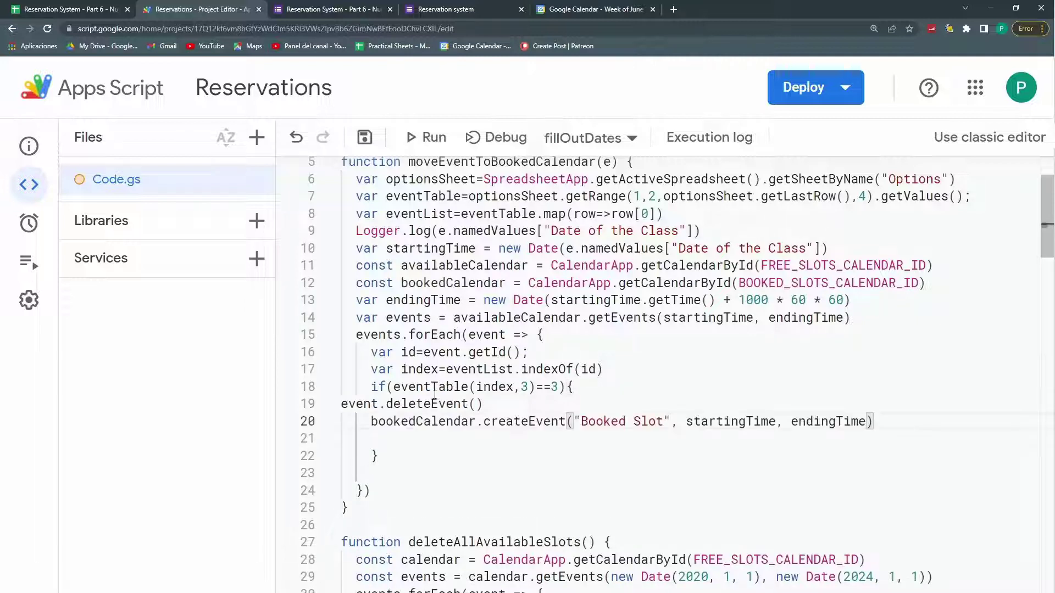
Step: Format the document, delete the two leftover blank lines, and save the project
right_click(439, 402)
left_click(490, 270)
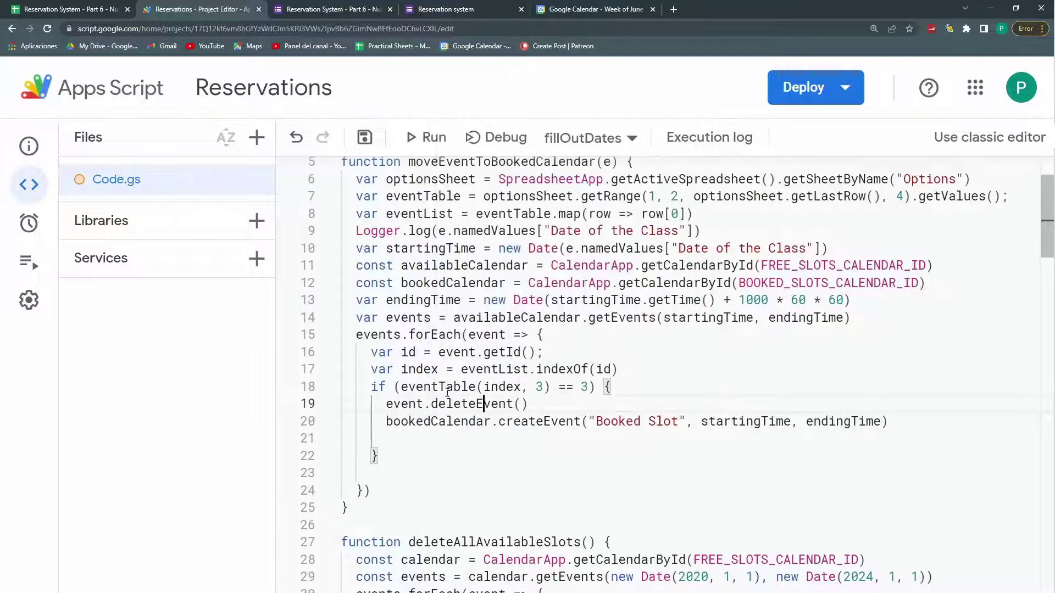
scroll(421, 317, "up", 2)
scroll(456, 292, "down", 2)
left_click(379, 436)
key("BackSpace")
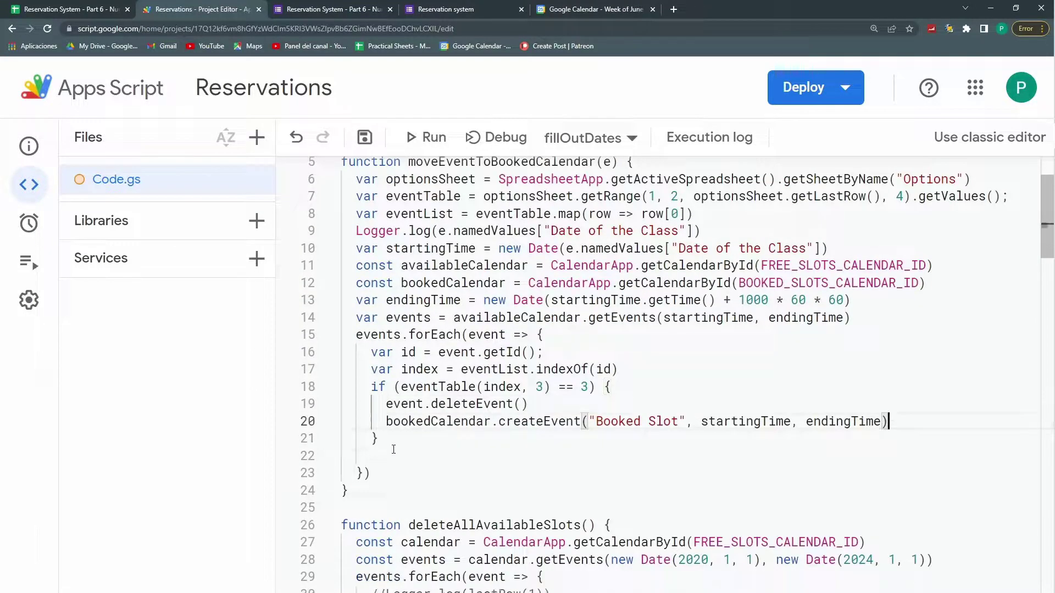
left_click(390, 454)
key("BackSpace")
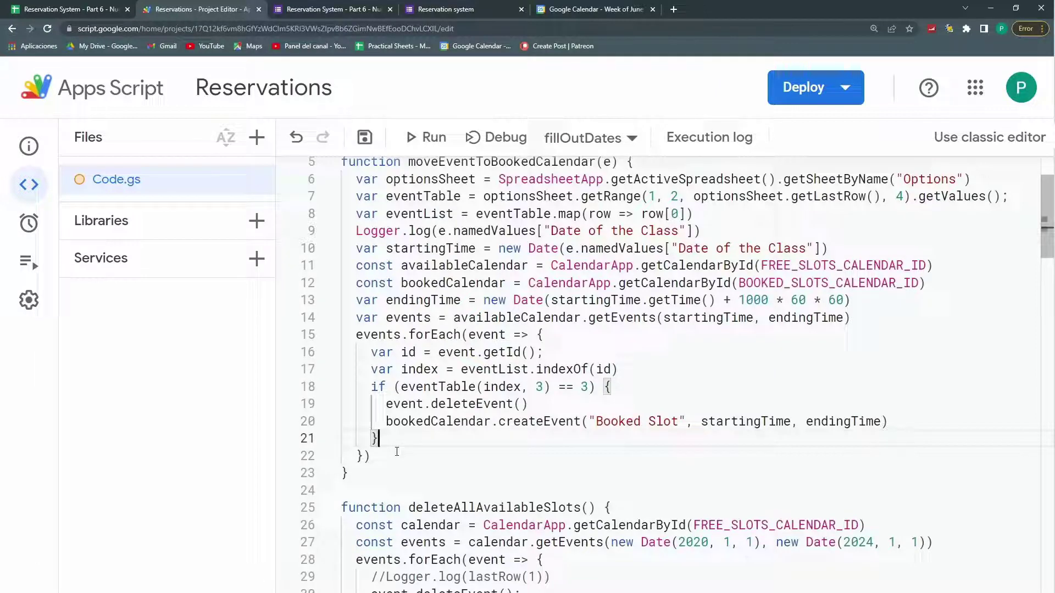
left_click(494, 405)
left_click(365, 138)
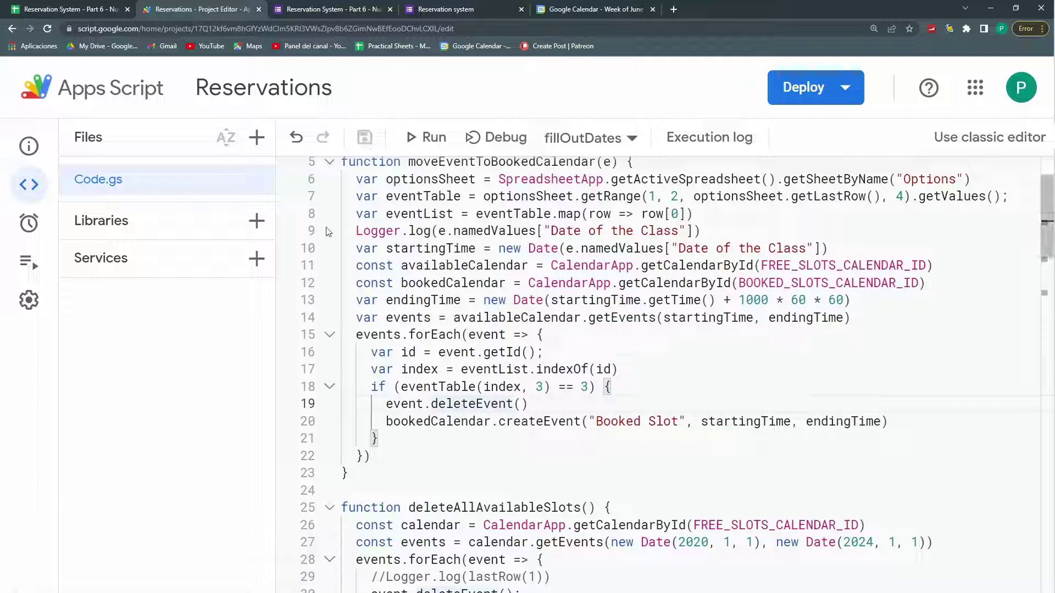
Step: In the reservation form, choose class Google Forms and date 6/8/2022 7:00:00
left_click(106, 6)
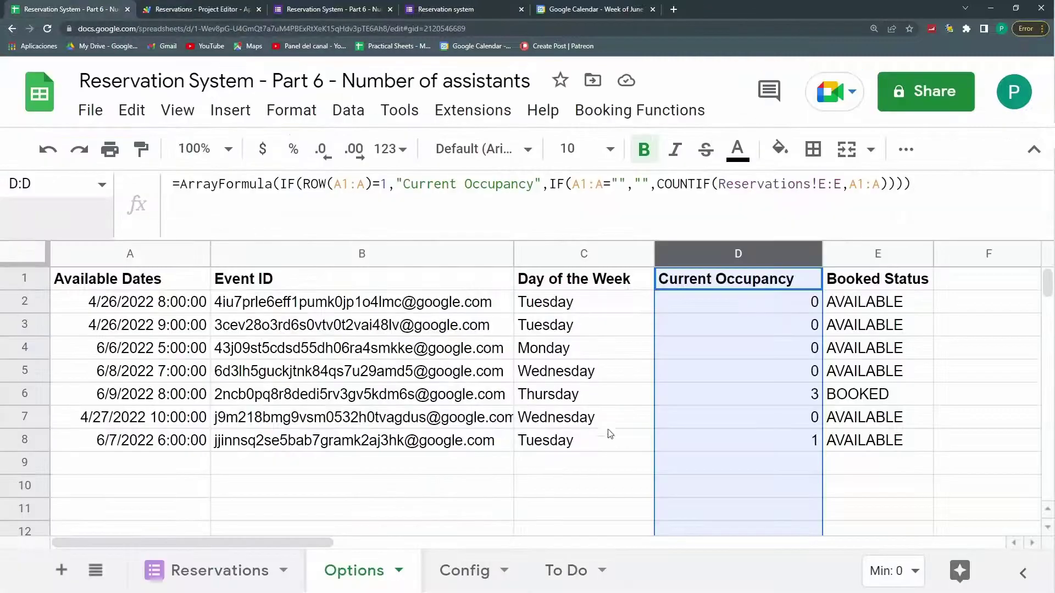
left_click(146, 442)
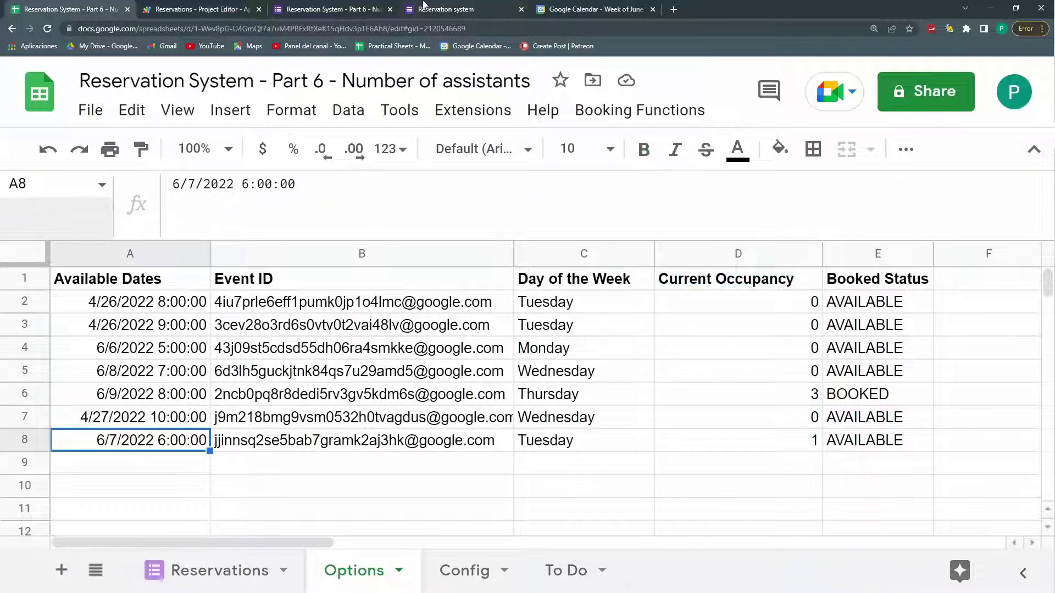
left_click(426, 8)
left_click(341, 430)
left_click(306, 375)
Step: Enter the attendee's name and submit the booking
scroll(299, 330, "up", 3)
left_click(292, 292)
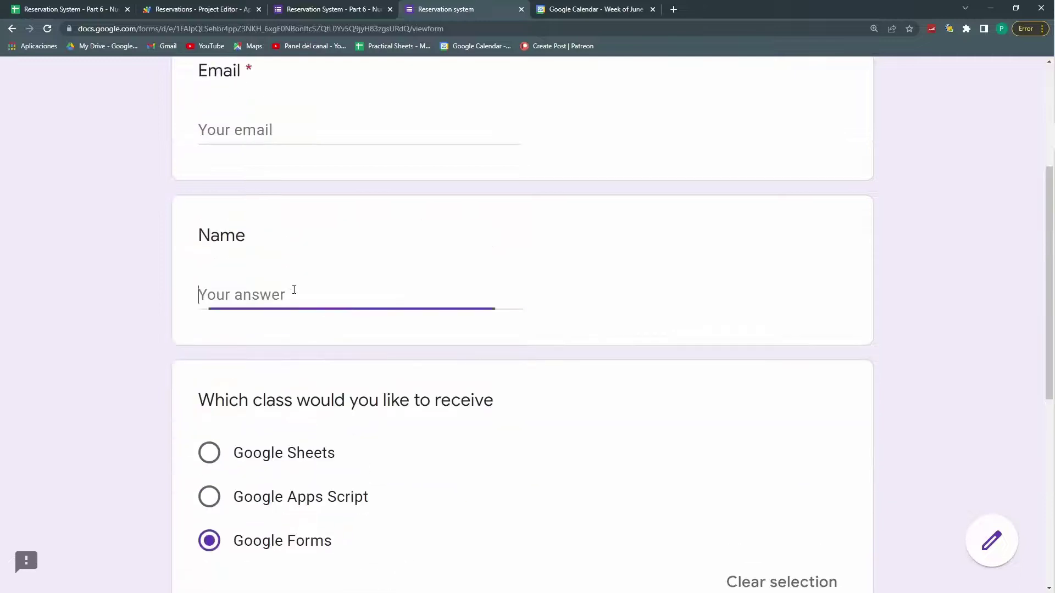
left_click(304, 128)
scroll(390, 225, "down", 5)
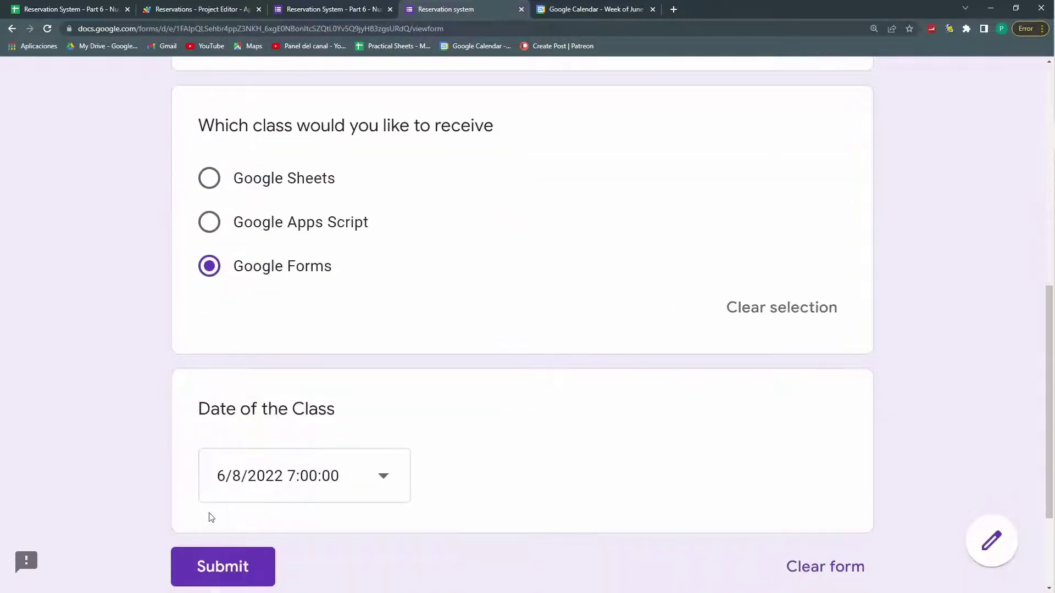
left_click(230, 463)
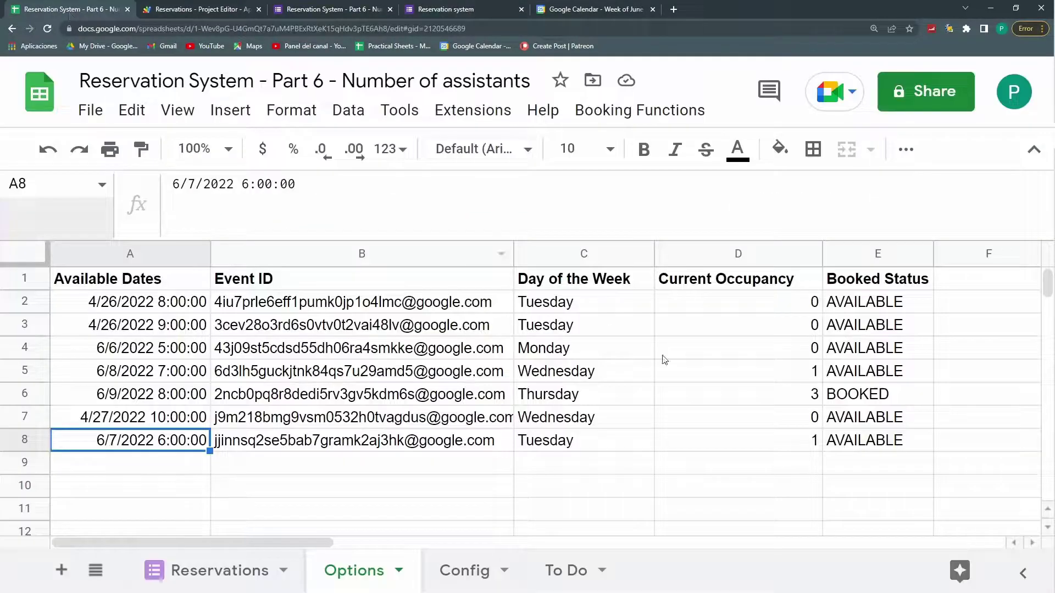
Step: Inspect the failed moveEventToBookedCalendar execution's 'eventTable is not a function' log, then return to the code
left_click(435, 8)
left_click(219, 9)
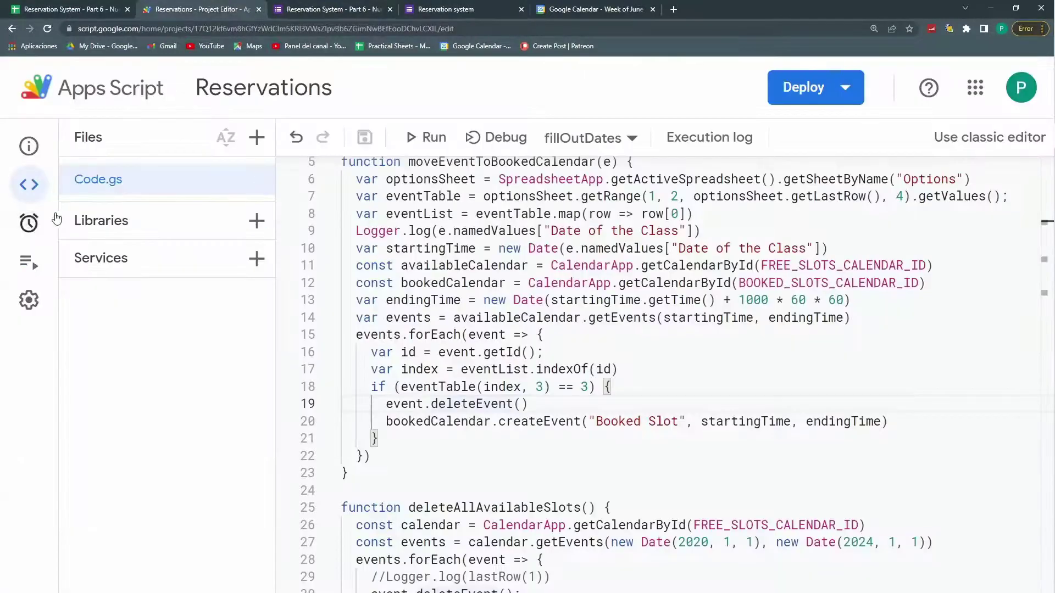
left_click(28, 261)
left_click(381, 294)
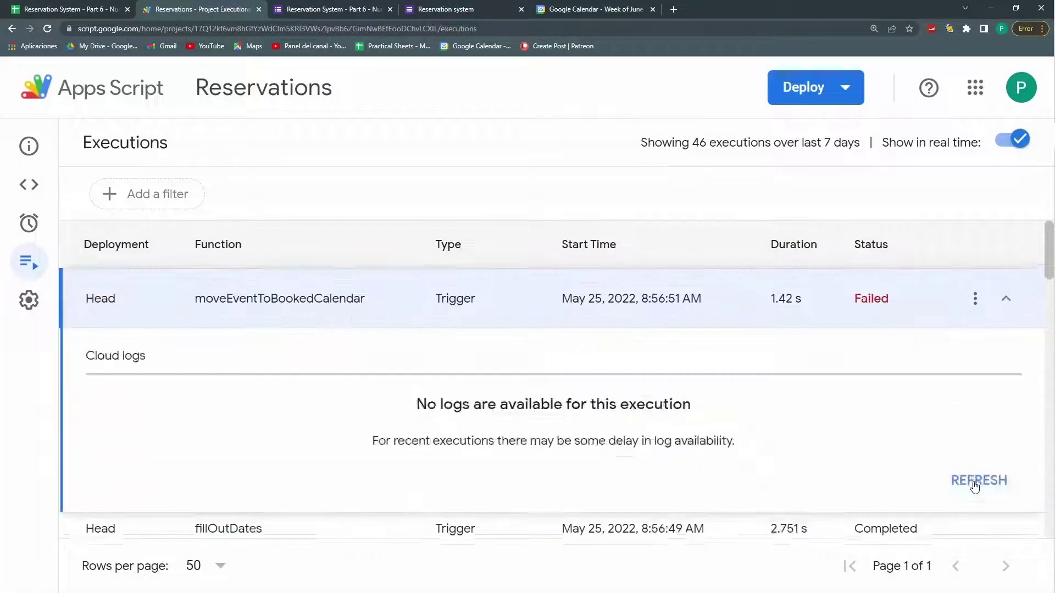
left_click(974, 484)
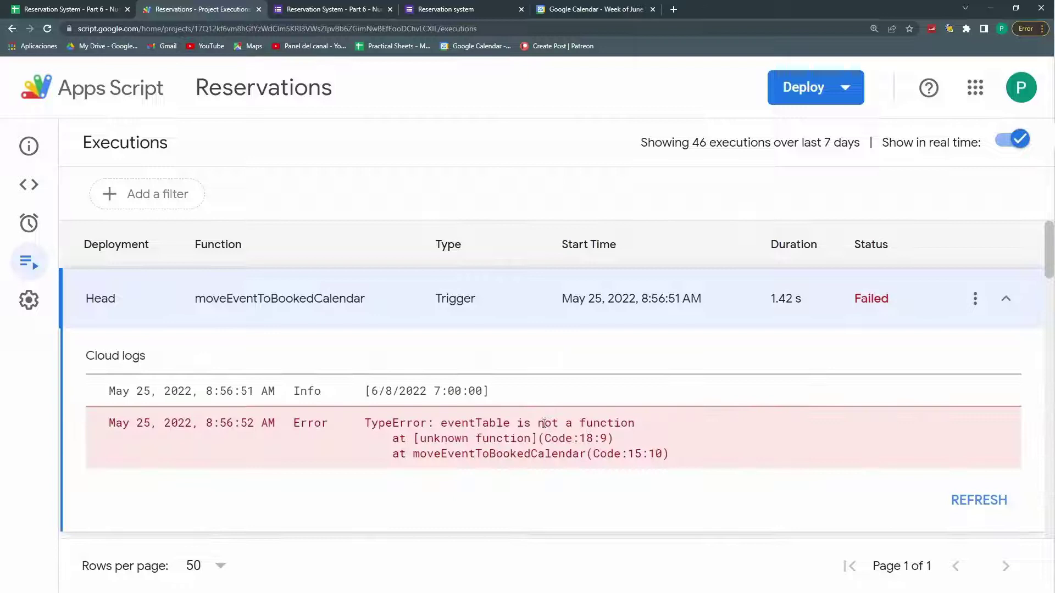
left_click(42, 184)
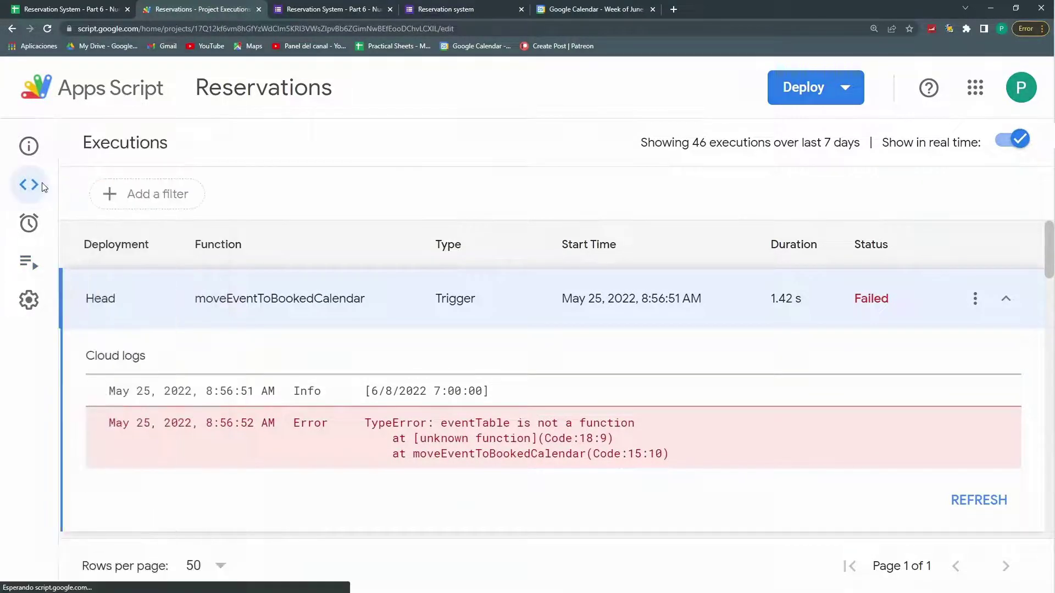
left_click(484, 482)
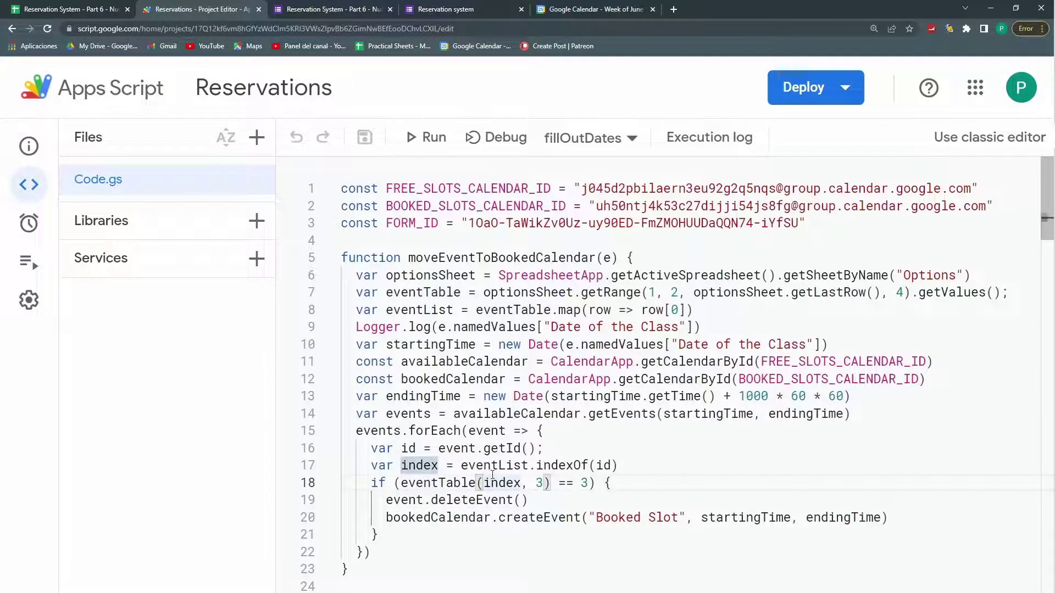
Step: Rewrite line 18's condition as eventTable[index][3] == 3 and save the project
key("BackSpace")
type("[")
key("Right")
key("Right")
key("Right")
key("Right")
key("Right")
key("Right")
key("Right")
key("Right")
key("Right")
key("Left")
key("Left")
key("Left")
key("BackSpace")
type("]")
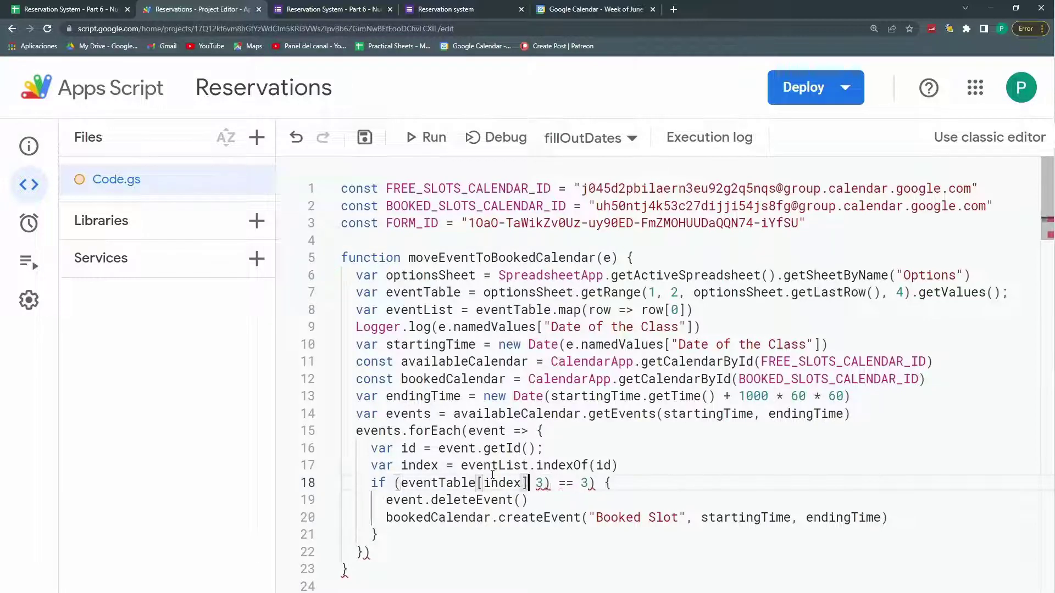
key("Delete")
type("[")
key("Right")
key("Delete")
type("]")
key("ctrl+s")
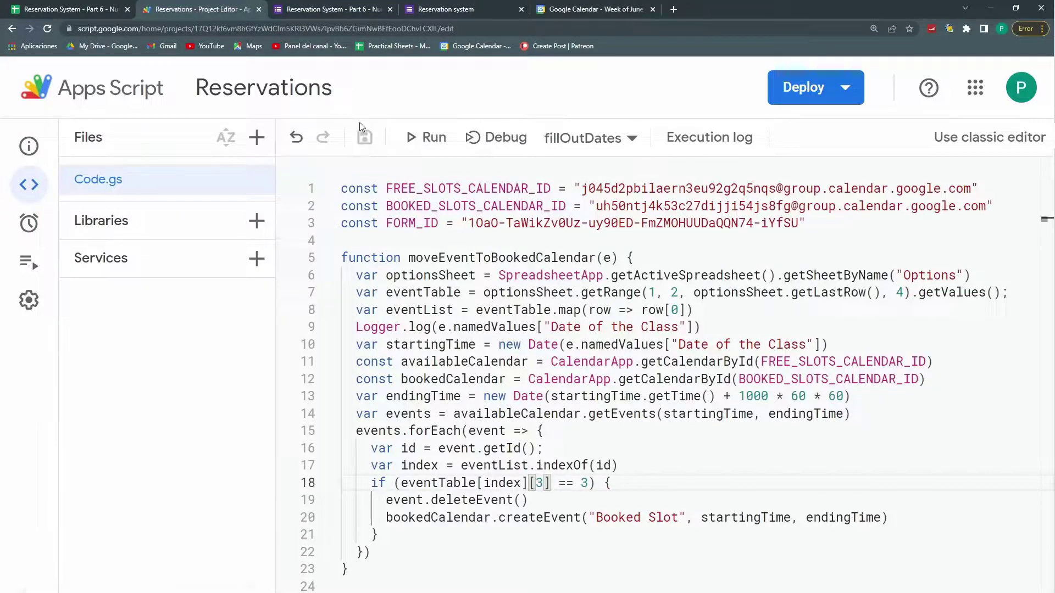
left_click(363, 7)
Step: Submit another booking for the 6/7/2022 6:00:00 class with the attendee's email and name
left_click(446, 9)
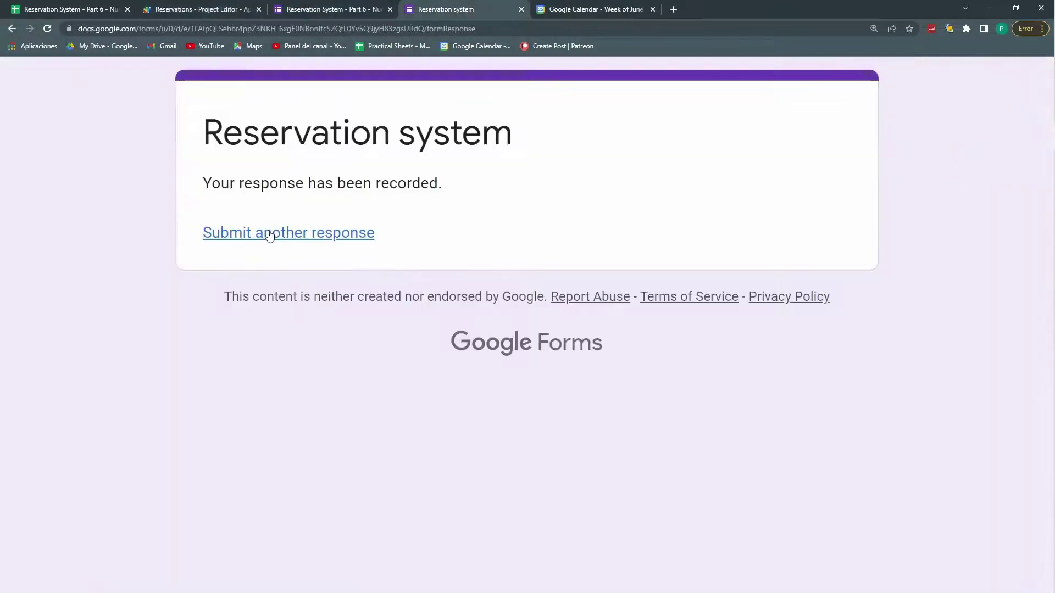
left_click(266, 232)
key("Tab")
scroll(302, 365, "down", 10)
left_click(253, 329)
left_click(296, 524)
left_click(263, 417)
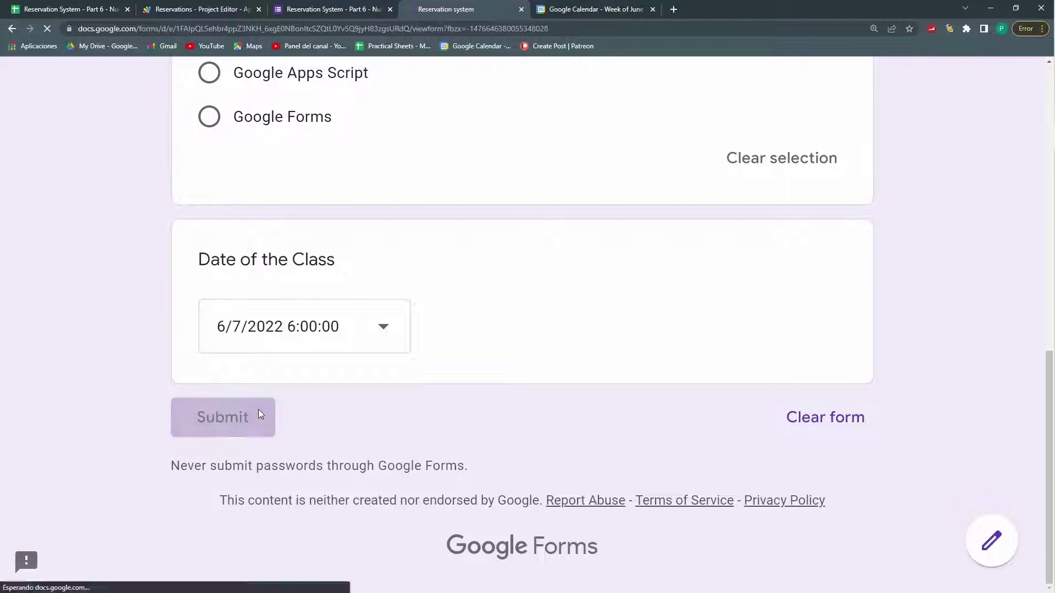
Step: Confirm occupancy 2 on the Options sheet, then bring up the Google Calendar week view
left_click(46, 7)
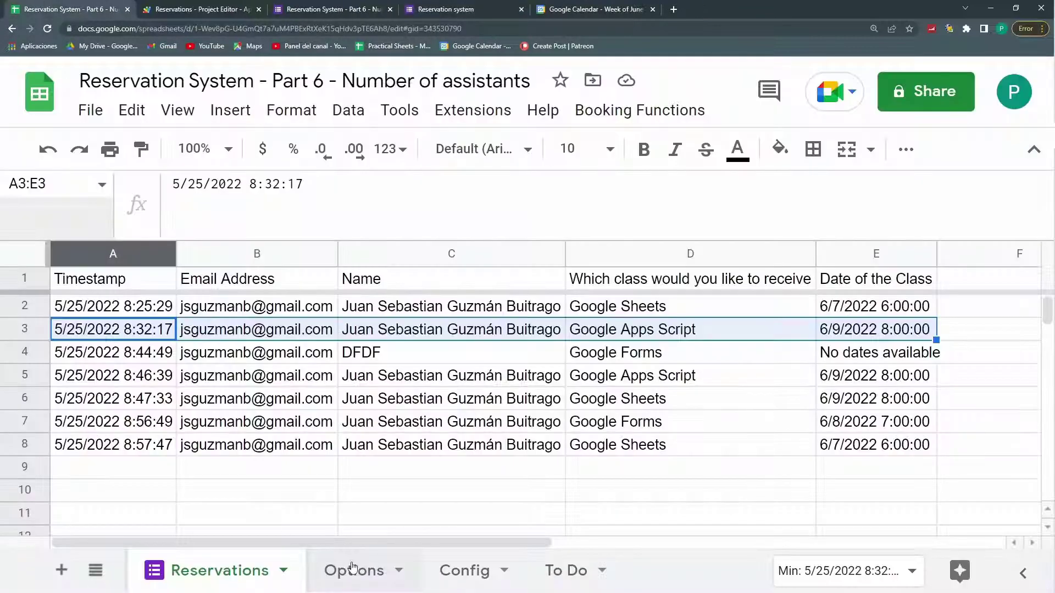
left_click(407, 571)
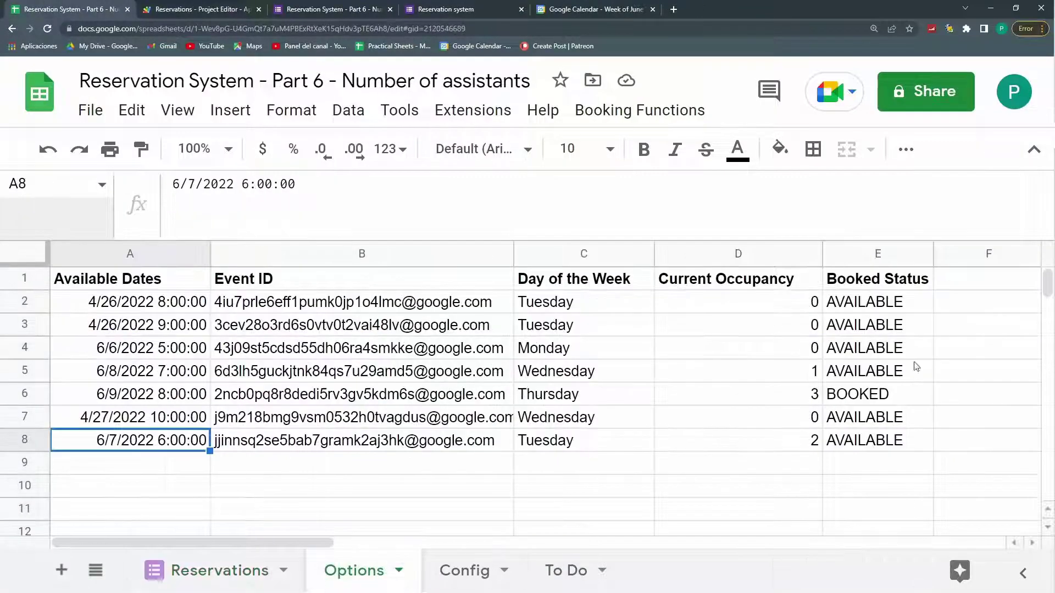
key("ctrl+shift+Tab")
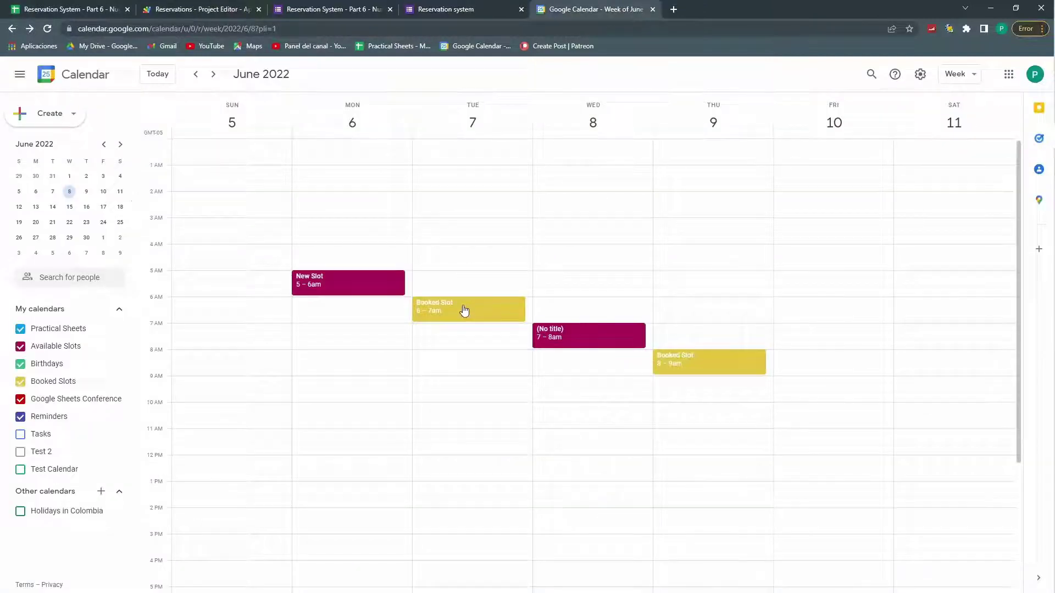
Step: Delete Tuesday's 6–7am Booked Slot event from the calendar
left_click(466, 309)
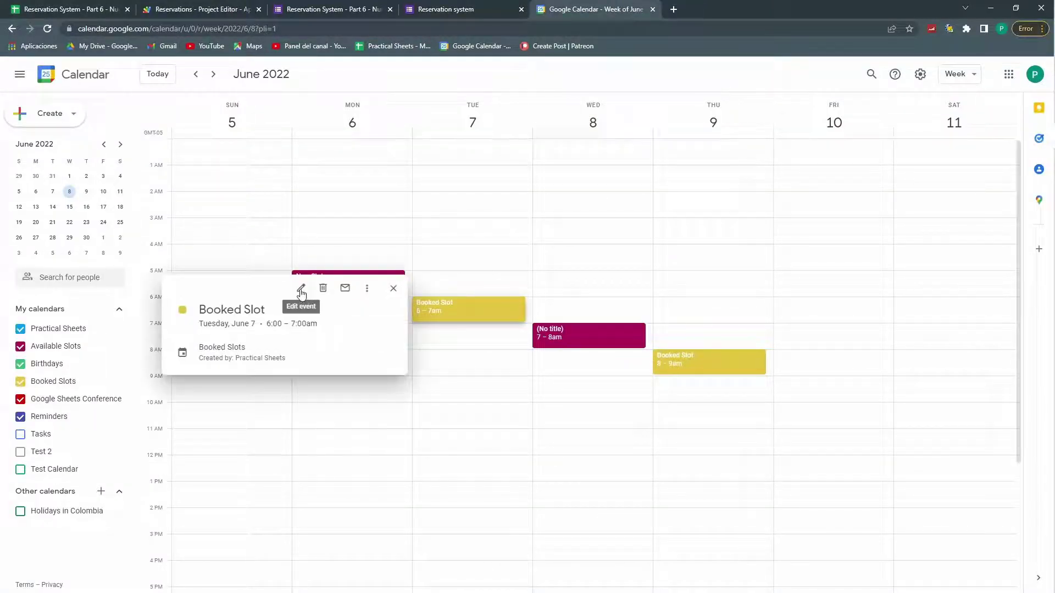
left_click(393, 288)
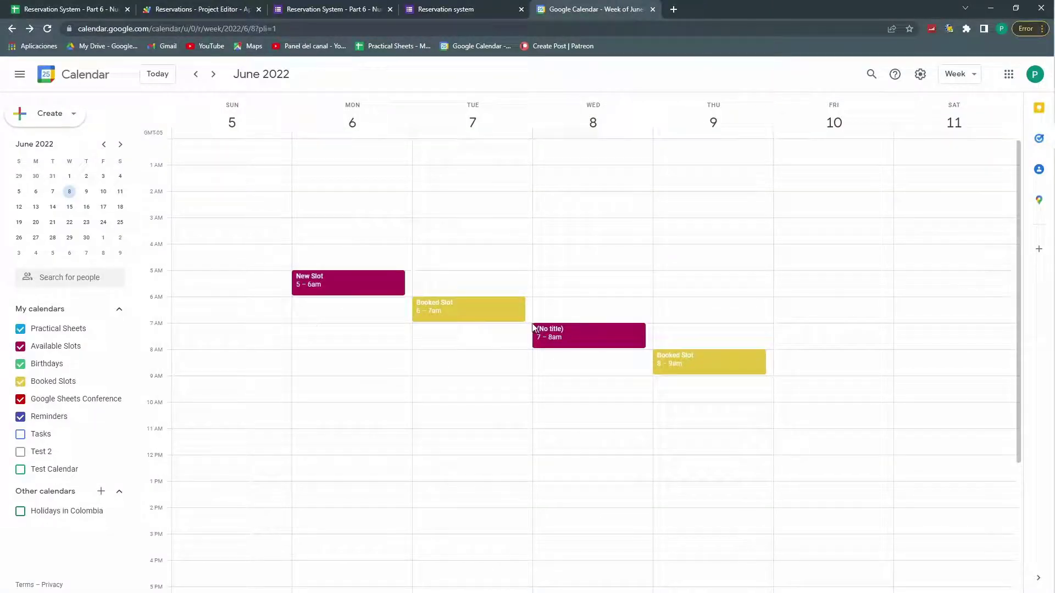
left_click(491, 311)
left_click(330, 288)
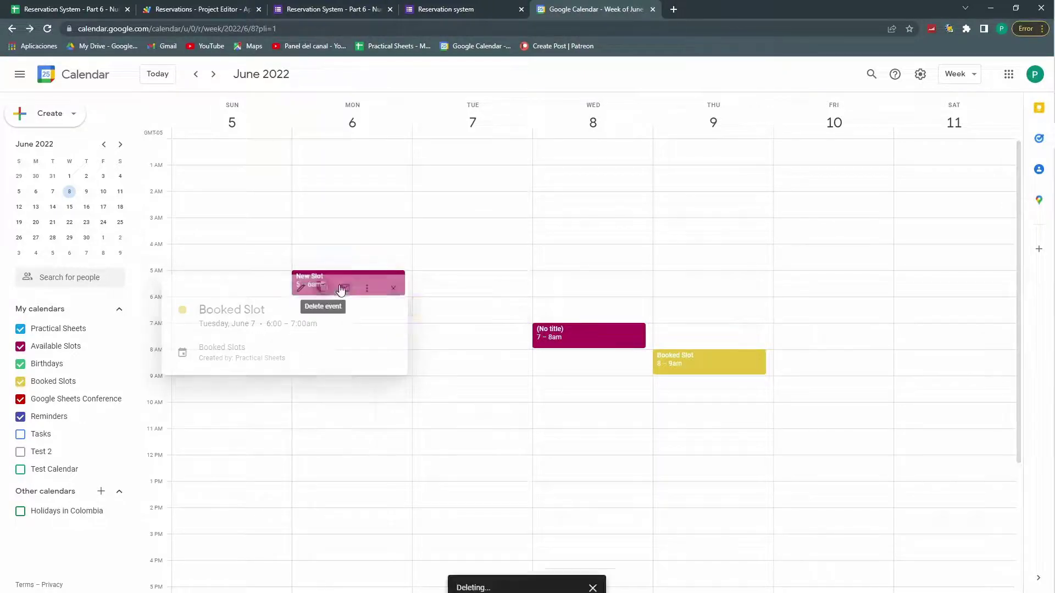
Step: Create a new Tuesday 6–7am event on the Available Slots calendar and save it
left_click(435, 291)
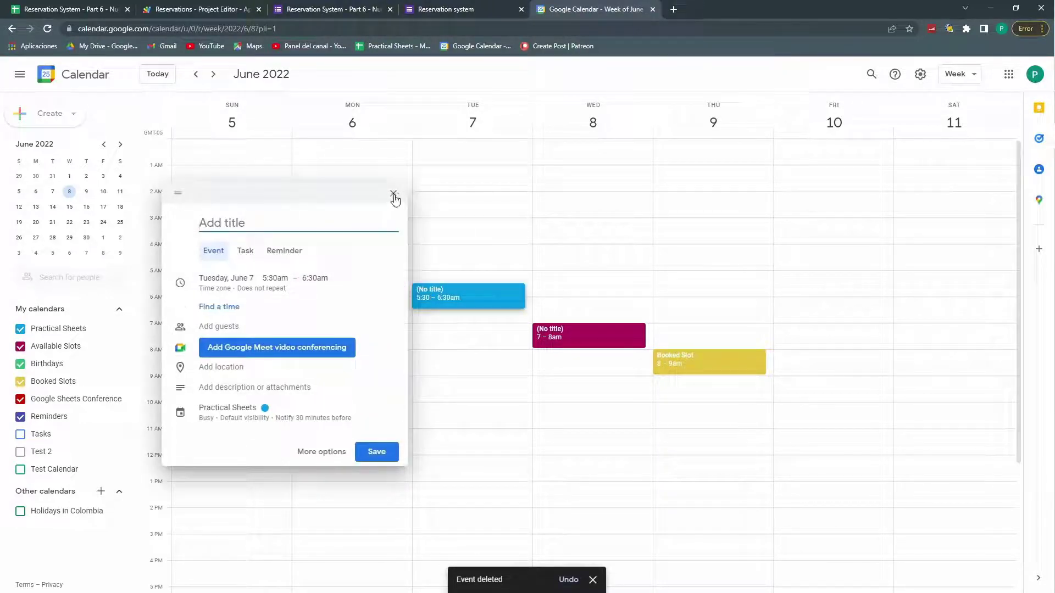
left_click(393, 193)
left_click(448, 305)
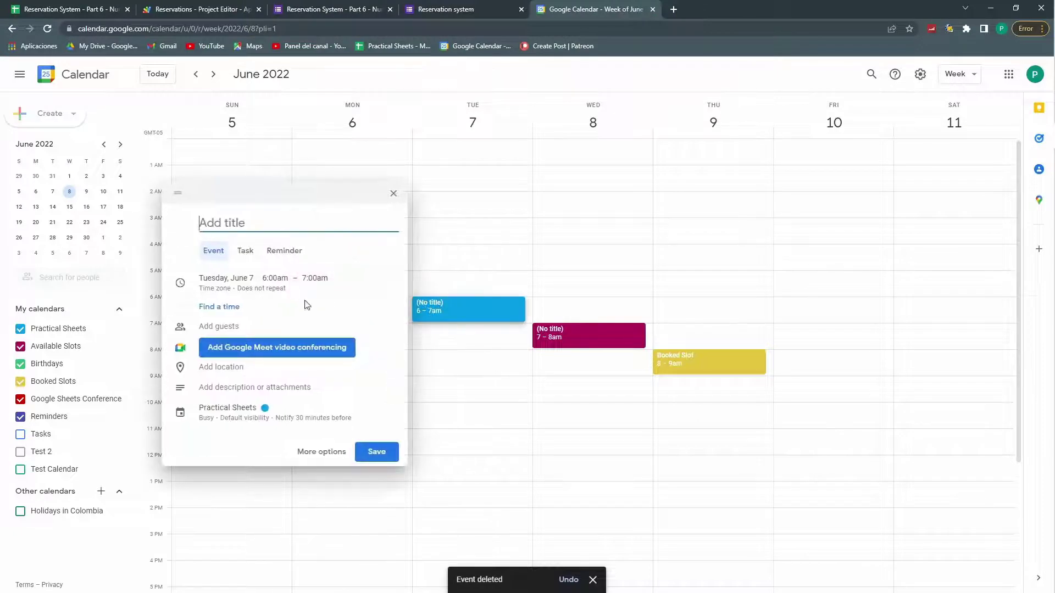
left_click(236, 418)
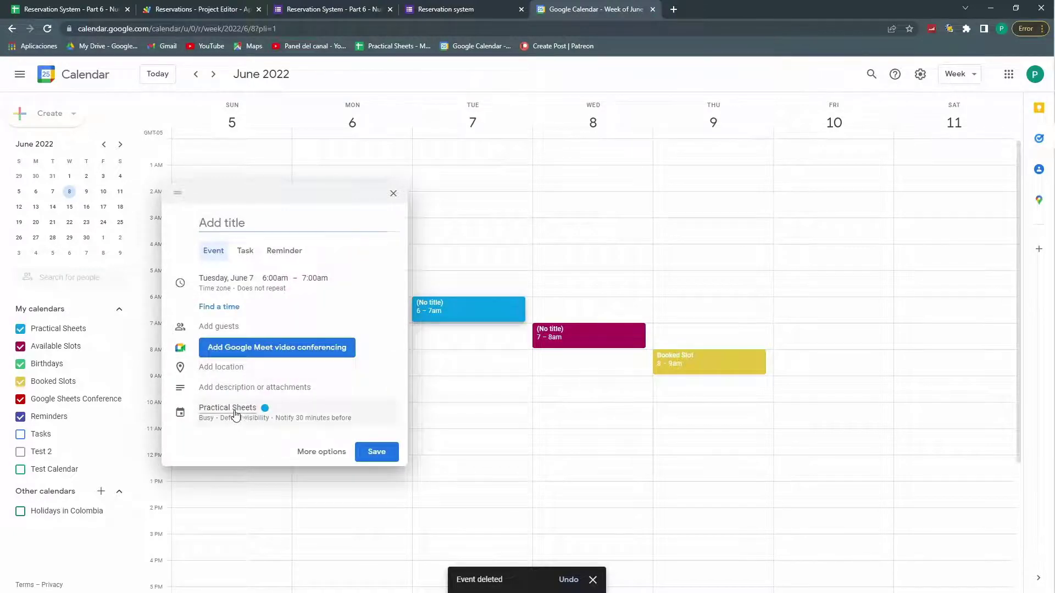
left_click(235, 437)
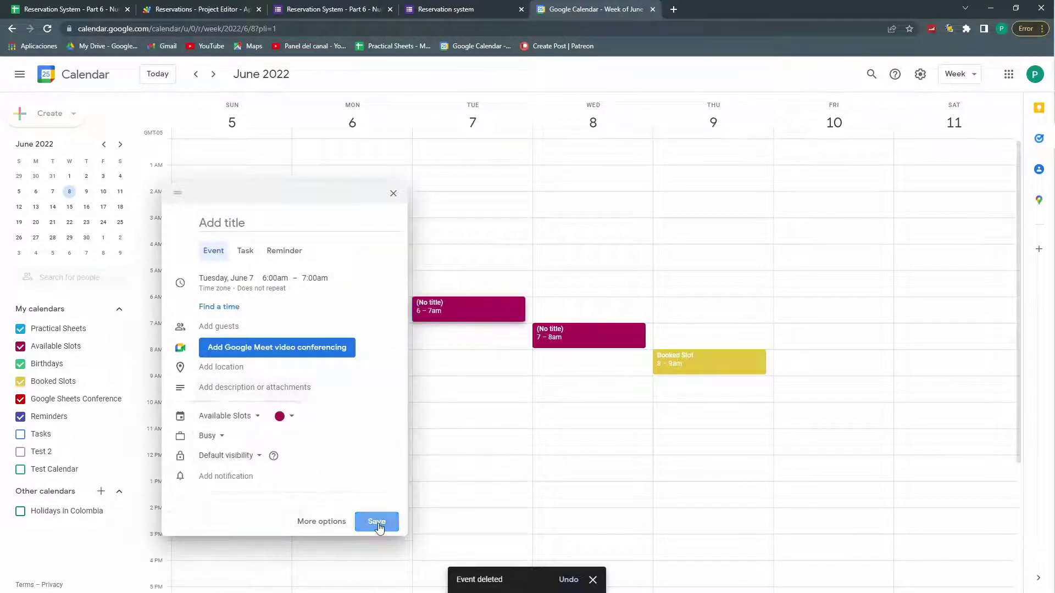
left_click(376, 541)
left_click(80, 6)
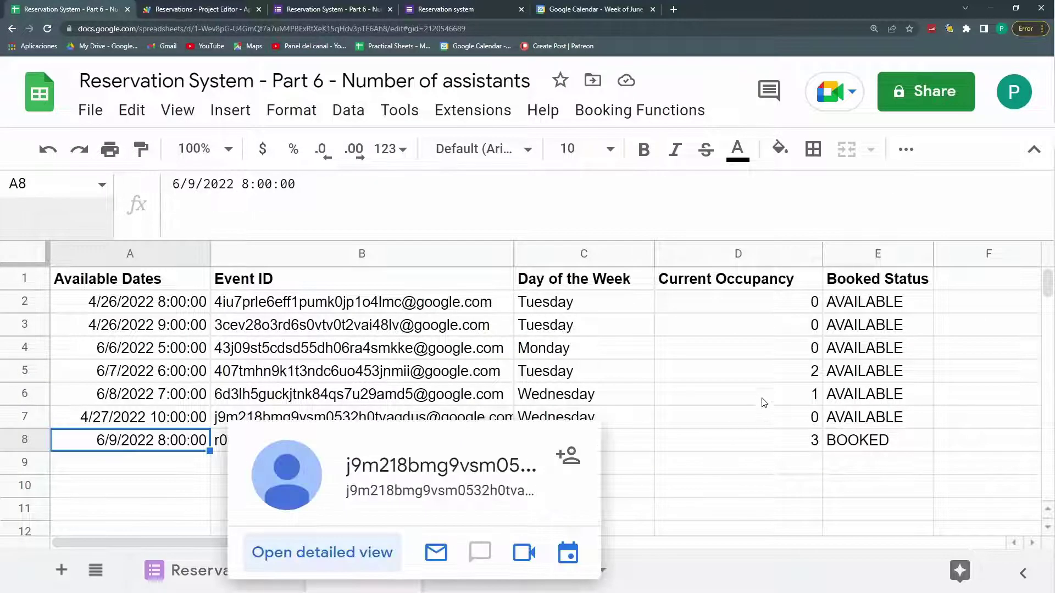
Step: Confirm the 6/7/2022 slot shows occupancy 2, then enter the respondent's email and name in a new form response
left_click(747, 396)
left_click(741, 373)
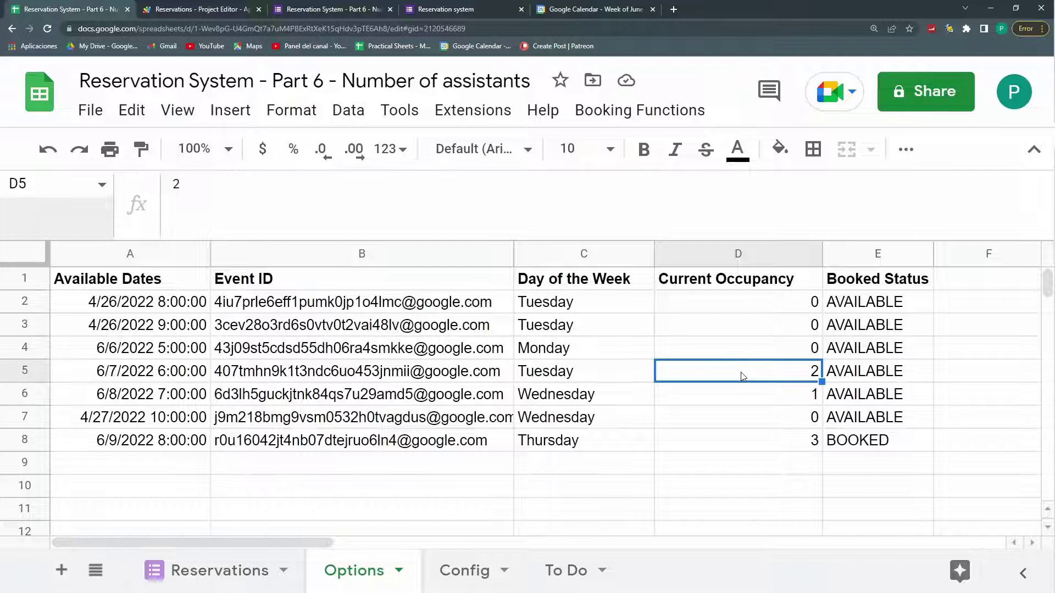
left_click(415, 7)
left_click(321, 236)
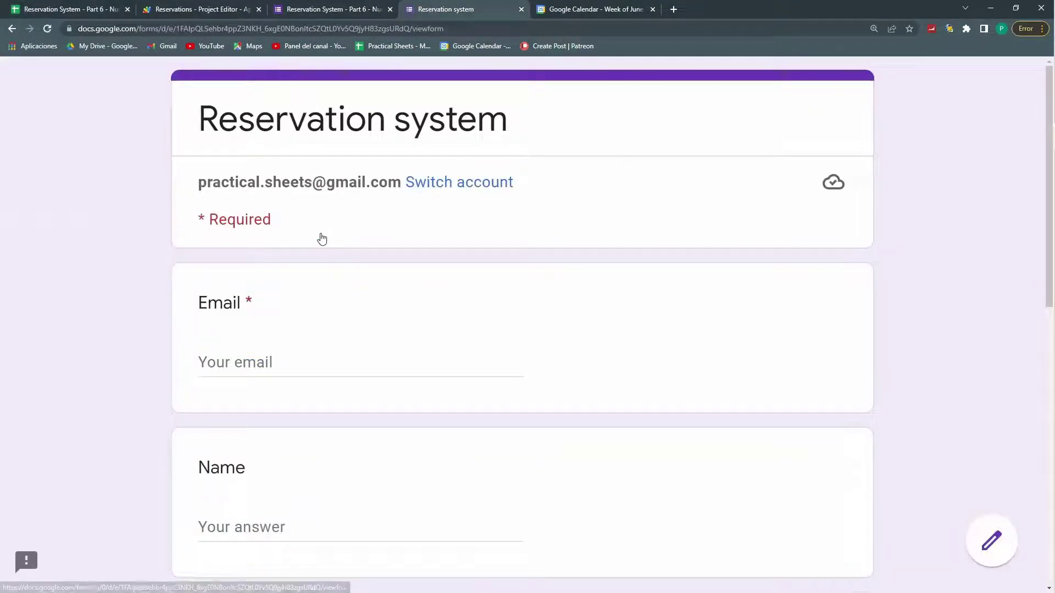
left_click(317, 358)
key("Tab")
Step: Choose the 6/7/2022 6:00:00 class date and submit the reservation
scroll(317, 352, "down", 10)
left_click(278, 388)
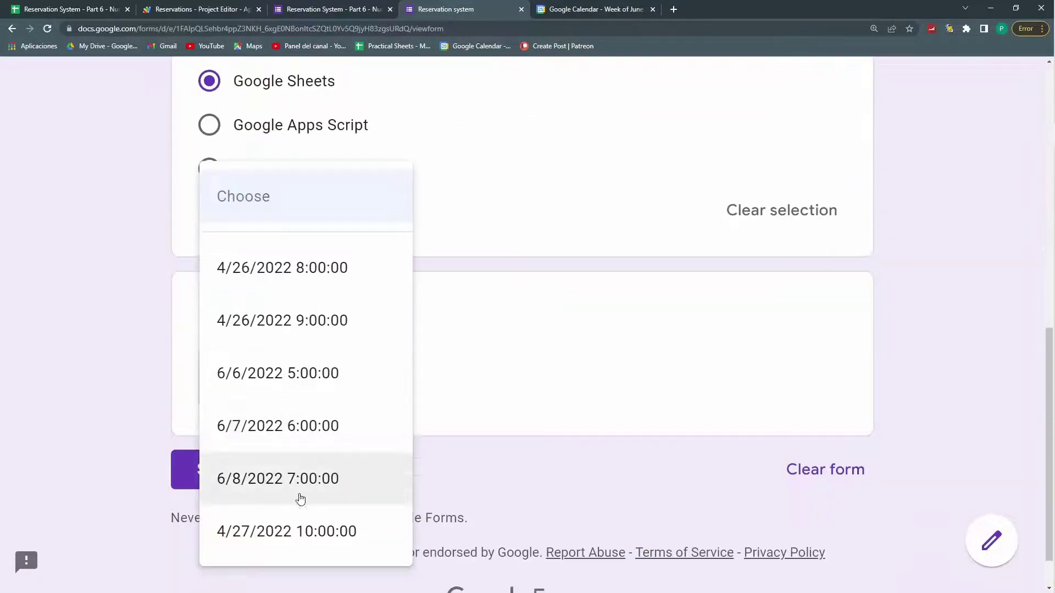
left_click(286, 435)
left_click(248, 460)
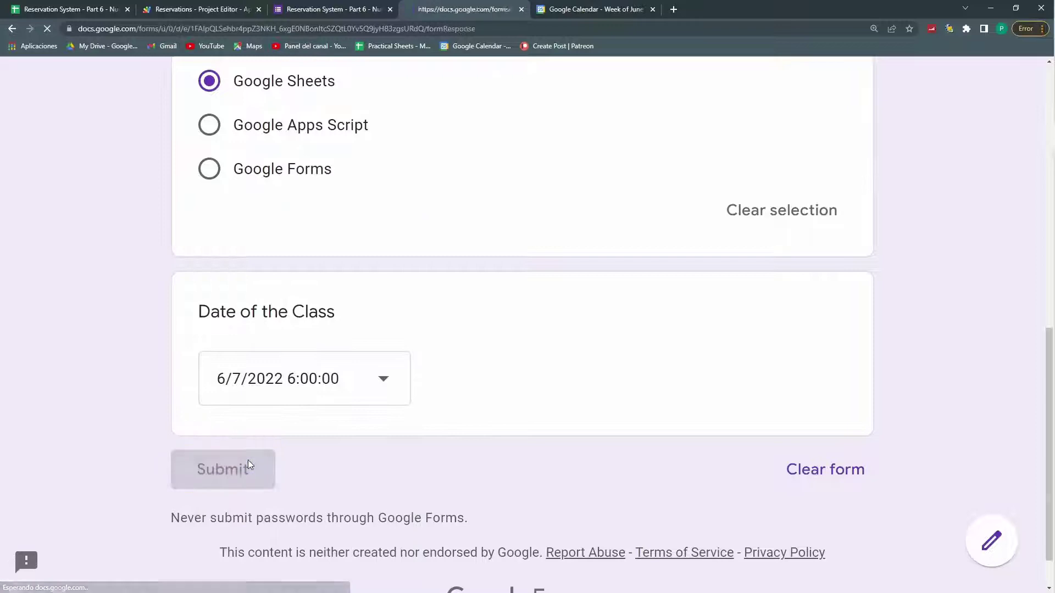
Step: Check the spreadsheet and calendar, then view the script's recent executions
left_click(3, 4)
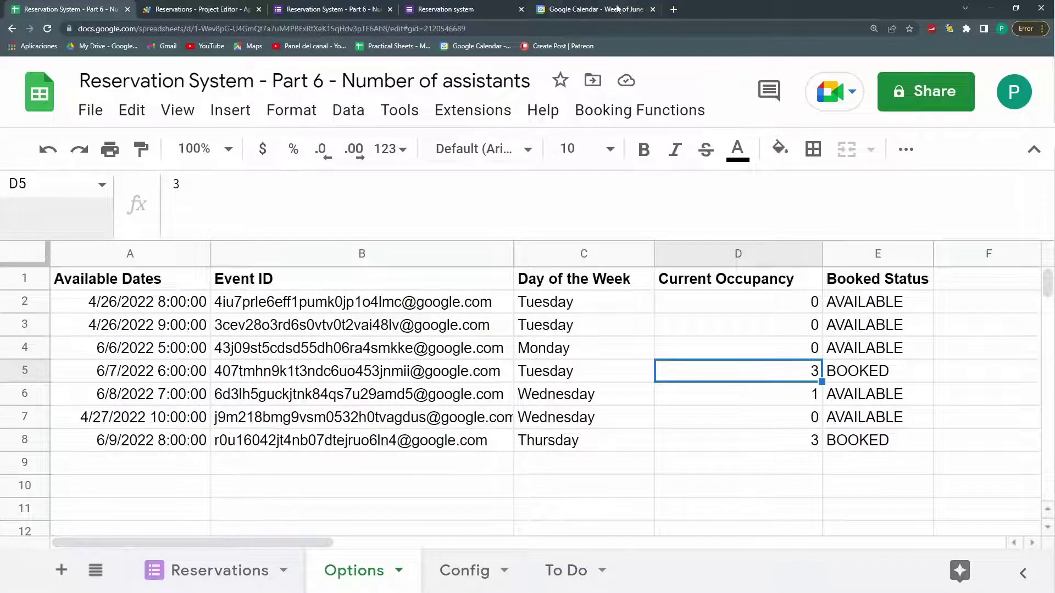
left_click(597, 5)
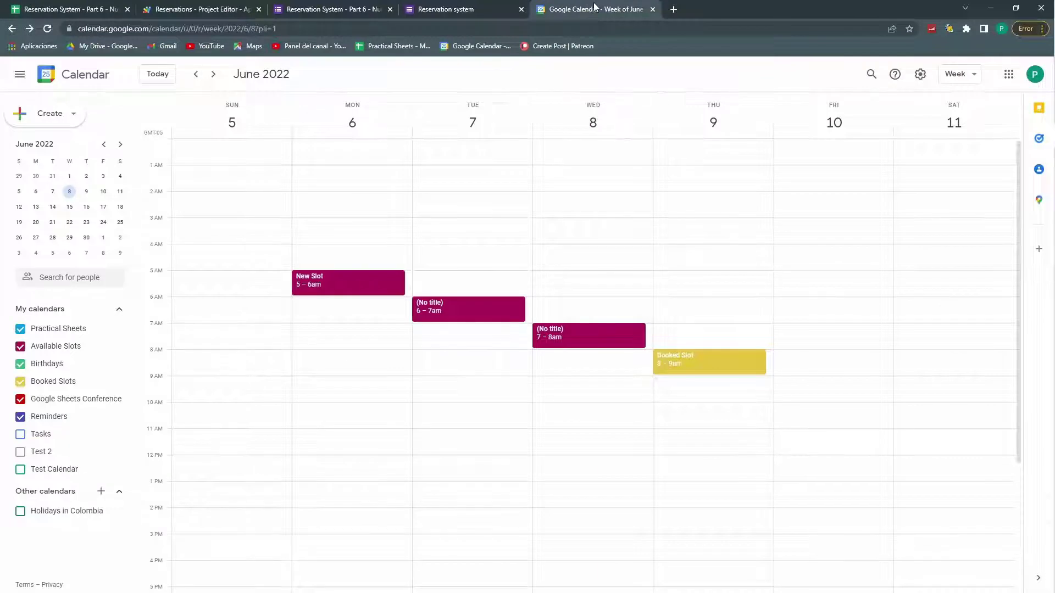
left_click(228, 8)
left_click(29, 263)
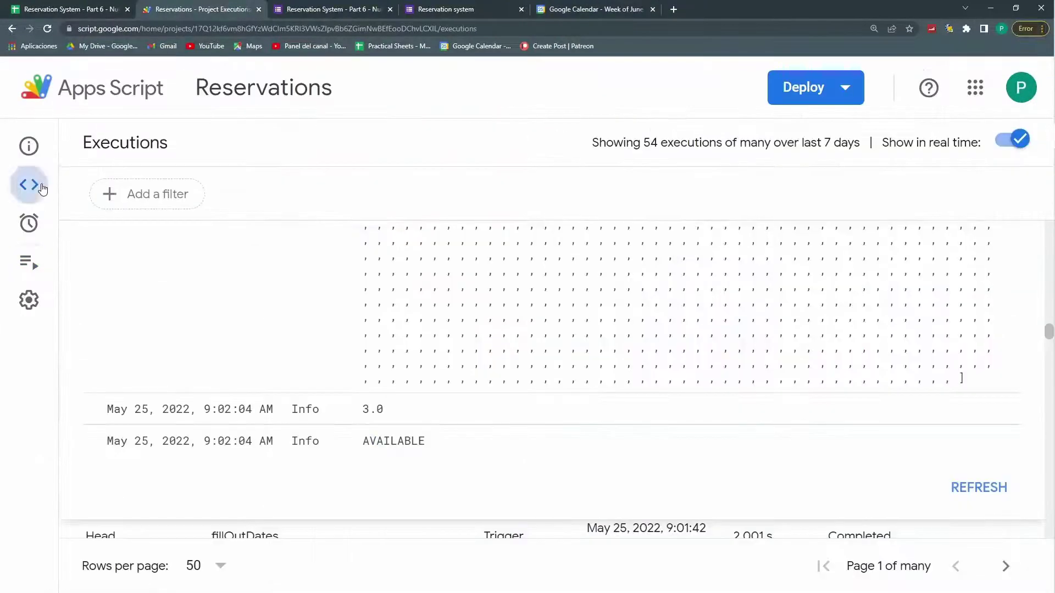
Step: Inspect the occupancy if-condition on line 21 of the script code, then return to the spreadsheet
left_click(42, 189)
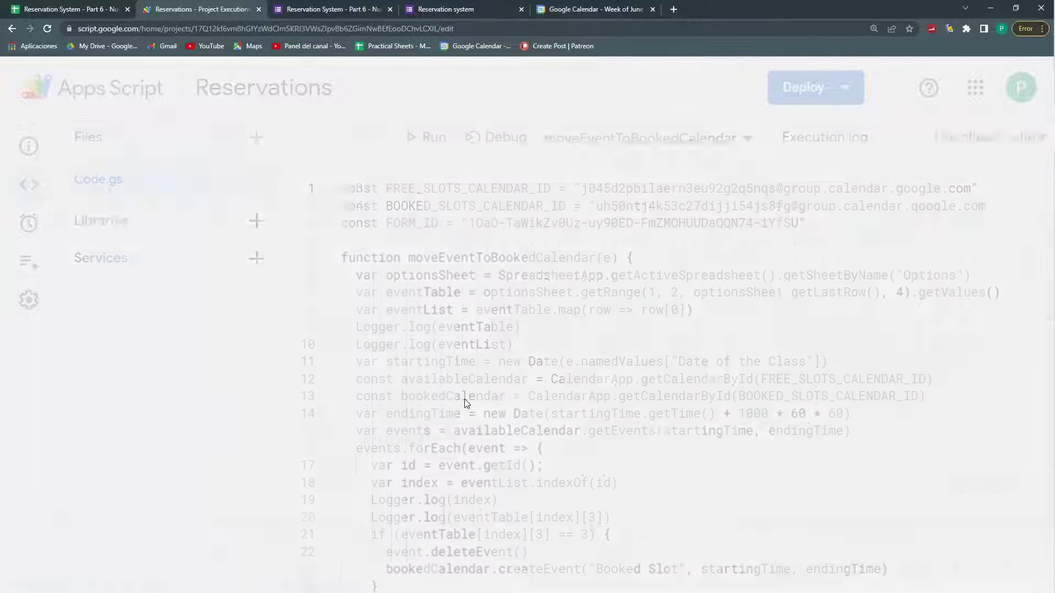
scroll(484, 418, "down", 4)
scroll(505, 433, "up", 2)
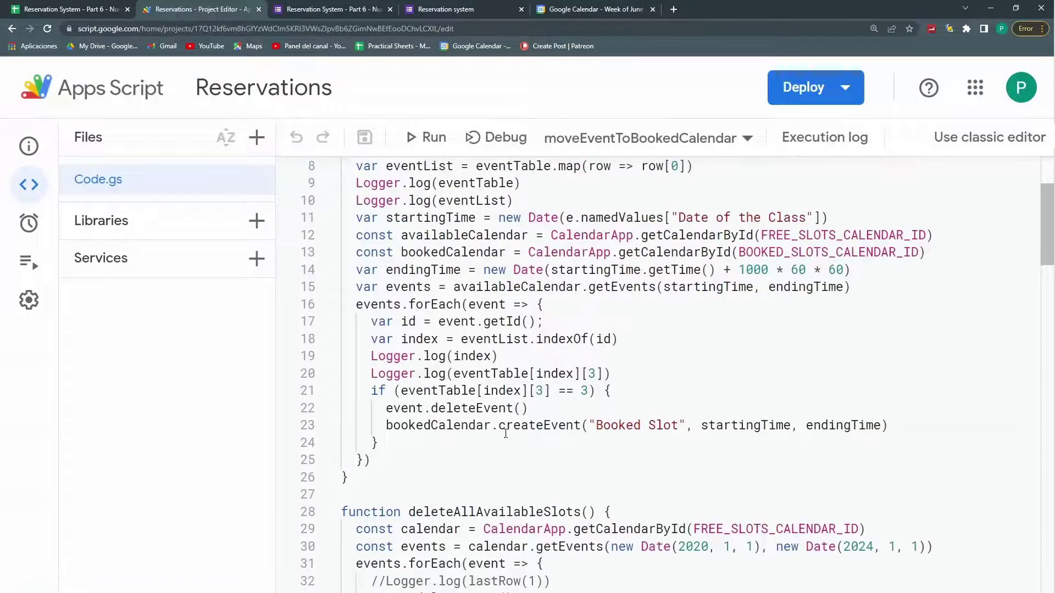
left_click(516, 391)
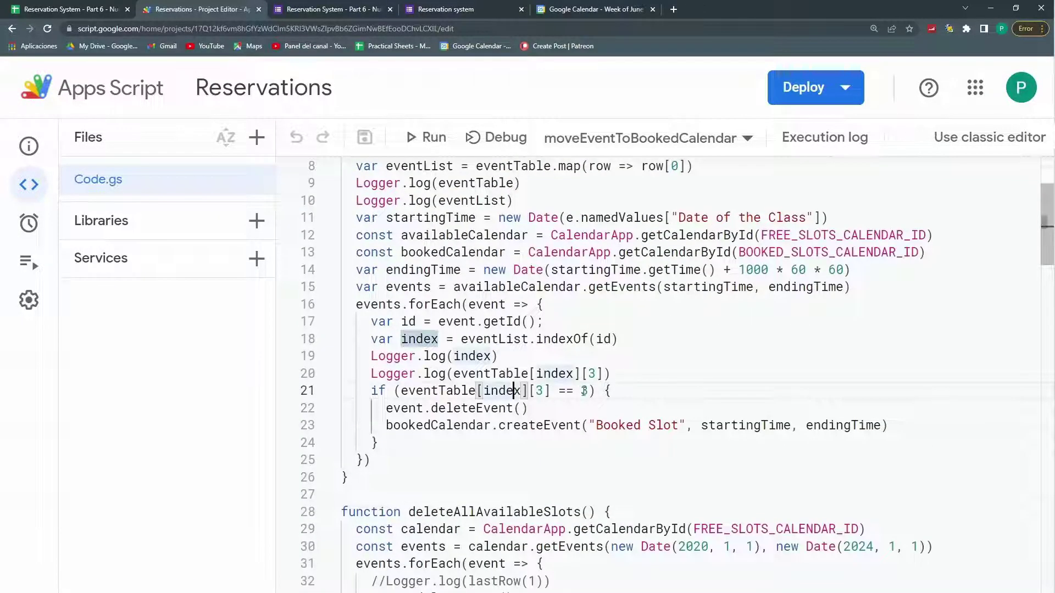
left_click(49, 8)
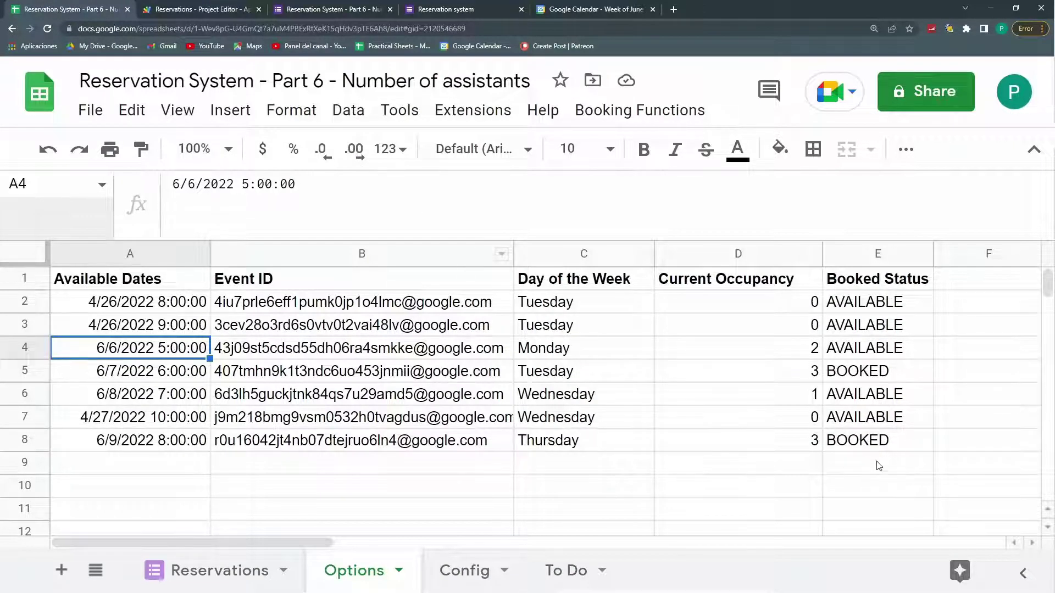
Step: Read the Current Occupancy and Booked Status ArrayFormulas and the 6/7 slot's BOOKED status
left_click(200, 5)
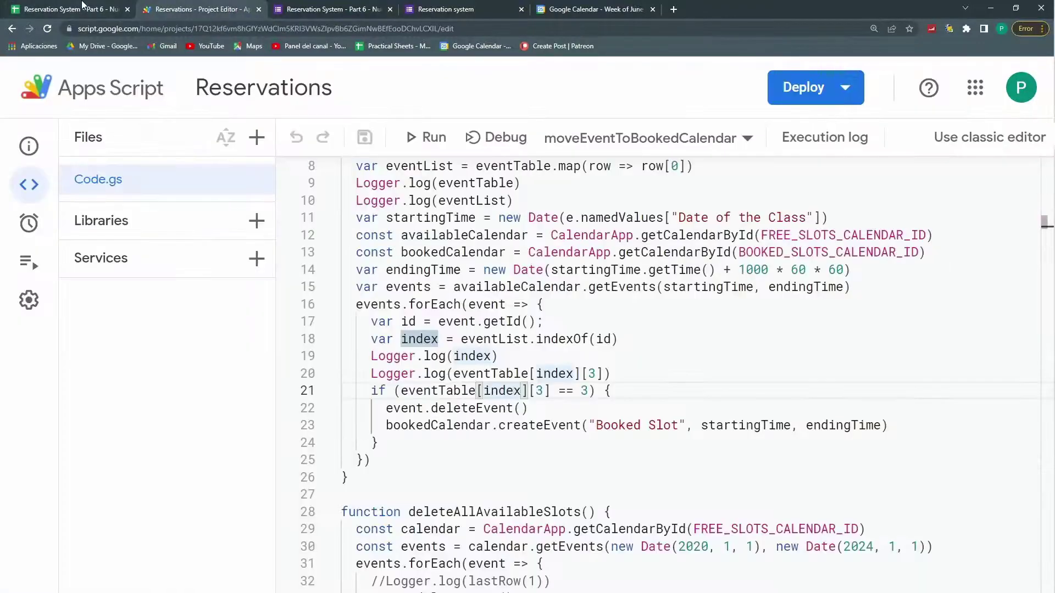
left_click(82, 6)
left_click(720, 248)
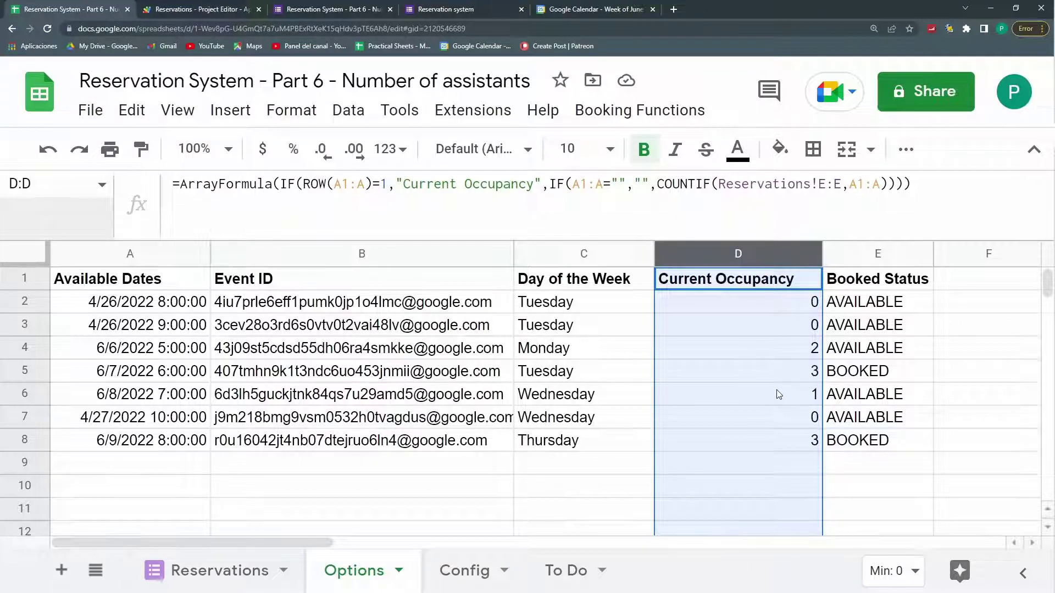
left_click(859, 257)
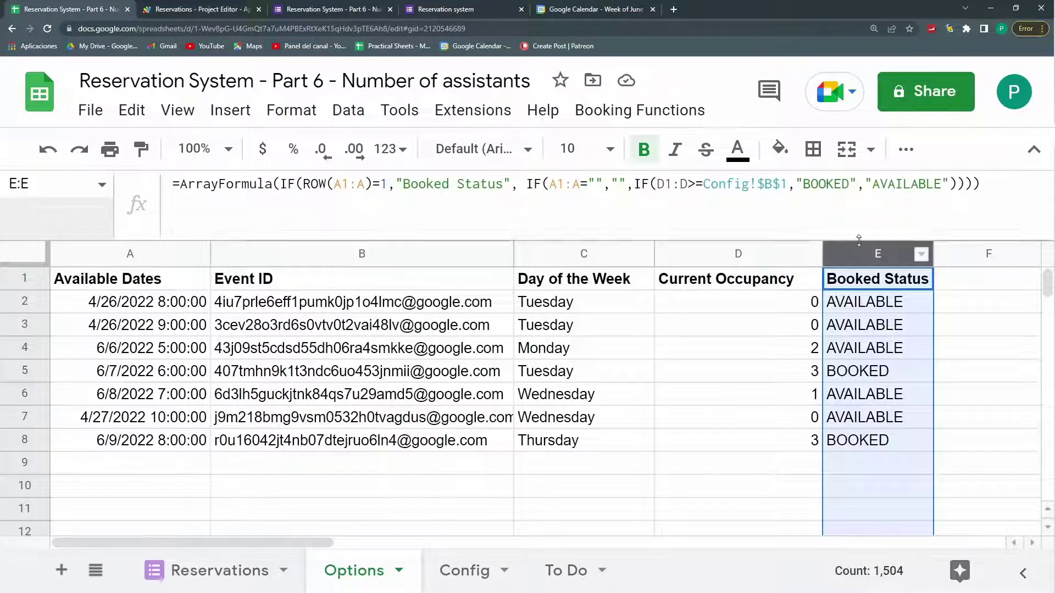
left_click(865, 379)
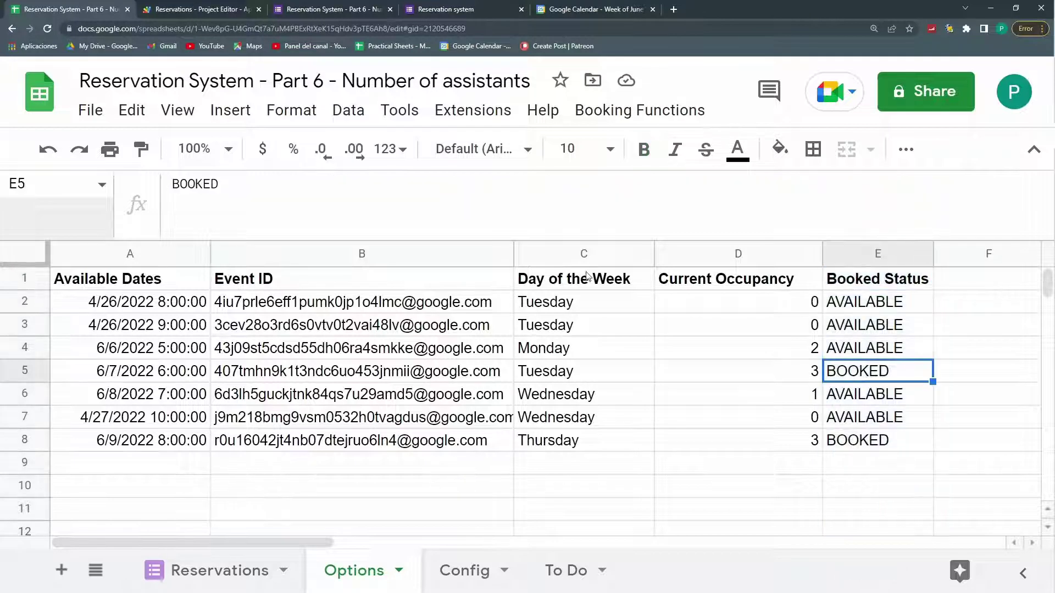
left_click(225, 8)
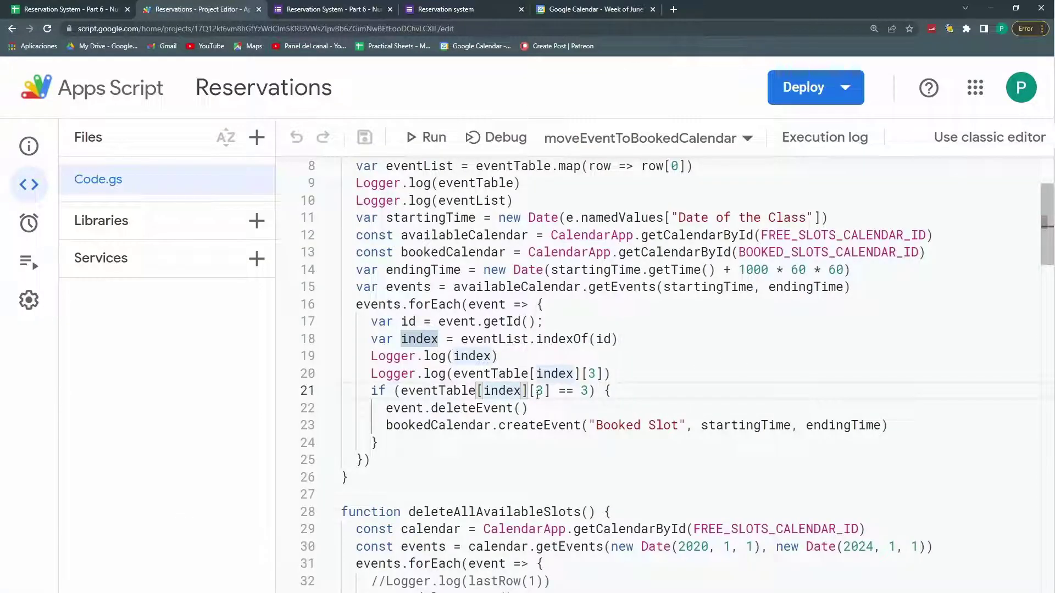
Step: Change line 21's check to eventTable[index][2] and save the project
double_click(539, 391)
type("2")
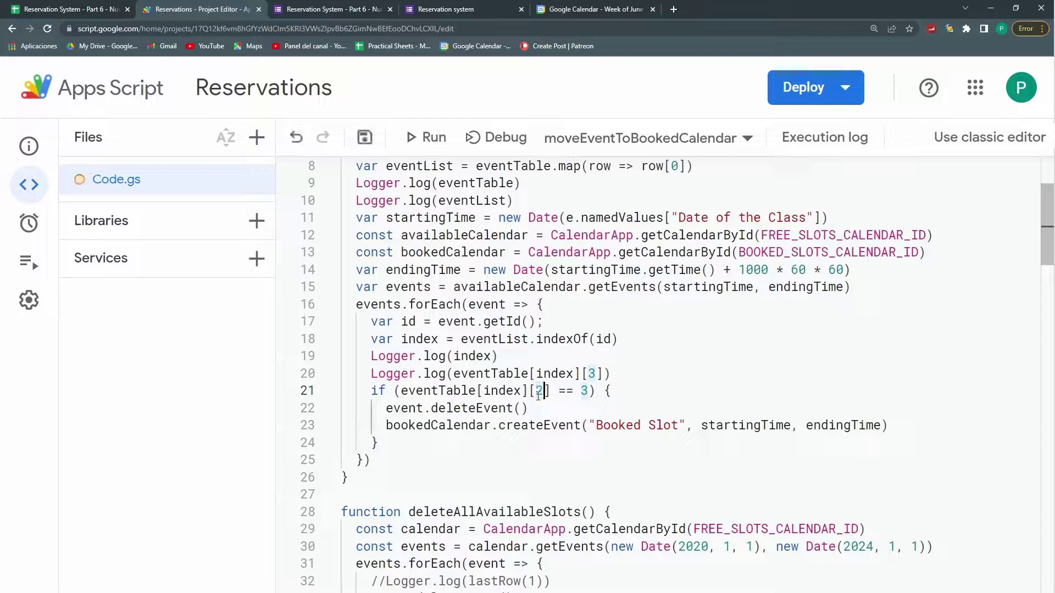
left_click(363, 138)
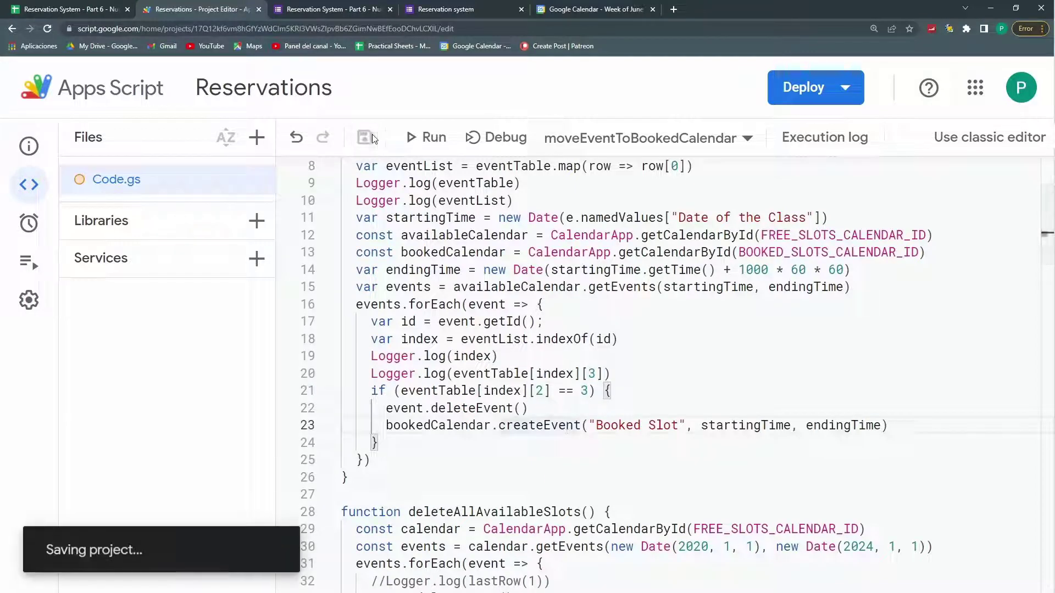
Step: Paste the email answer into a new reservation form response
left_click(440, 10)
left_click(249, 370)
key("ctrl+v")
Step: Choose the 6/6/2022 5:00:00 class date and submit the reservation
scroll(285, 384, "down", 10)
left_click(285, 444)
left_click(293, 434)
left_click(213, 540)
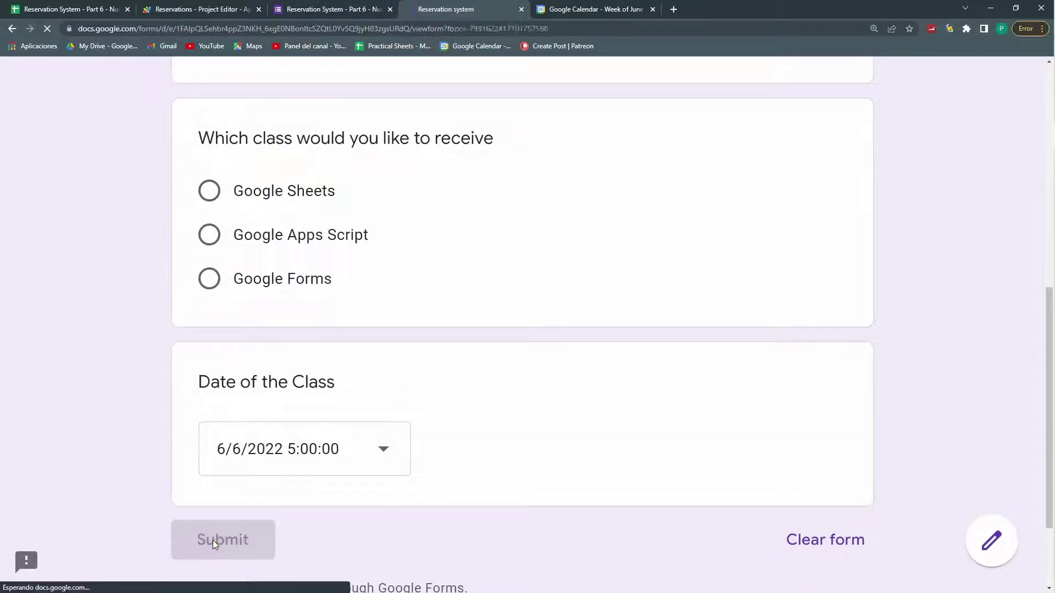
Step: Verify the new Booked Slot in Calendar, the 6/6/2022 slot's occupancy of 3, and Config Limit 3
left_click(94, 11)
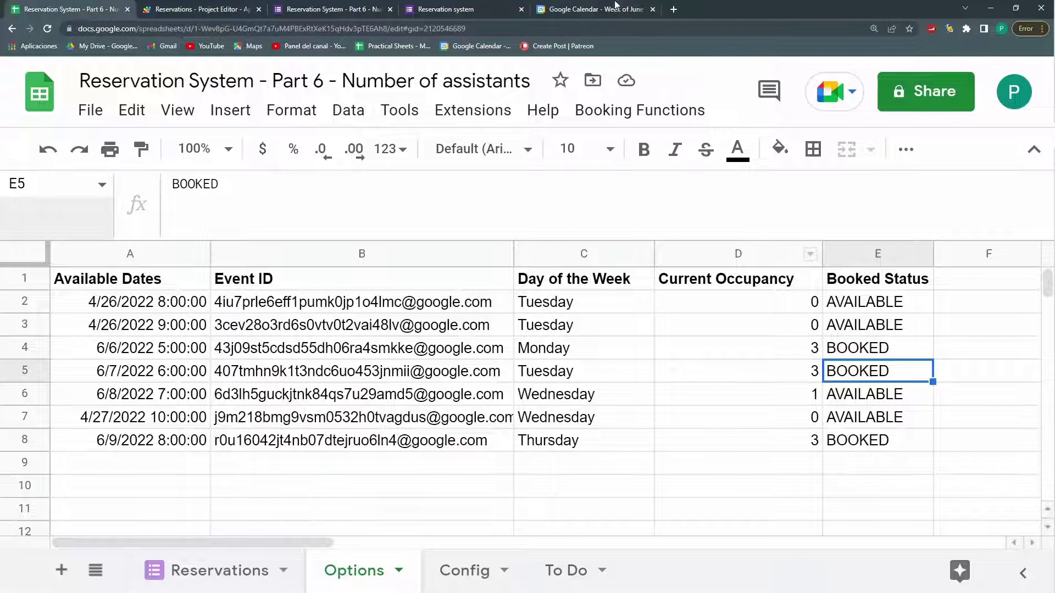
left_click(616, 8)
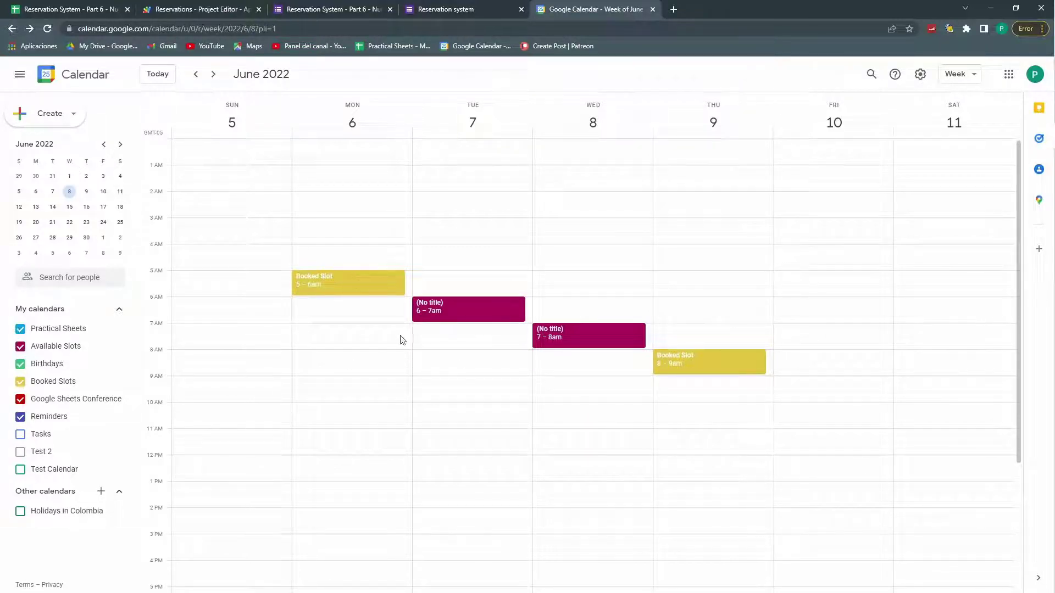
left_click(178, 11)
left_click(91, 6)
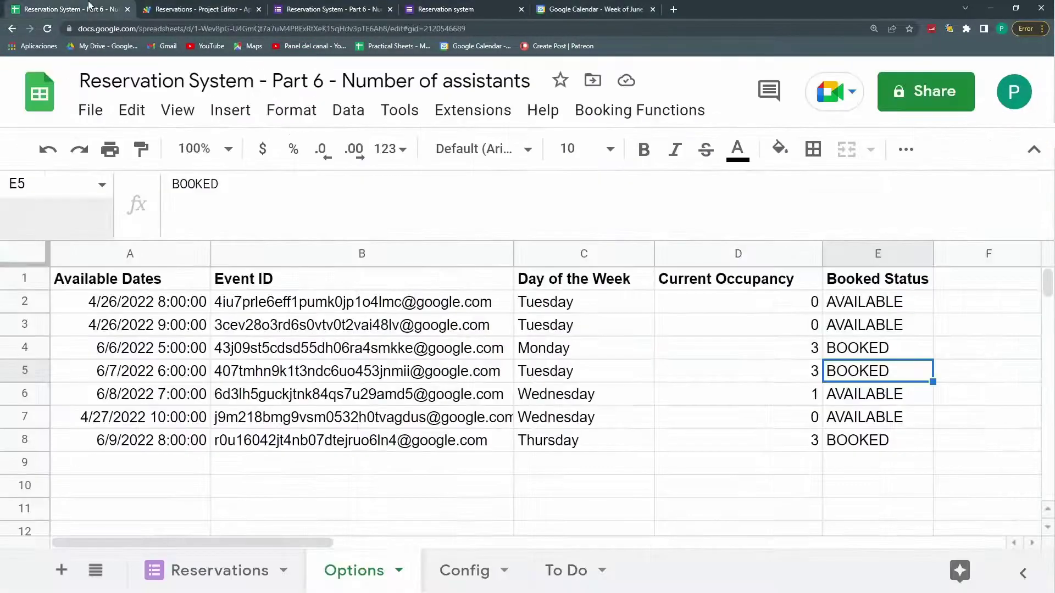
left_click(746, 354)
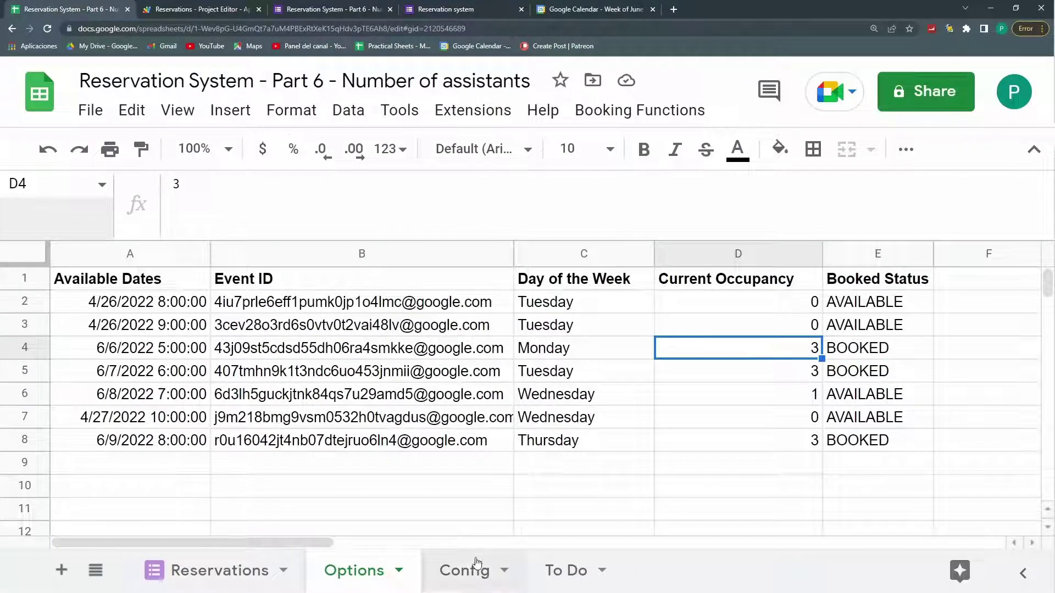
left_click(465, 571)
left_click(253, 282)
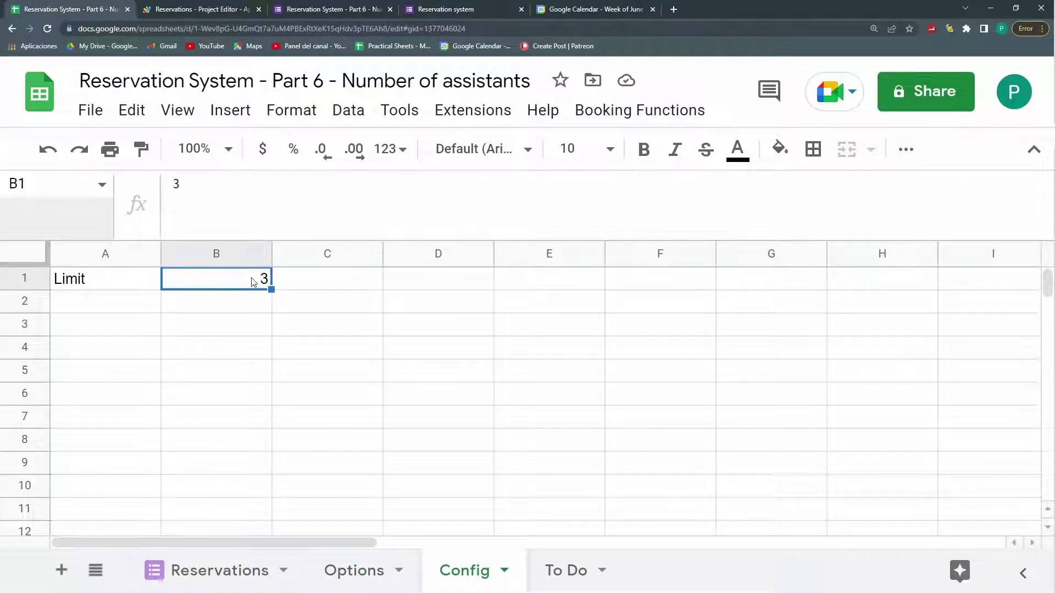
left_click(349, 566)
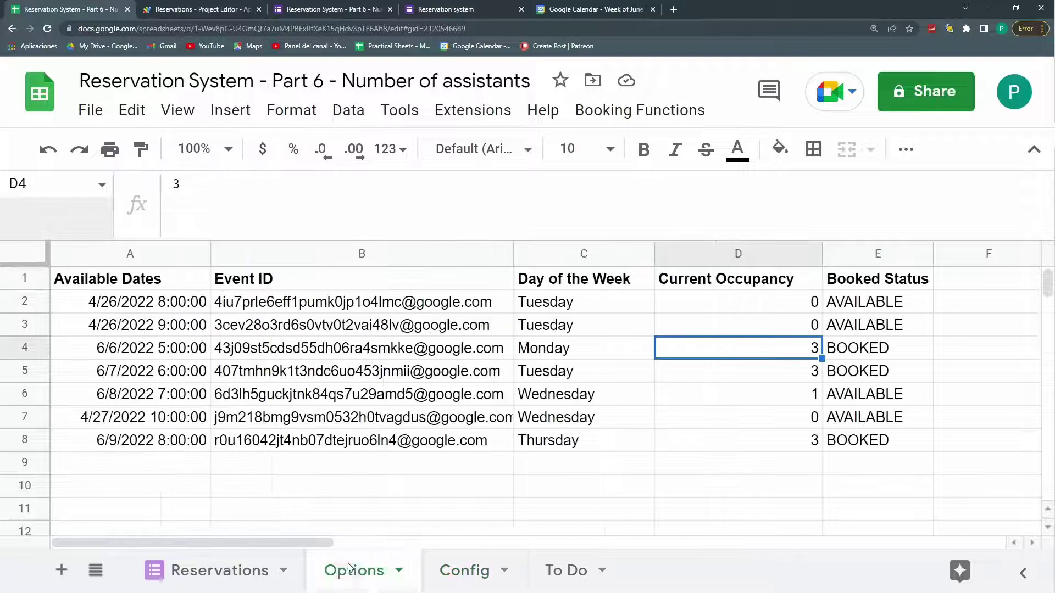